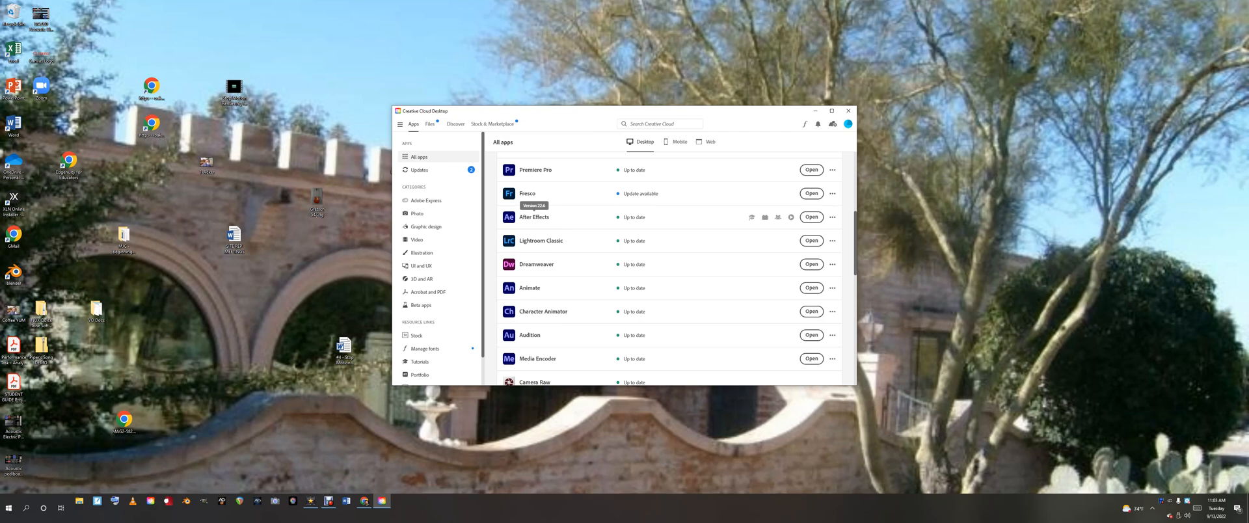
- Launch After Effects from Creative Cloud and start a new project
click(533, 217)
click(681, 277)
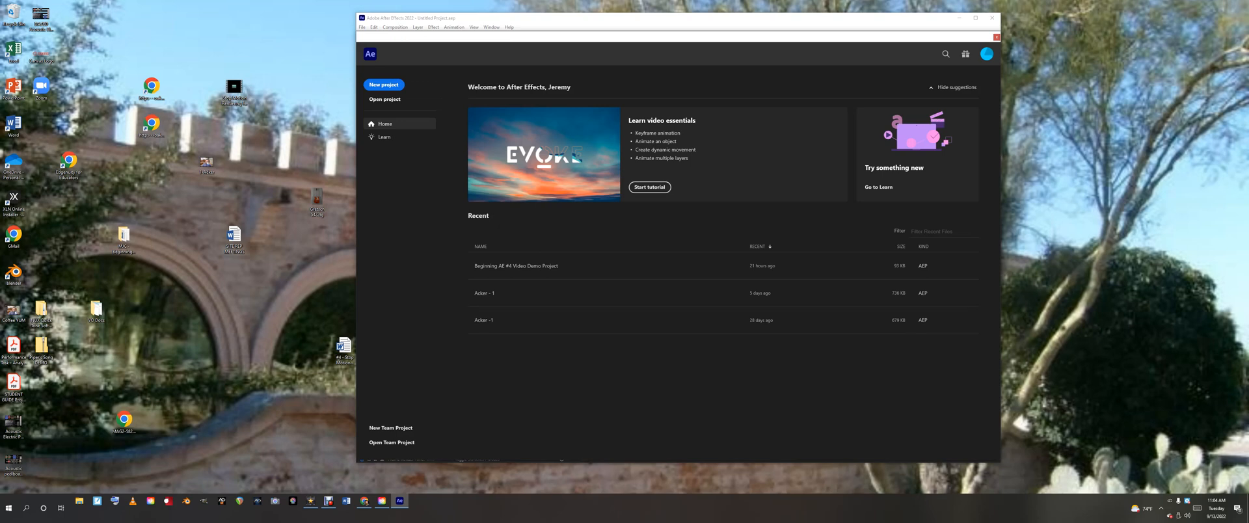
click(384, 85)
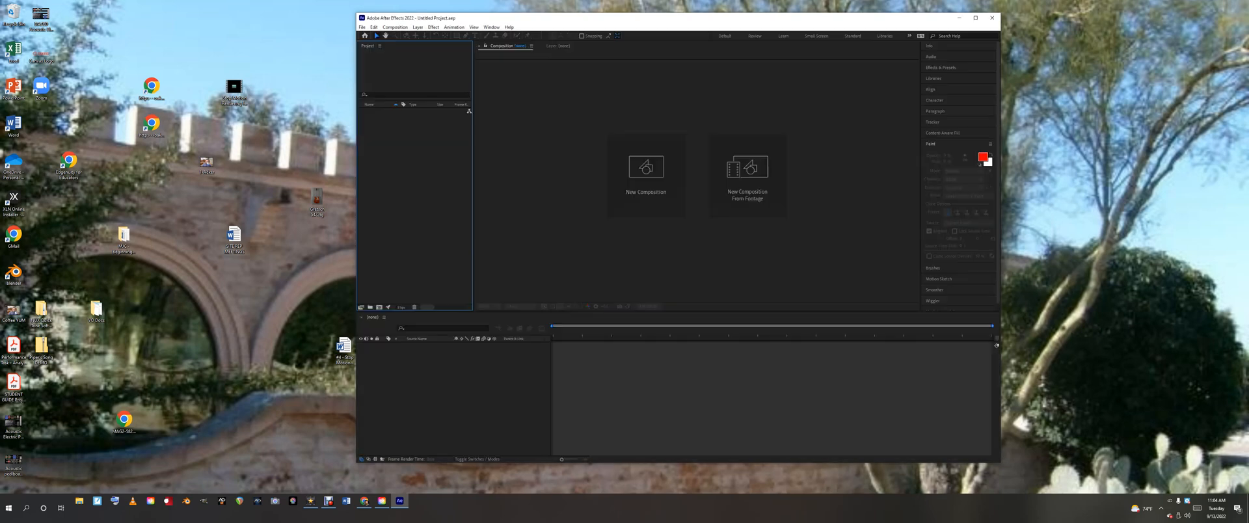
- Create a new 640 x 480 px composition at 30 frames per second with a 2-second duration
click(646, 173)
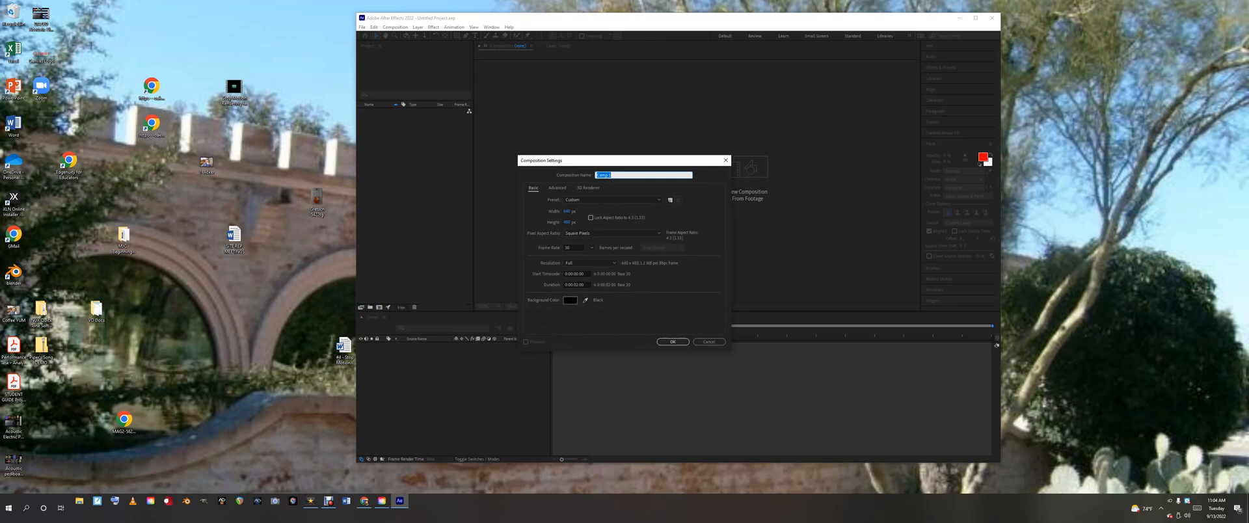
drag(571, 248, 568, 248)
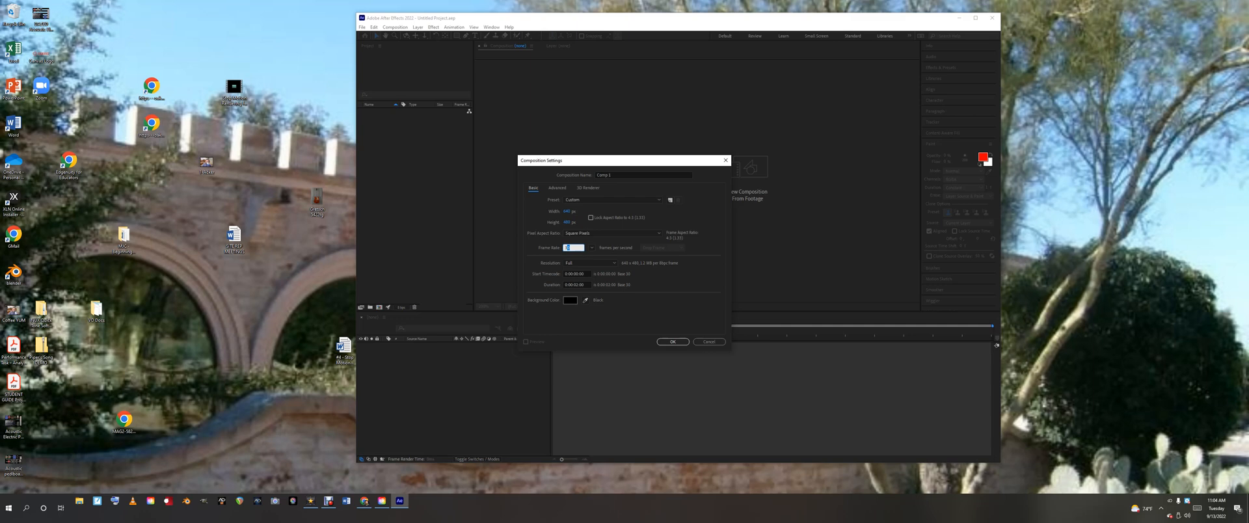
click(591, 248)
click(672, 342)
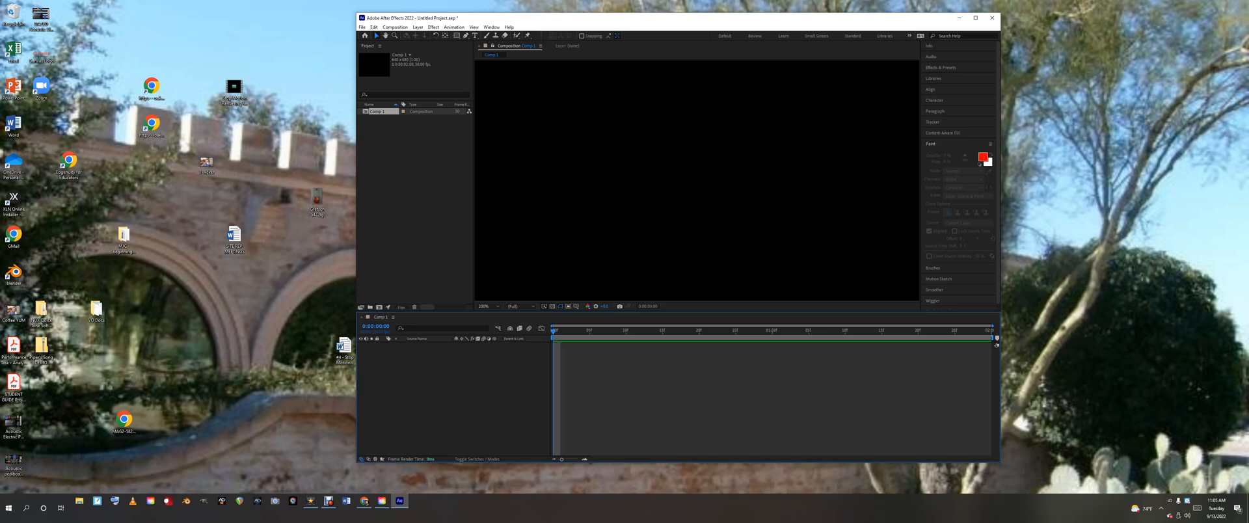
- Open the Assignment 3 document from the AE 3 folder to check the requirements, and close it and the folder window
double_click(124, 238)
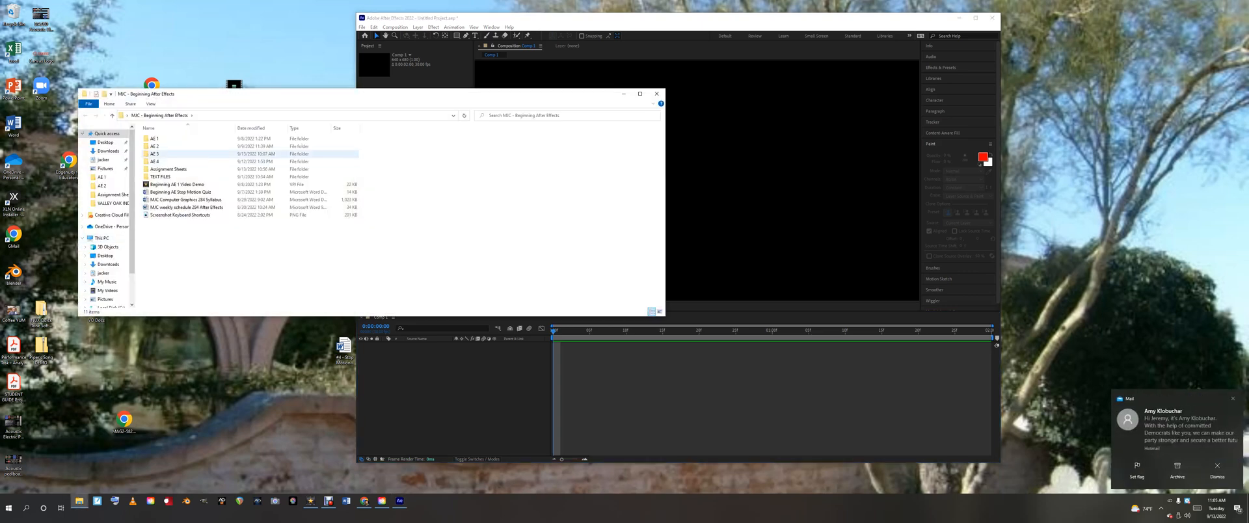
double_click(154, 154)
double_click(241, 146)
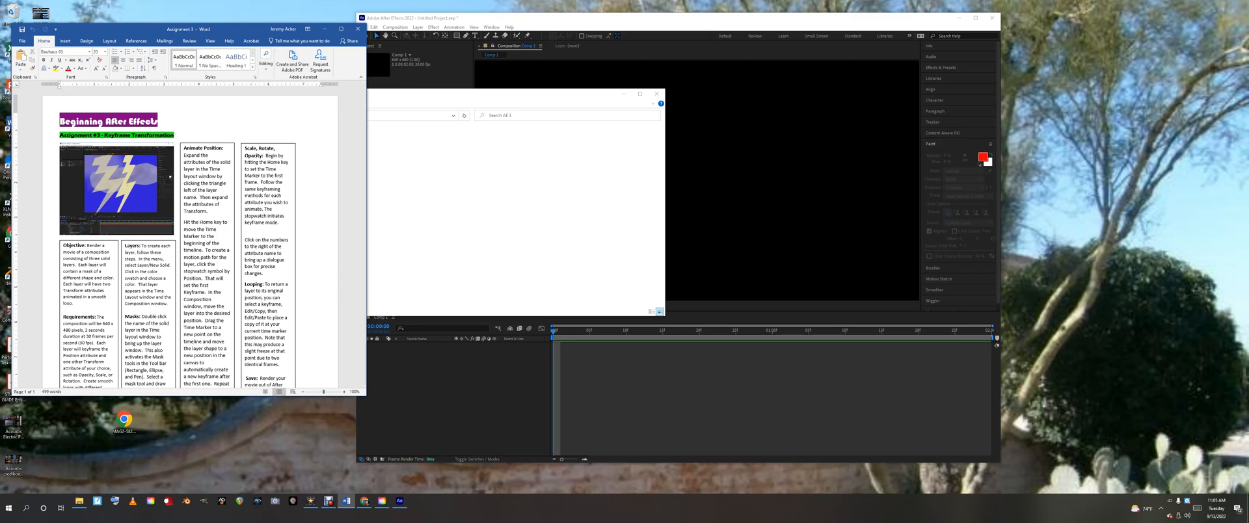
click(357, 29)
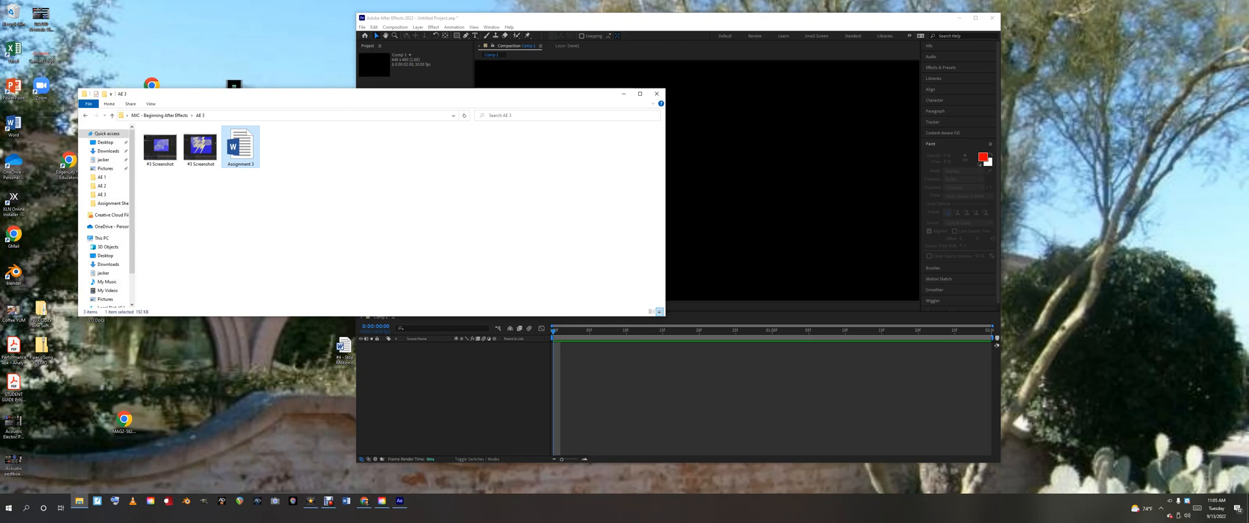
click(657, 93)
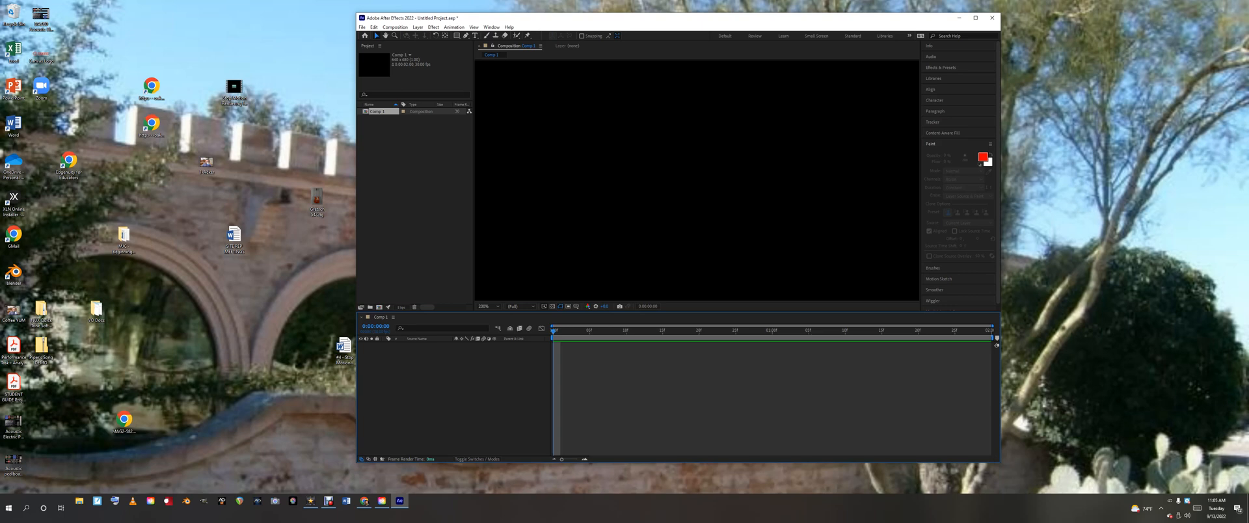
- Add a comp-sized pale yellow solid layer named Lightning 1
click(417, 26)
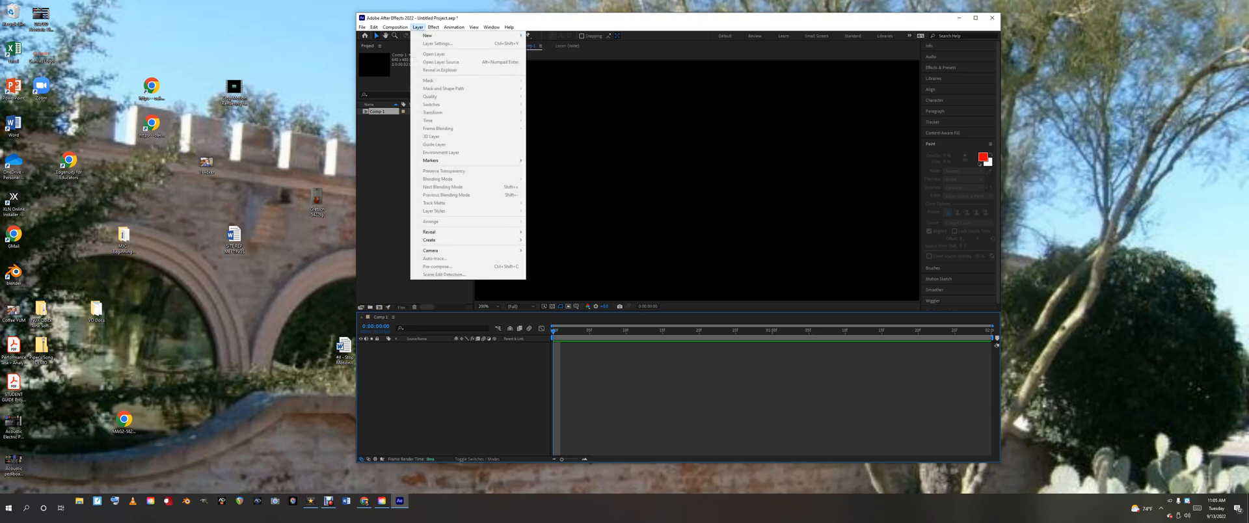
mouse_move(430, 35)
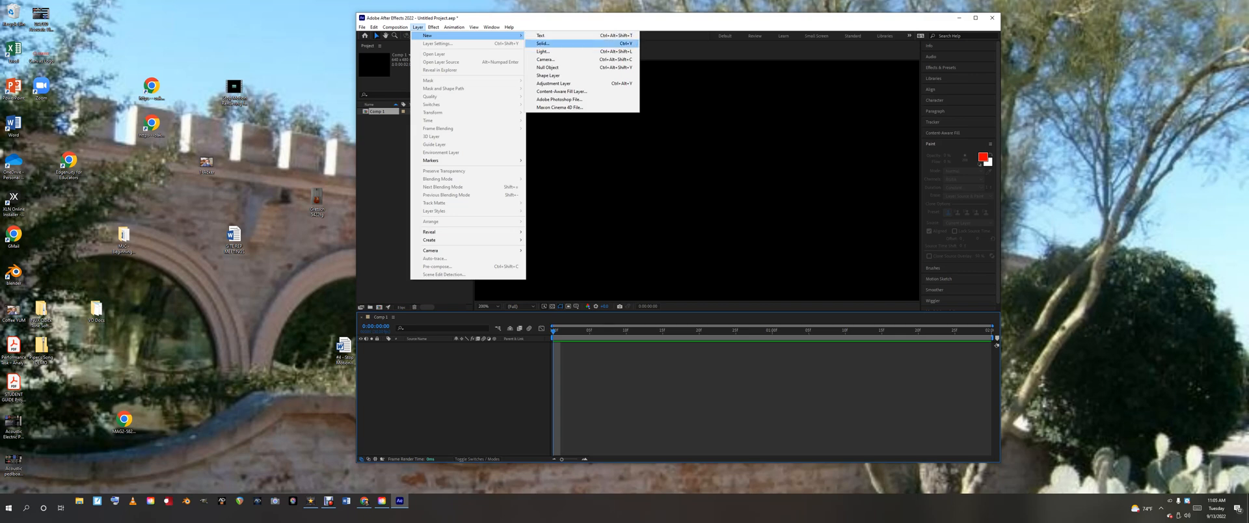
click(543, 43)
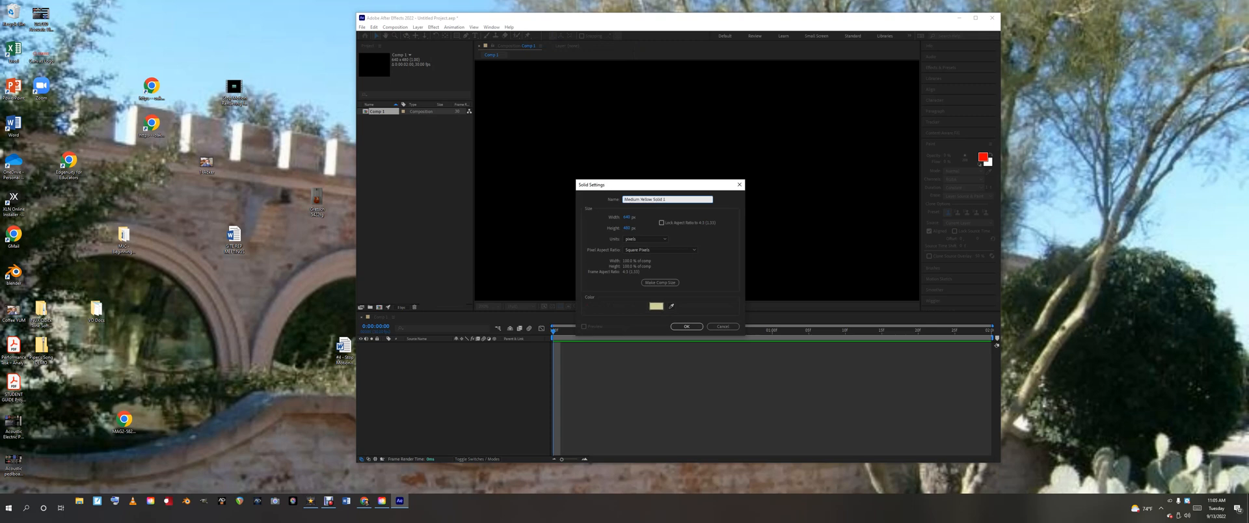
text(Lightning)
click(687, 326)
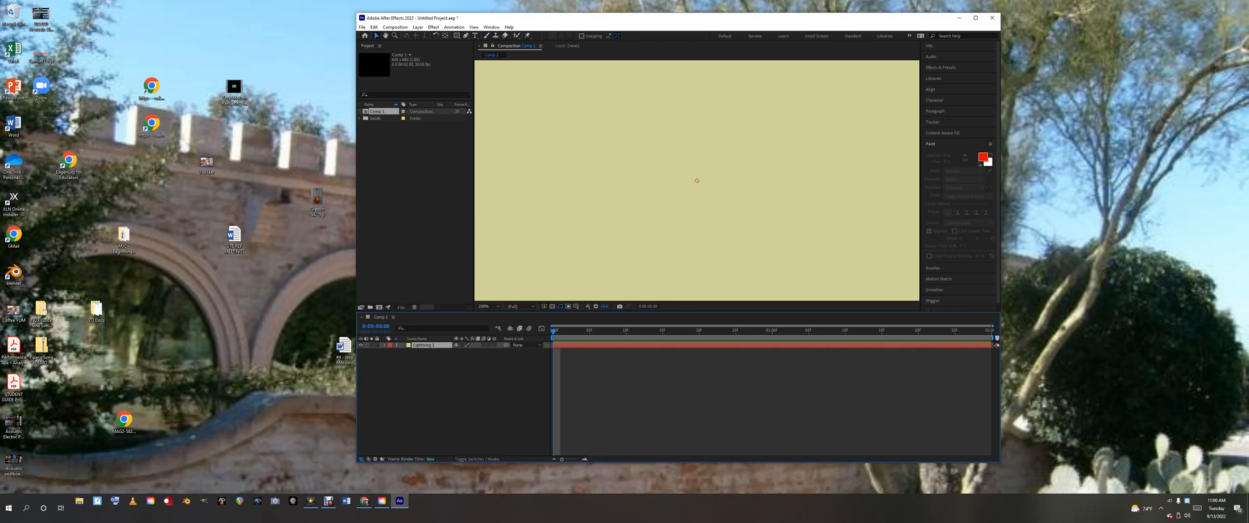
- Duplicate the Lightning 1 layer and rename the lower of the two layers Lightning 2
key(ctrl+d)
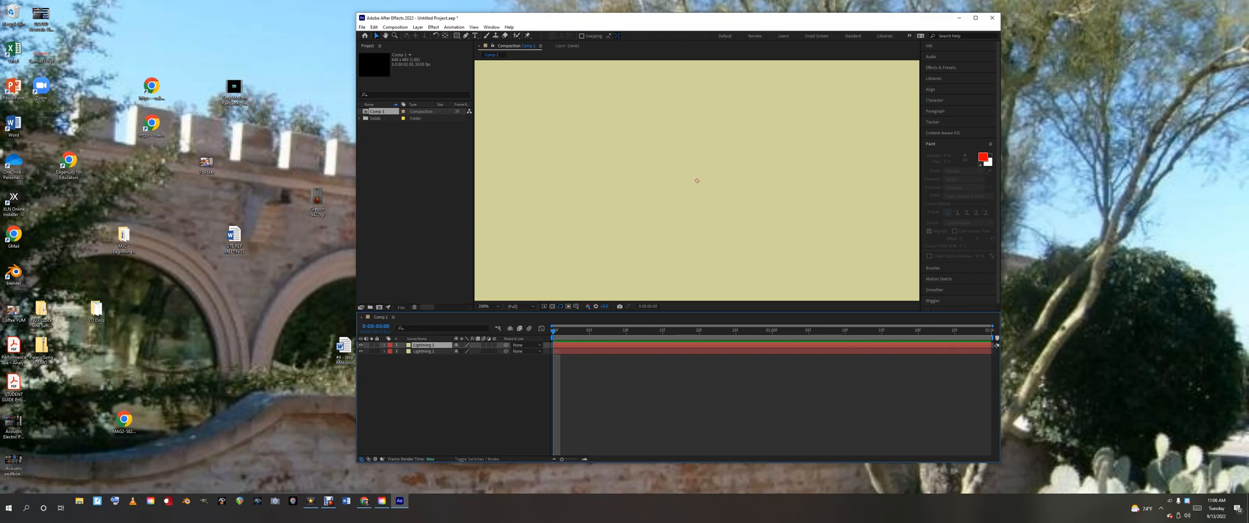
click(424, 351)
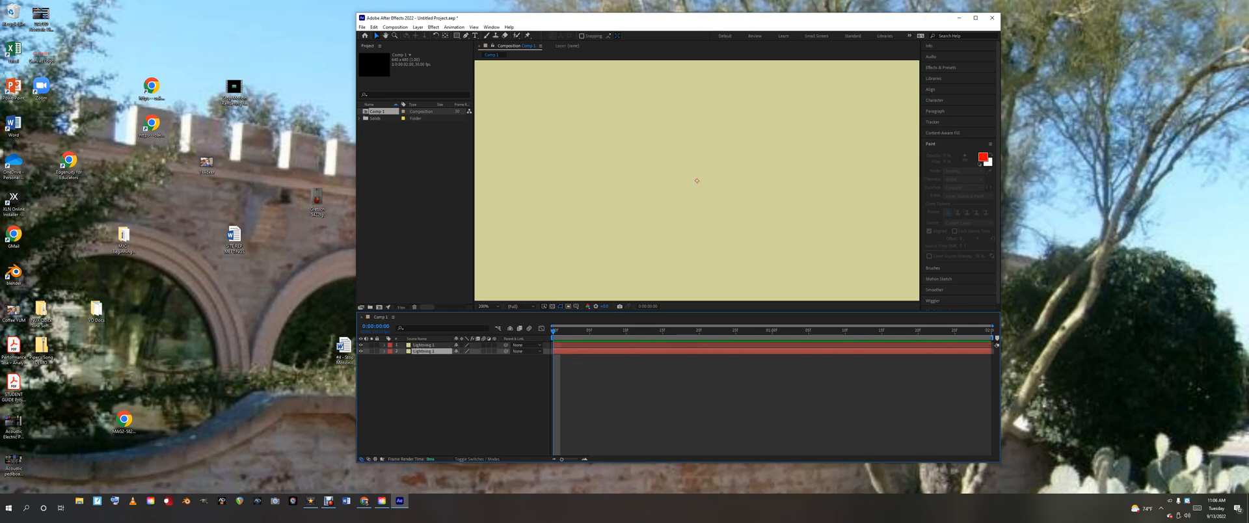
right_click(428, 352)
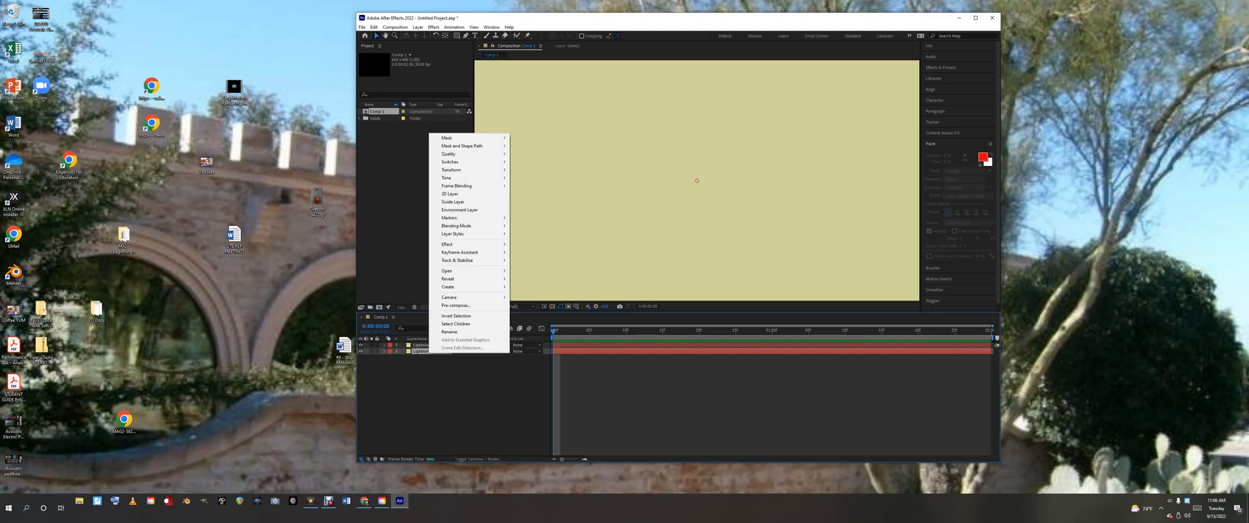
click(449, 332)
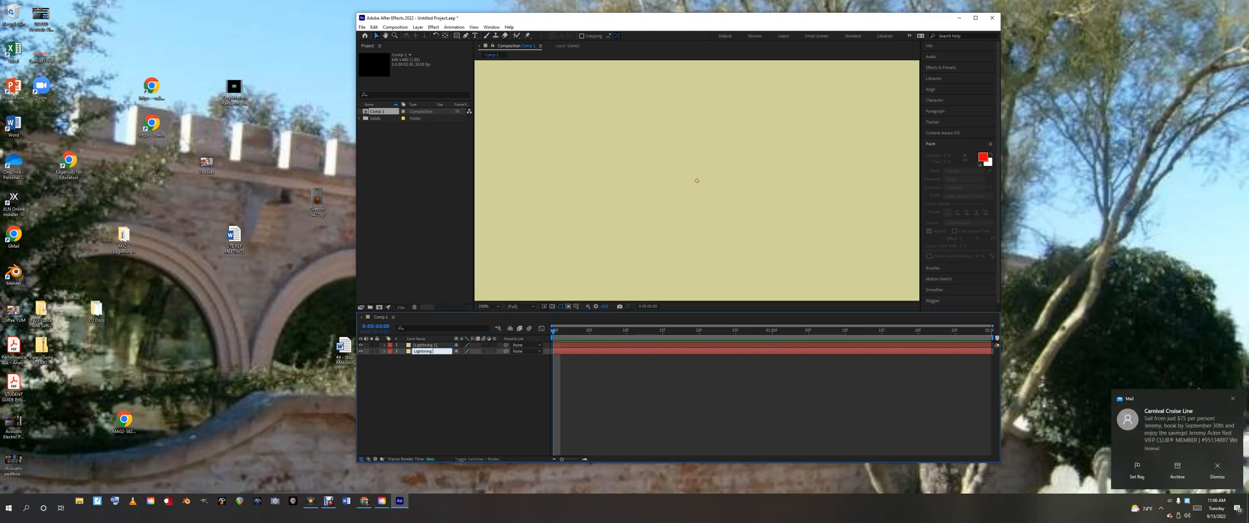
key(Return)
click(449, 396)
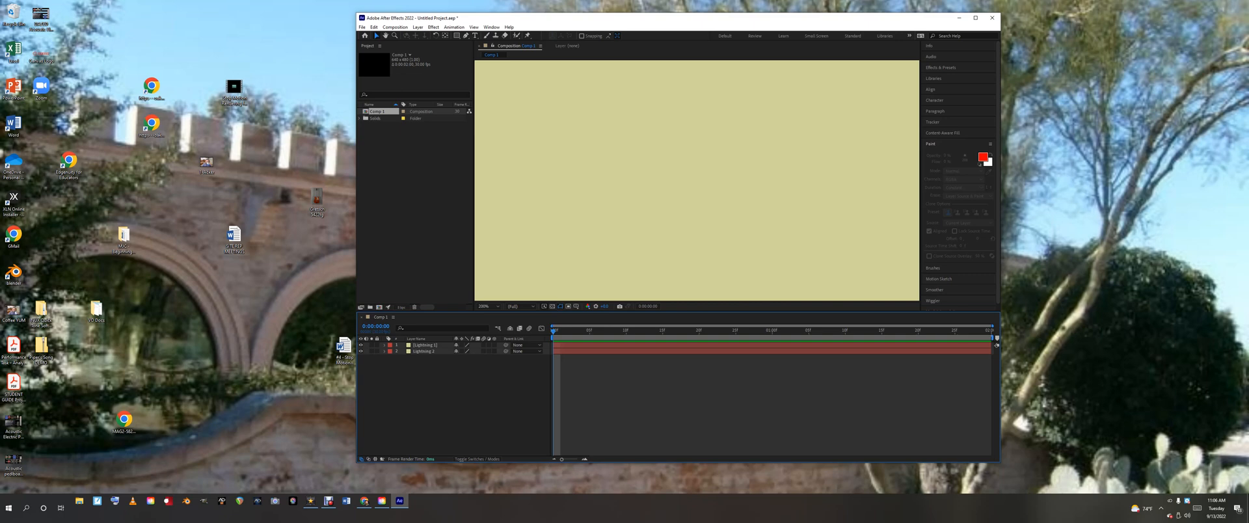
- Add a comp-sized solid layer named Blue Sky in a bright, saturated blue
key(ctrl+y)
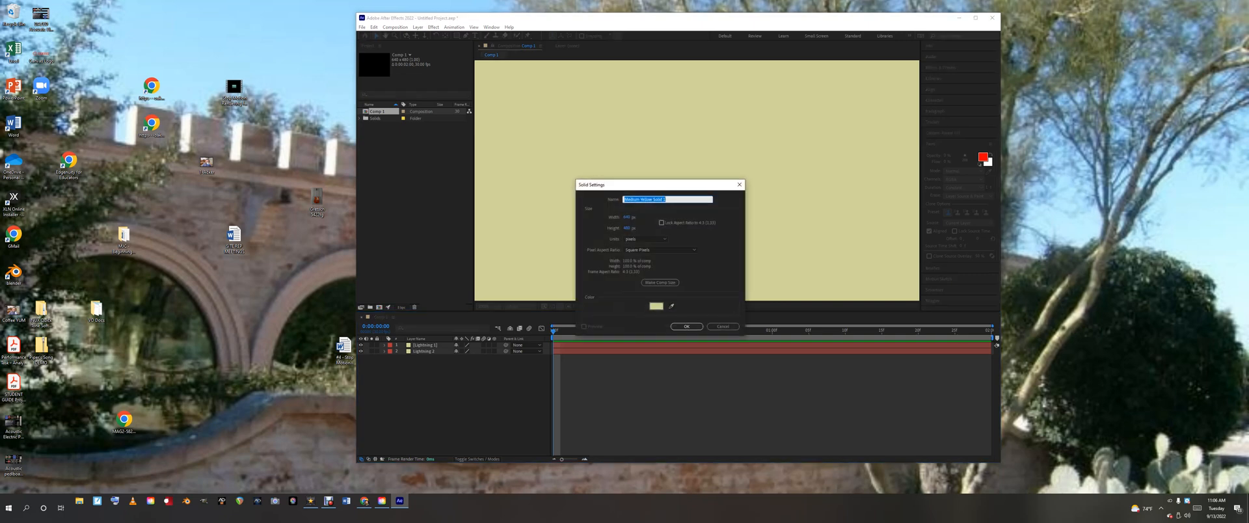
text(Blue Sk)
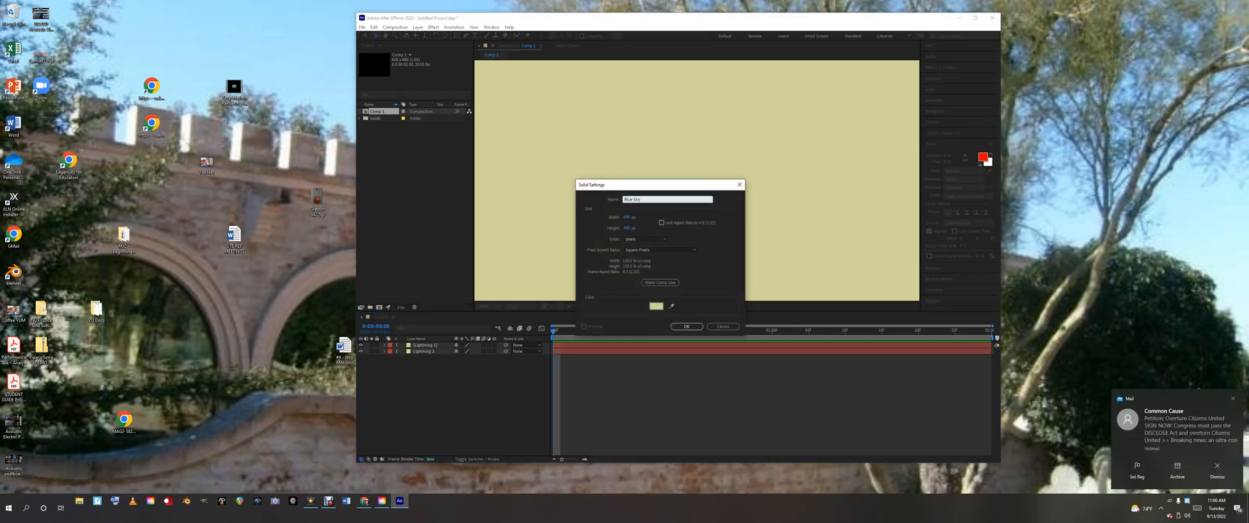
text(y)
click(655, 306)
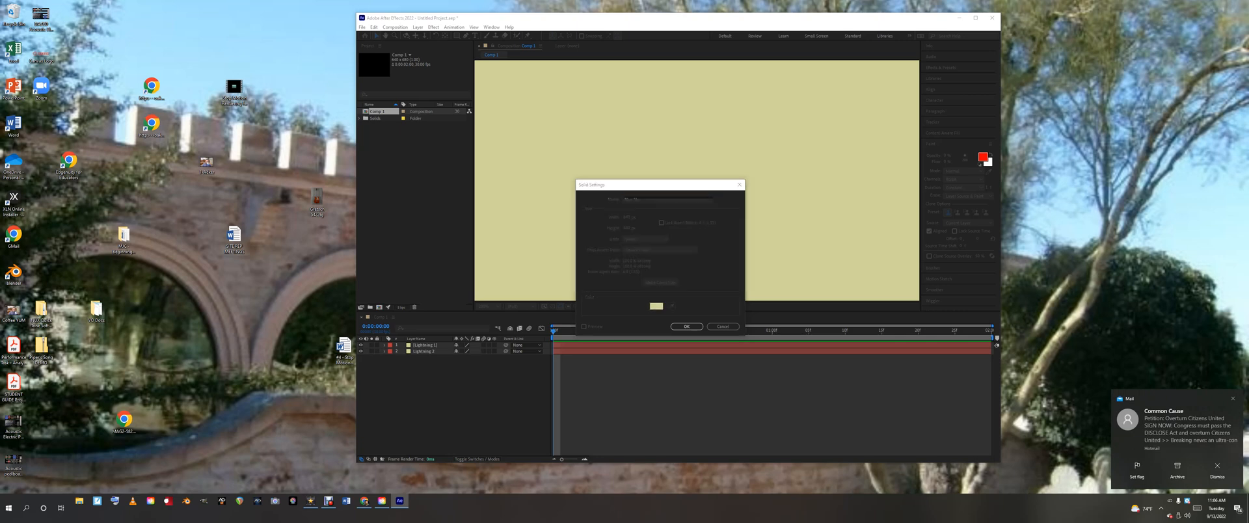
text(3A48CC)
key(Tab)
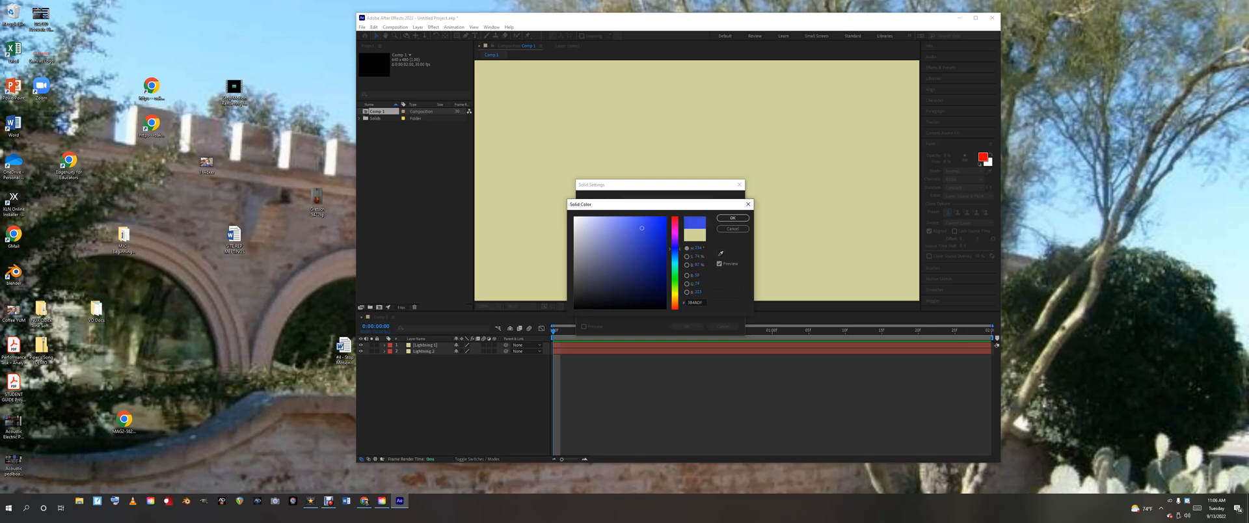
key(Return)
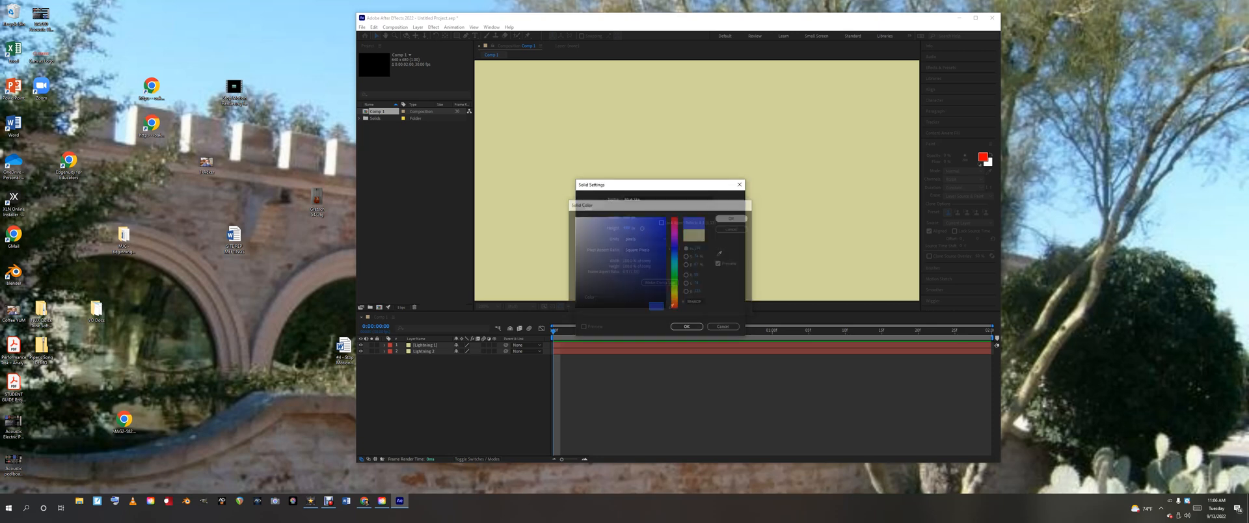
key(Return)
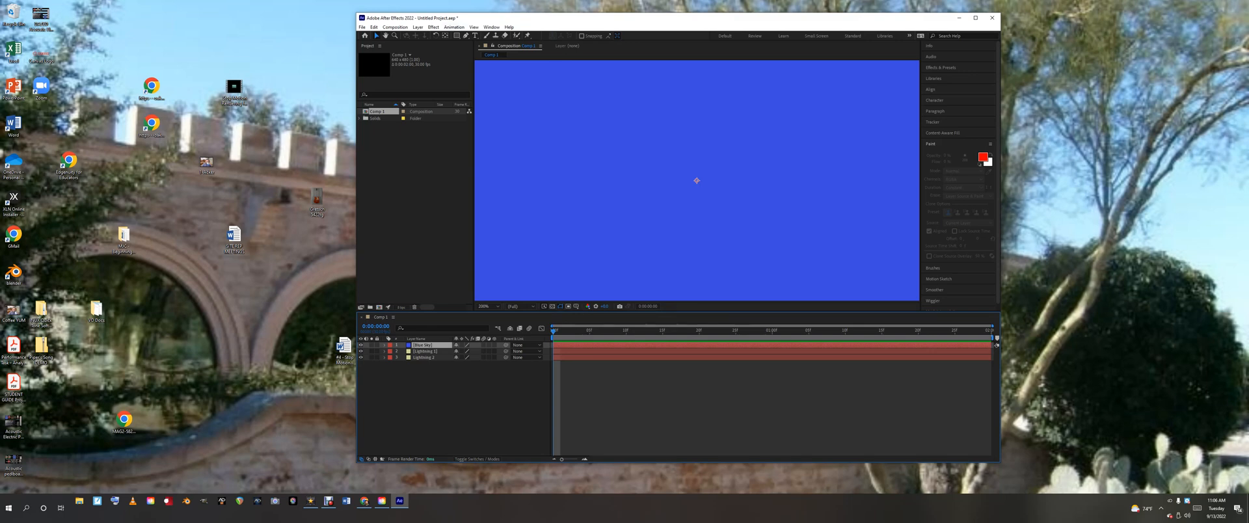
- Add a comp-sized solid layer named Cloud 1 in a light greyish blue
key(ctrl+y)
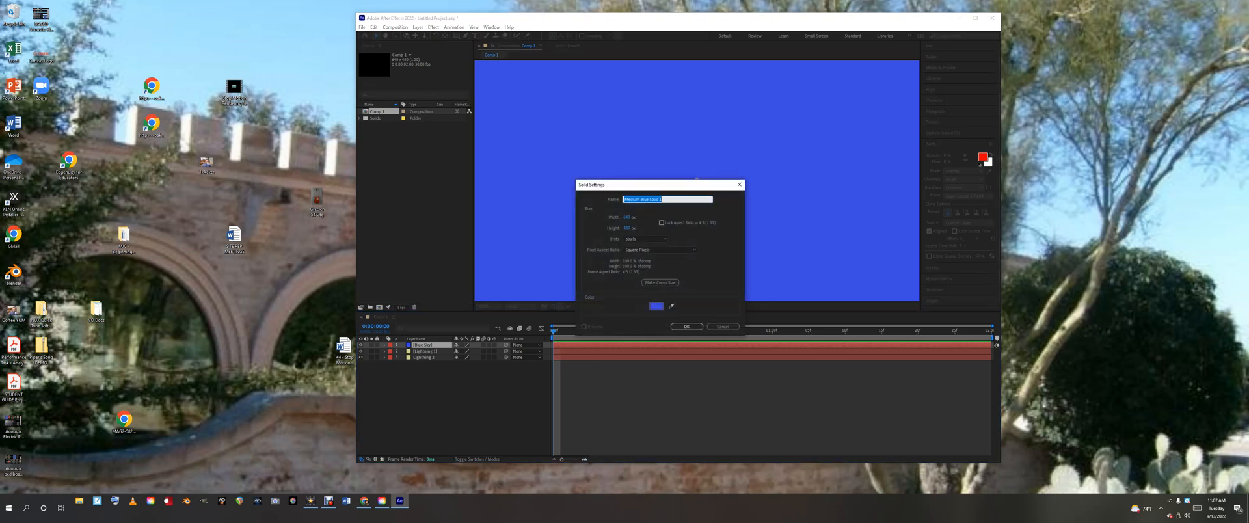
text(Cloud)
click(657, 307)
click(591, 247)
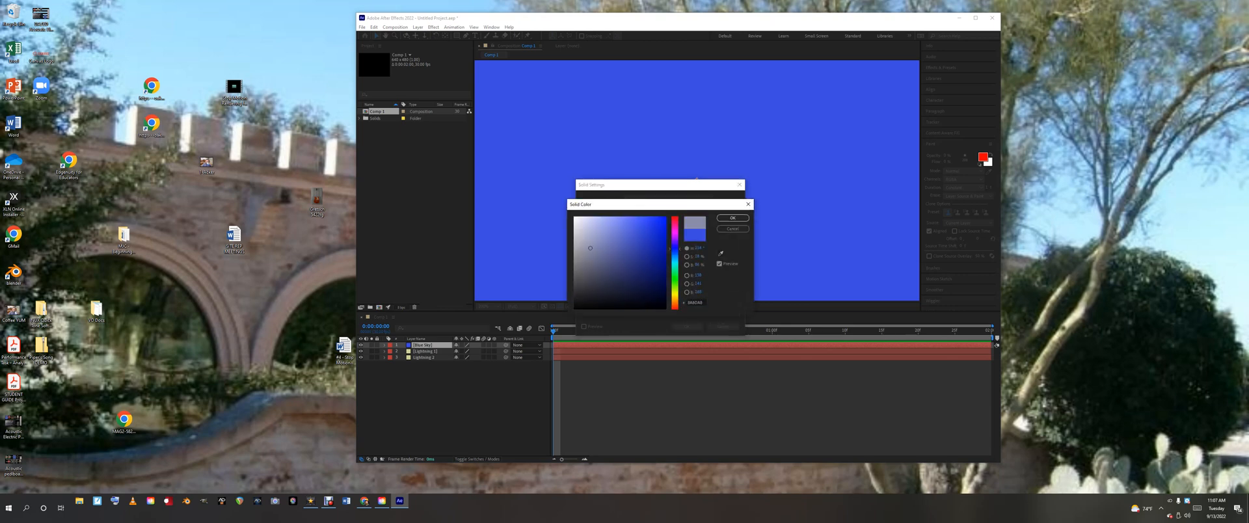
click(732, 218)
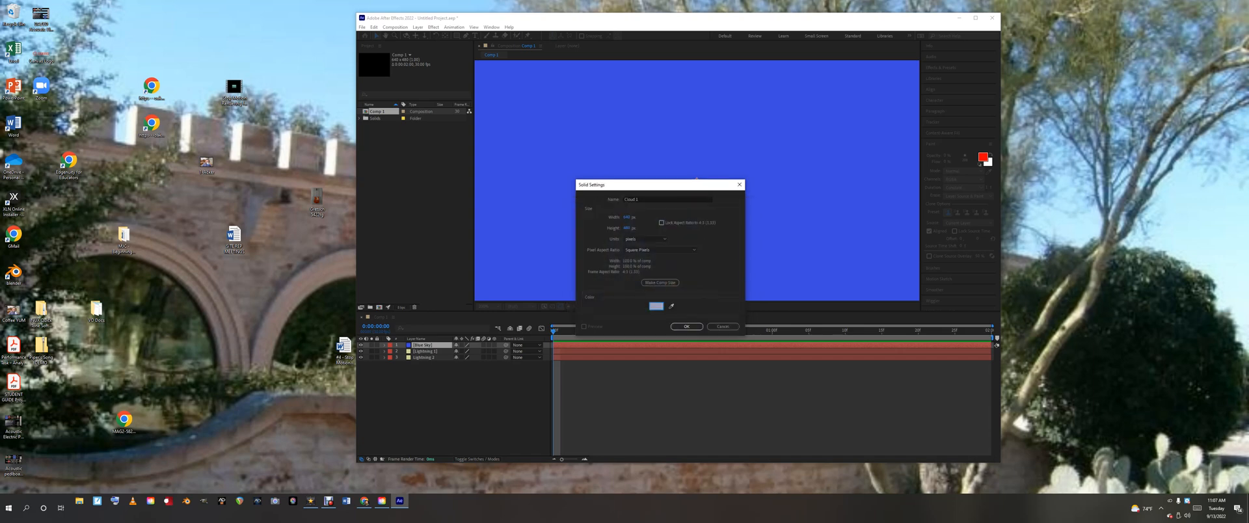
key(Return)
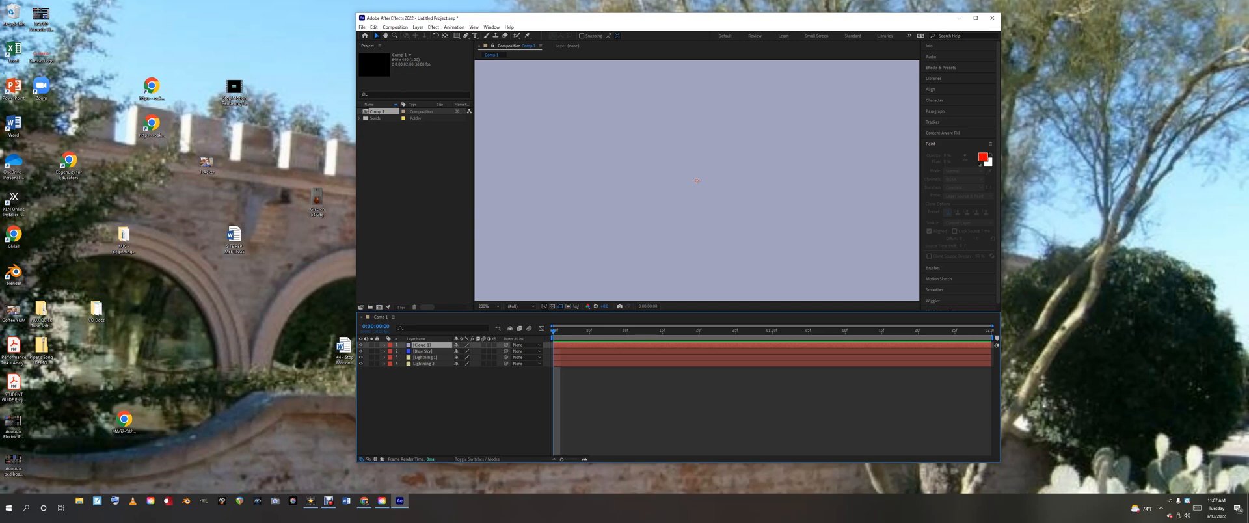
- Add another comp-sized solid layer named Cloud 2 in a darker bluish grey
key(ctrl+y)
click(656, 305)
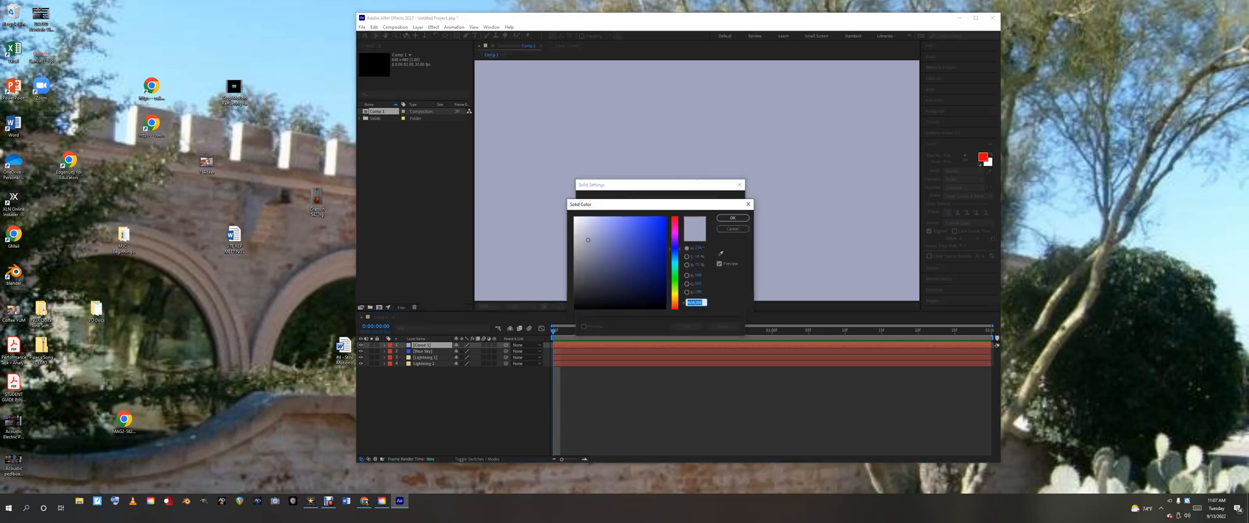
click(585, 261)
click(732, 218)
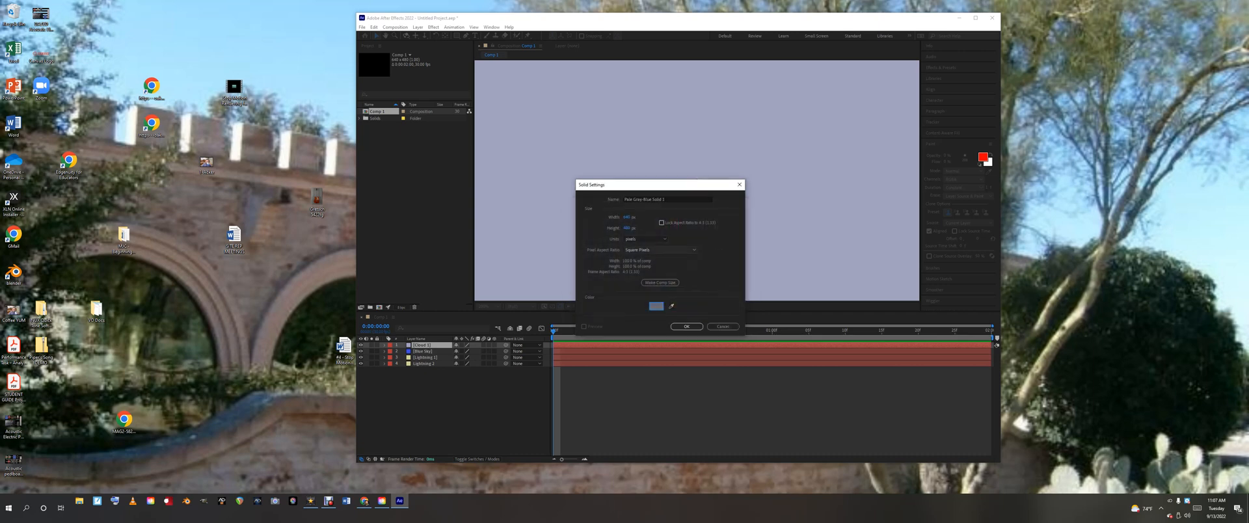
click(653, 200)
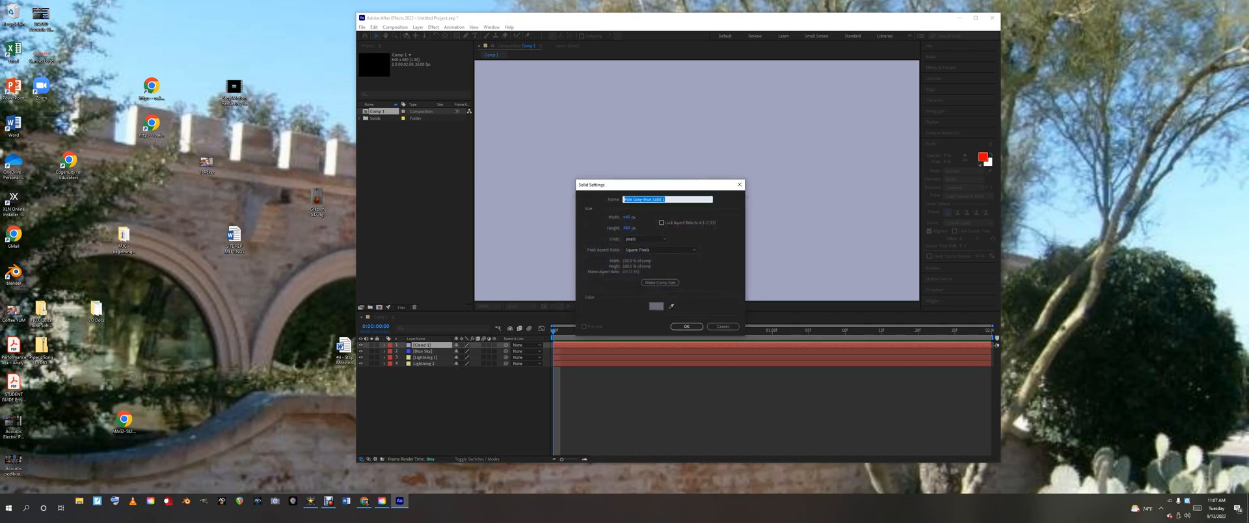
text(Cloud 2)
key(Return)
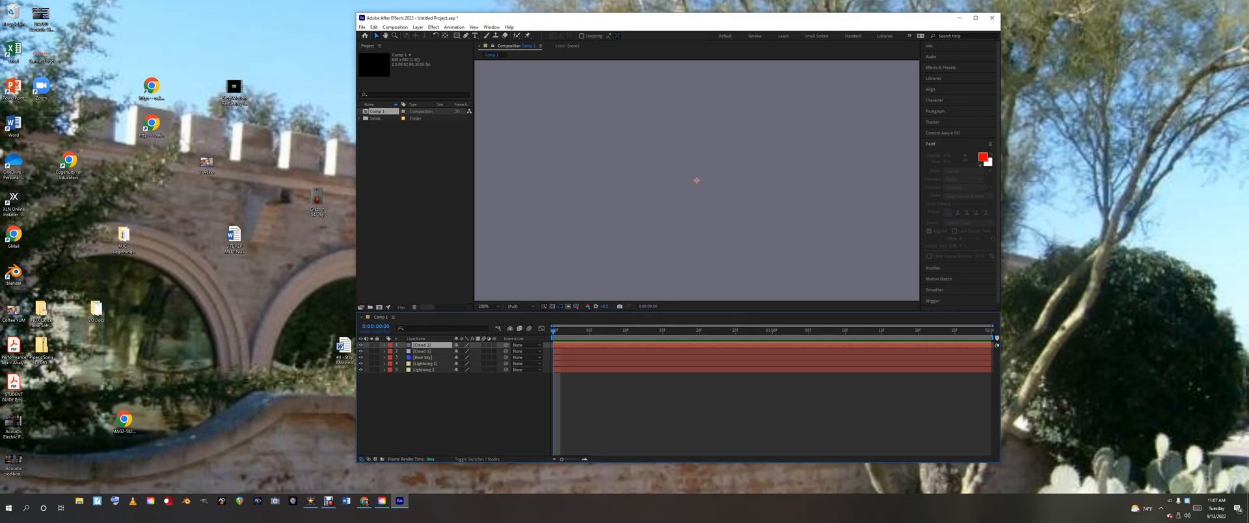
- Reorder the layers so Blue Sky is at the bottom of the stack and both Lightning layers are above the Cloud layers
click(423, 357)
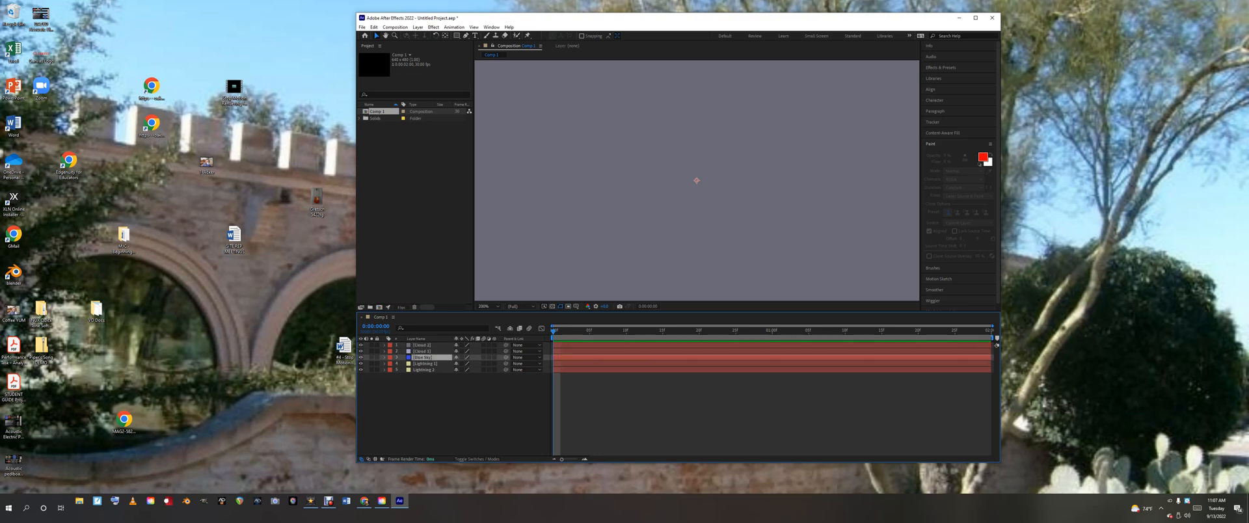
drag(423, 357, 423, 373)
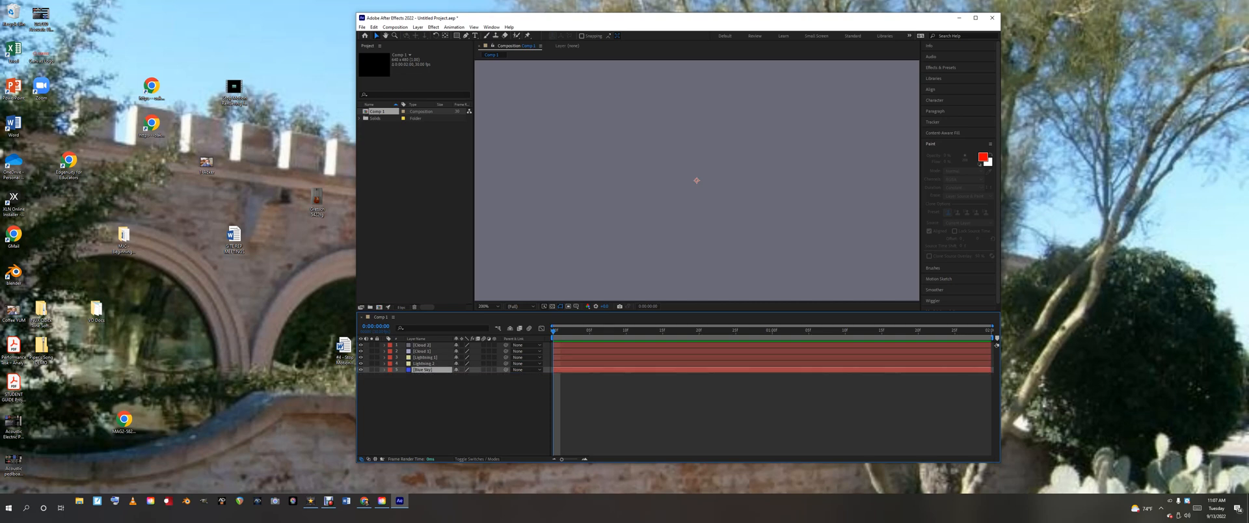
drag(423, 357, 422, 352)
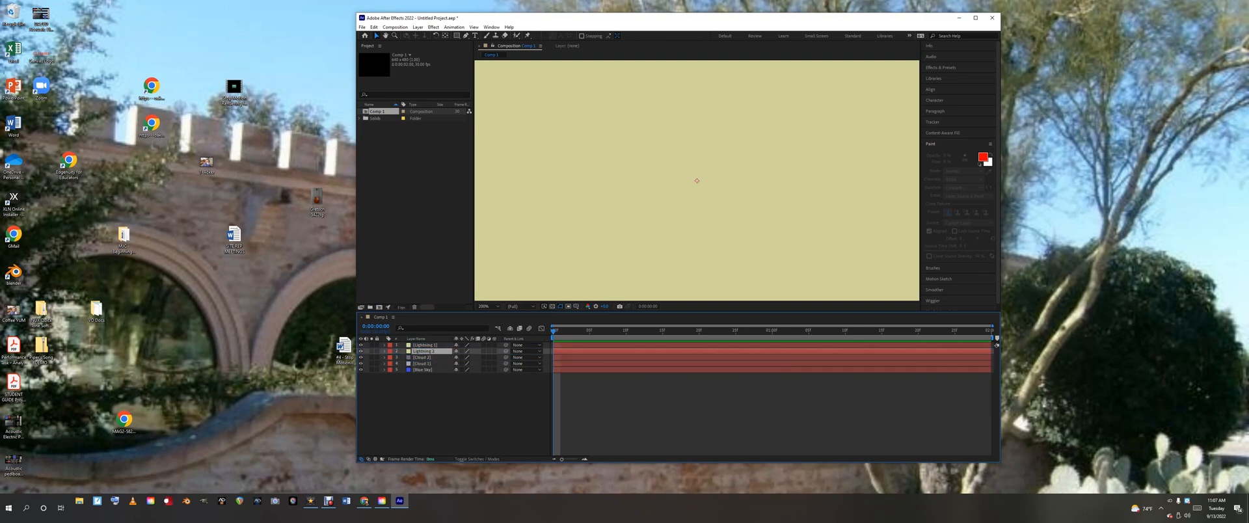
- Choose the Pen tool and open the topmost Lightning layer in its own Layer viewer
click(423, 345)
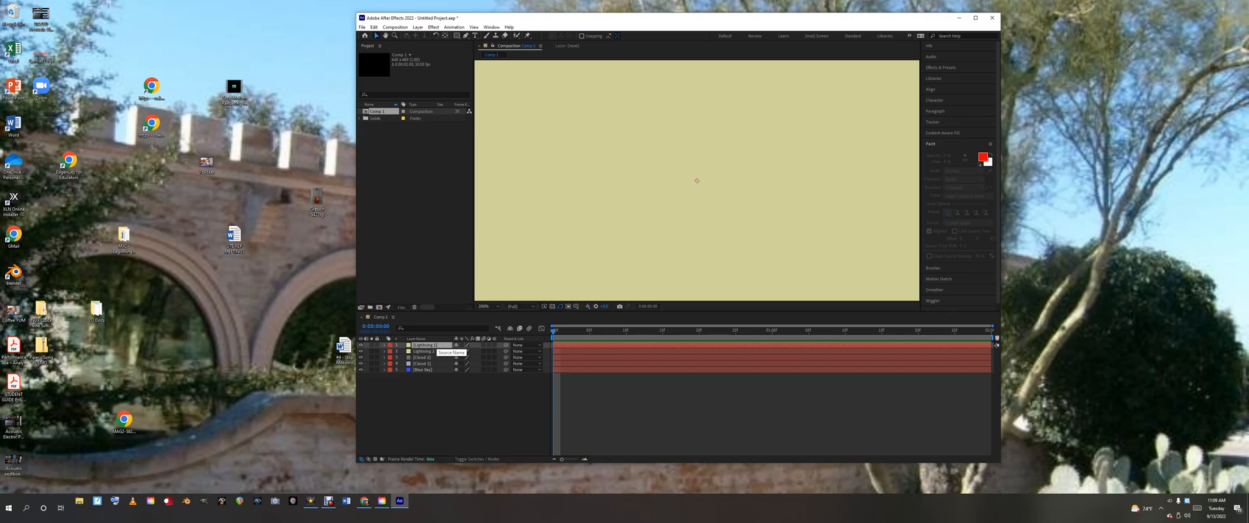
click(466, 36)
click(426, 345)
double_click(425, 345)
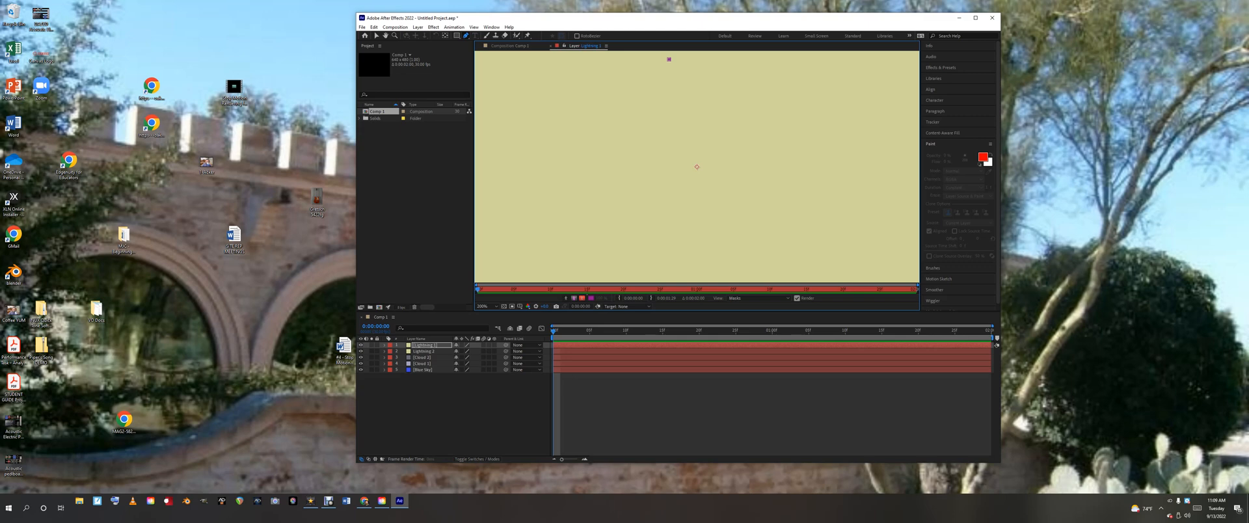
click(510, 46)
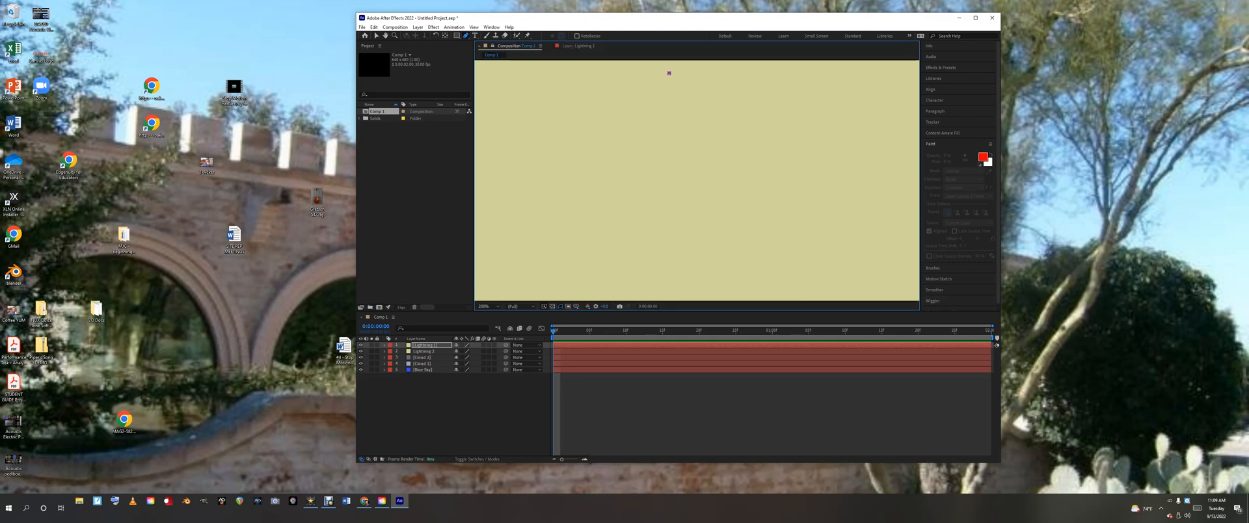
click(578, 46)
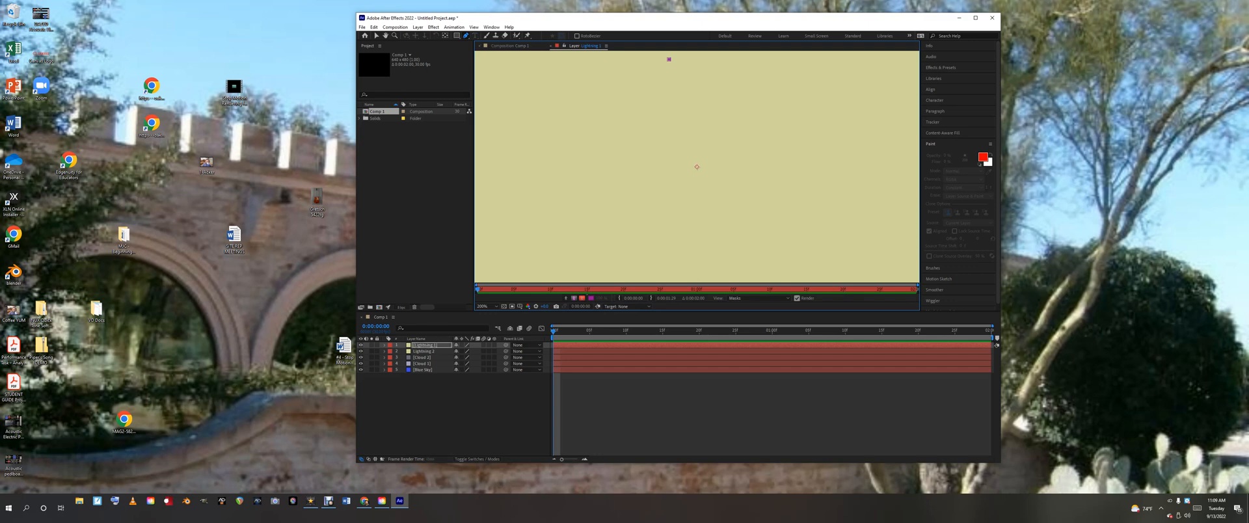
click(510, 46)
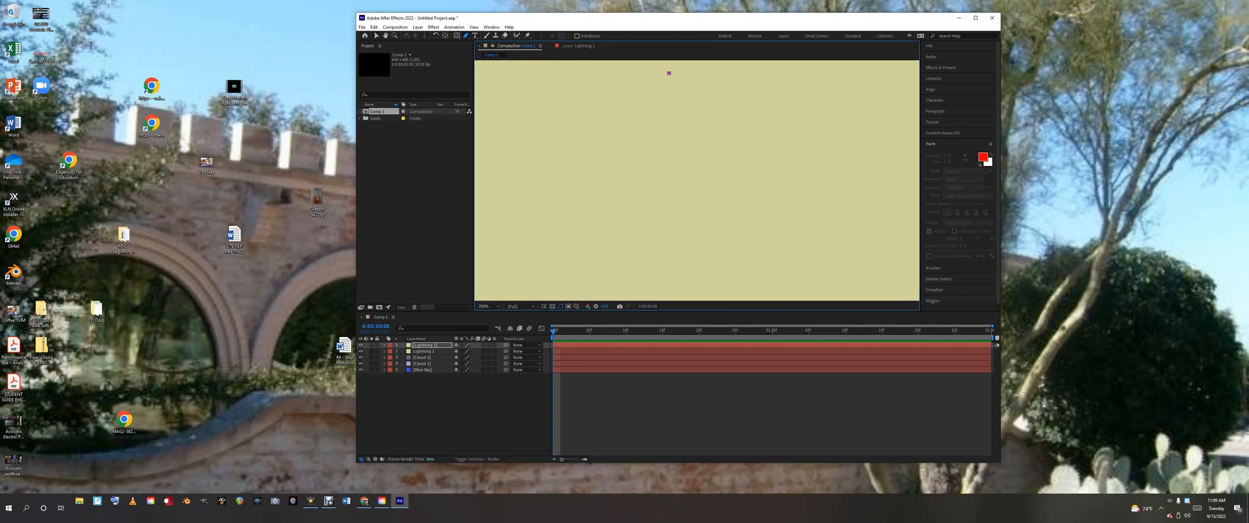
double_click(426, 346)
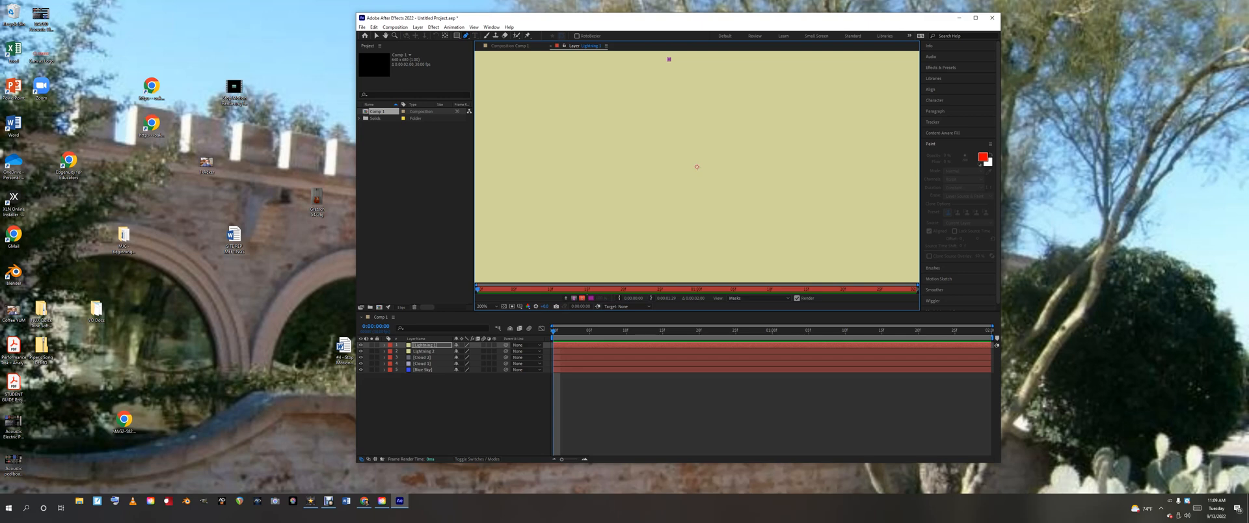
- Draw a closed, wide zigzag lightning bolt mask on the topmost Lightning layer, running from the frame's upper middle down to its lower right
click(592, 58)
key(ctrl+z)
click(624, 123)
click(708, 116)
click(657, 197)
click(738, 167)
click(688, 236)
click(763, 219)
click(744, 282)
click(834, 164)
click(767, 180)
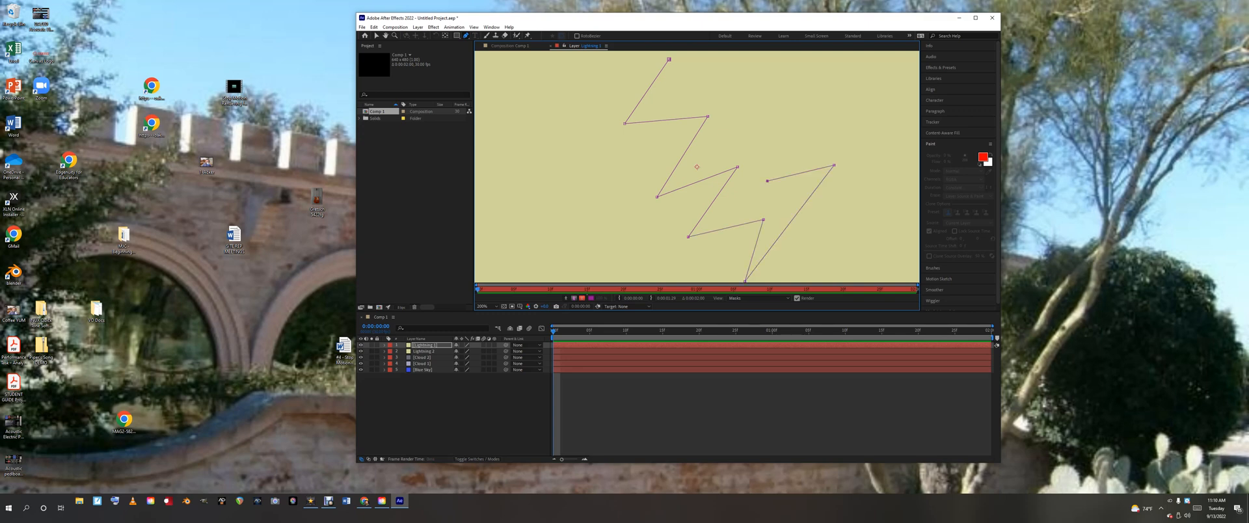
click(801, 105)
click(741, 130)
click(763, 77)
click(697, 82)
click(715, 51)
click(669, 59)
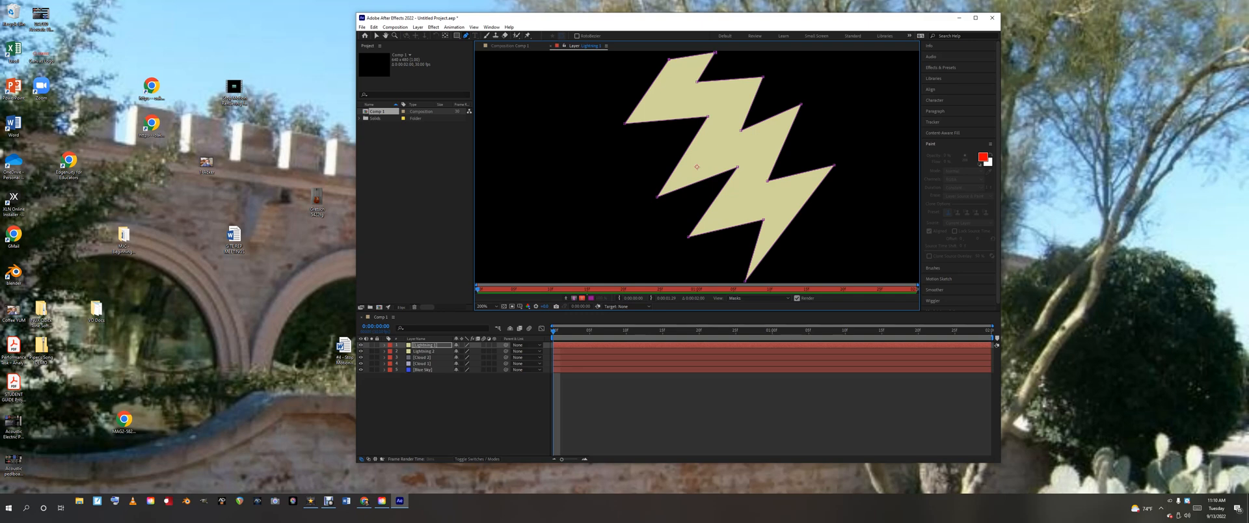
- Move the unmasked Lightning layer to the top of the stack and show it in the Layer viewer
click(424, 351)
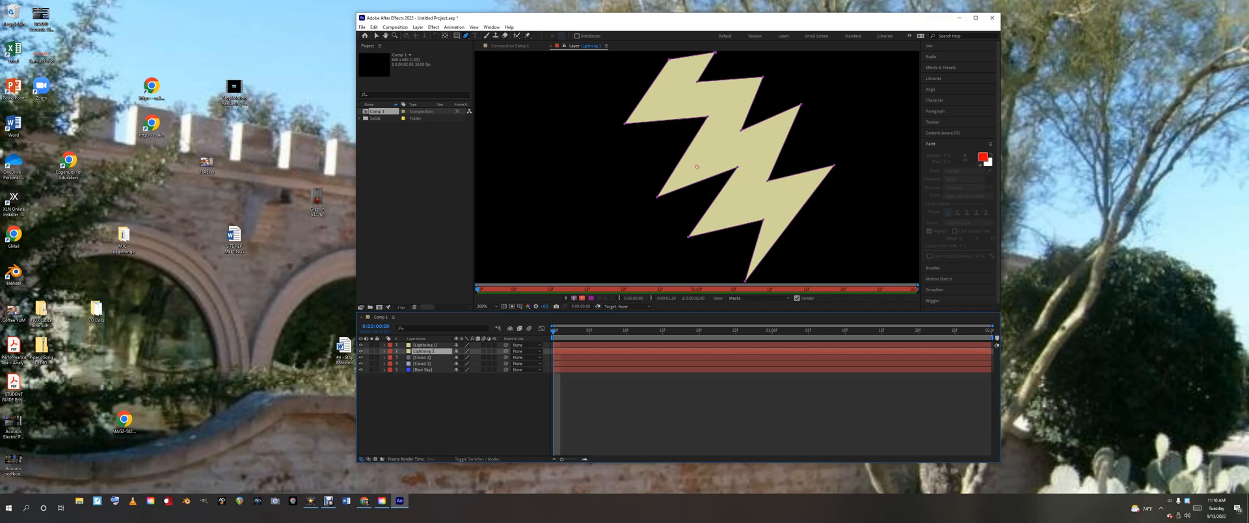
drag(424, 352, 424, 343)
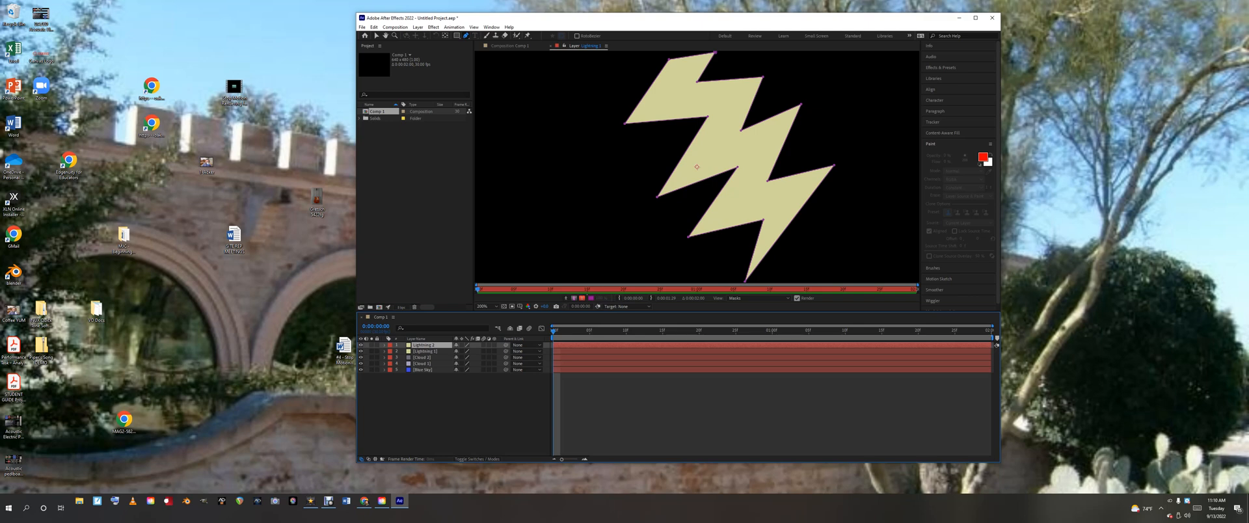
click(510, 45)
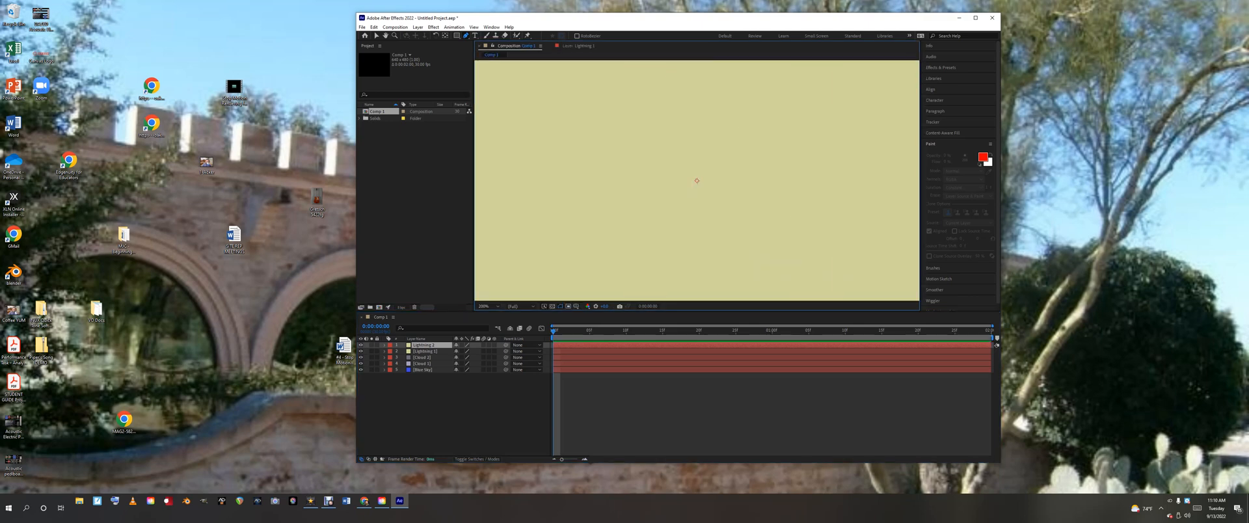
click(579, 46)
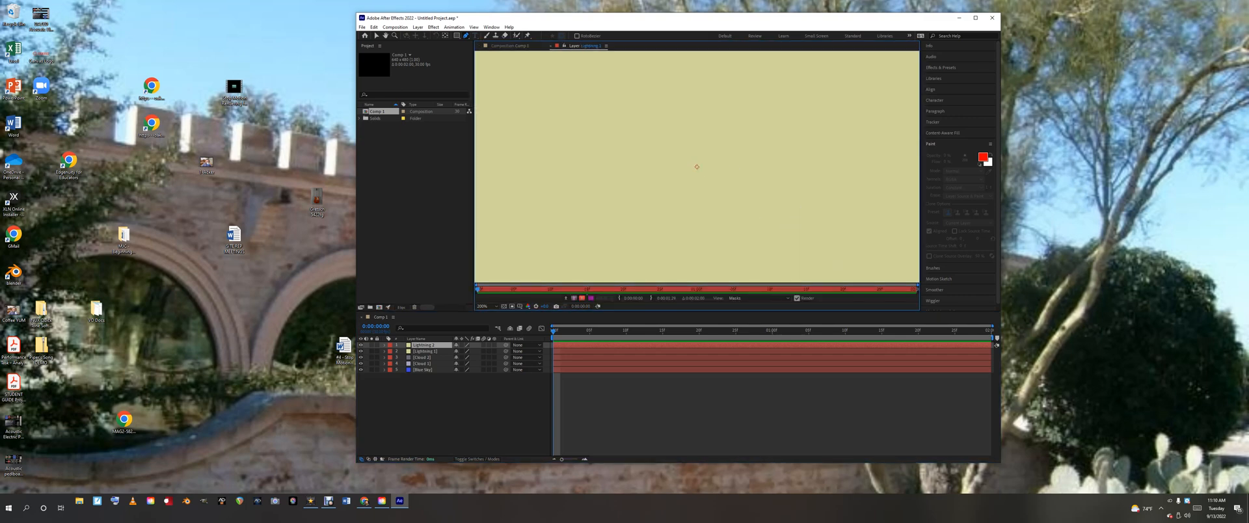
- Draw a closed, narrower zigzag lightning bolt mask down the right part of the frame on the unmasked Lightning layer
click(796, 54)
click(770, 128)
click(833, 100)
click(762, 204)
click(819, 167)
click(788, 252)
click(813, 240)
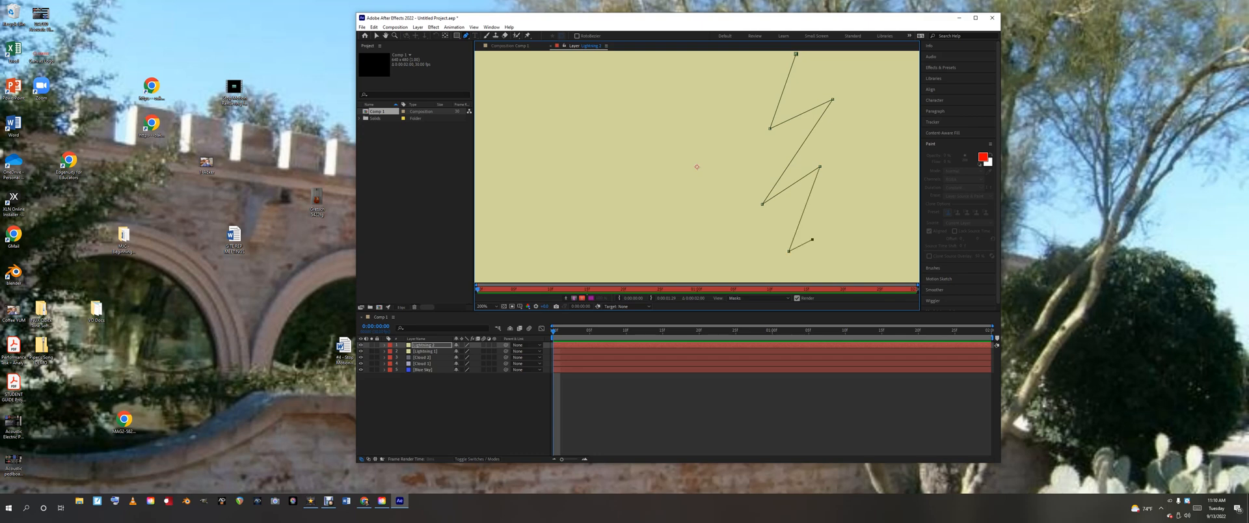
click(806, 279)
click(857, 181)
click(821, 209)
click(850, 118)
click(821, 140)
click(863, 61)
click(813, 80)
click(827, 51)
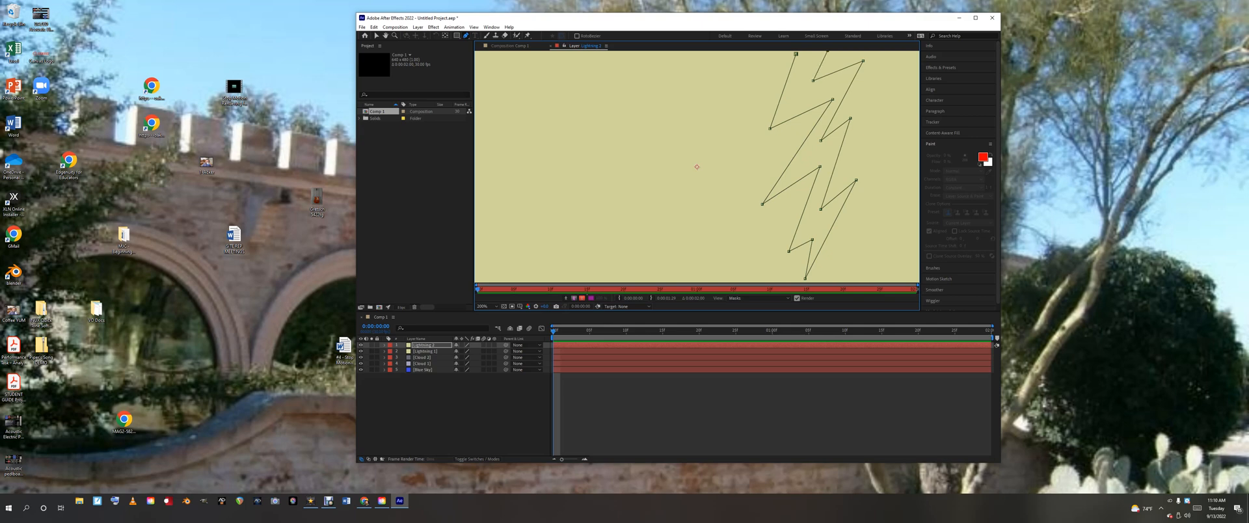
click(796, 53)
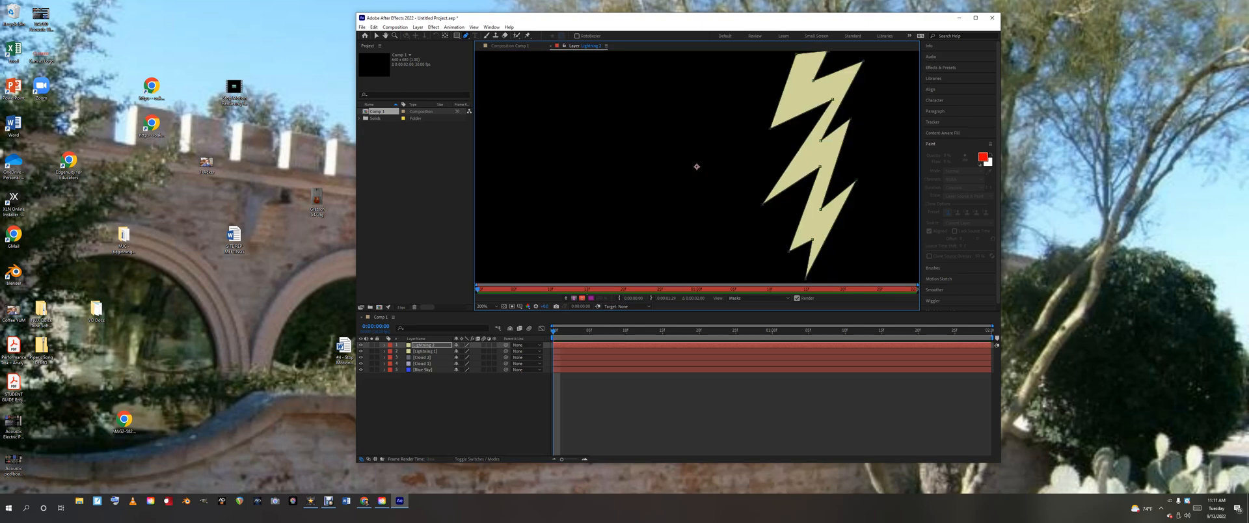
- Return to the composition view and try to adjust the wider Lightning bolt directly in the frame
double_click(425, 352)
double_click(424, 345)
click(510, 46)
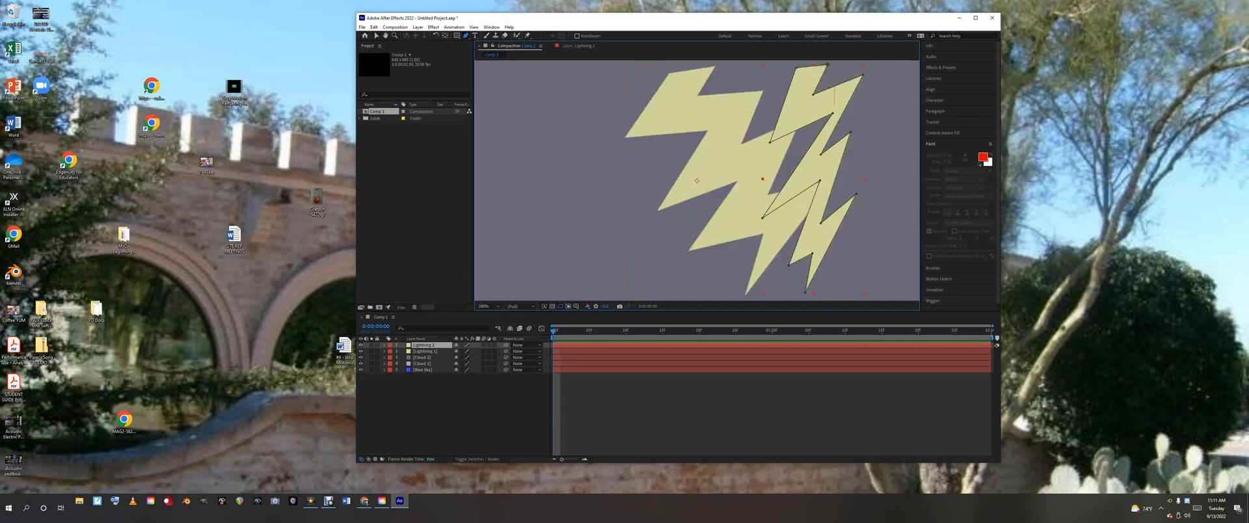
click(427, 351)
drag(718, 172, 693, 171)
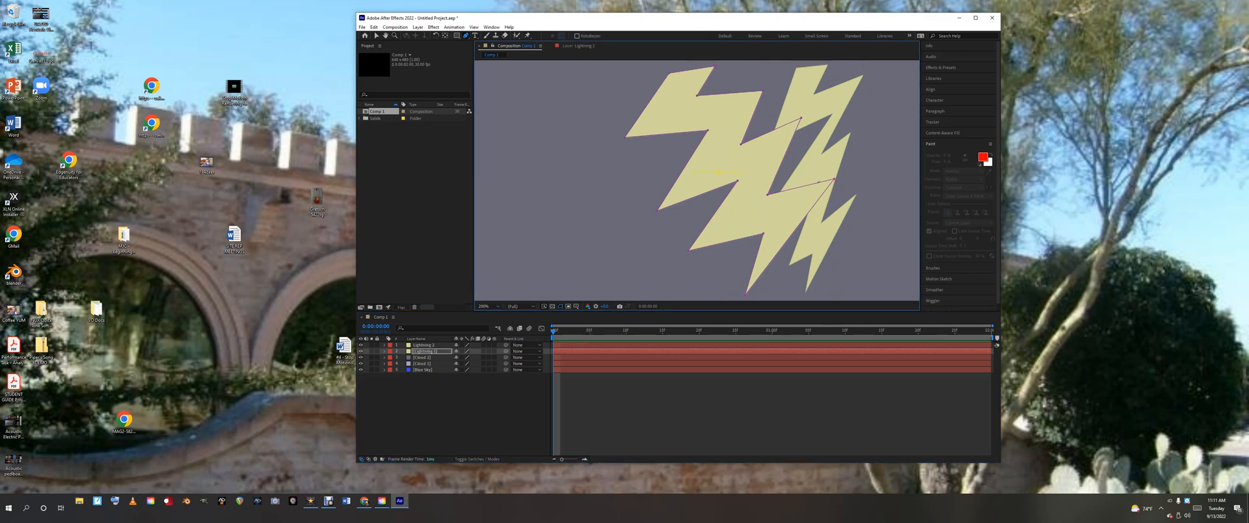
click(424, 346)
click(427, 351)
mouse_move(834, 180)
mouse_down()
mouse_move(822, 182)
mouse_move(834, 181)
mouse_up()
click(426, 351)
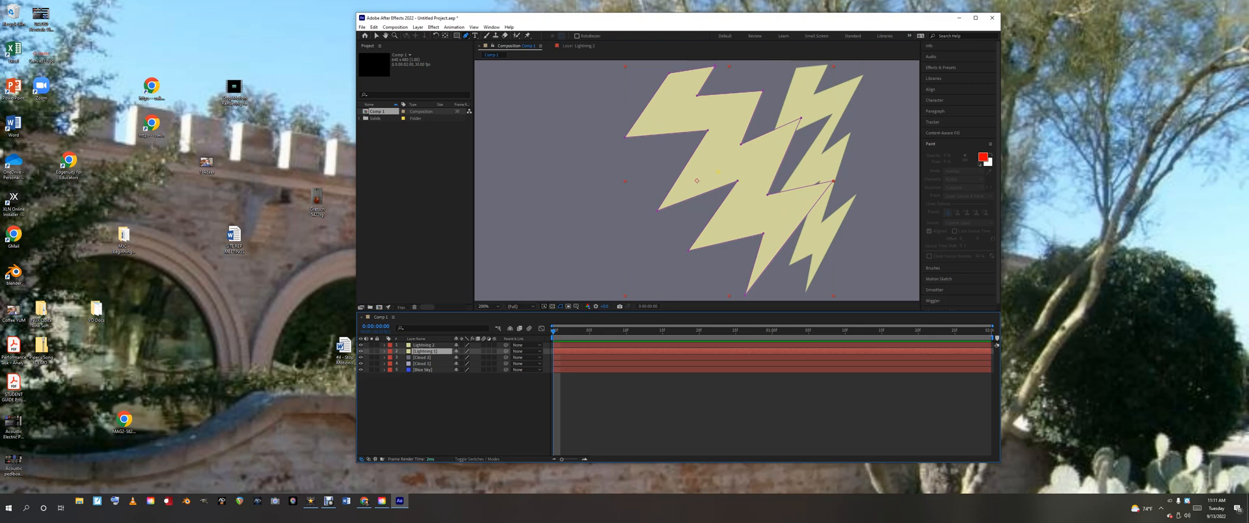
drag(625, 181, 633, 180)
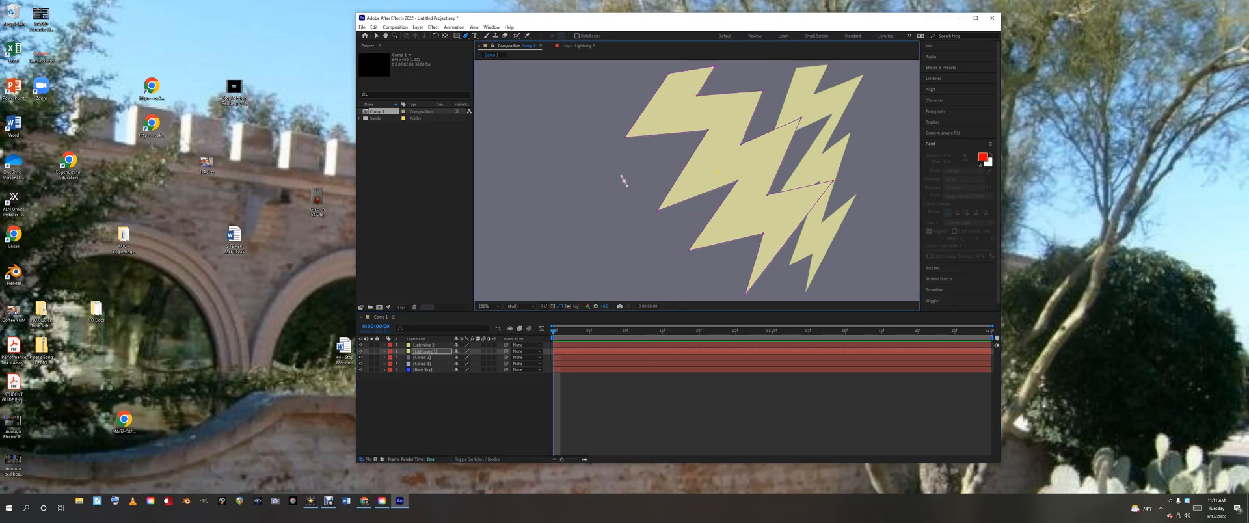
click(667, 154)
- Switch to the Selection tool and expand the Transform properties of the wider bolt's Lightning layer
key(v)
click(425, 352)
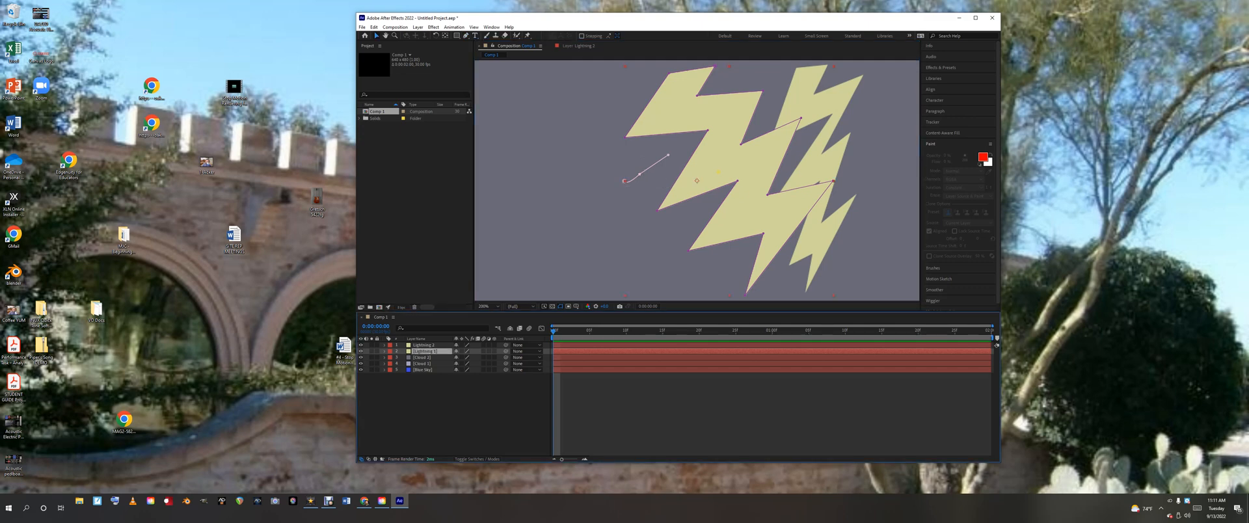
click(385, 351)
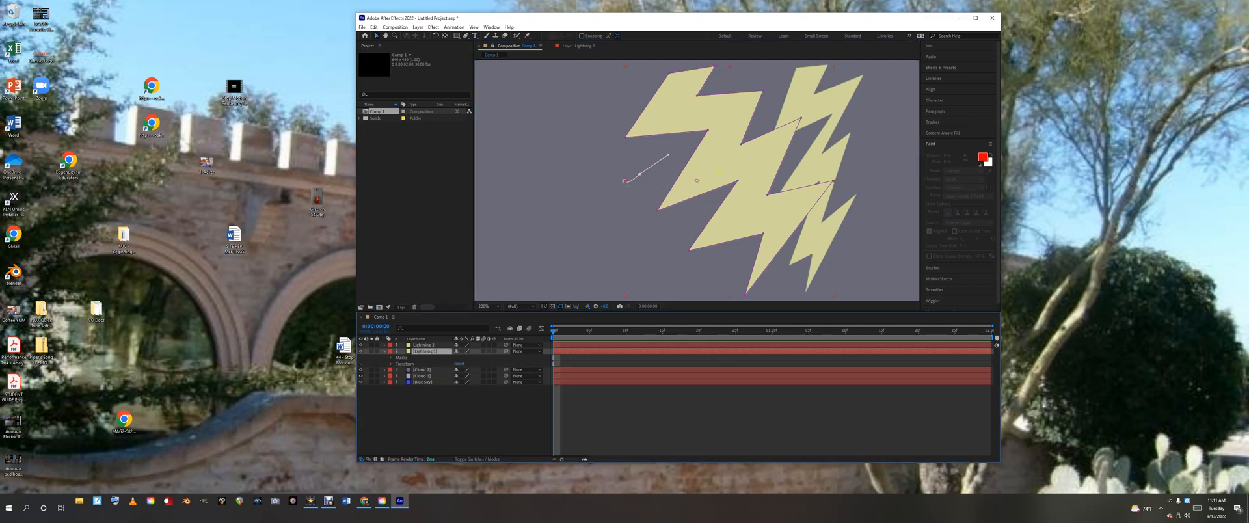
click(391, 364)
click(413, 382)
- Reshape the wider bolt's mask by moving its vertices inward to slim the zigzags and raising its upper tip slightly
drag(833, 181, 808, 160)
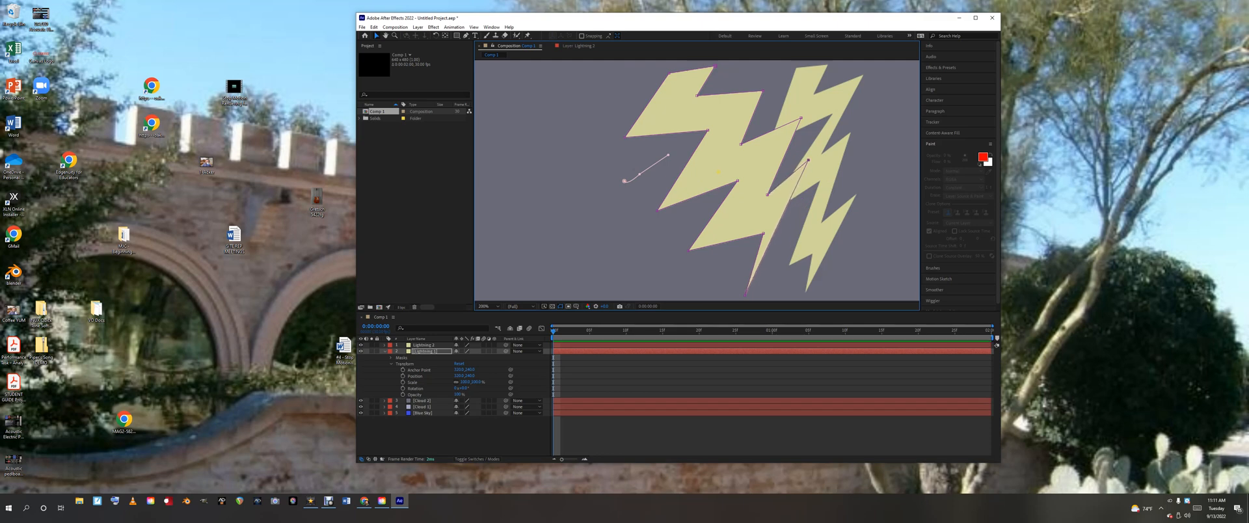
drag(738, 180, 750, 164)
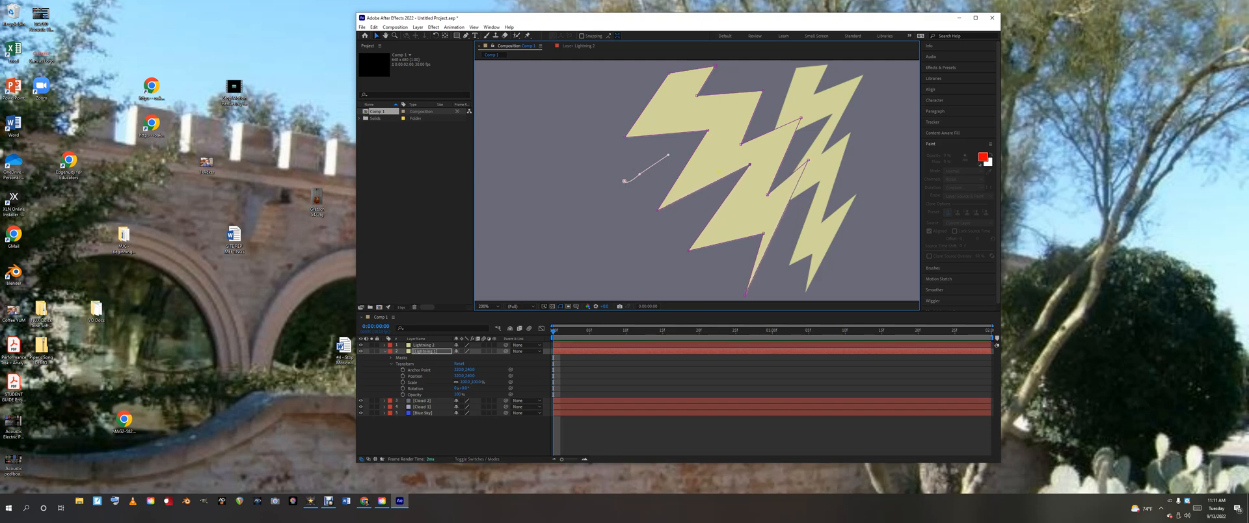
drag(690, 249, 763, 215)
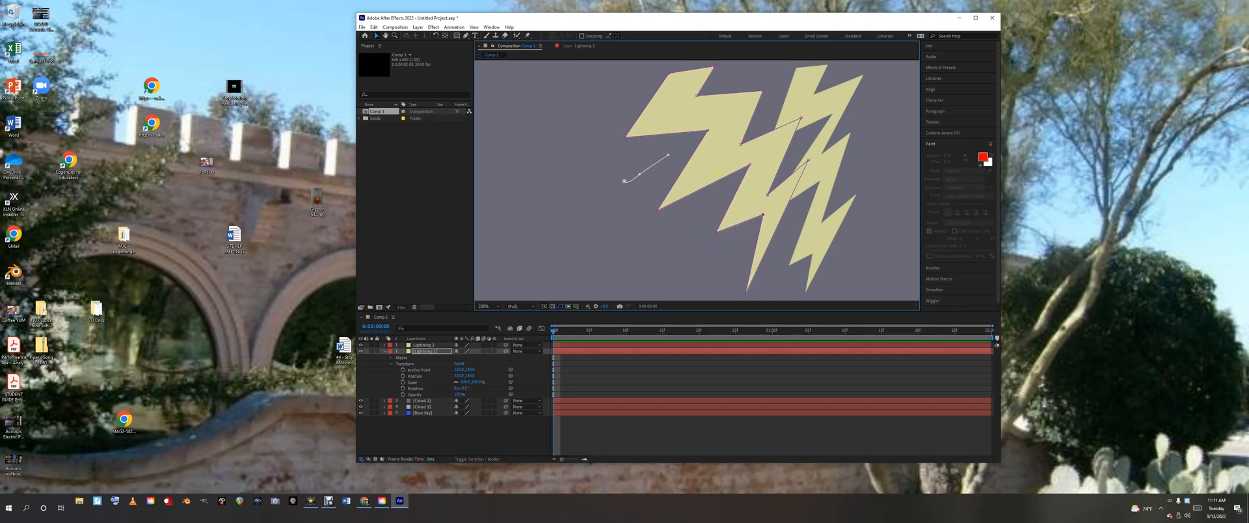
drag(708, 130, 688, 102)
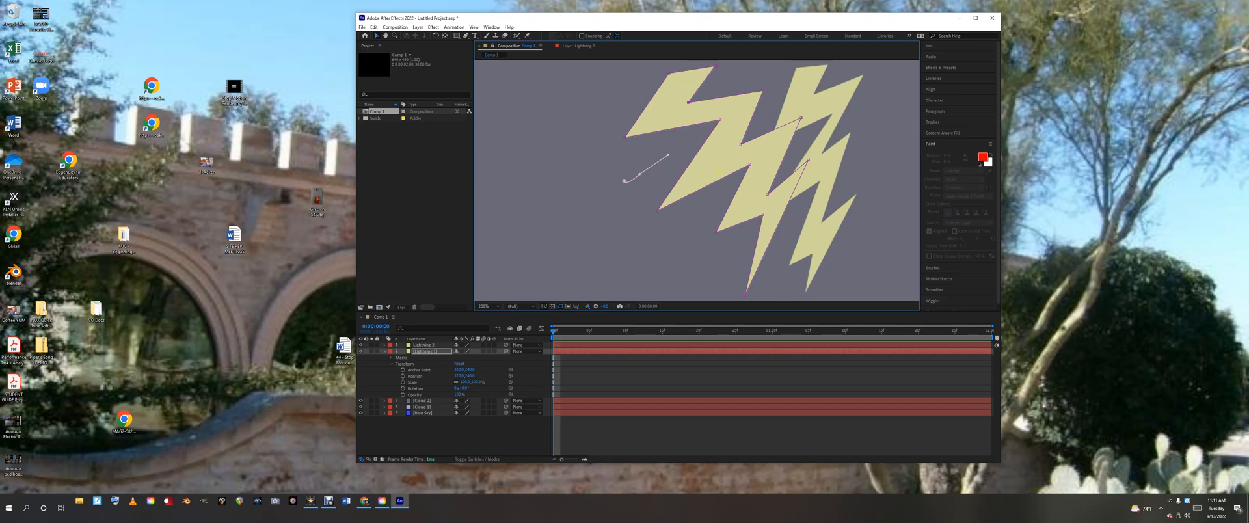
drag(715, 66, 719, 61)
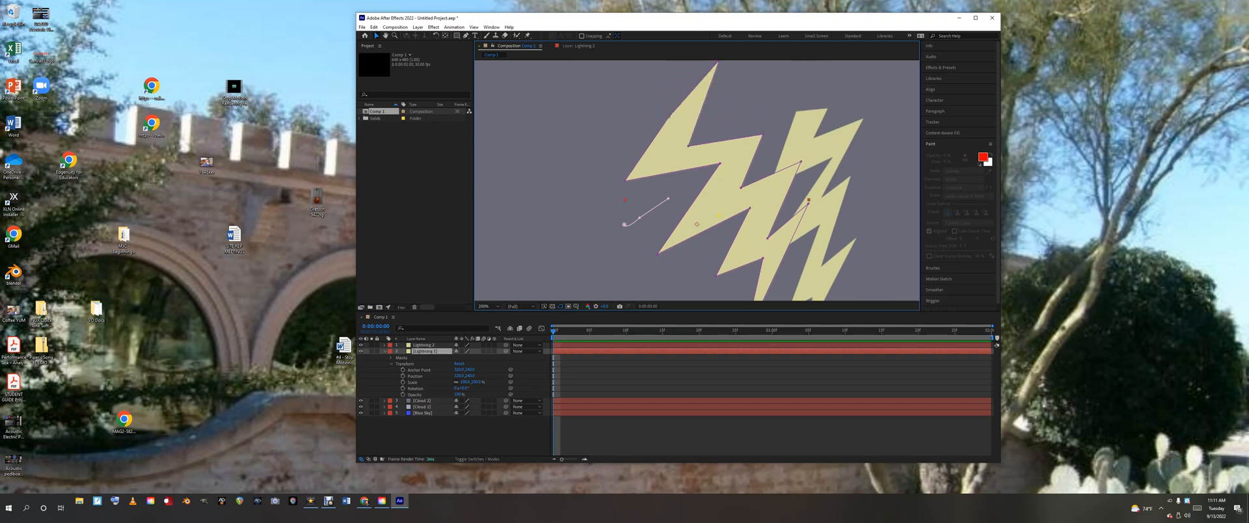
key(ctrl+z)
key(ctrl+z)
drag(715, 110, 721, 95)
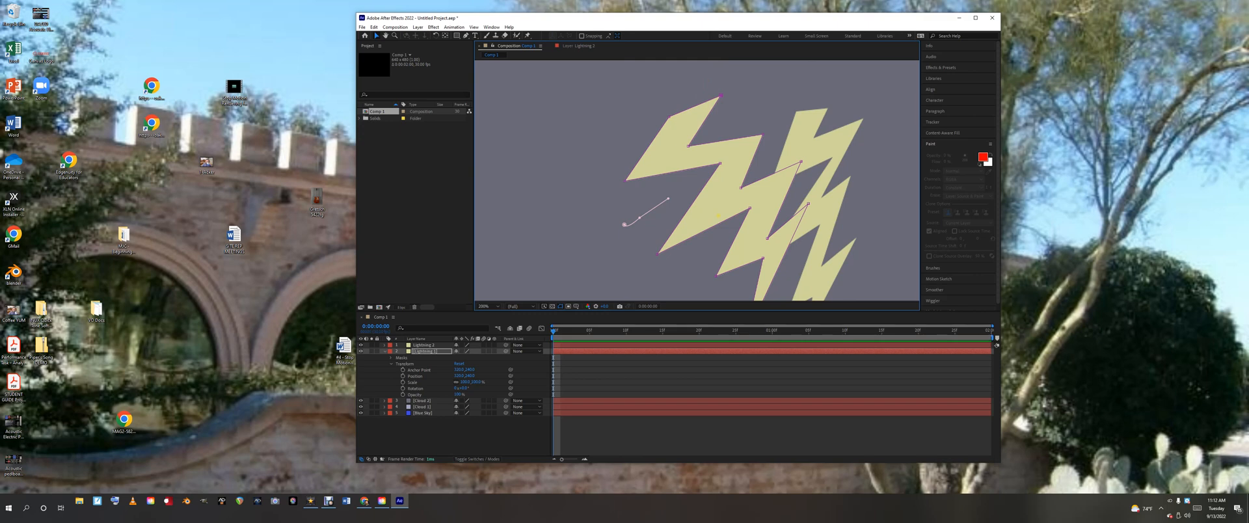
click(417, 208)
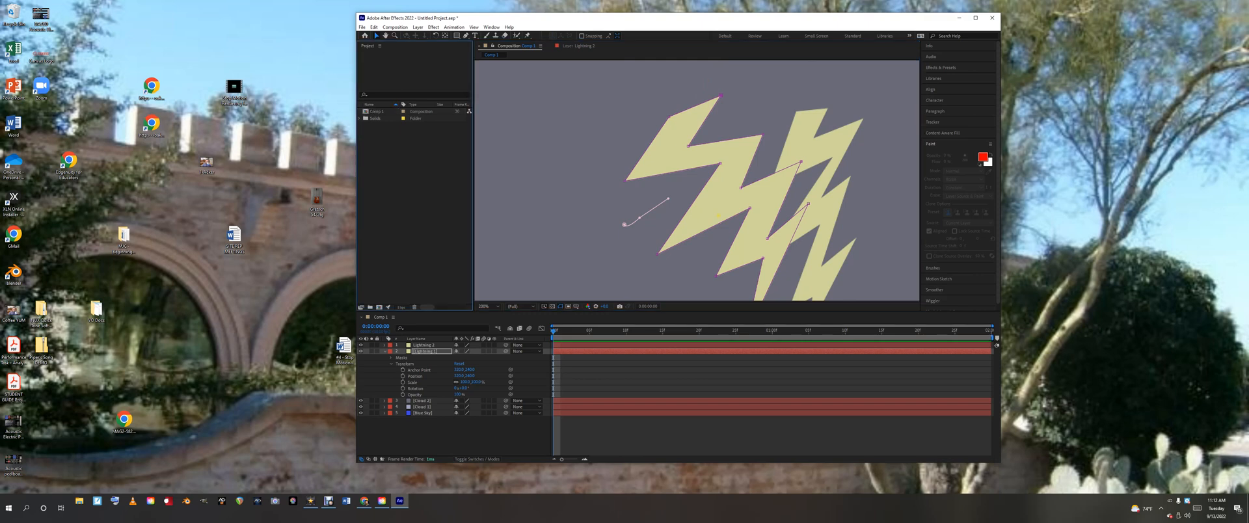
click(573, 214)
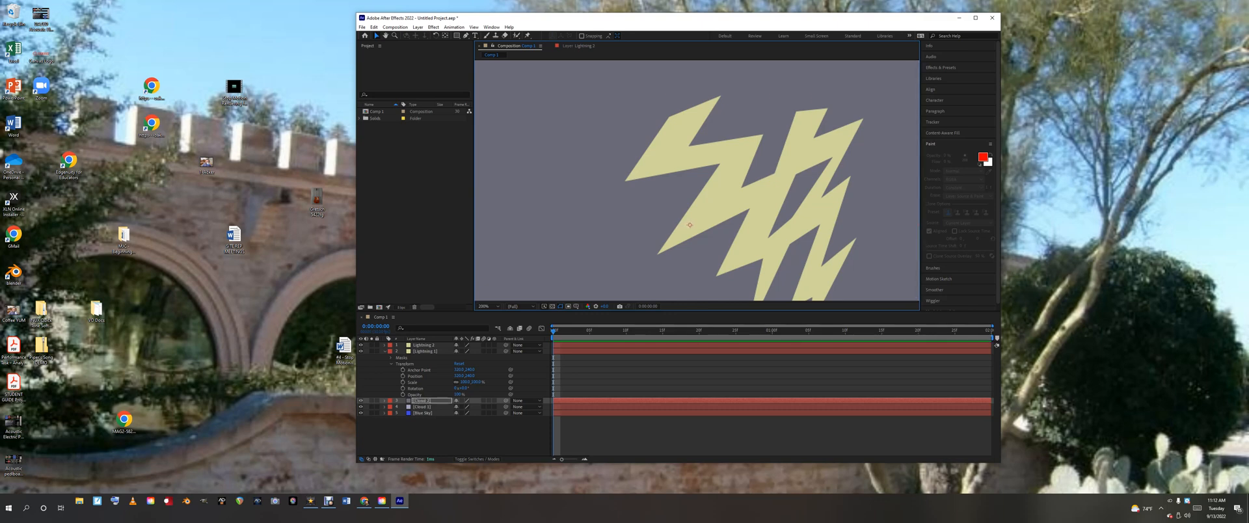
click(423, 401)
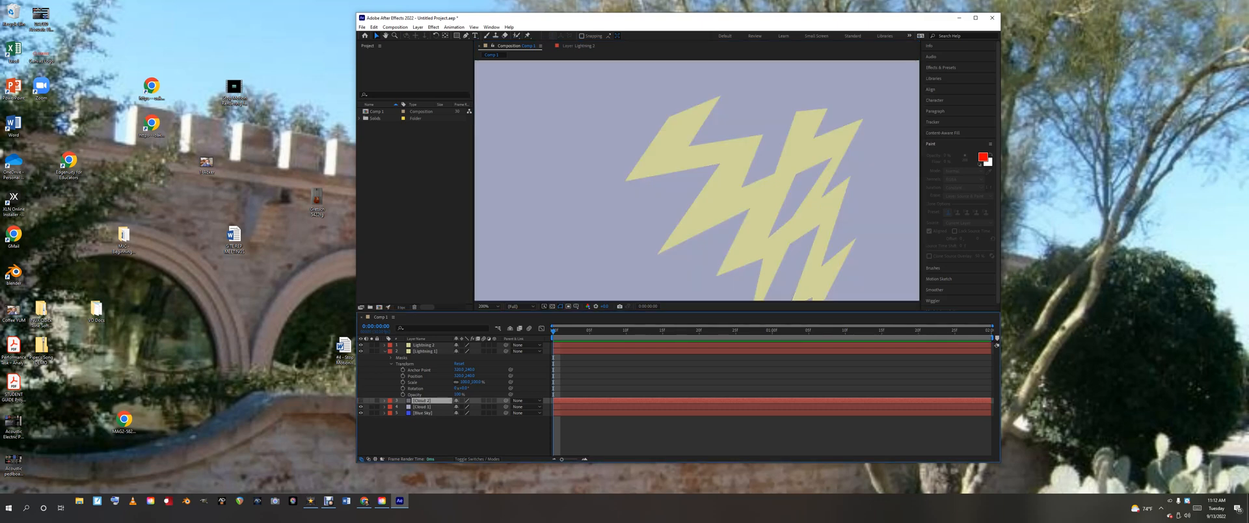
click(529, 46)
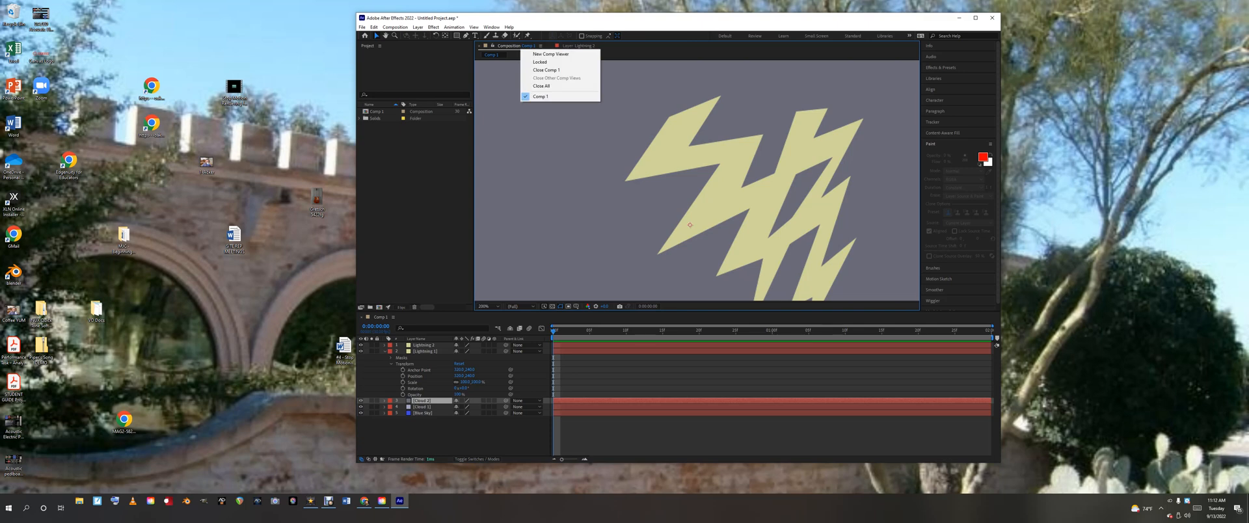
click(540, 96)
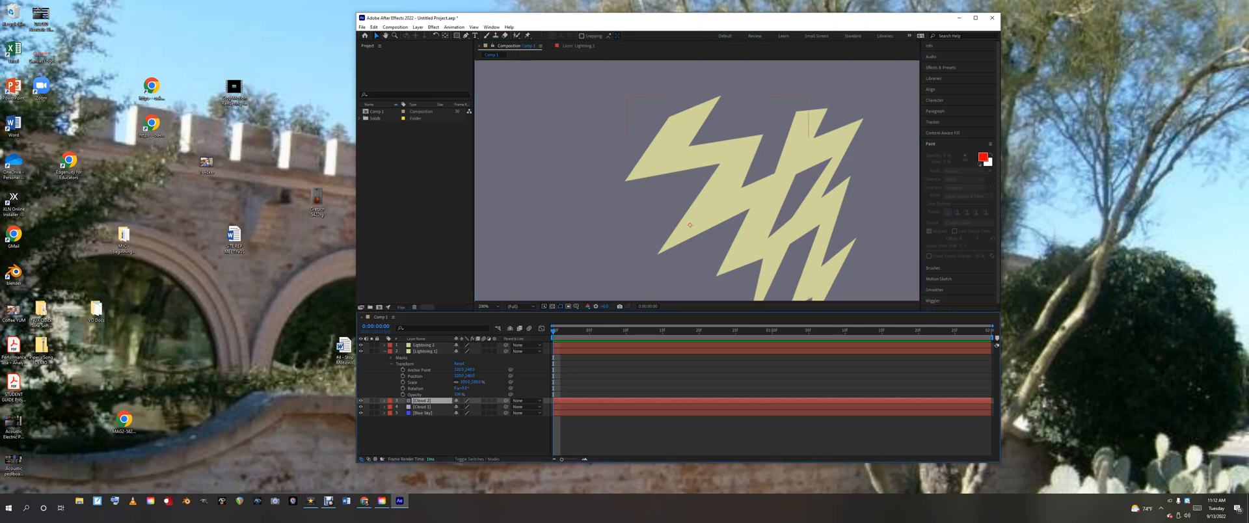
- Move the wider Lightning bolt to the left half of the frame and reduce its horizontal scale slightly
click(415, 376)
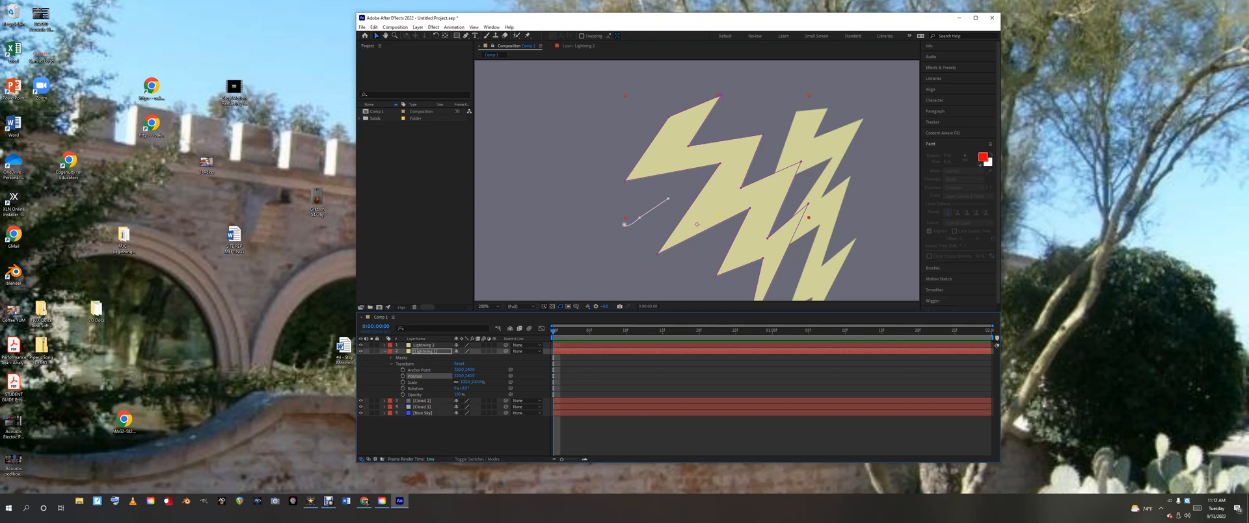
drag(718, 216, 618, 191)
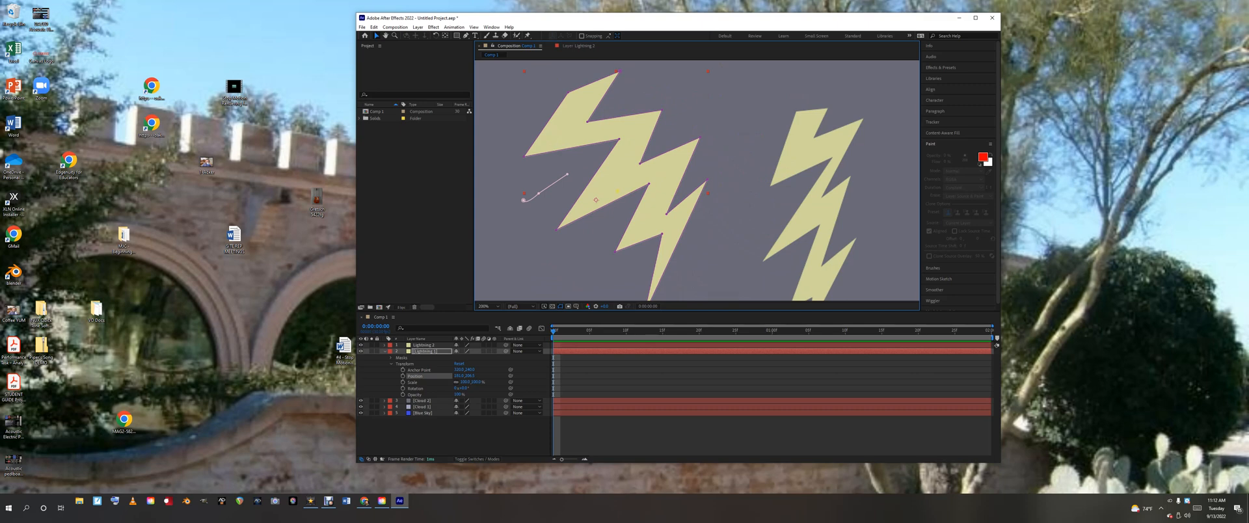
drag(708, 193, 701, 194)
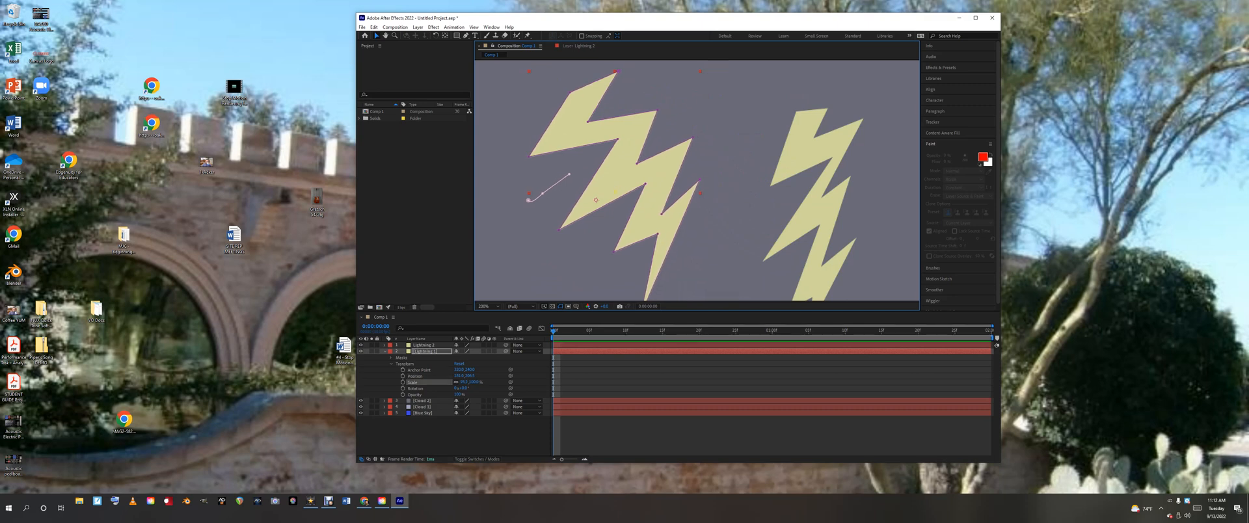
- Stretch the left Lightning bolt slightly taller through its layer scale and collapse its layer properties
drag(616, 71, 616, 52)
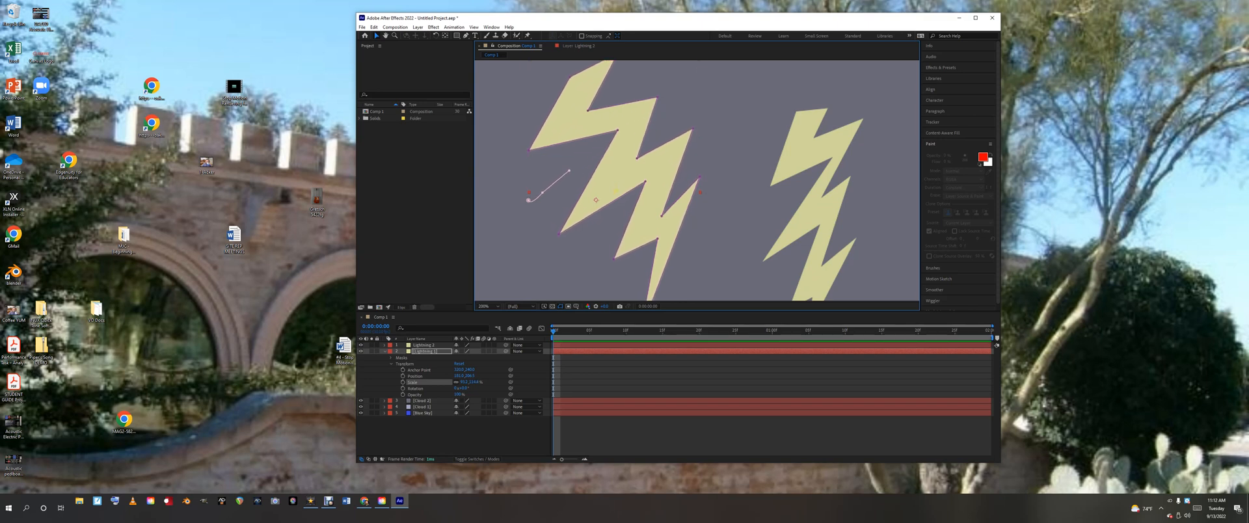
click(384, 352)
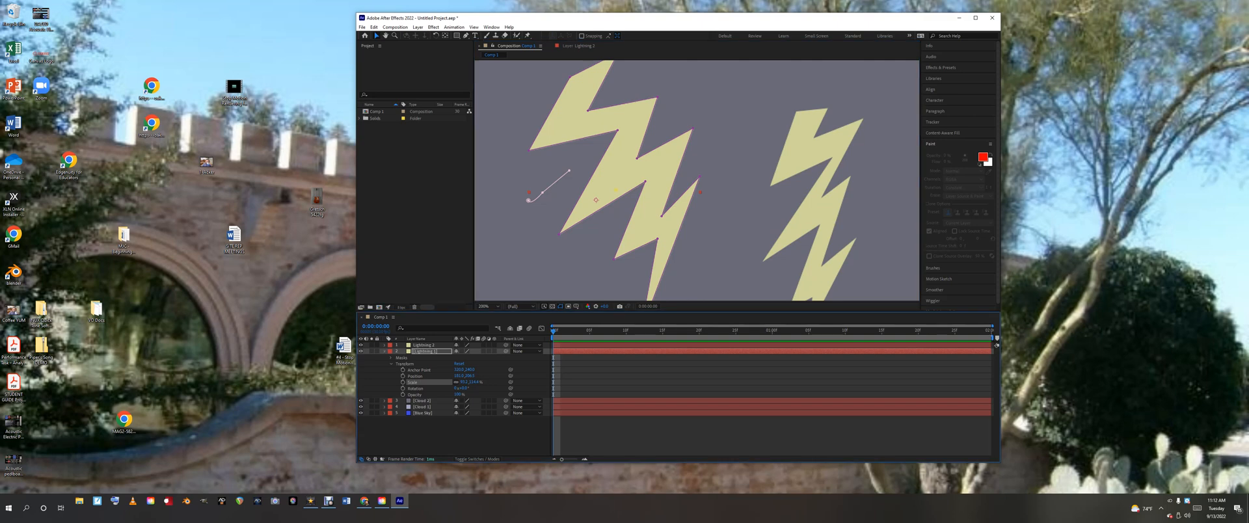
- Show the Transform properties of the right bolt's Lightning 2 layer and scale the bolt slightly wider
click(424, 345)
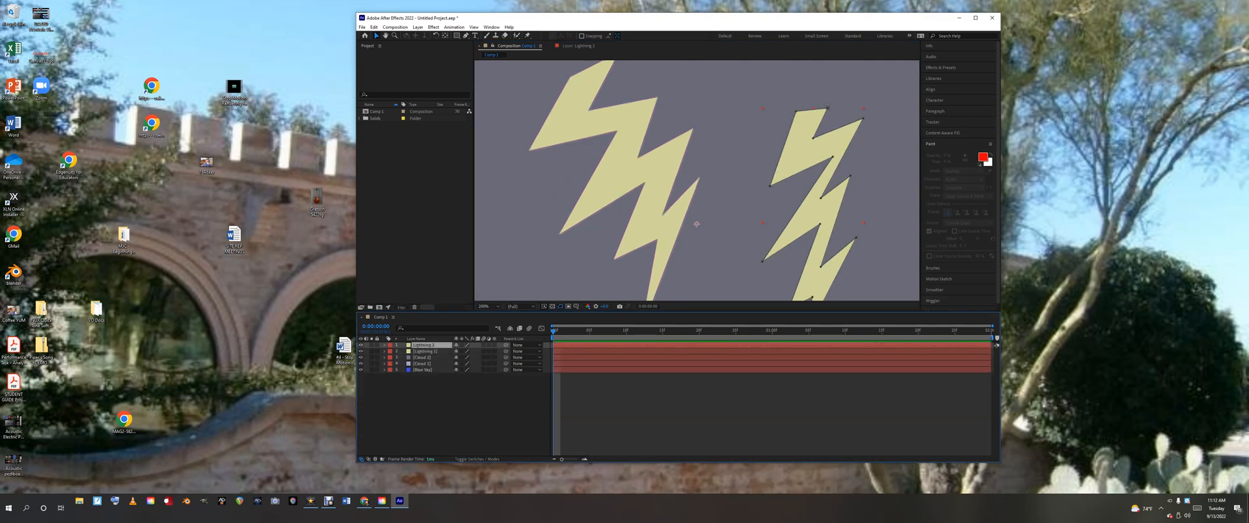
click(384, 344)
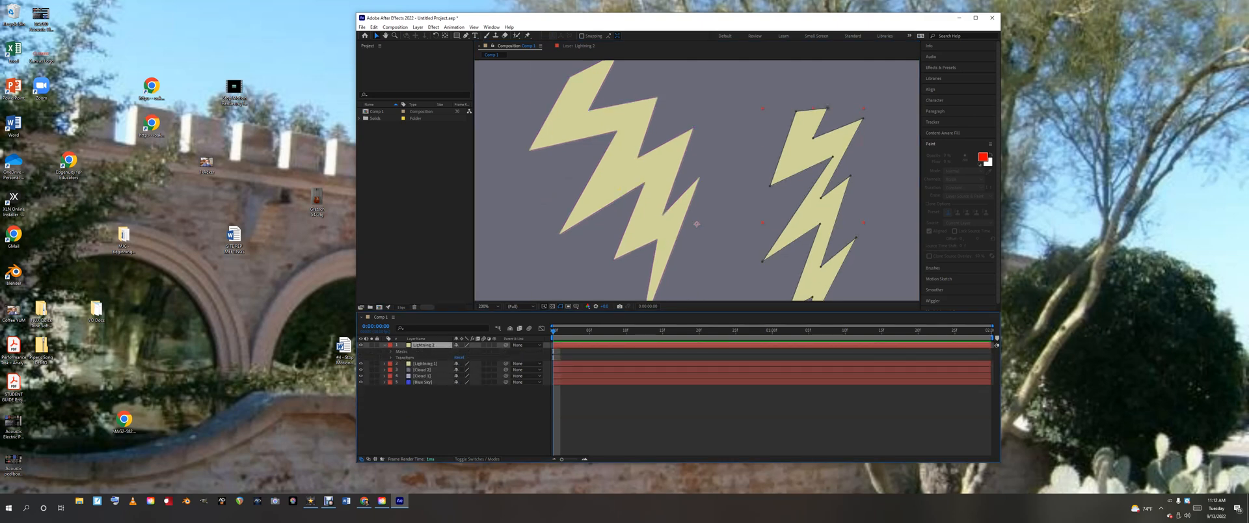
click(391, 357)
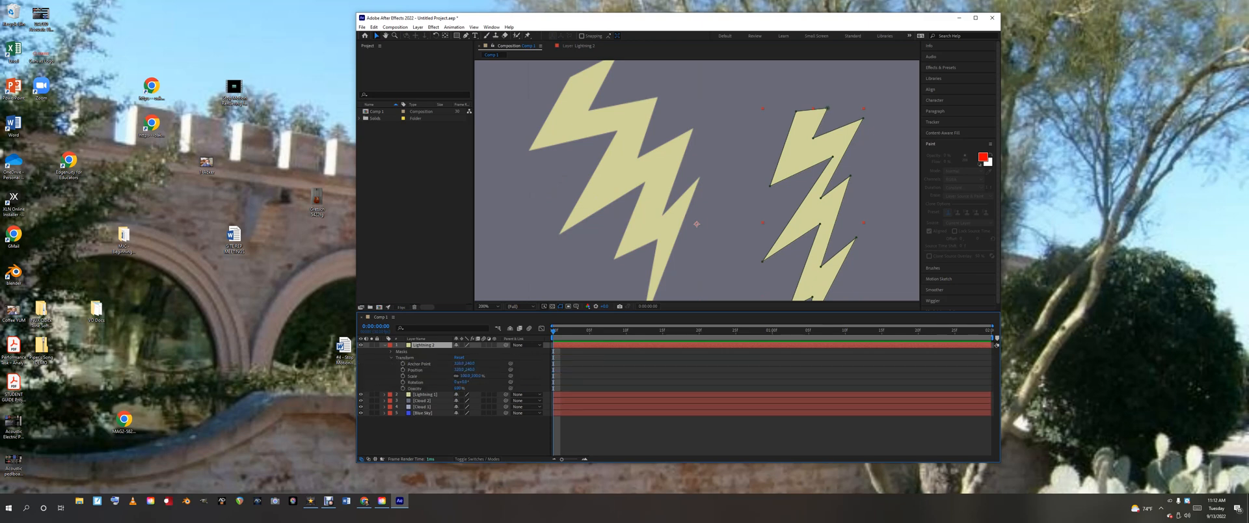
click(414, 376)
mouse_move(864, 224)
mouse_down()
mouse_move(851, 223)
mouse_move(889, 224)
mouse_up()
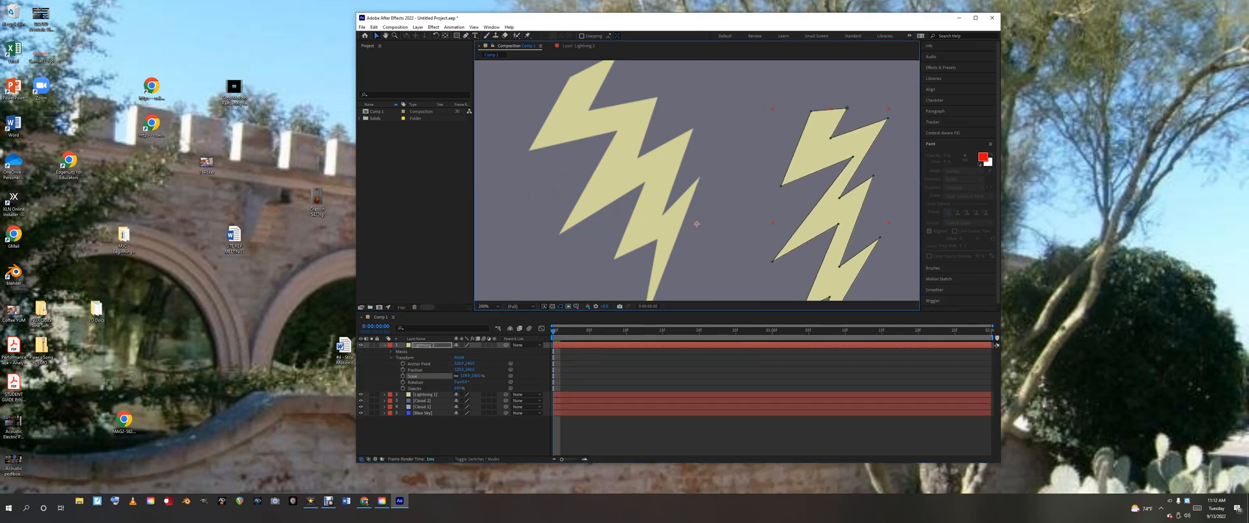
- Pull the right bolt's upper tip and a right zigzag point outward, and scale the bolt taller and slightly narrower
drag(889, 109, 875, 67)
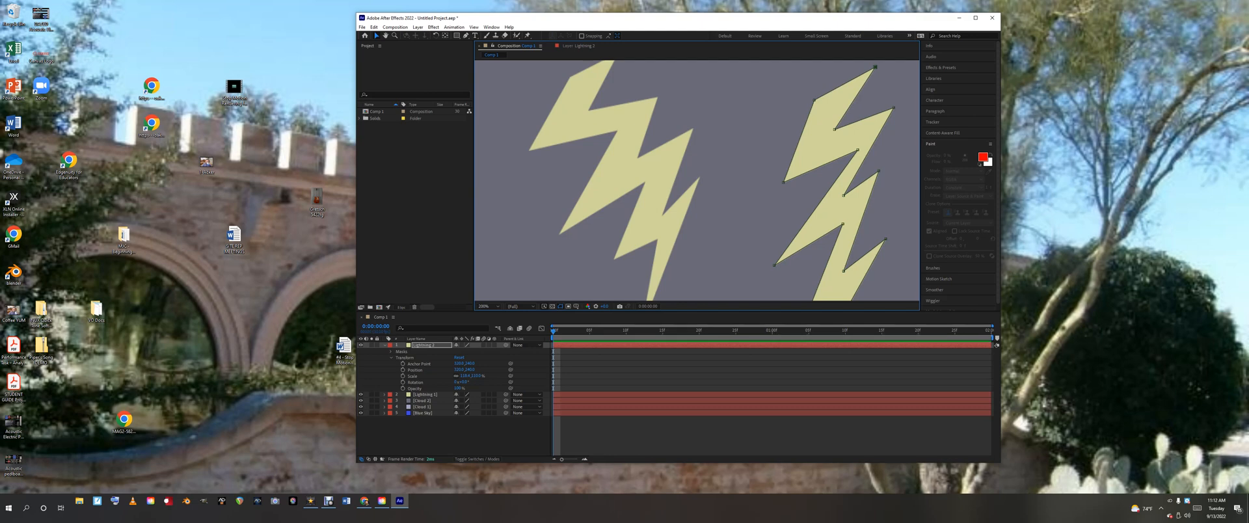
drag(879, 170, 891, 170)
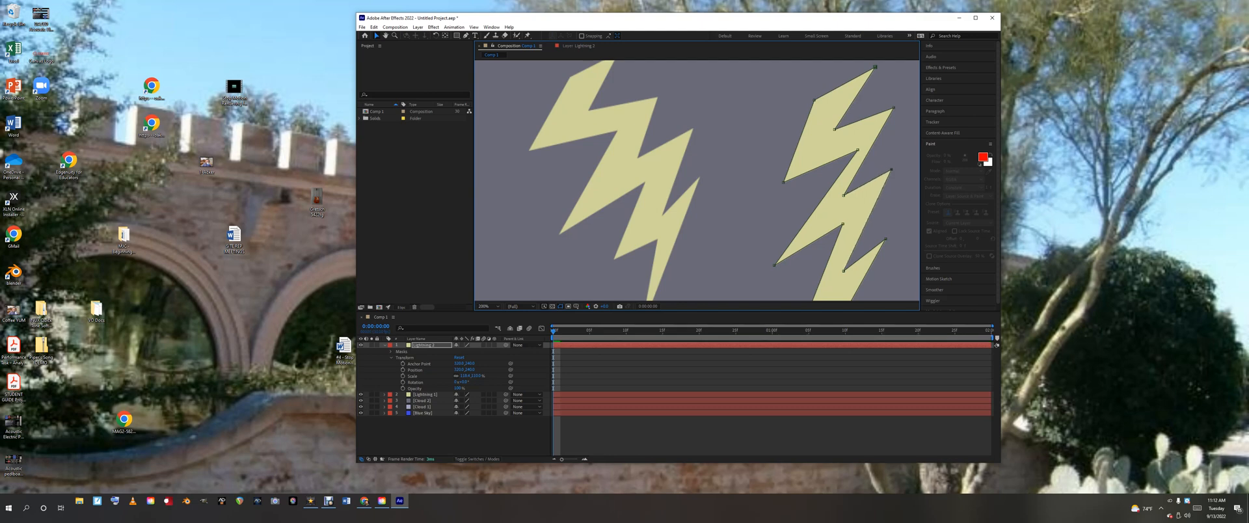
click(847, 209)
drag(835, 67, 835, 52)
drag(895, 207, 882, 206)
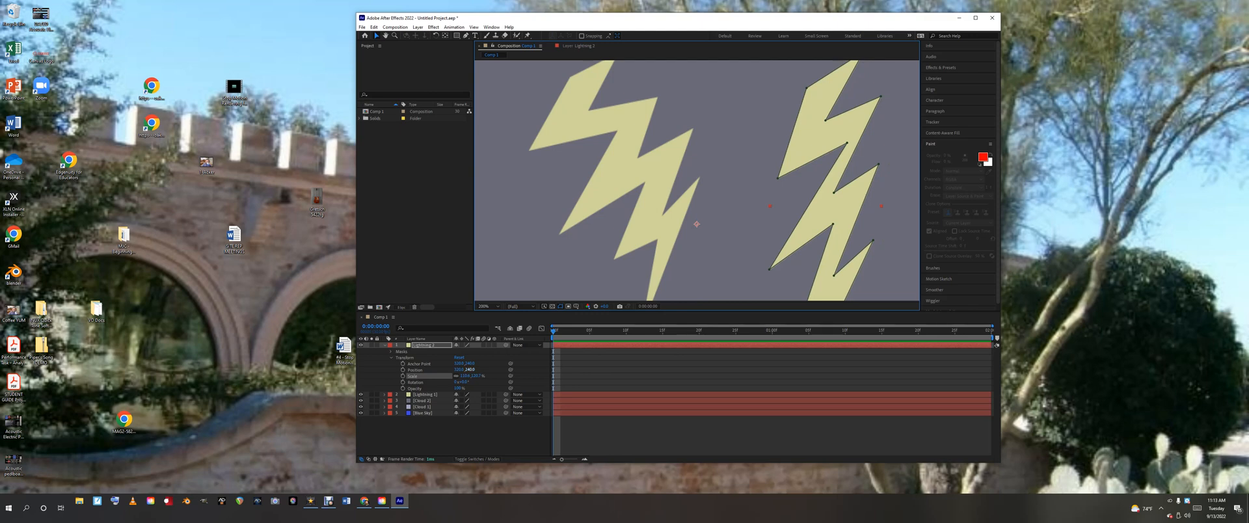
- Tilt the right bolt clockwise, extend its upper tip outward, and move the bolt up past the frame's upper edge
click(416, 382)
drag(463, 383, 536, 383)
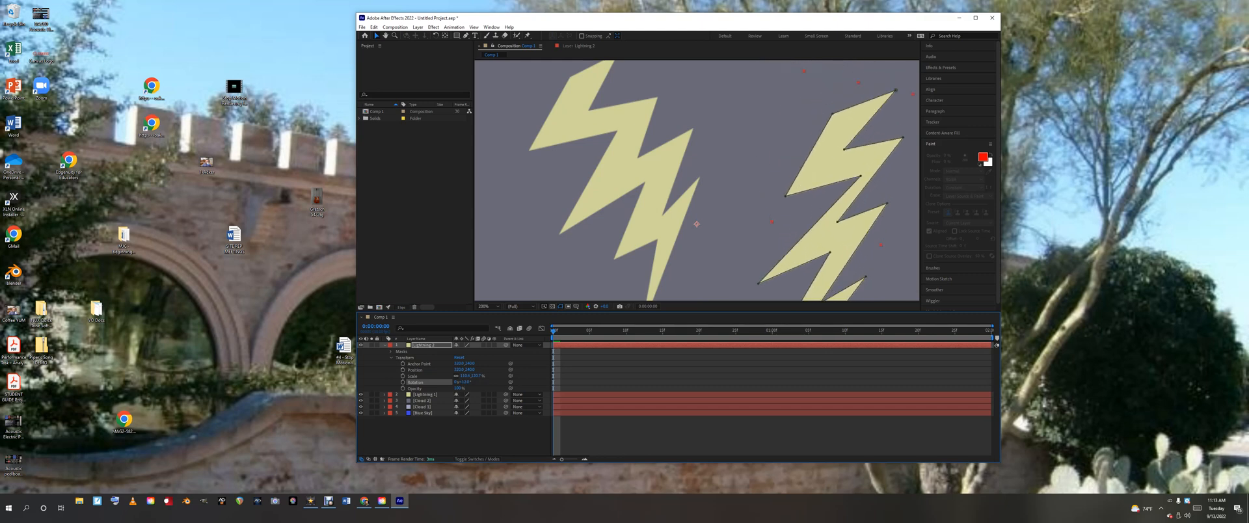
drag(896, 89, 917, 72)
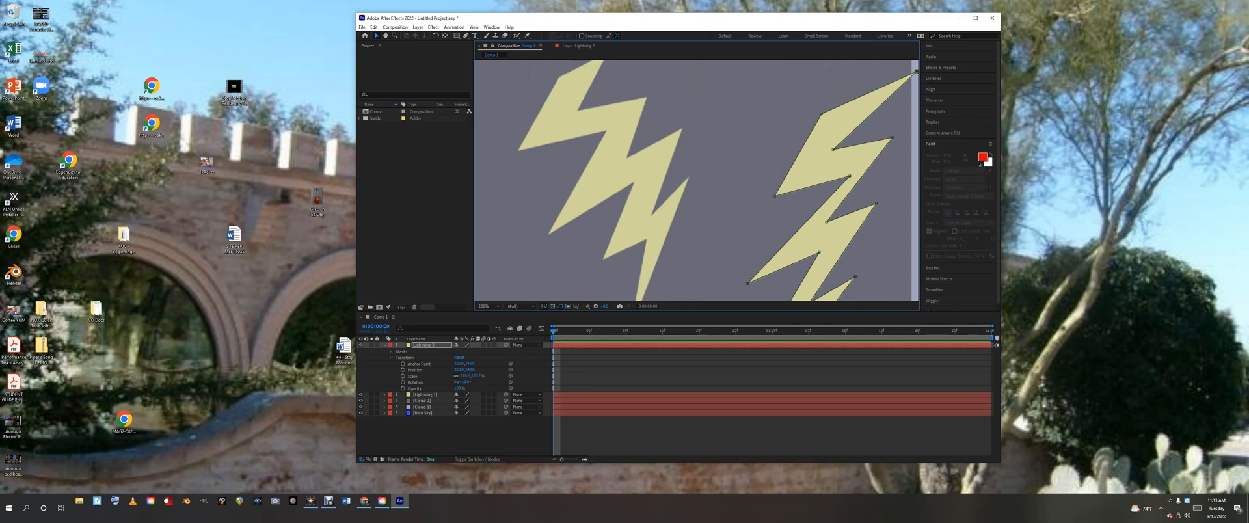
click(835, 117)
click(416, 370)
drag(825, 237, 814, 207)
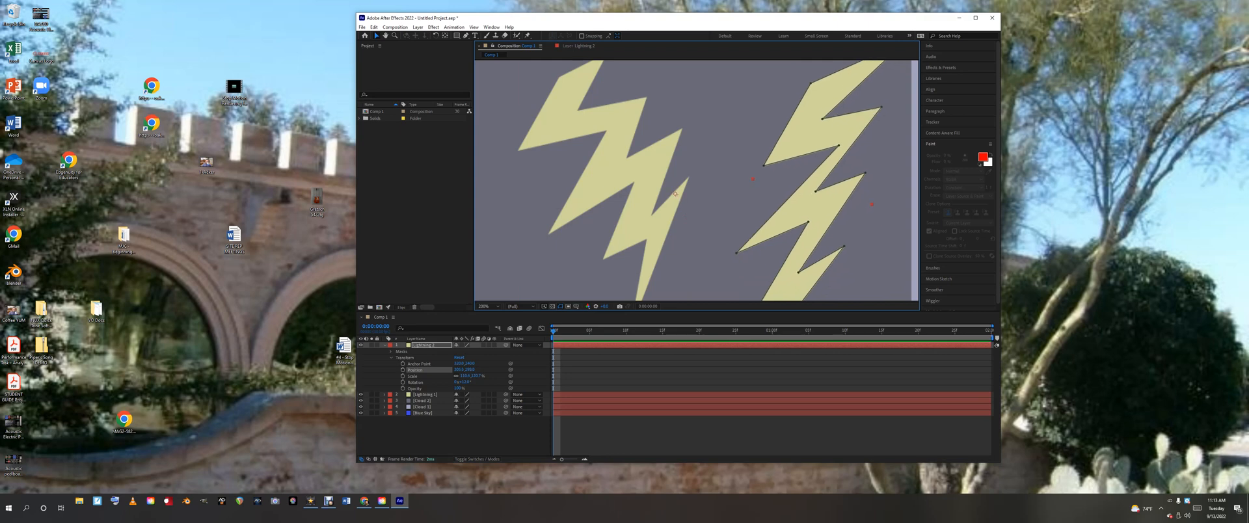
- Nudge the Cloud 2 layer slightly to the right so it covers the frame's exposed right edge
click(423, 401)
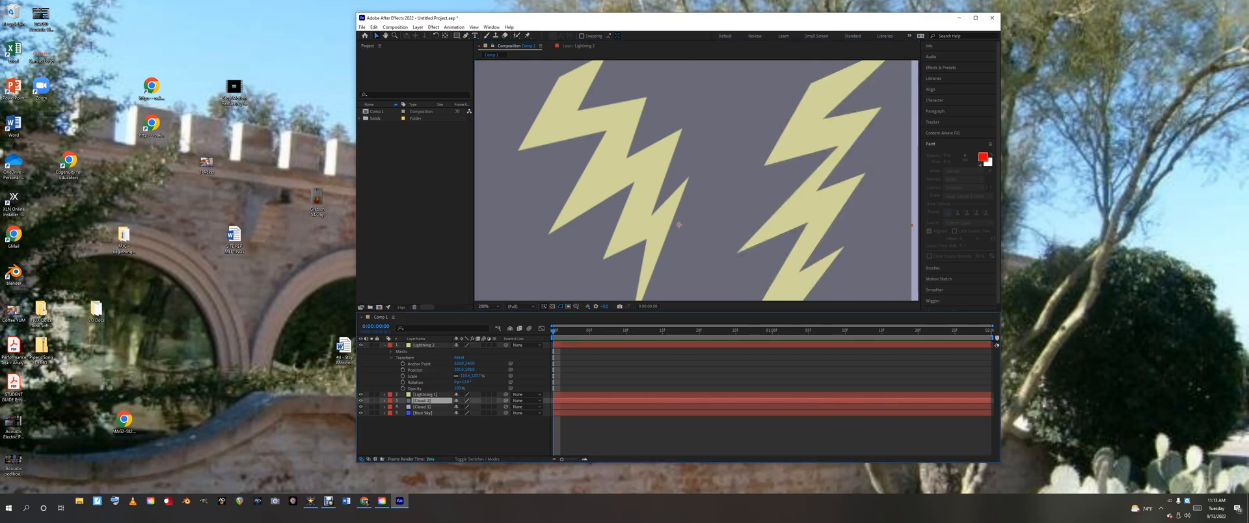
drag(722, 195, 730, 196)
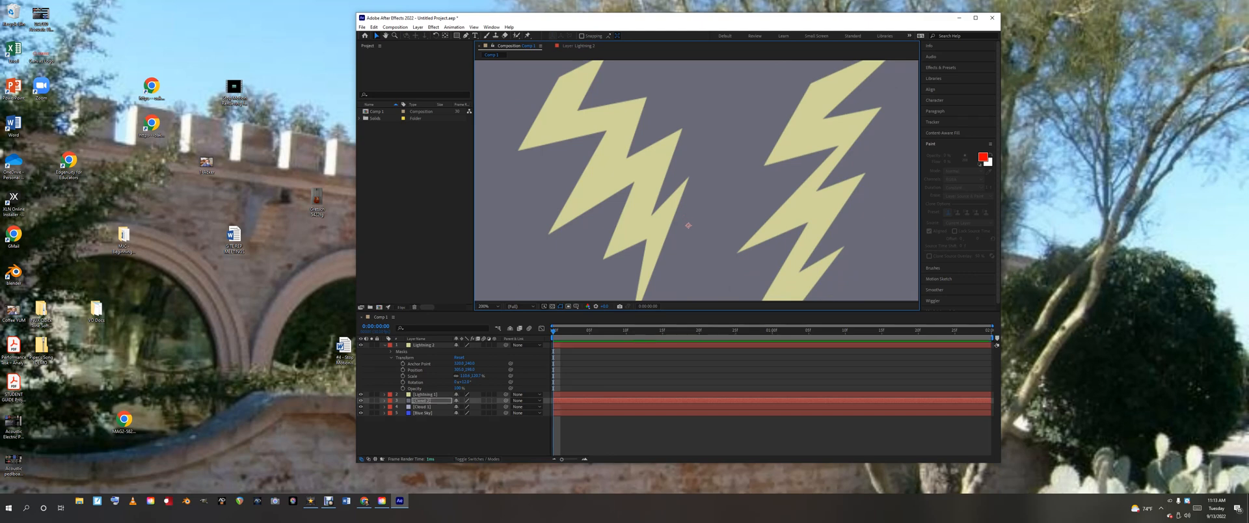
- Rotate the left bolt slightly counterclockwise, scale it a little wider, and move it toward the frame's center
click(426, 394)
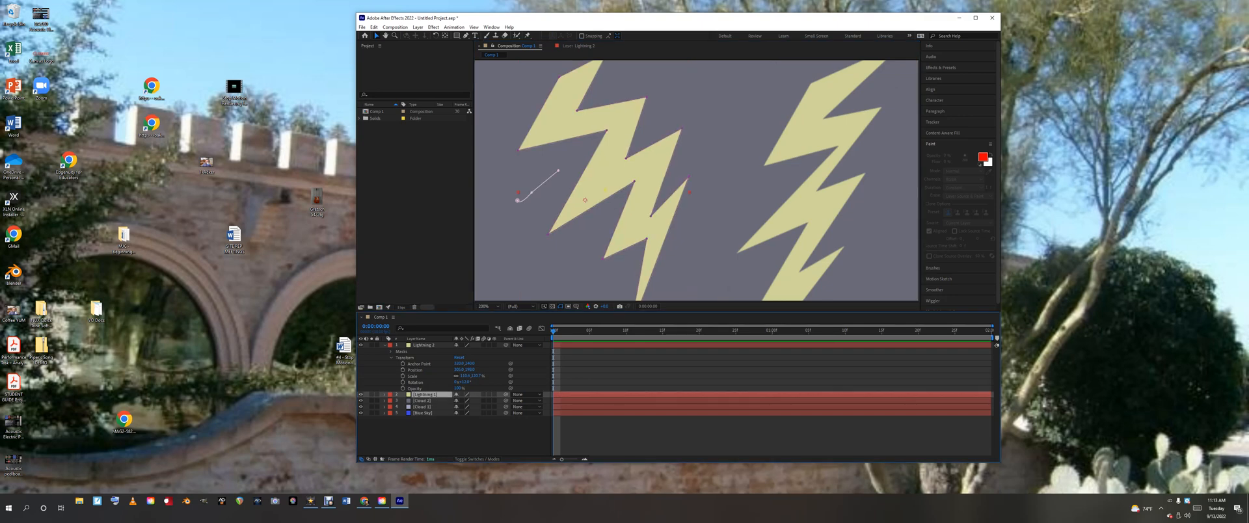
click(385, 394)
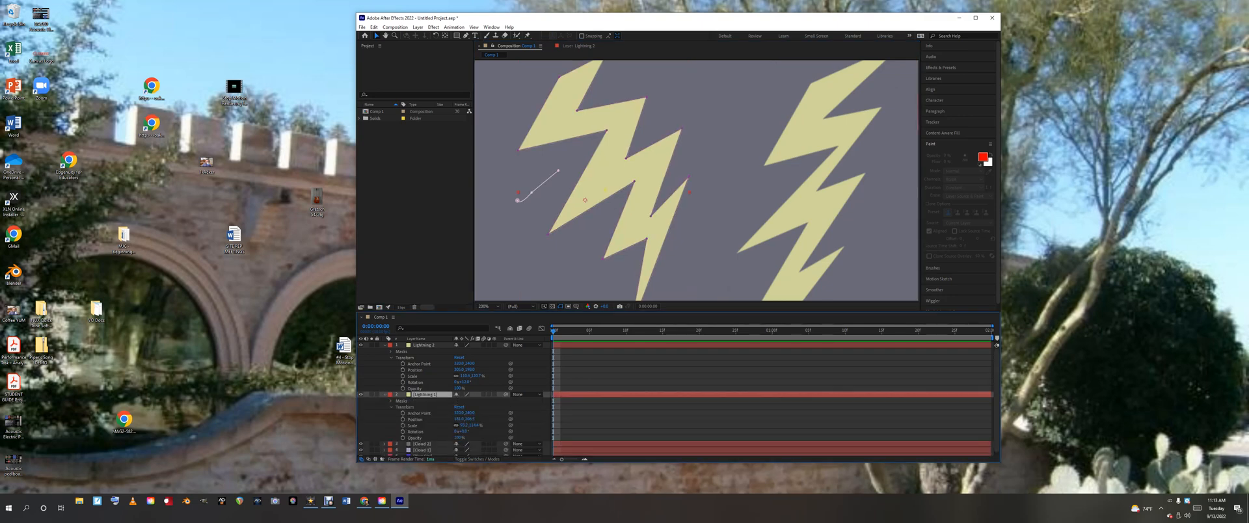
drag(463, 432, 468, 425)
drag(671, 211, 662, 201)
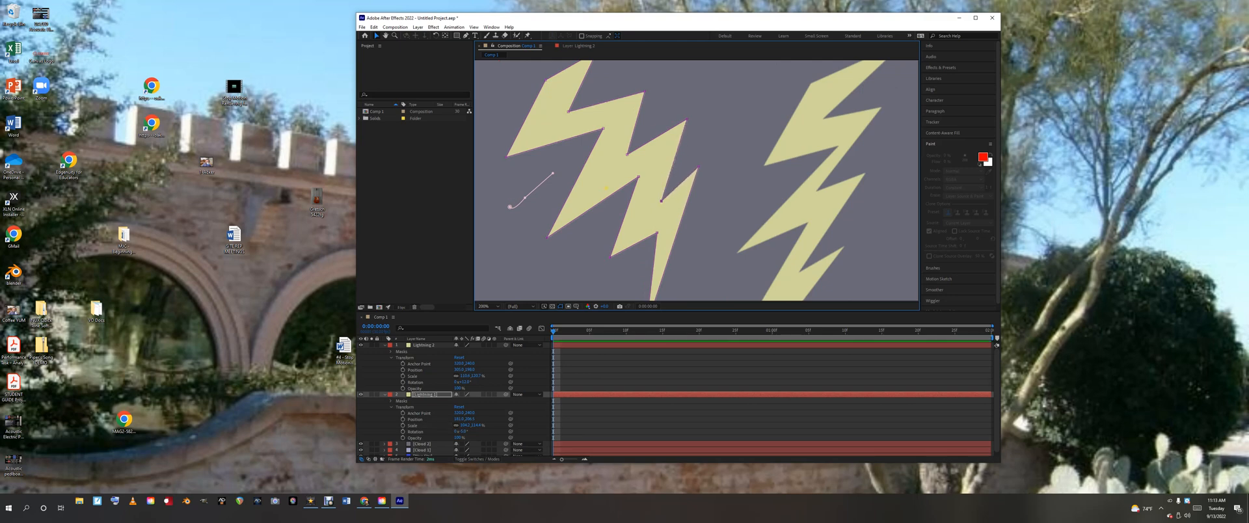
drag(606, 188, 648, 180)
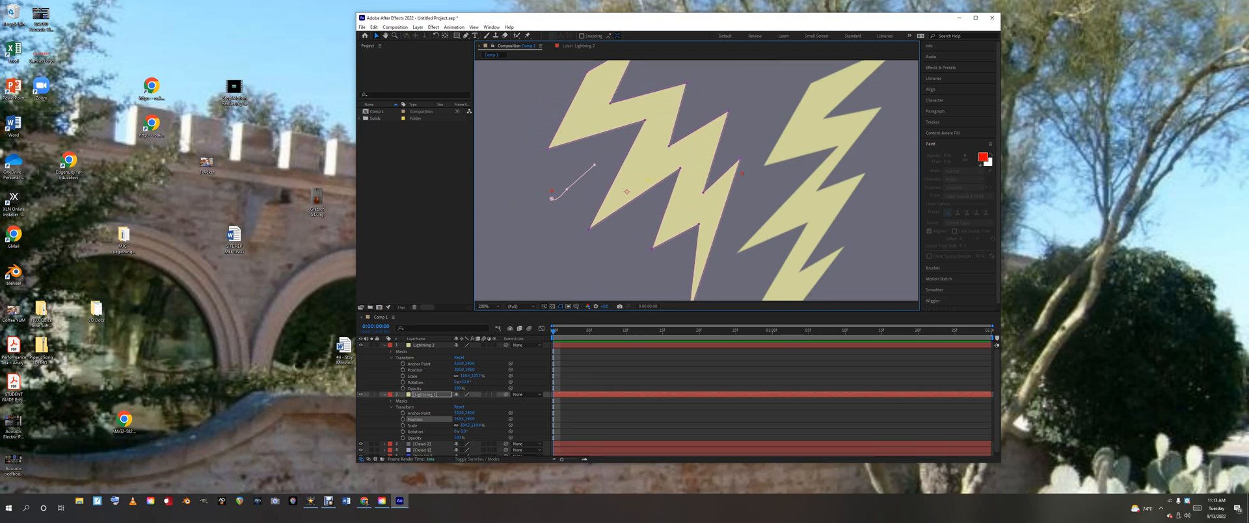
- Widen the left bolt's upper segment by moving its outer mask vertices to the left
drag(549, 148, 522, 149)
drag(587, 72, 562, 74)
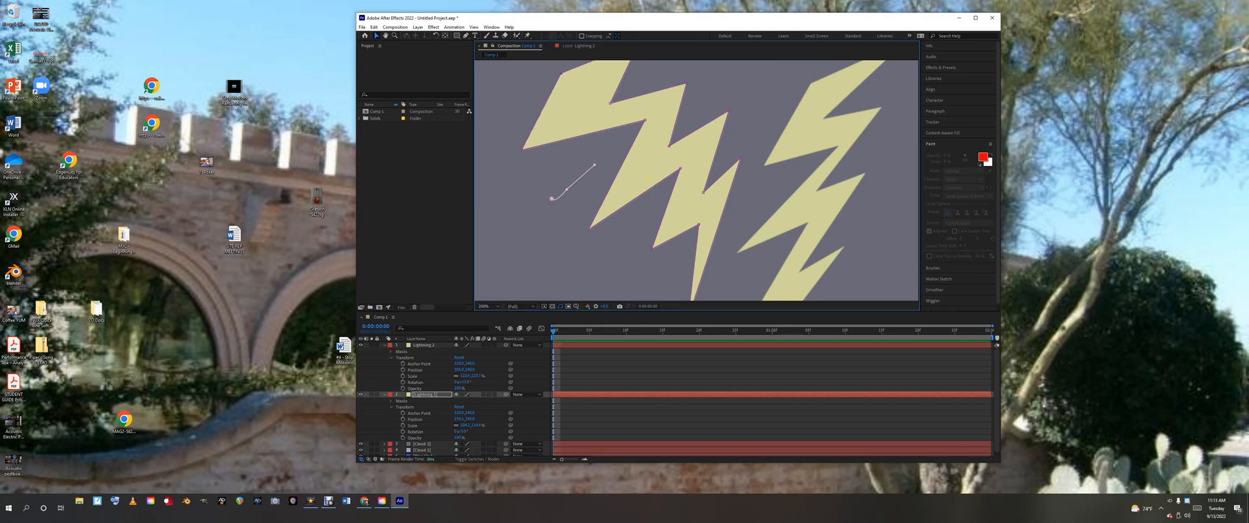
drag(610, 102, 590, 102)
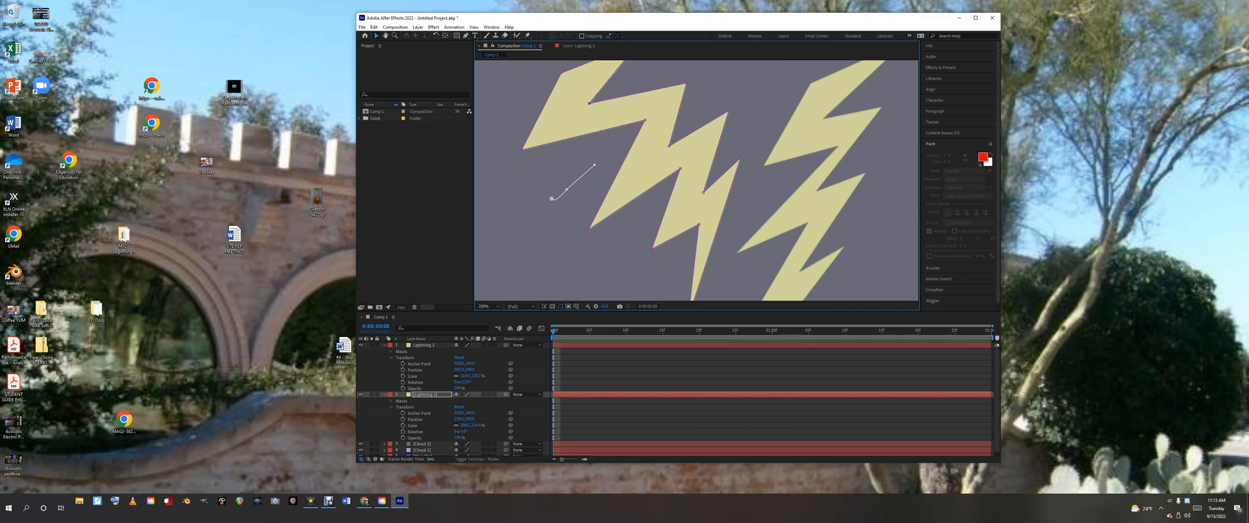
- Move the right bolt of the Lightning 2 layer left so that it overlaps the left bolt
click(783, 200)
click(424, 345)
click(415, 370)
drag(802, 207, 739, 197)
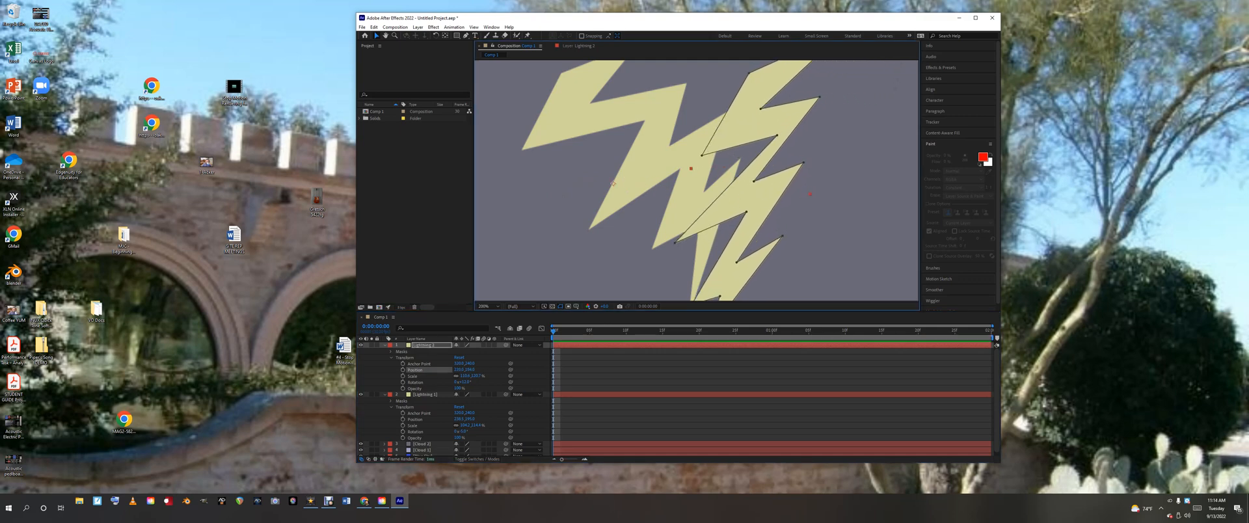
- Rotate the Lightning 2 bolt further clockwise and shift it up and right so it only partly overlaps the left bolt
click(415, 383)
drag(466, 383, 472, 383)
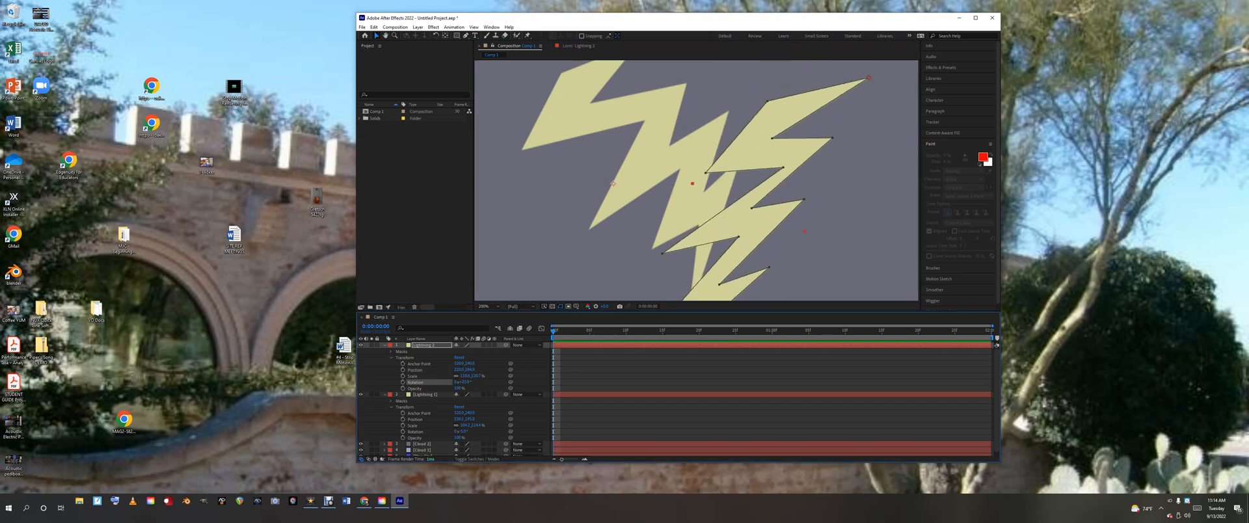
drag(758, 224, 745, 194)
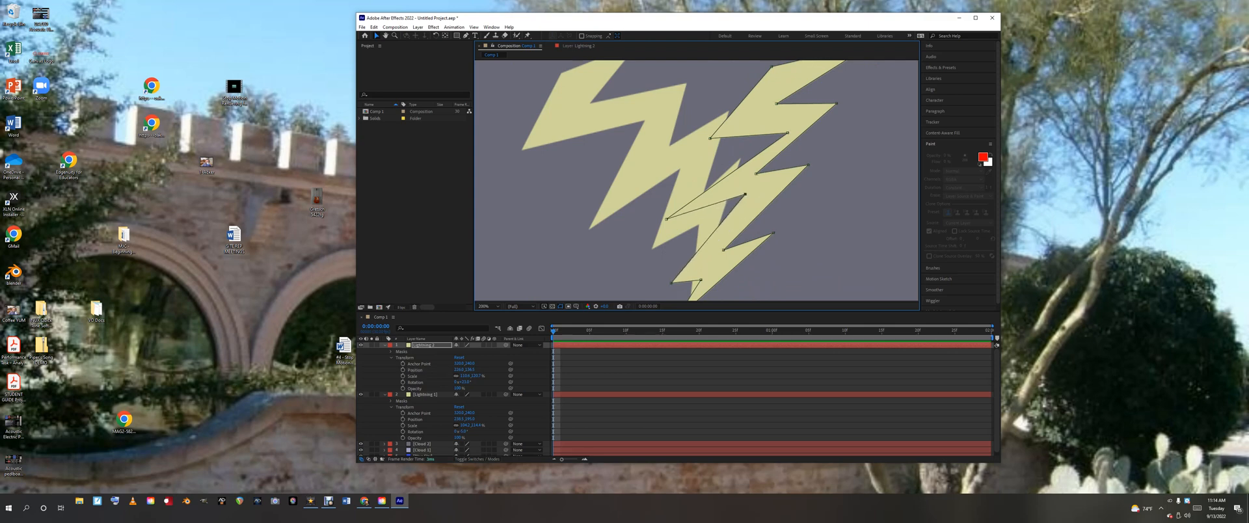
click(415, 370)
drag(761, 195, 797, 190)
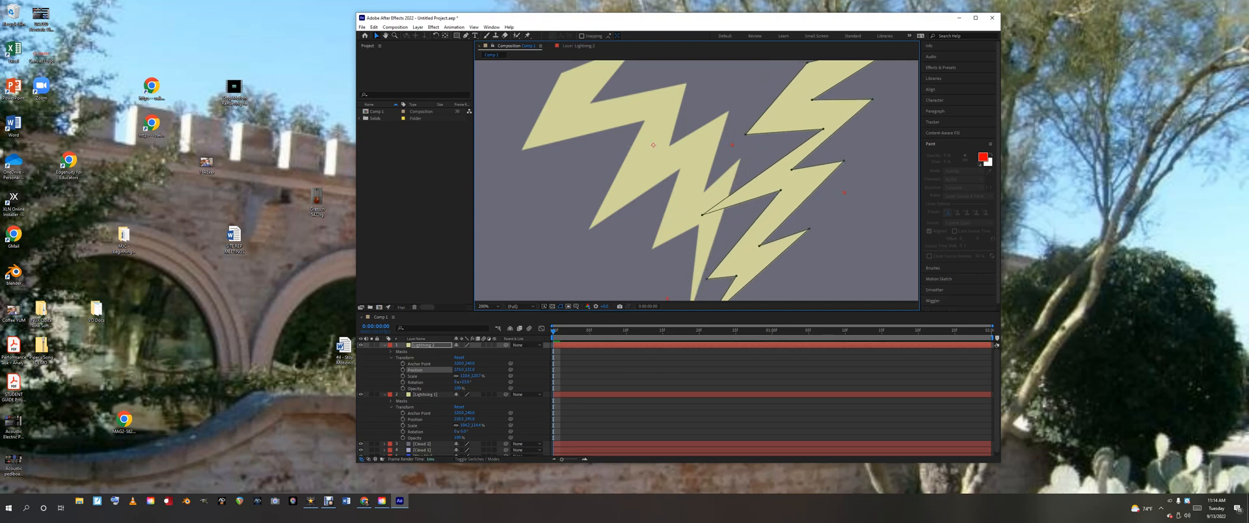
- Pull the three left zigzag points of the Lightning 2 bolt outward to lengthen them
drag(702, 215, 687, 221)
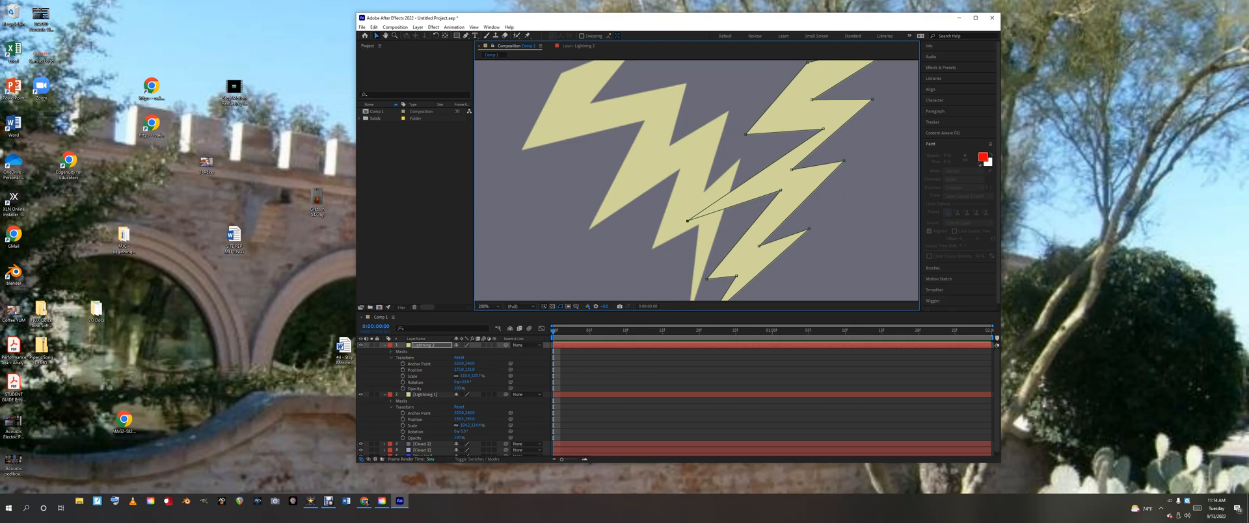
drag(746, 134, 730, 136)
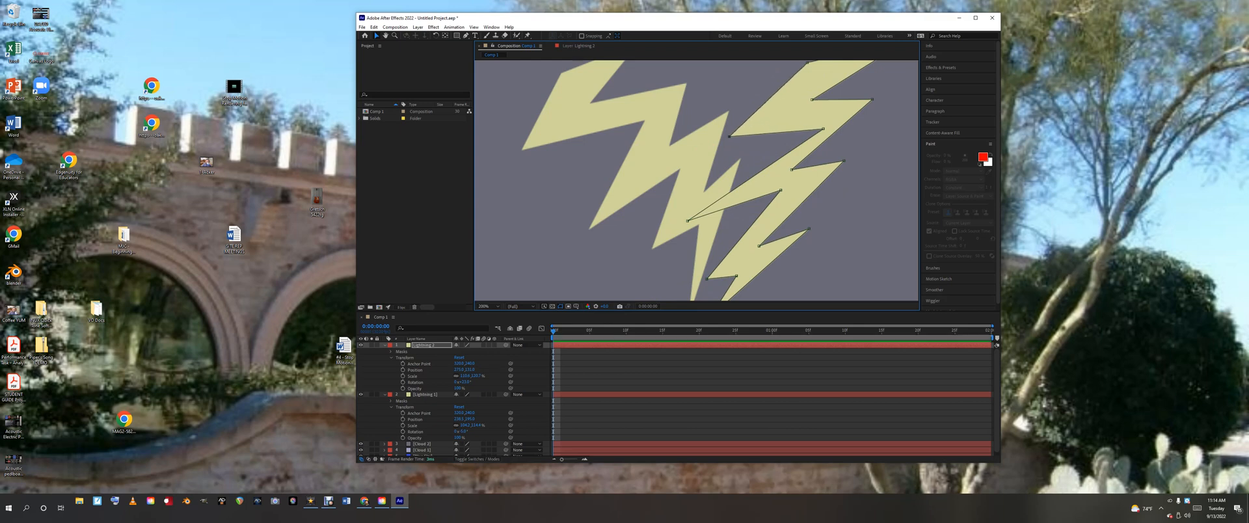
drag(707, 279, 691, 286)
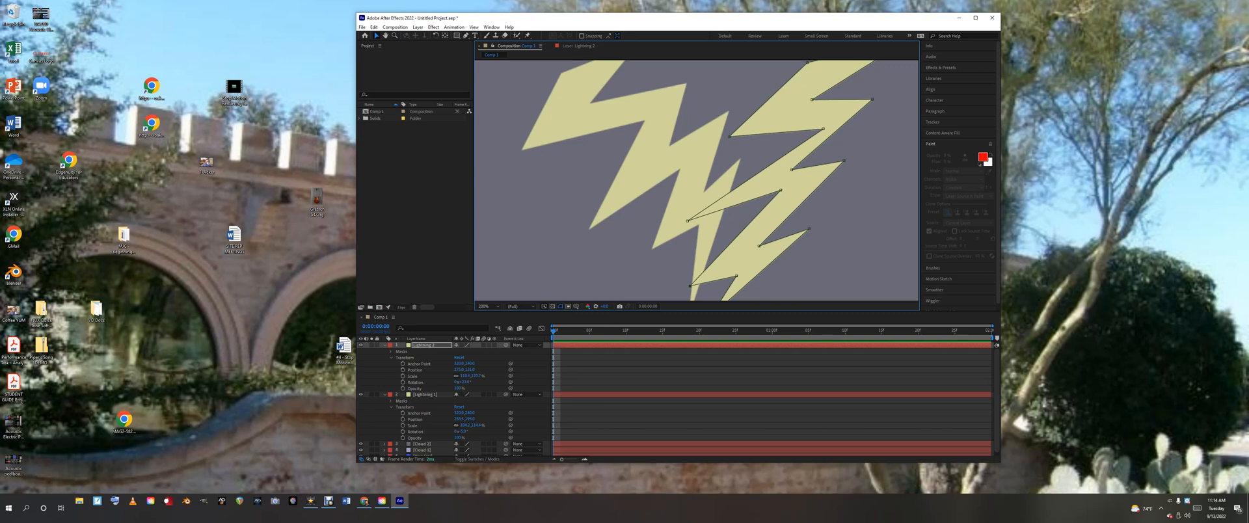
- Lower the opacity of both Lightning layers so the bolts become partly transparent
click(415, 389)
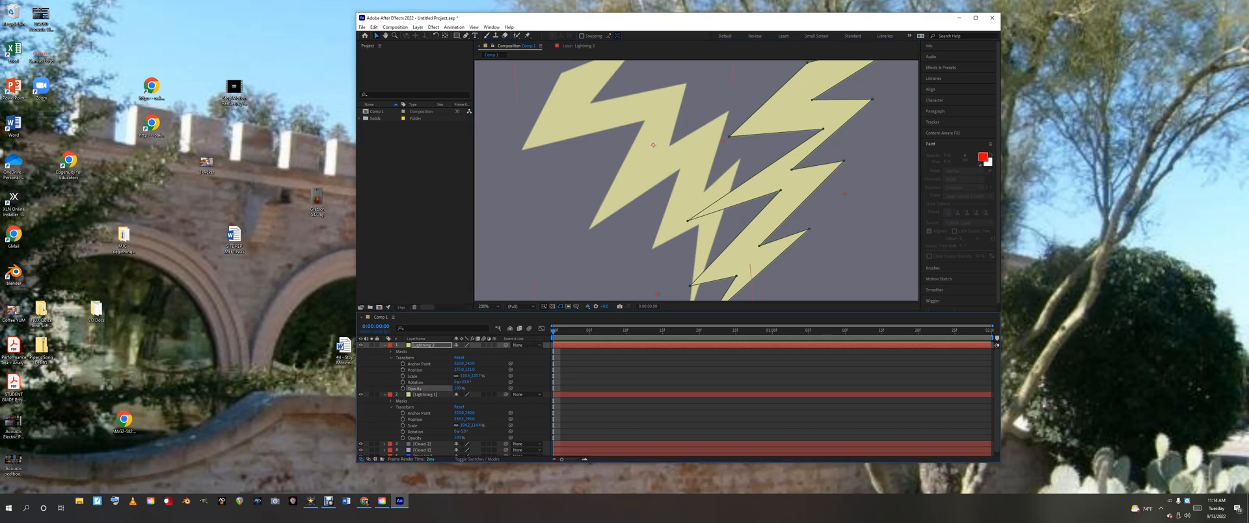
drag(457, 388, 435, 388)
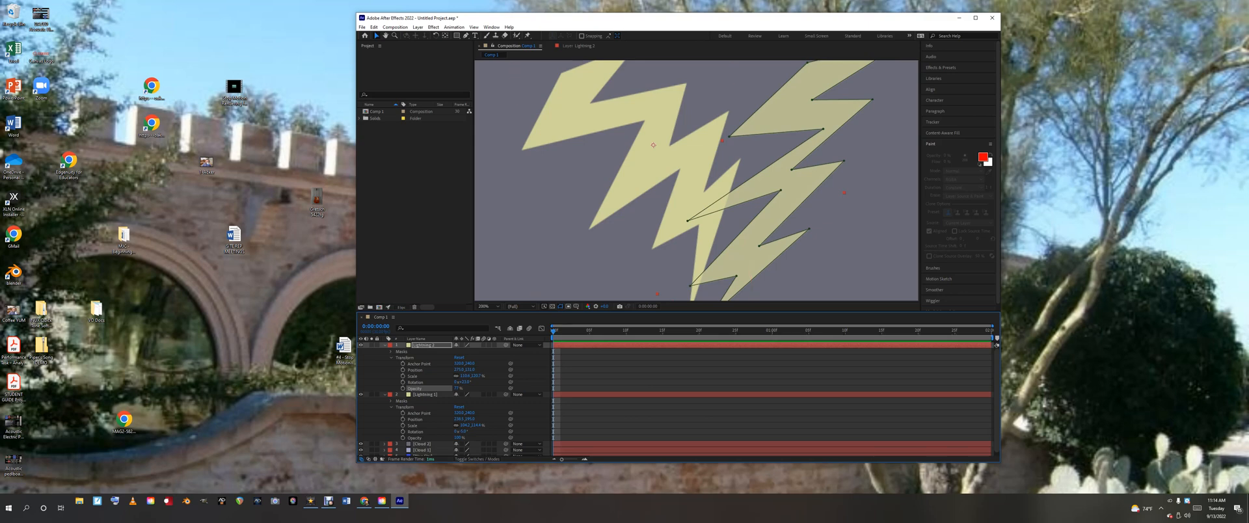
click(425, 394)
drag(458, 438, 450, 438)
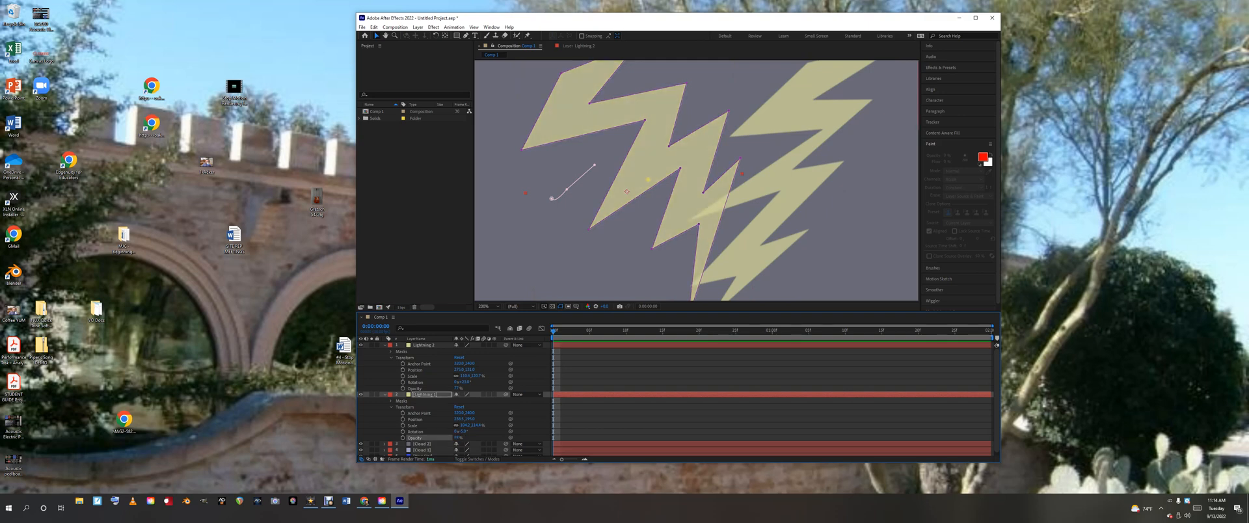
- Turn on Opacity keyframing for both Lightning layers at 0:00:00:00
click(403, 437)
click(404, 389)
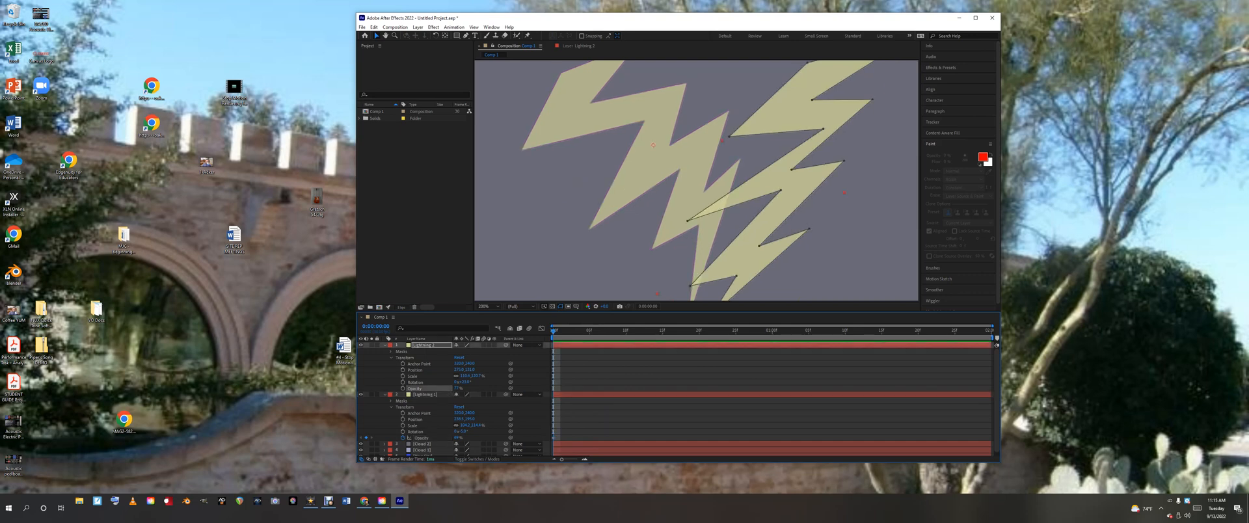
click(403, 388)
- Collapse the properties of both Lightning layers and hide the two layers in the composition
click(391, 358)
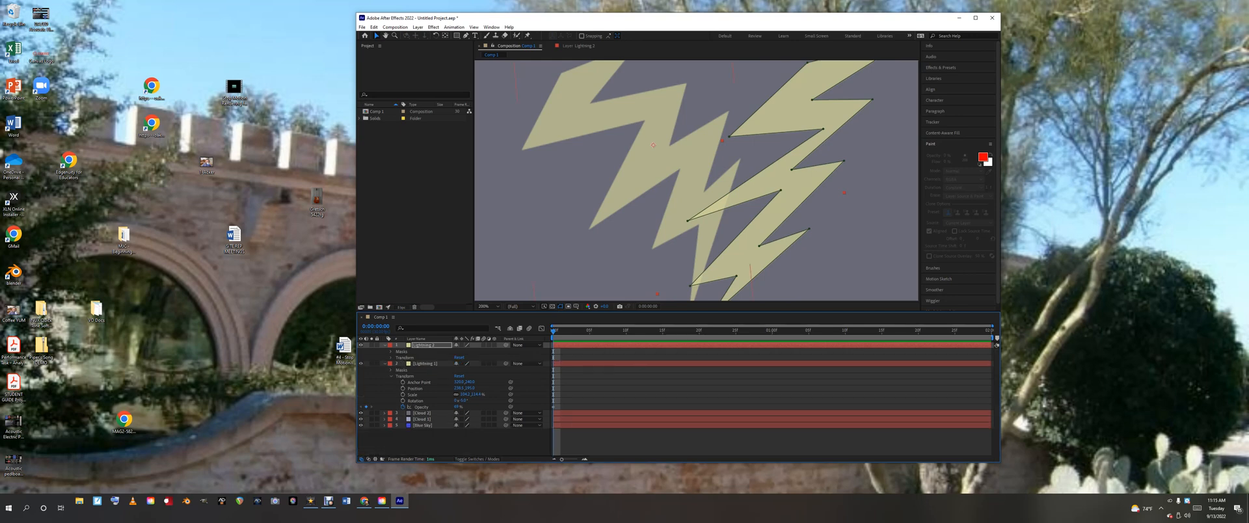
click(391, 376)
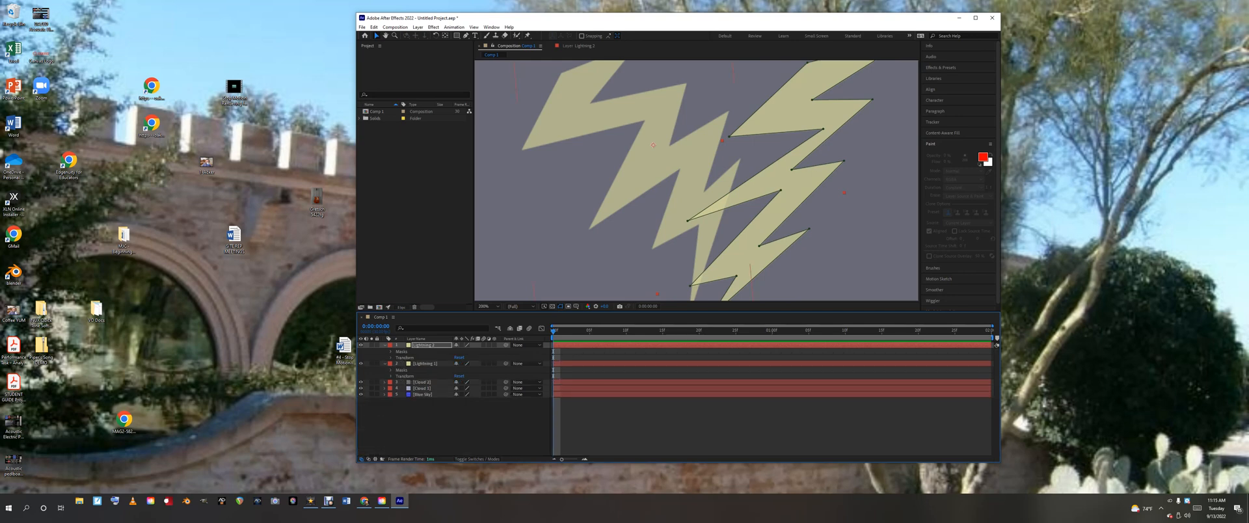
click(385, 363)
click(385, 345)
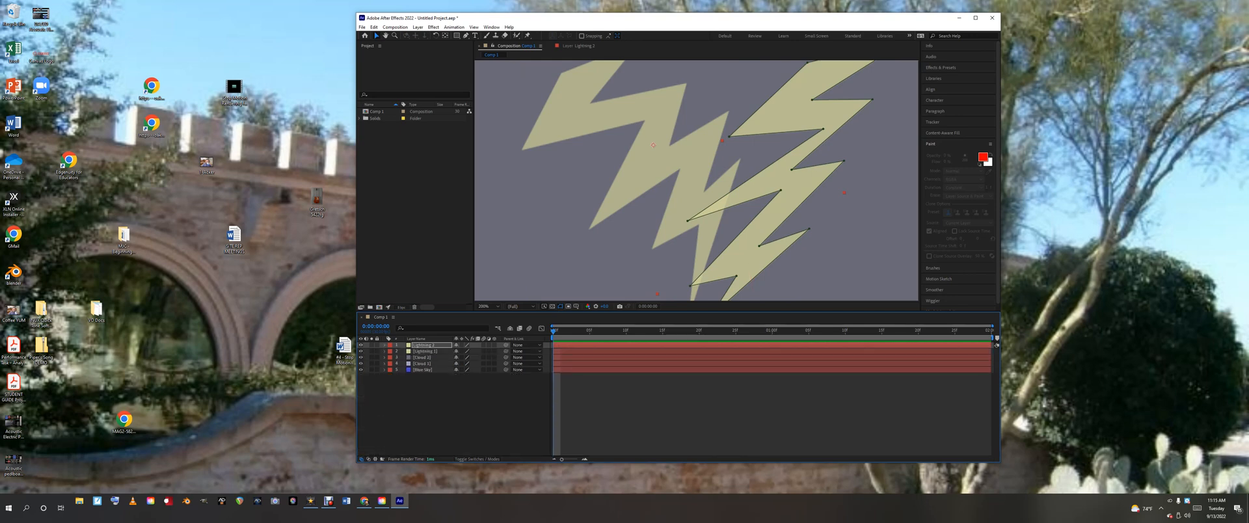
click(360, 345)
click(360, 351)
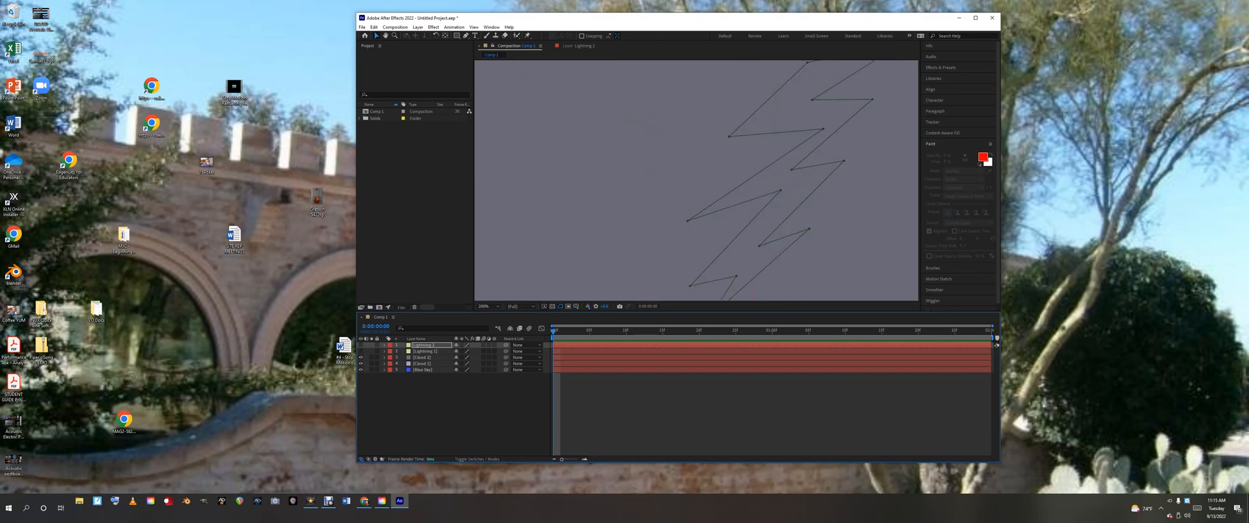
- Draw a closed, roughly oval cloud-shaped mask across the Cloud 2 layer with the Pen tool
click(422, 357)
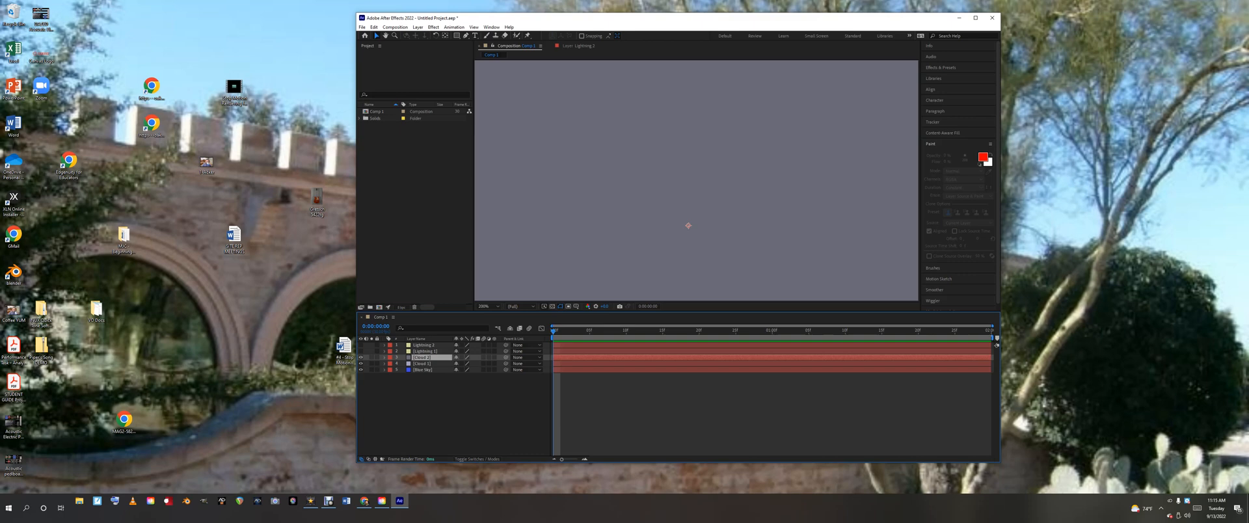
double_click(422, 357)
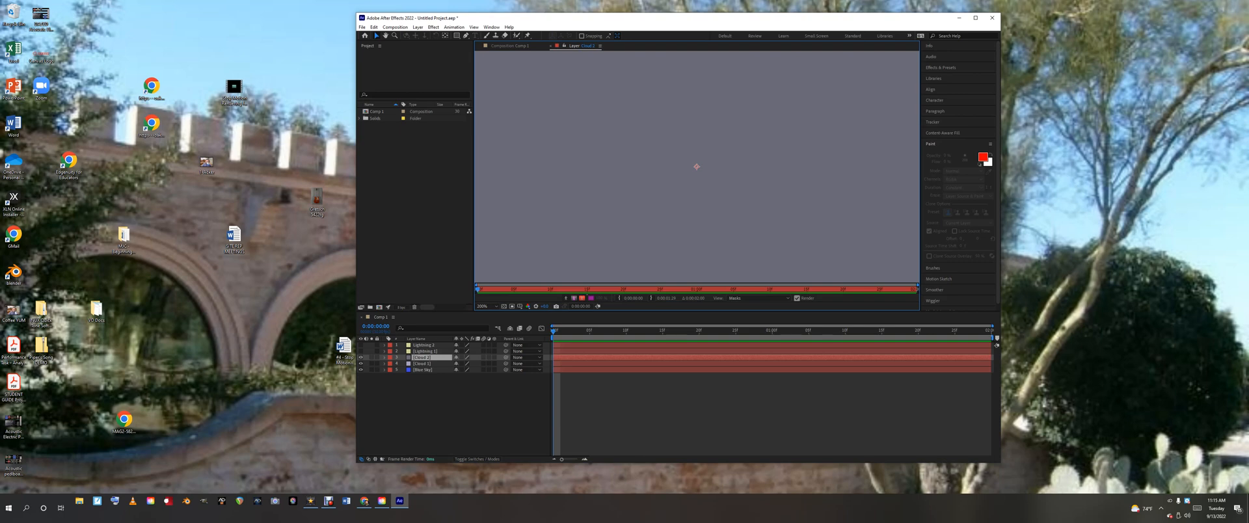
click(466, 36)
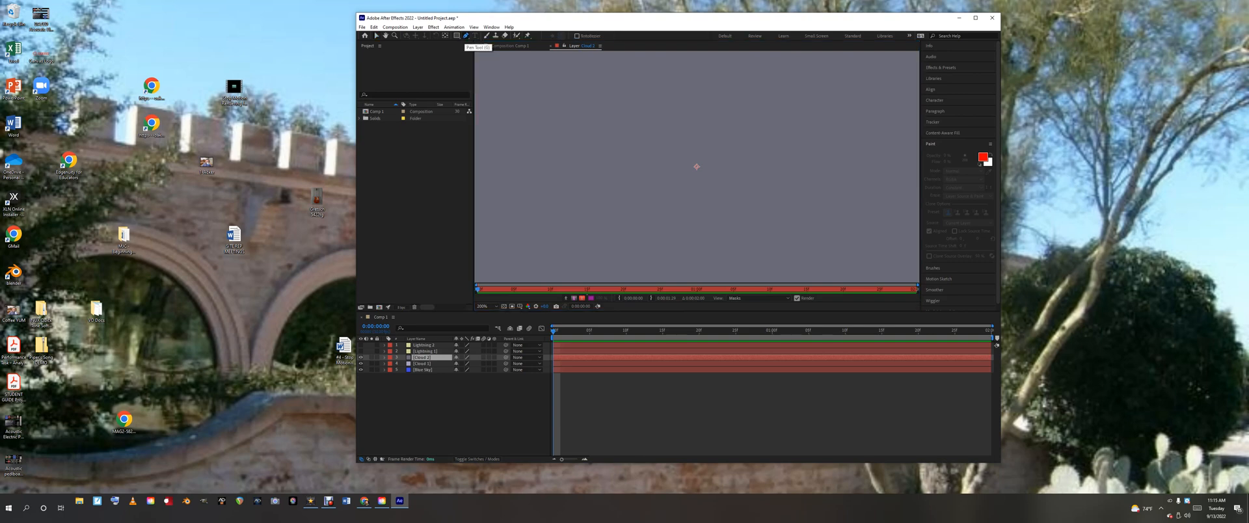
mouse_move(521, 90)
mouse_down()
mouse_move(710, 78)
mouse_move(882, 114)
mouse_move(911, 208)
mouse_move(894, 238)
mouse_move(829, 257)
mouse_move(748, 261)
mouse_move(588, 237)
mouse_move(526, 247)
mouse_move(485, 229)
mouse_move(488, 152)
mouse_move(514, 129)
mouse_up()
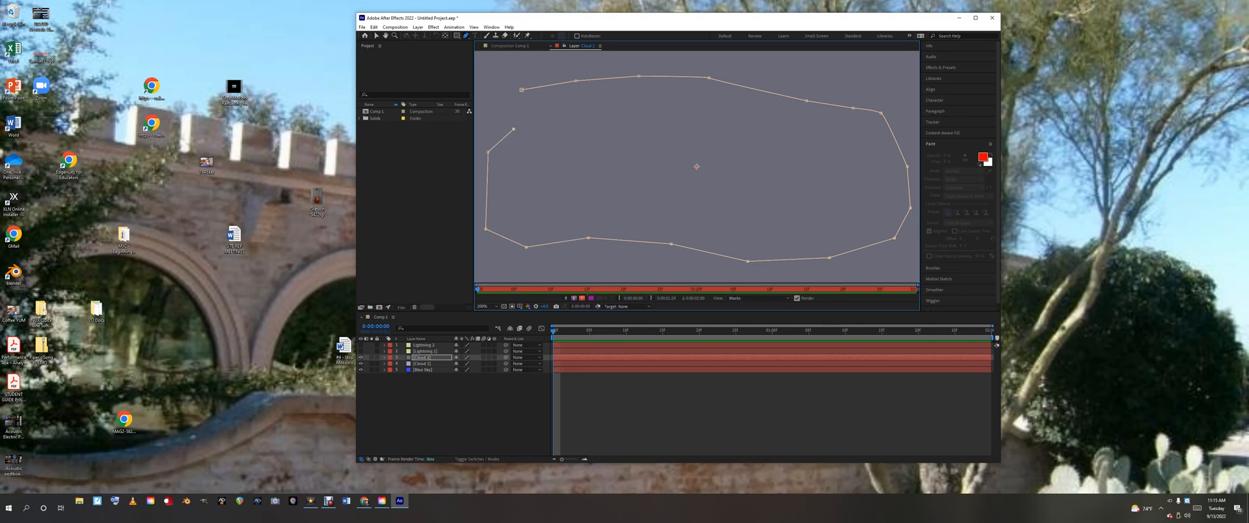
drag(514, 128, 526, 107)
click(521, 90)
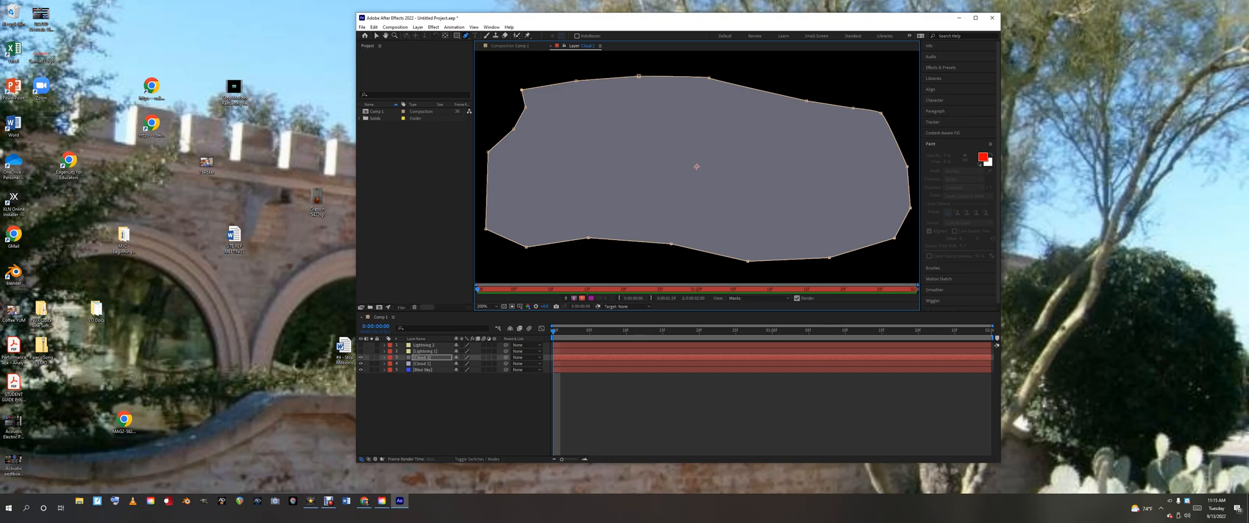
- Curve the upper-left corner and left-side points of the Cloud 2 mask with the Convert Vertex tool
click(466, 36)
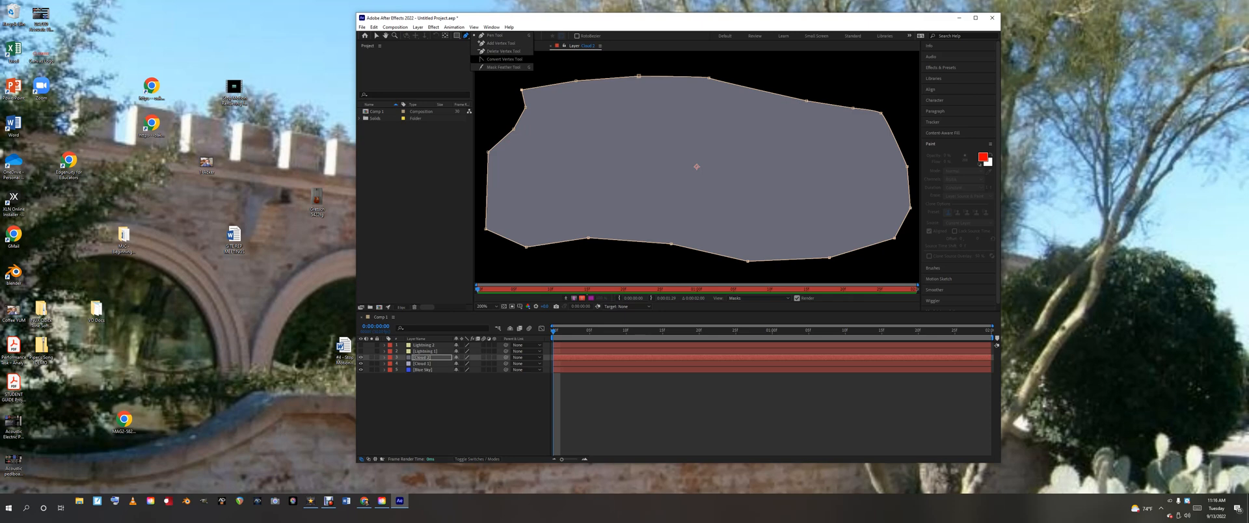
click(504, 59)
mouse_move(521, 90)
mouse_down()
mouse_move(534, 89)
mouse_move(530, 112)
mouse_move(540, 93)
mouse_up()
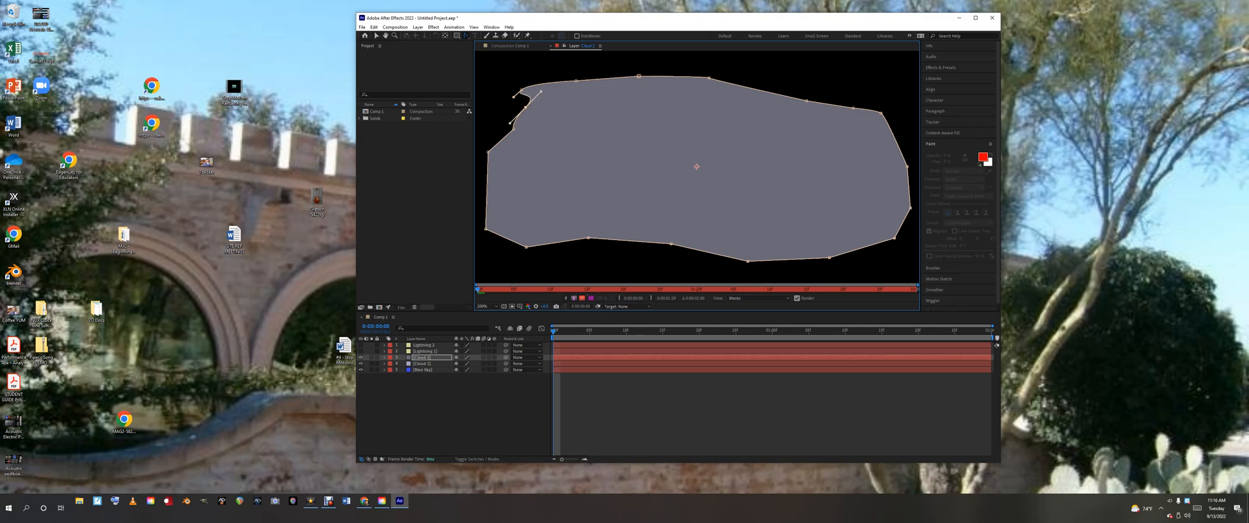
drag(514, 129, 523, 110)
drag(488, 152, 478, 172)
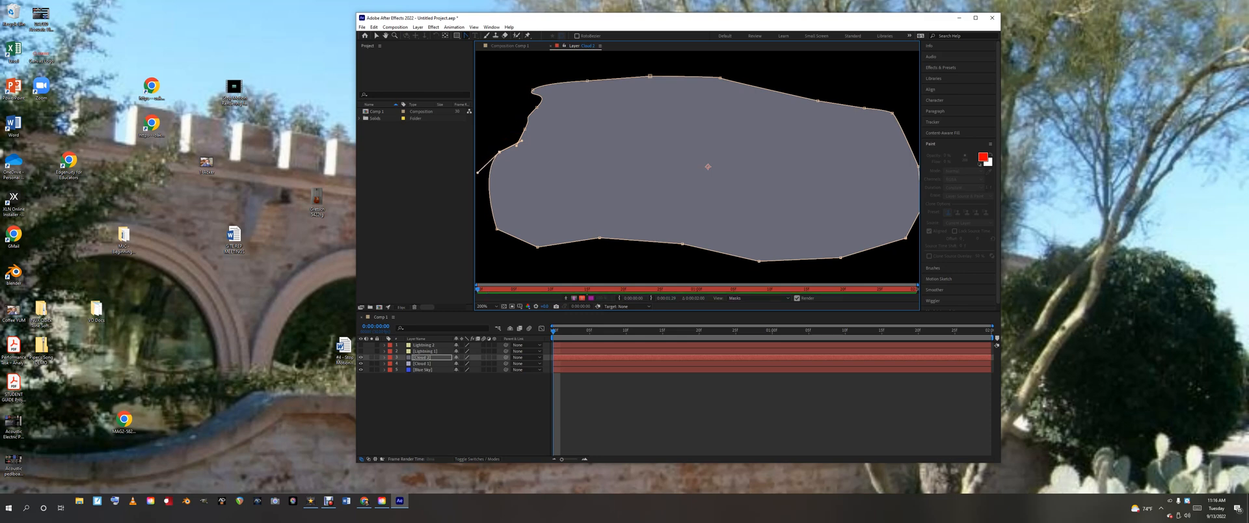
mouse_move(522, 141)
mouse_down()
mouse_move(518, 128)
mouse_move(514, 141)
mouse_up()
mouse_move(525, 129)
mouse_down()
mouse_move(509, 142)
mouse_move(522, 158)
mouse_move(526, 140)
mouse_up()
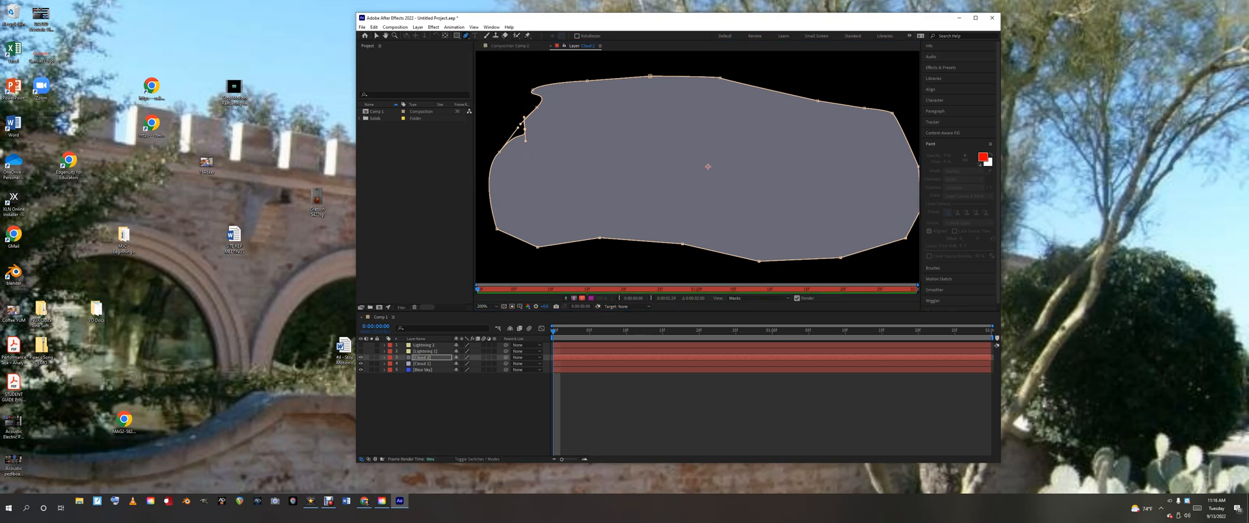
drag(525, 129, 543, 81)
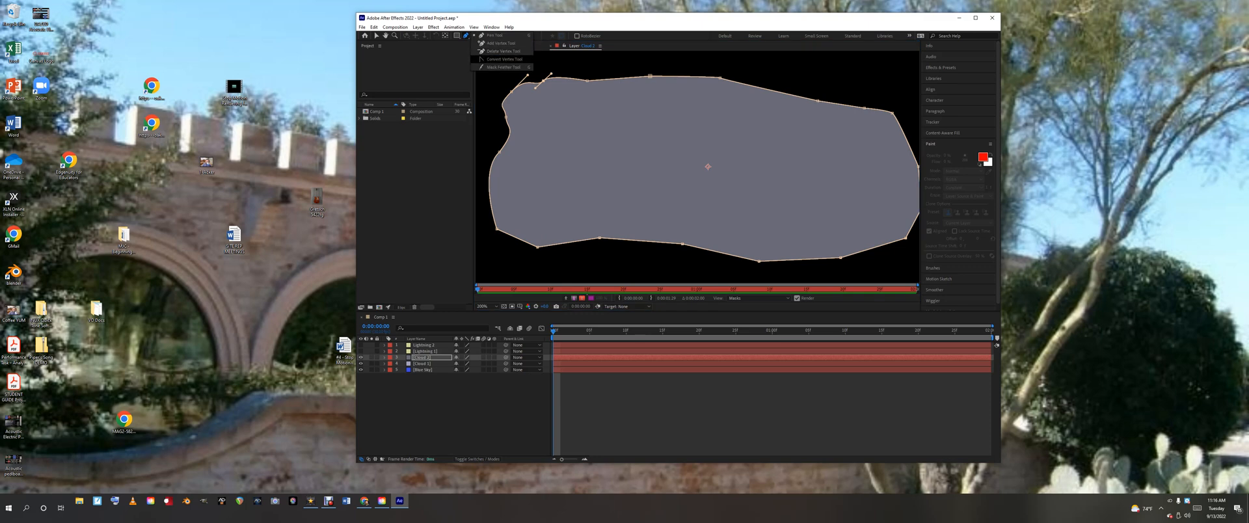
- Round the points along the upper edge and upper-right shoulder of the Cloud 2 mask
mouse_move(720, 78)
mouse_down()
mouse_move(748, 82)
mouse_move(732, 80)
mouse_up()
click(734, 71)
drag(720, 79, 745, 74)
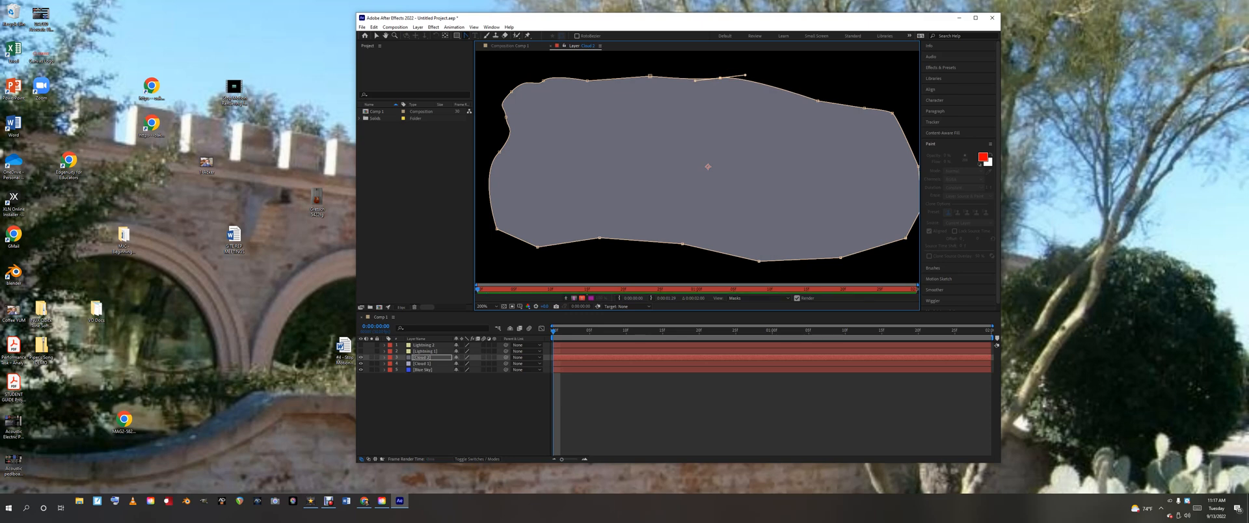
drag(817, 100, 879, 105)
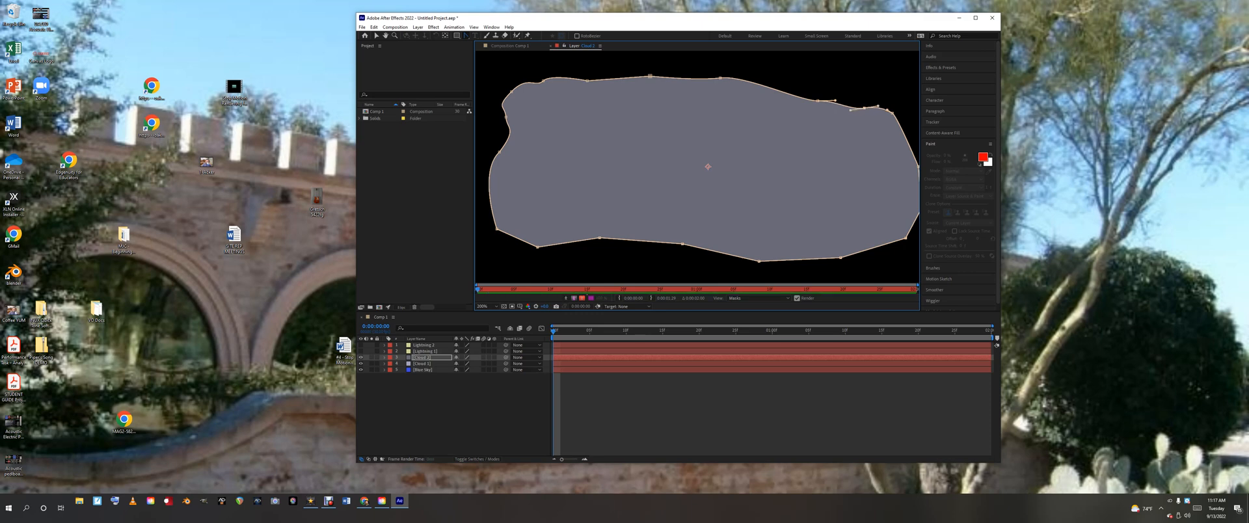
- Expand the Transform properties of the Cloud 2 layer and select its Position property
click(423, 358)
click(384, 358)
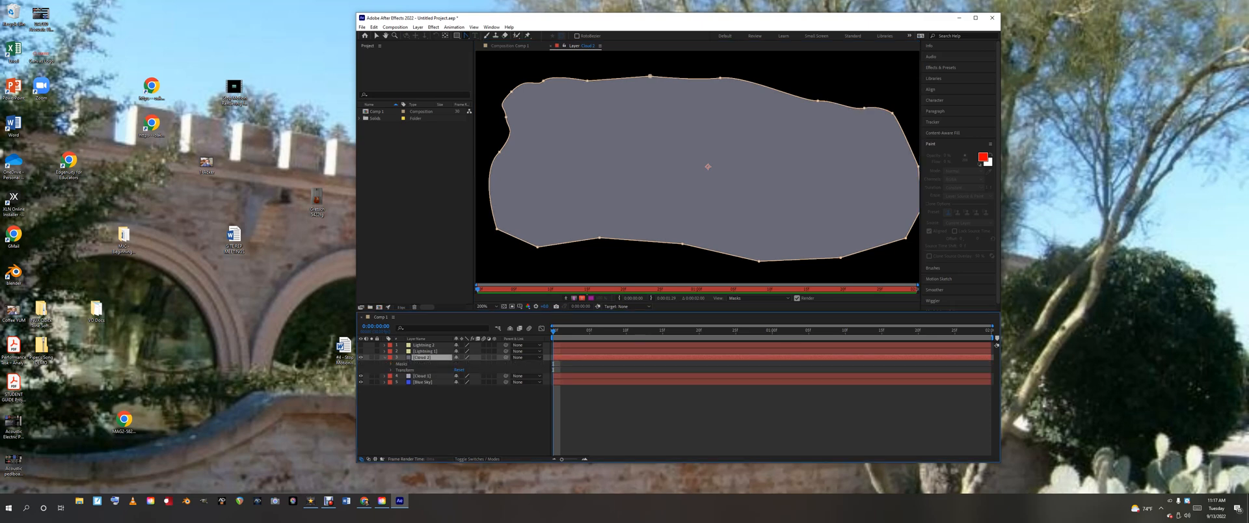
click(391, 370)
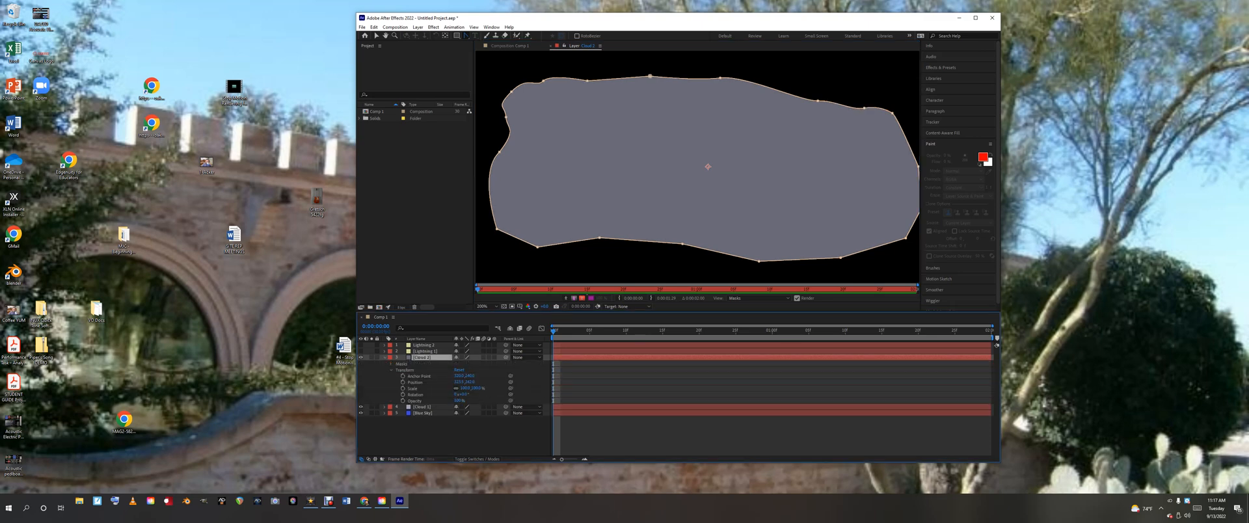
click(415, 383)
- Shift the Cloud 2 layer left in the composition to expose the cloud's right edge
click(376, 36)
drag(671, 170, 646, 170)
click(692, 192)
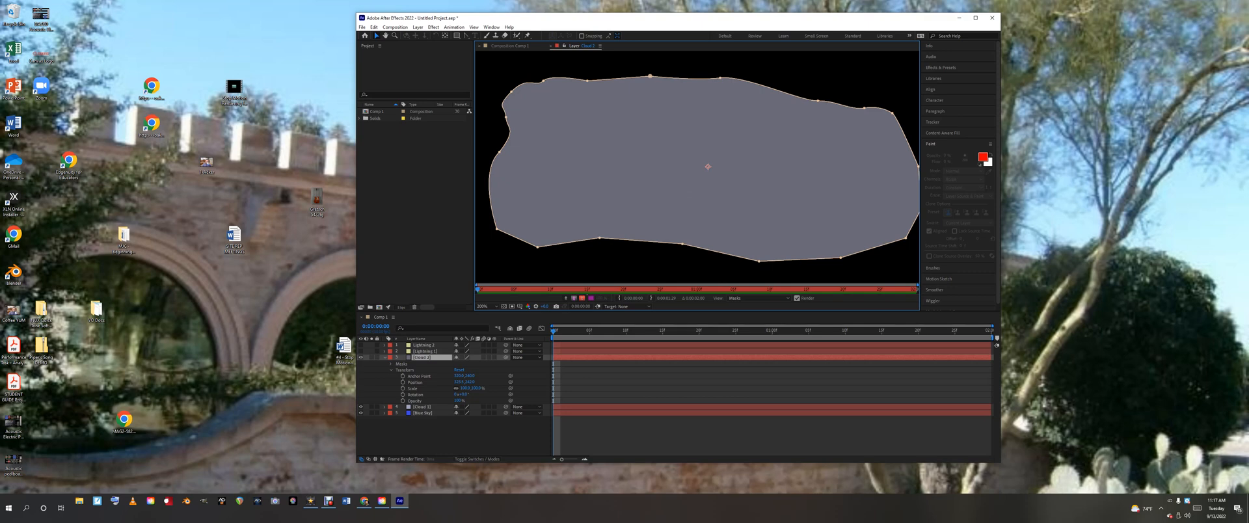
click(510, 47)
drag(636, 245, 640, 190)
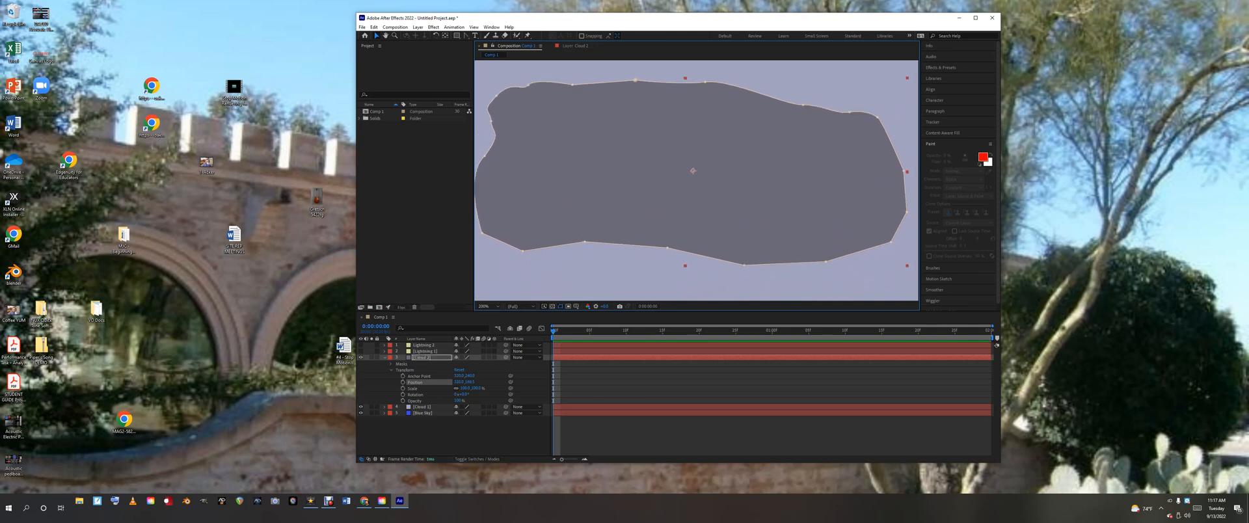
double_click(640, 190)
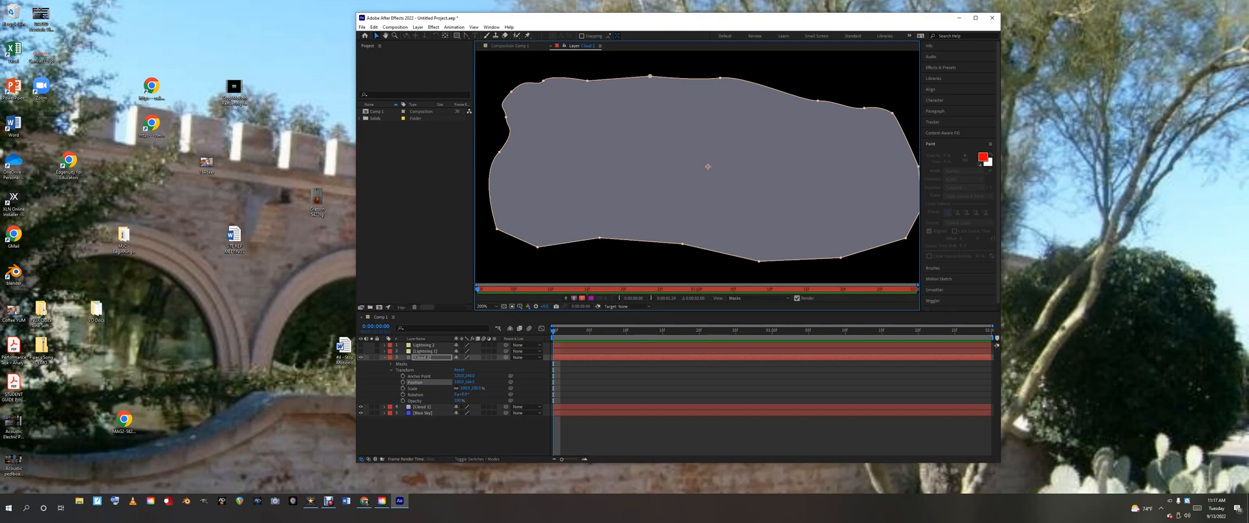
click(510, 46)
drag(693, 171, 629, 172)
- Curve the right-side, lower-right and lower-edge points of the Cloud 2 mask
drag(842, 212, 841, 211)
key(g)
drag(841, 212, 835, 222)
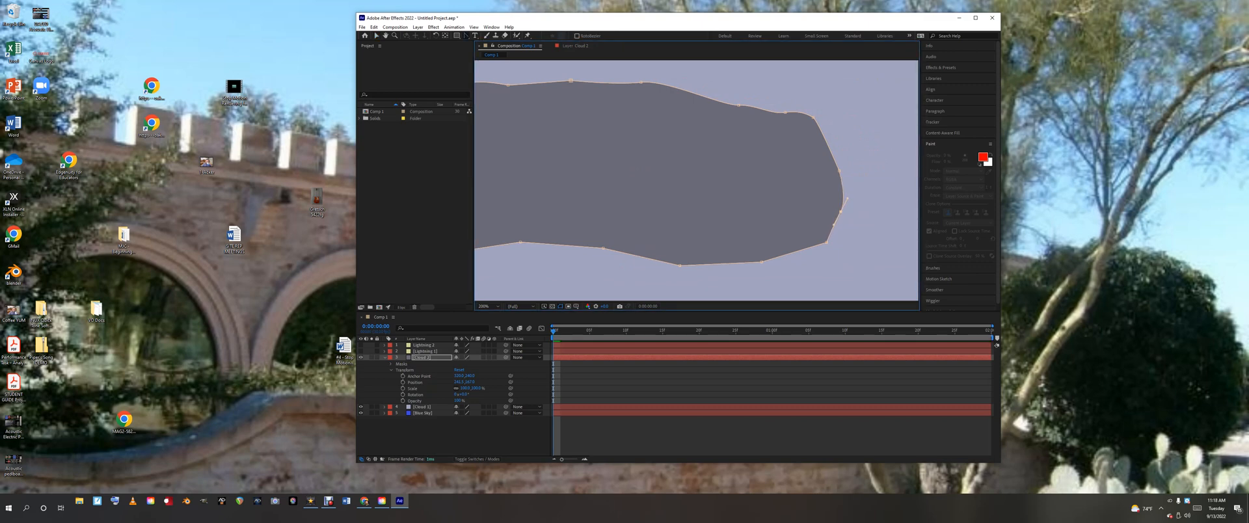
drag(826, 242, 848, 247)
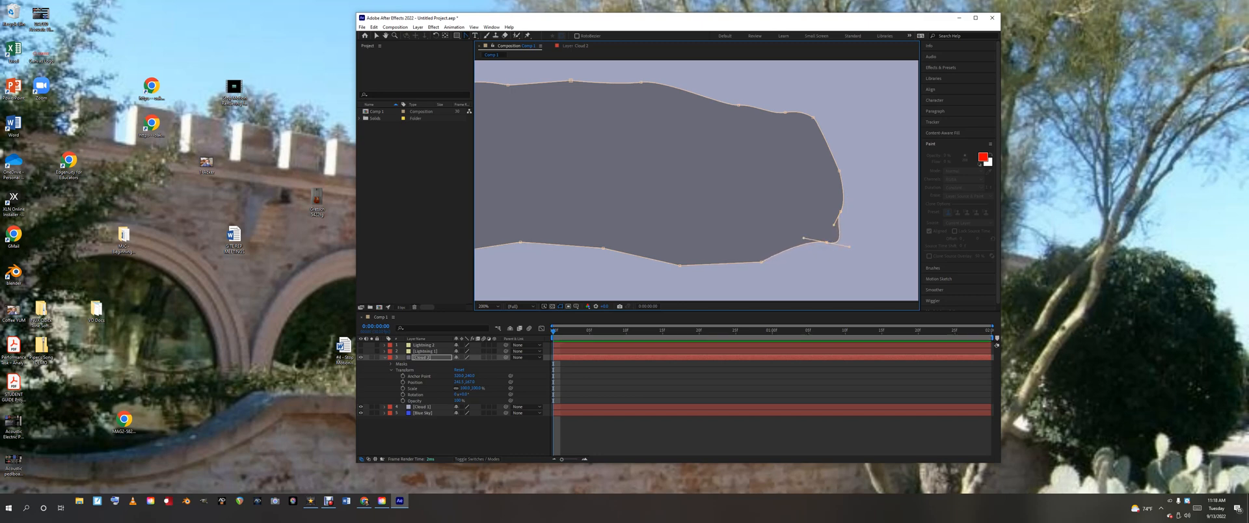
drag(680, 265, 701, 281)
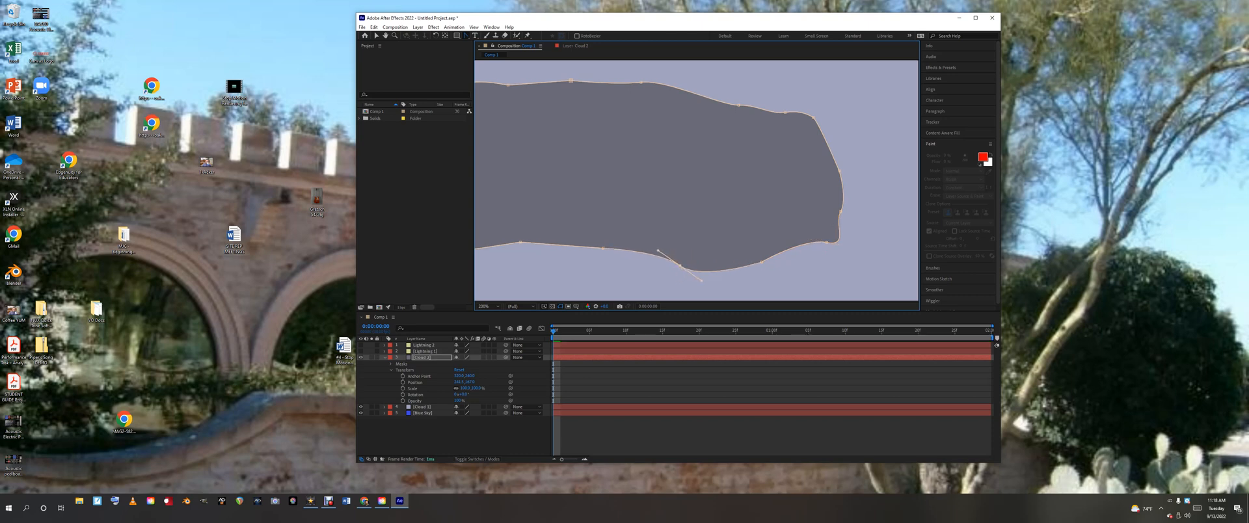
drag(827, 242, 811, 248)
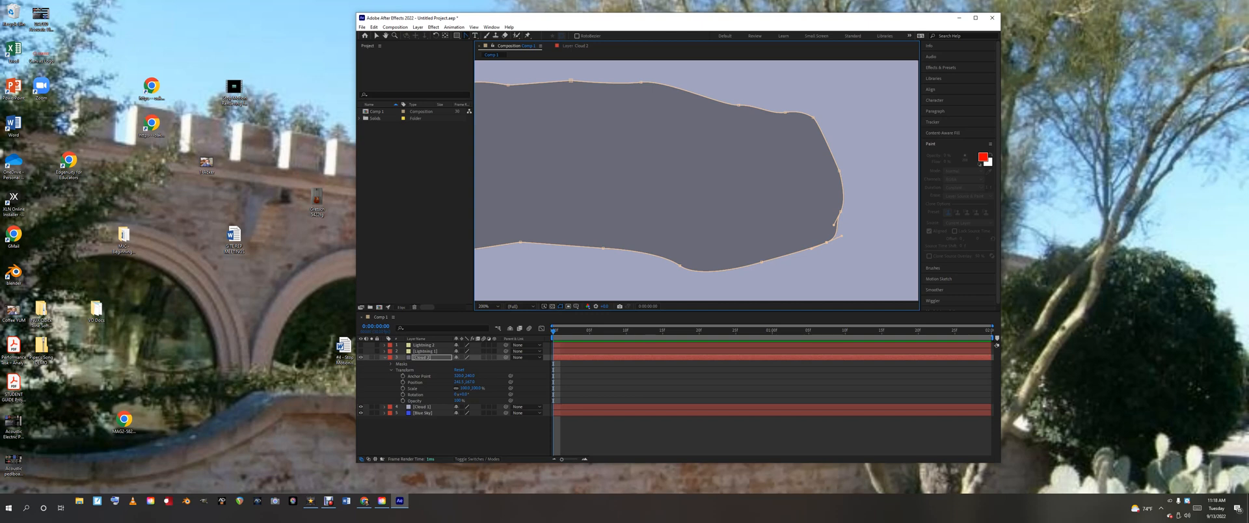
- Curve the two lower-left points of the Cloud 2 mask in the layer view and deselect the mask points
click(575, 46)
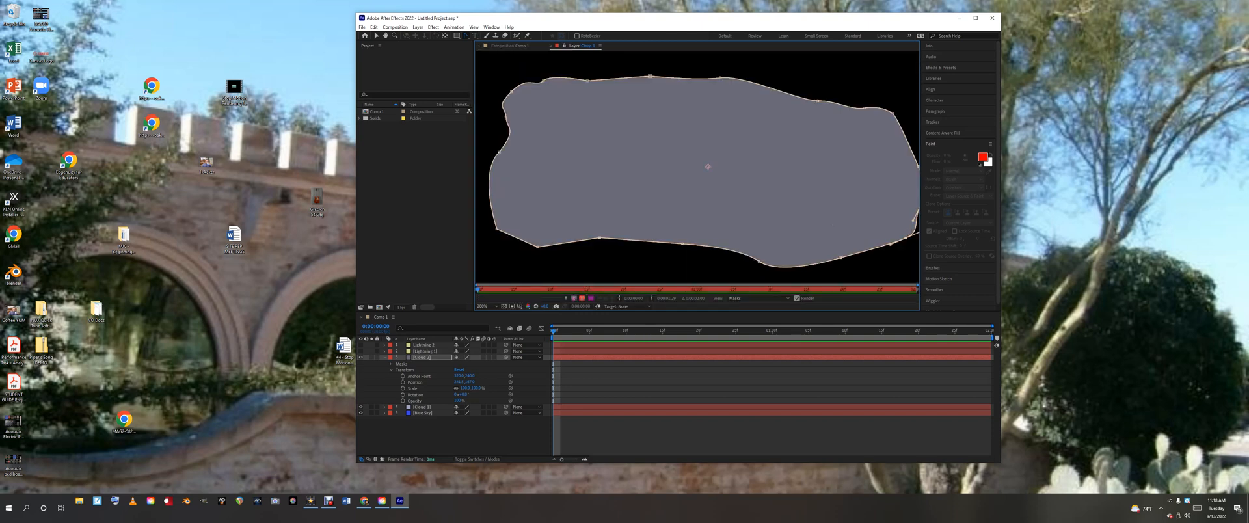
drag(538, 247, 557, 267)
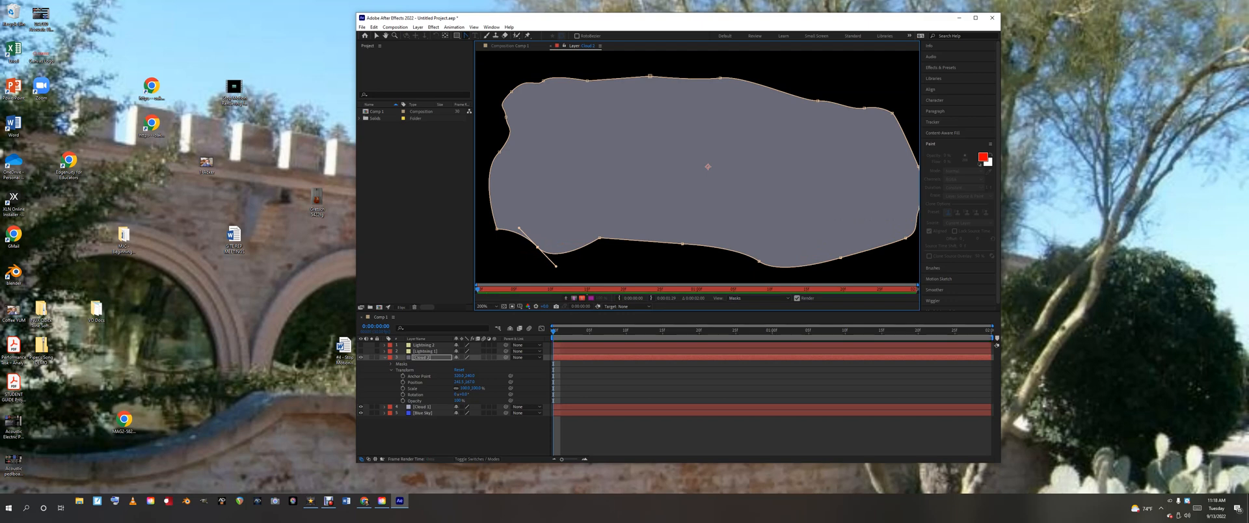
drag(497, 229, 546, 242)
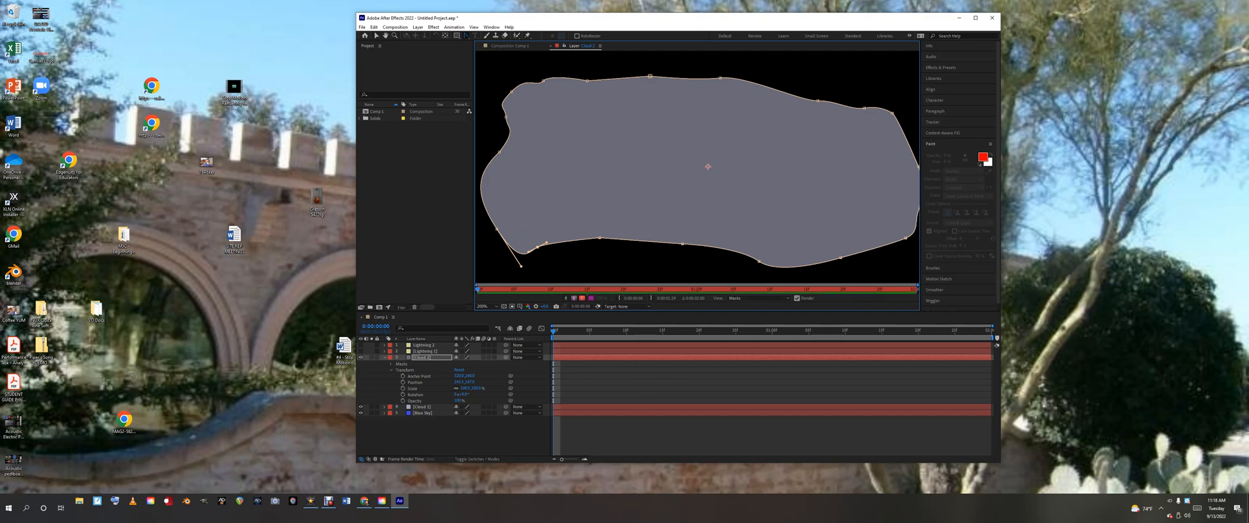
key(ctrl+shift+a)
- Paint a dark soft shadow spot on the upper-left part of Cloud 2 with the Brush tool
click(487, 36)
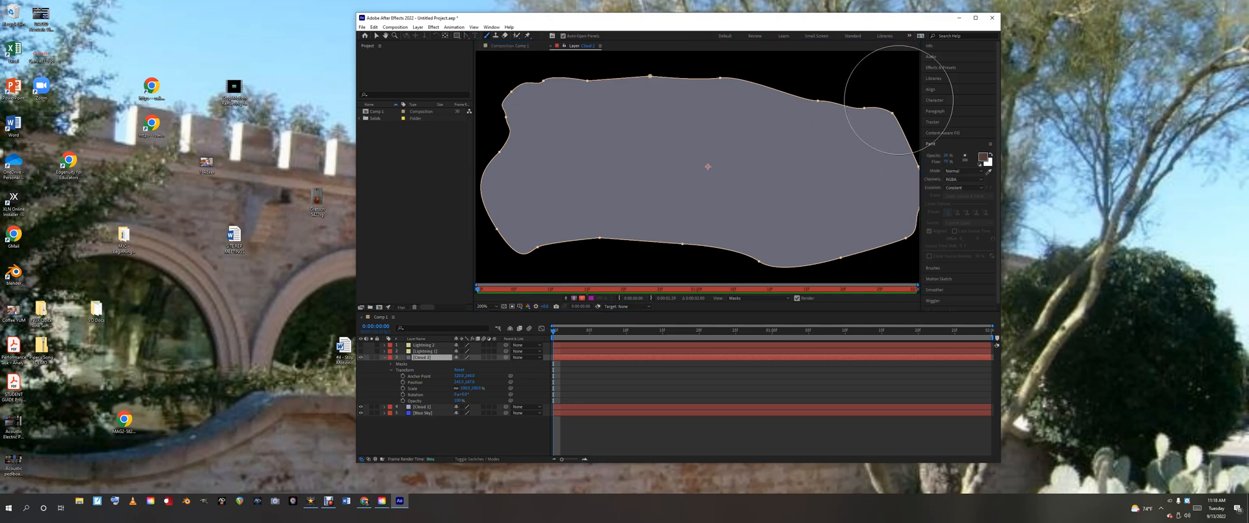
click(933, 268)
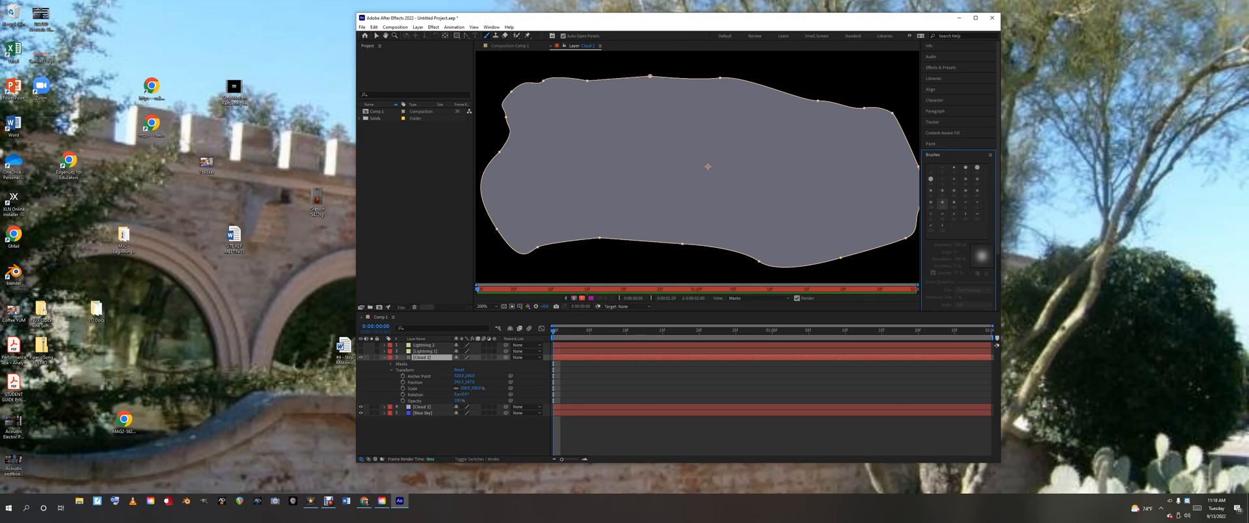
click(624, 133)
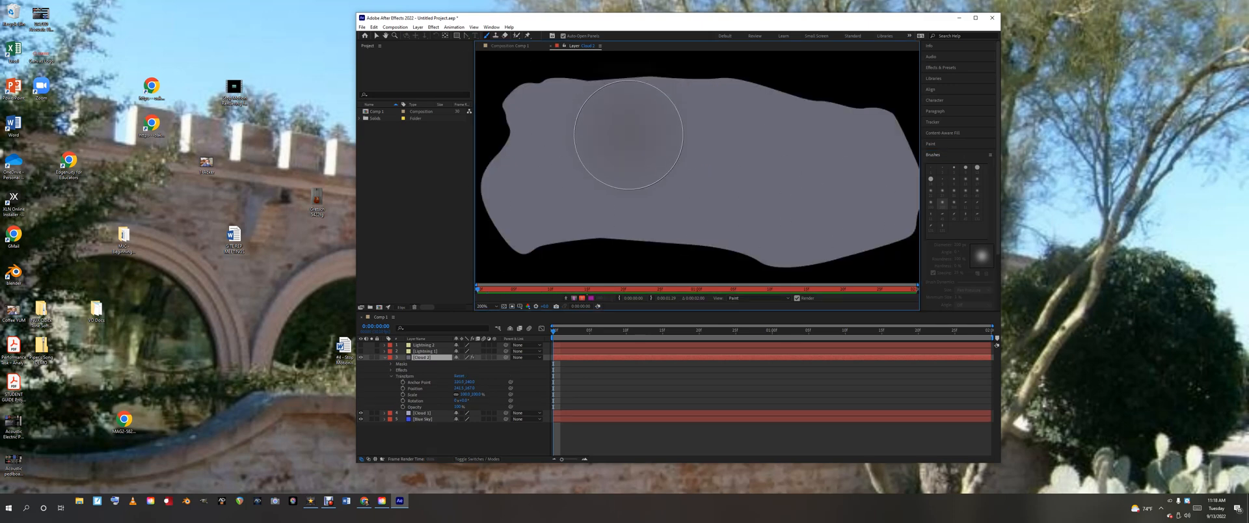
- Set the foreground paint color to a light gray
click(931, 144)
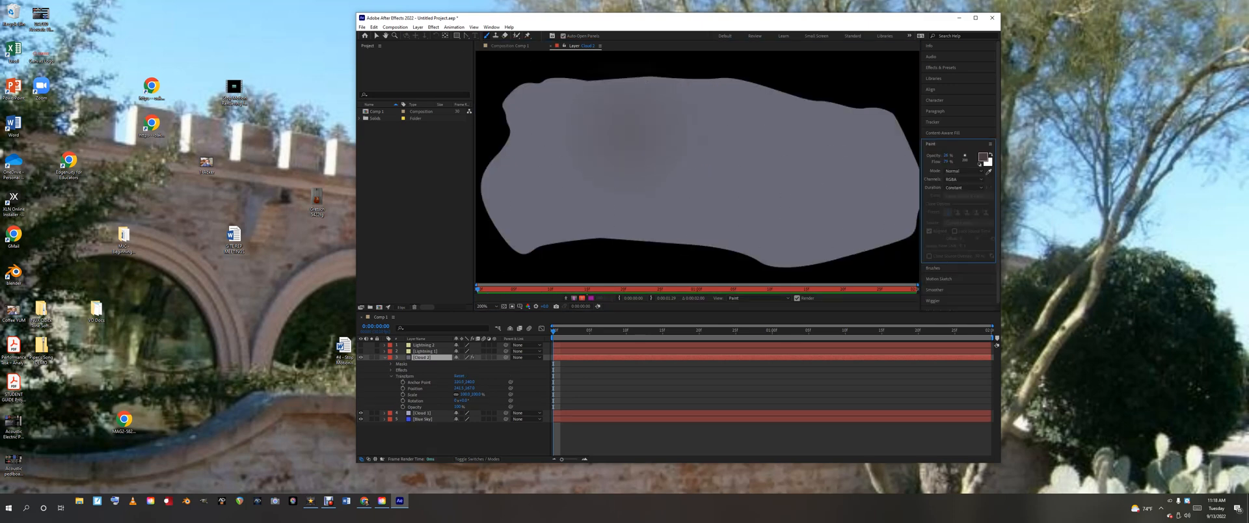
click(984, 157)
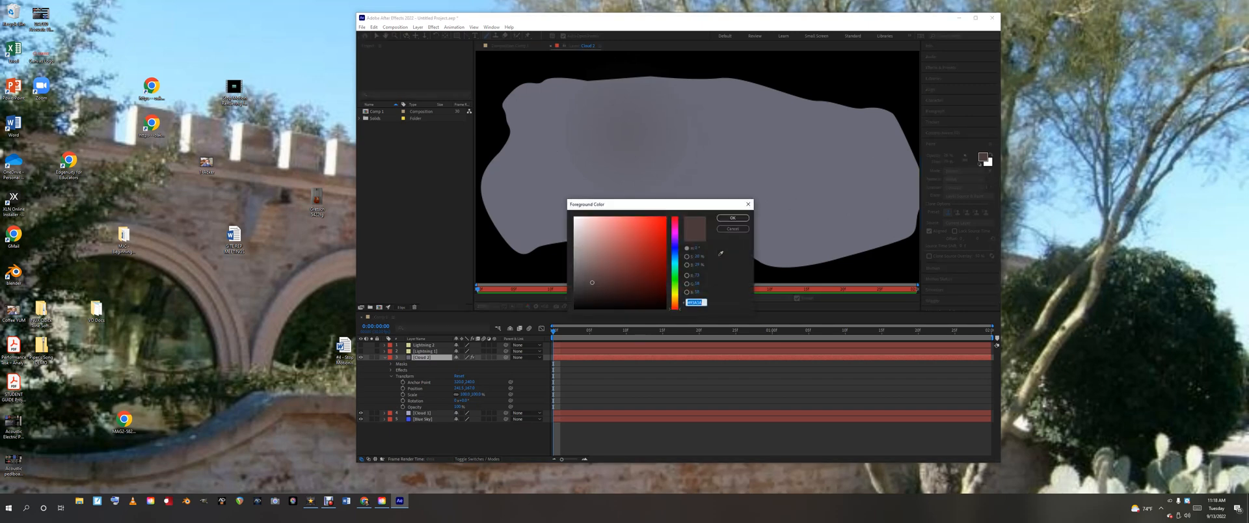
click(596, 267)
click(589, 232)
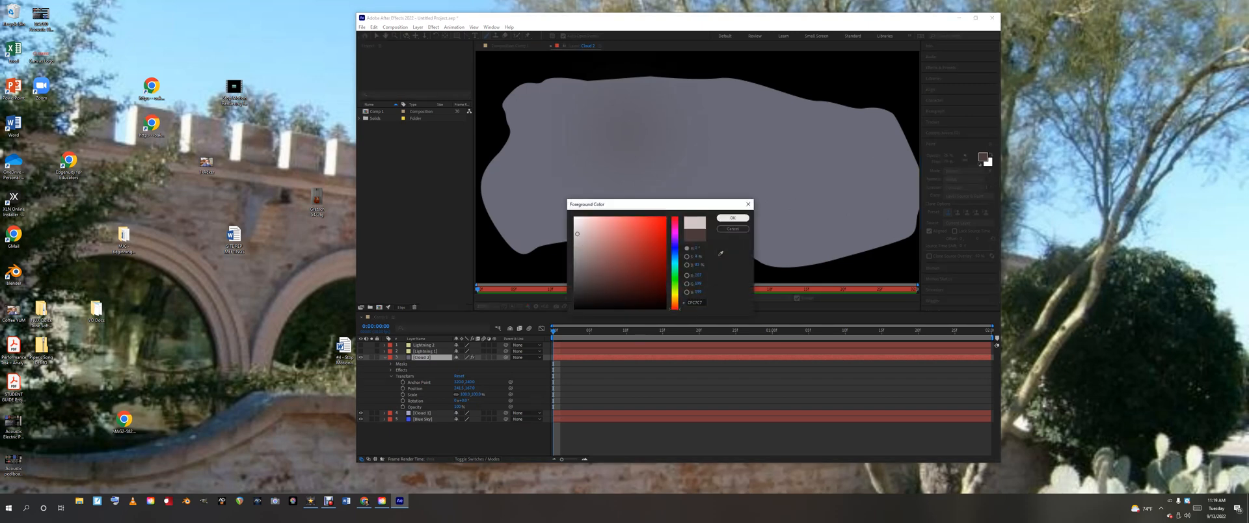
click(733, 218)
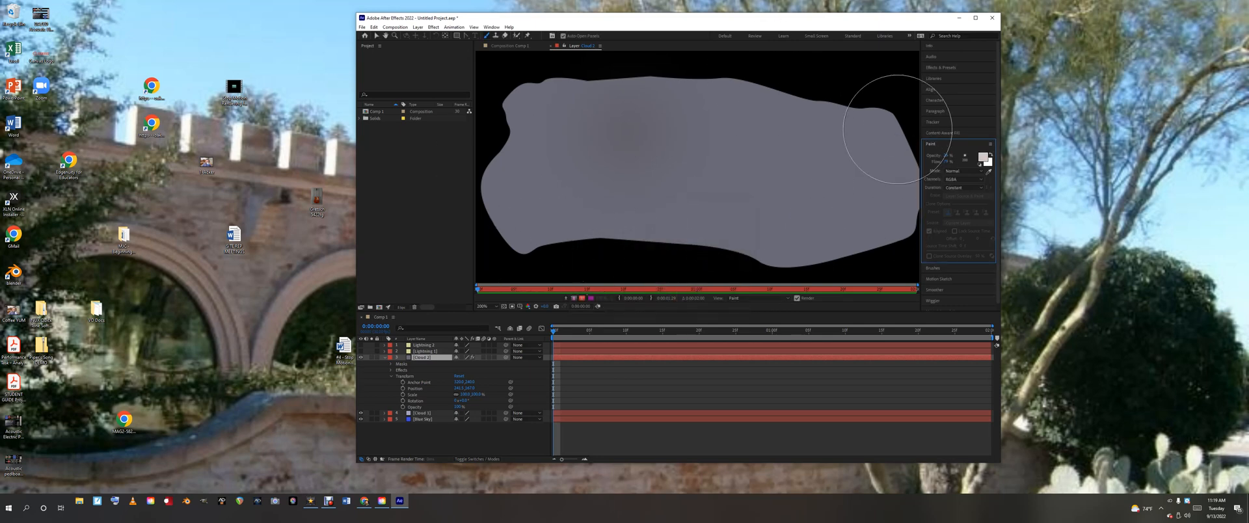
- Paint light soft highlights on the middle and right part of Cloud 2 and show the brush tips
click(510, 46)
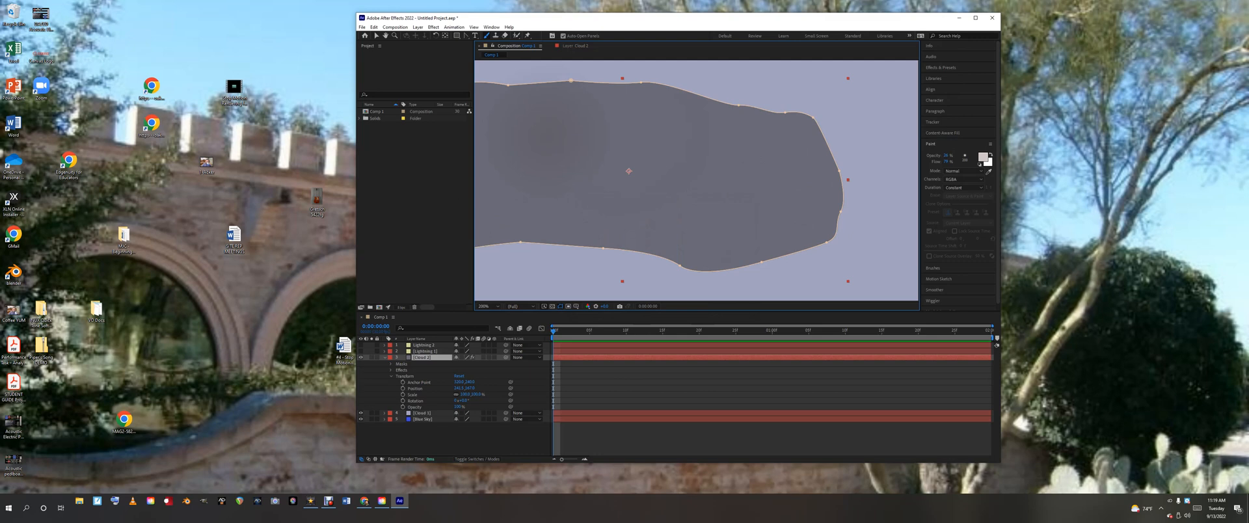
click(582, 46)
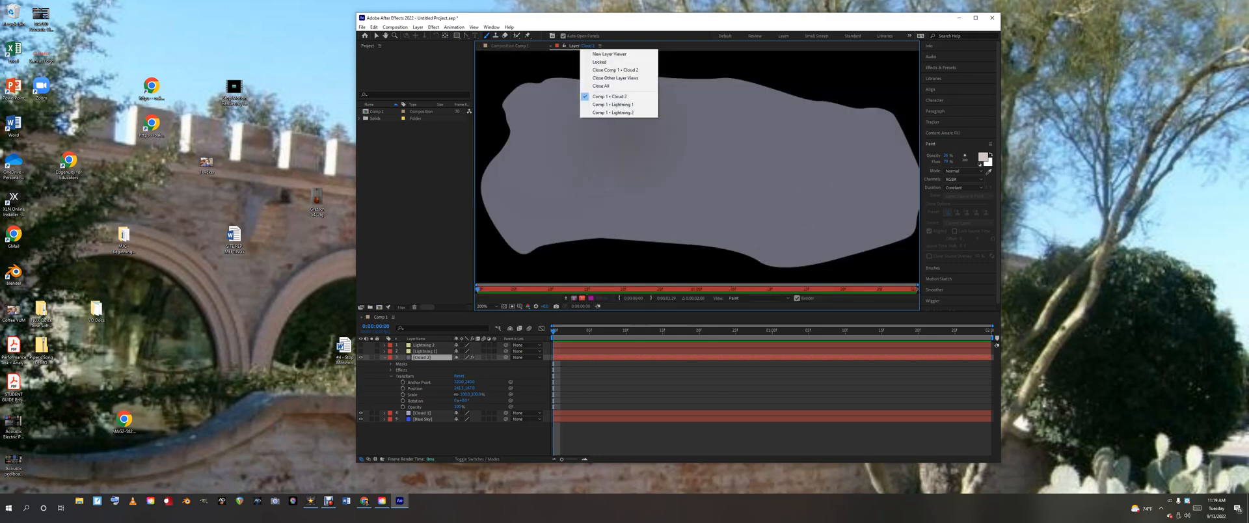
click(630, 180)
click(809, 197)
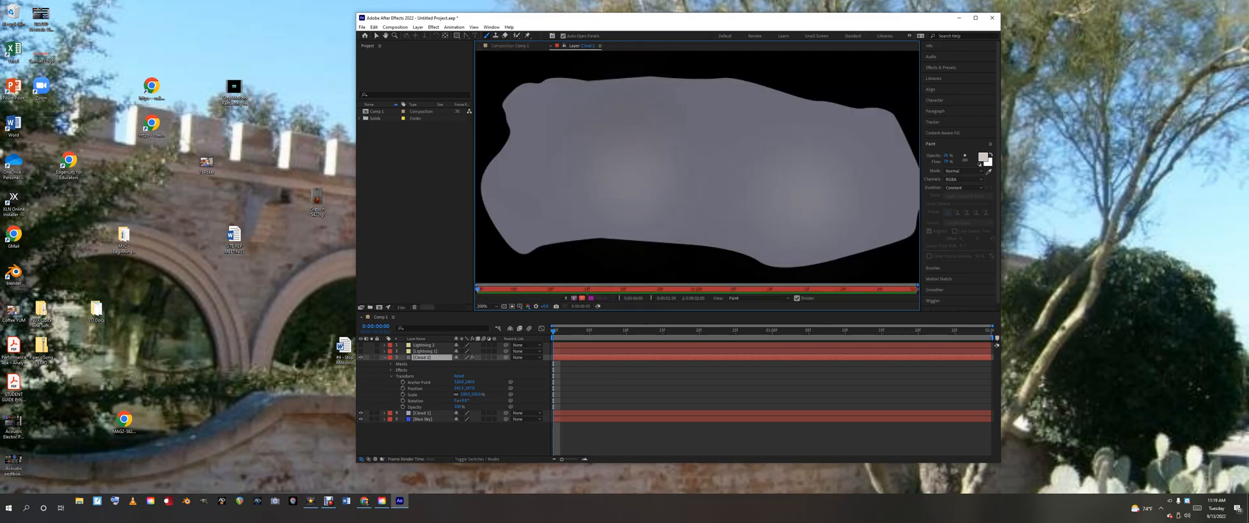
click(933, 268)
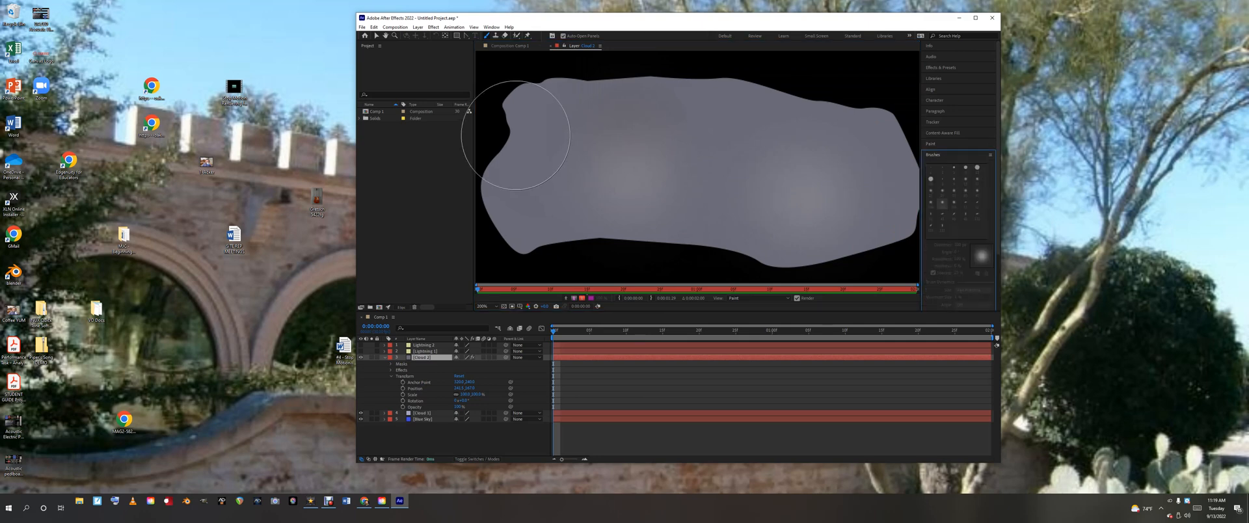
- Brush soft light gray highlights across the left, middle and right parts of Cloud 2
click(566, 150)
click(686, 161)
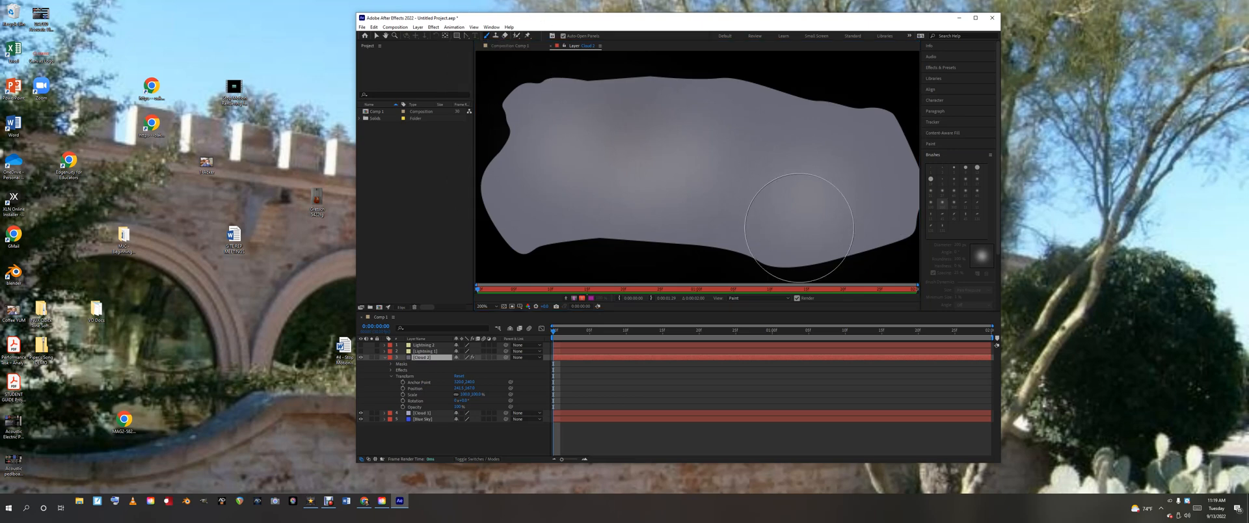
click(845, 195)
click(755, 186)
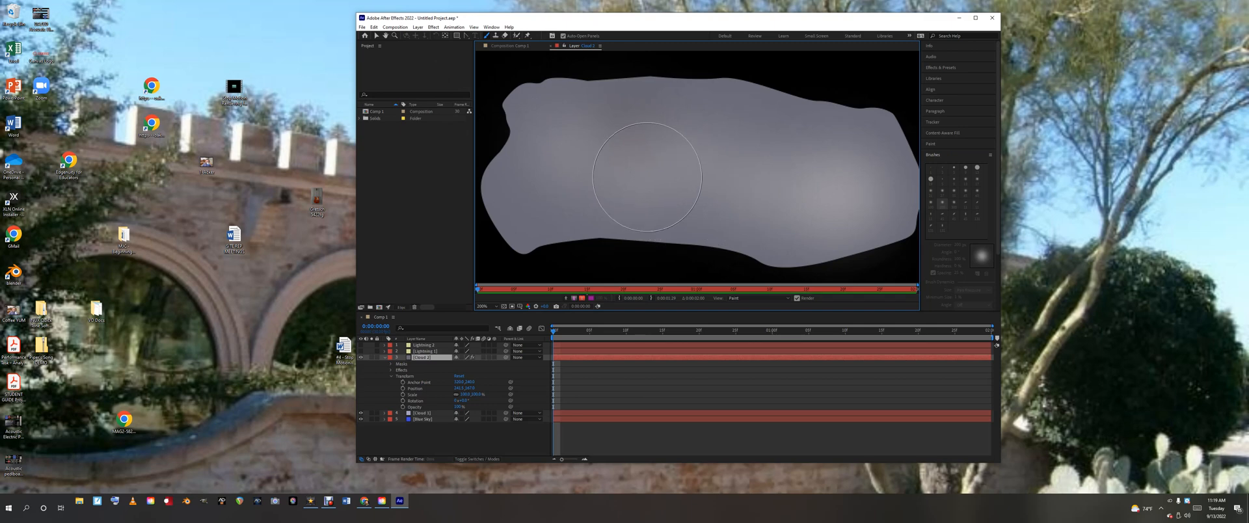
click(651, 168)
click(559, 164)
click(750, 188)
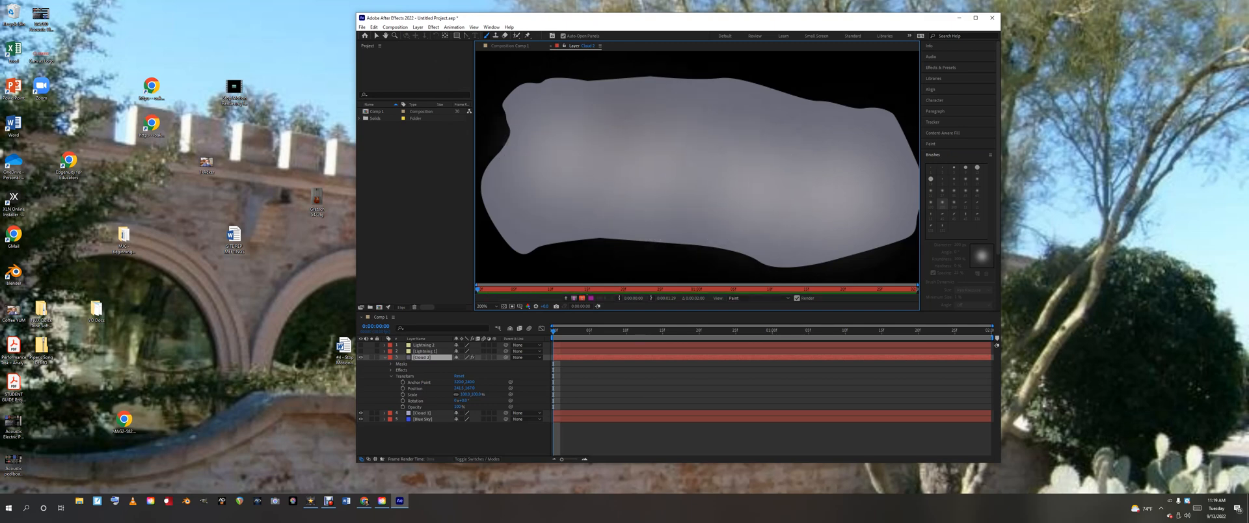
click(717, 154)
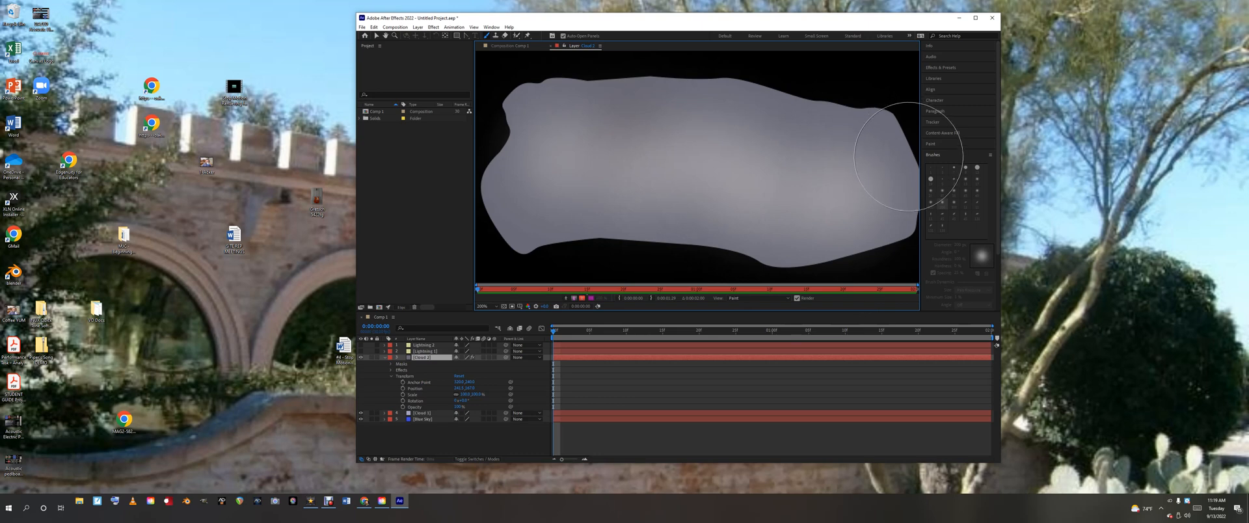
- Set the foreground paint color to a dark gray and bring back the brush tips with the Brush tool active
click(931, 143)
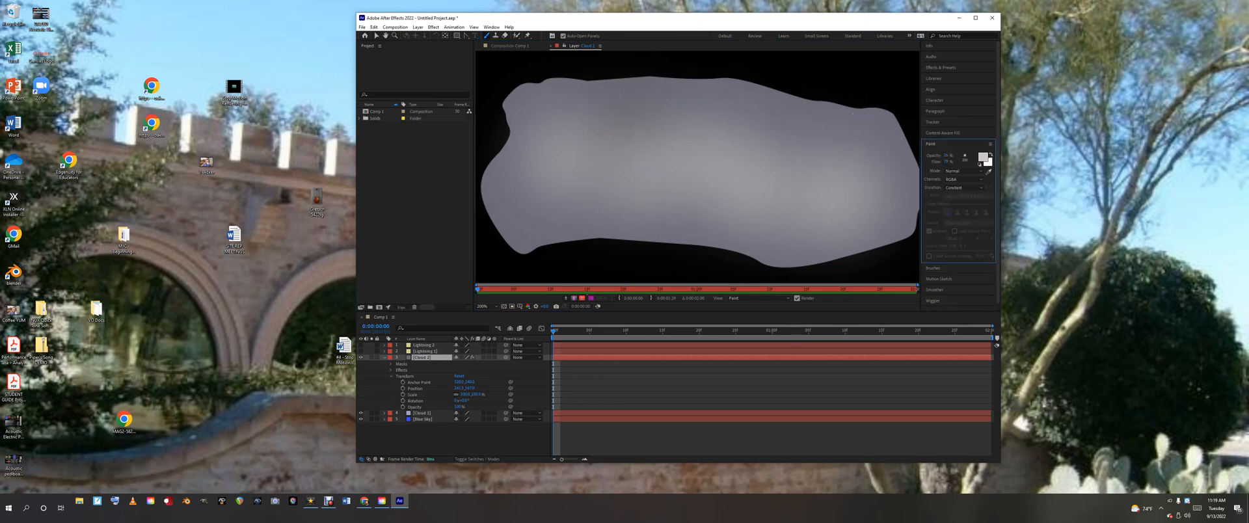
click(982, 157)
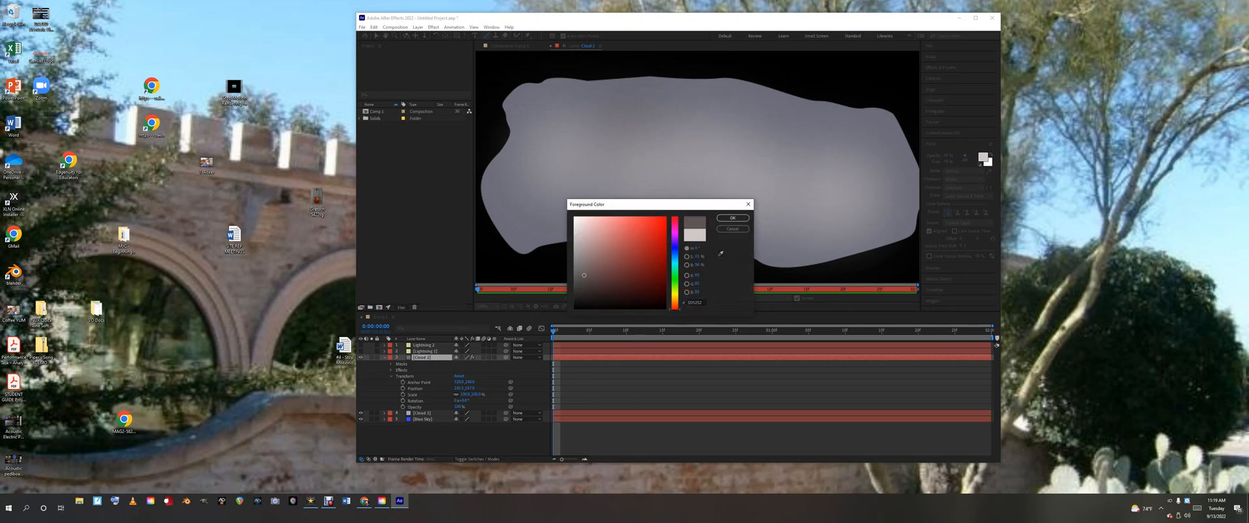
click(733, 218)
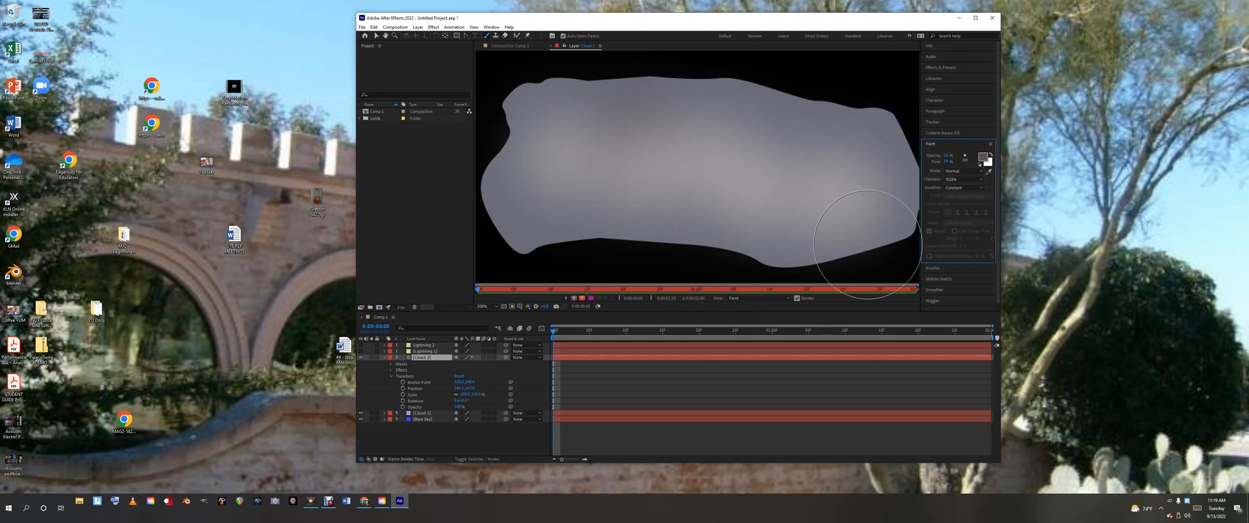
click(933, 268)
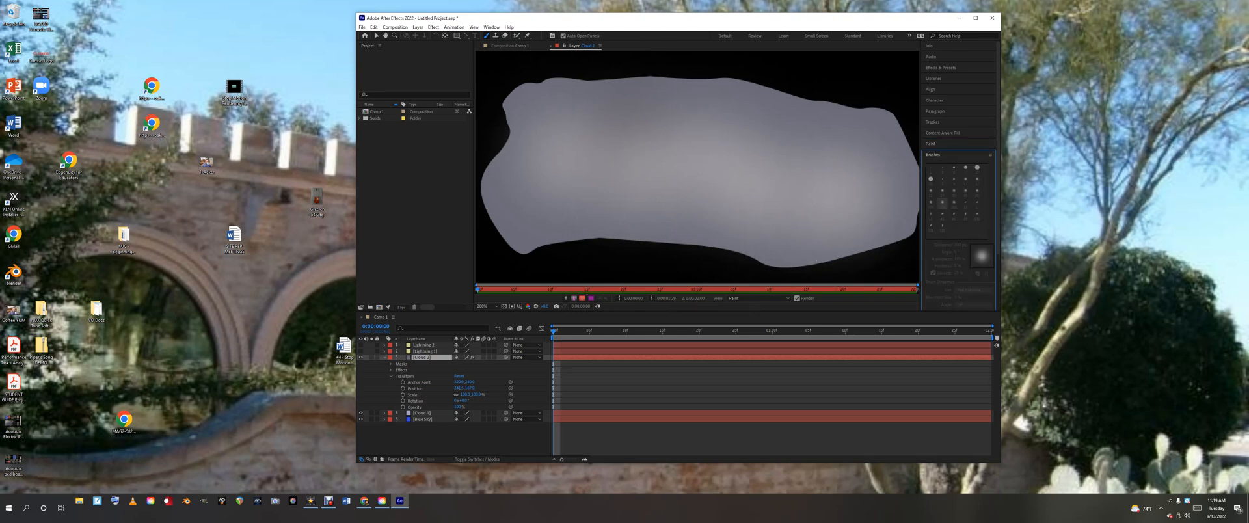
click(487, 35)
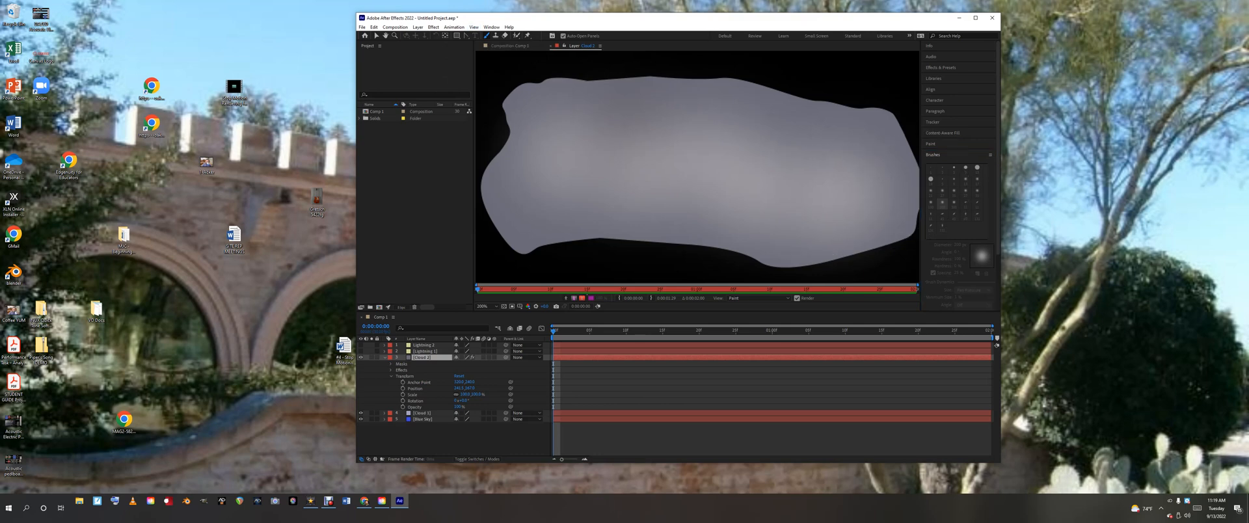
- Paint soft dark gray dabs across Cloud 2 from the right part to the lower left
click(990, 155)
click(991, 155)
click(990, 155)
click(821, 191)
click(729, 150)
click(638, 138)
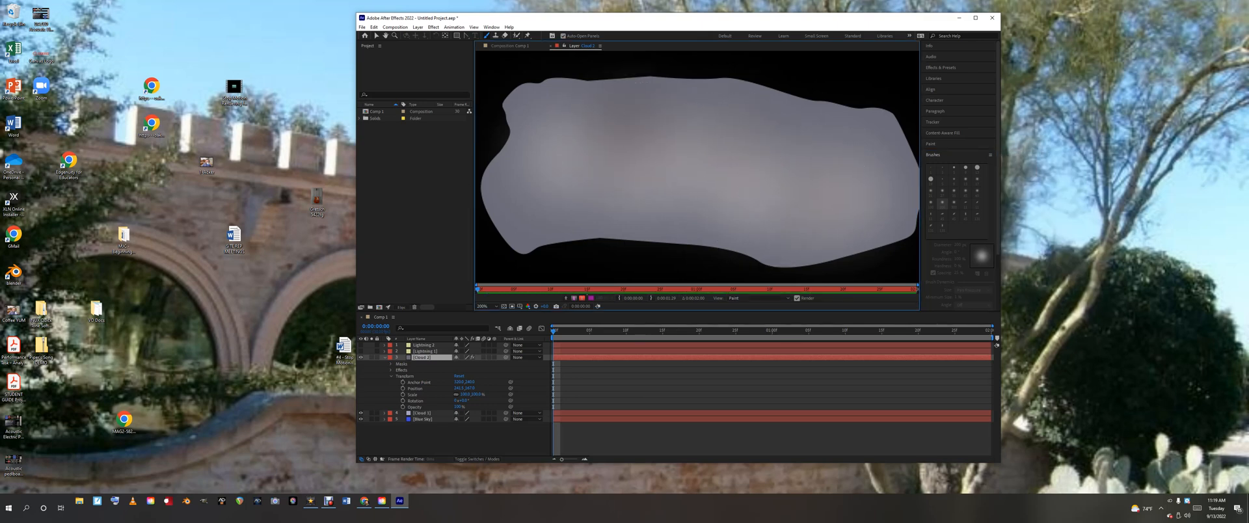
click(536, 195)
click(782, 213)
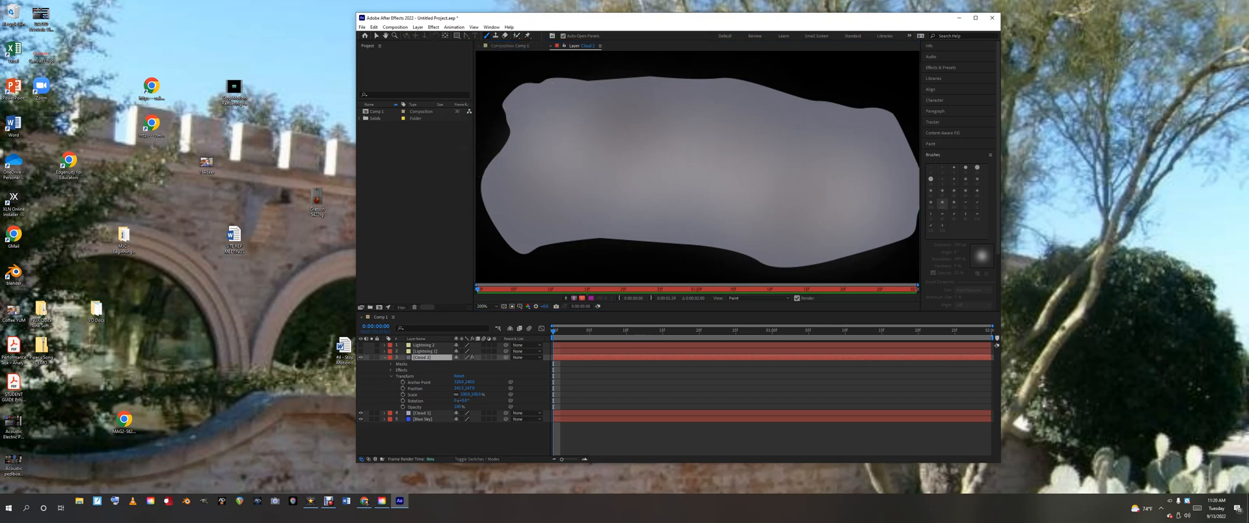
- Reactivate the Brush tool, pick another soft brush tip, and set the foreground paint color to near-white
click(466, 36)
click(486, 36)
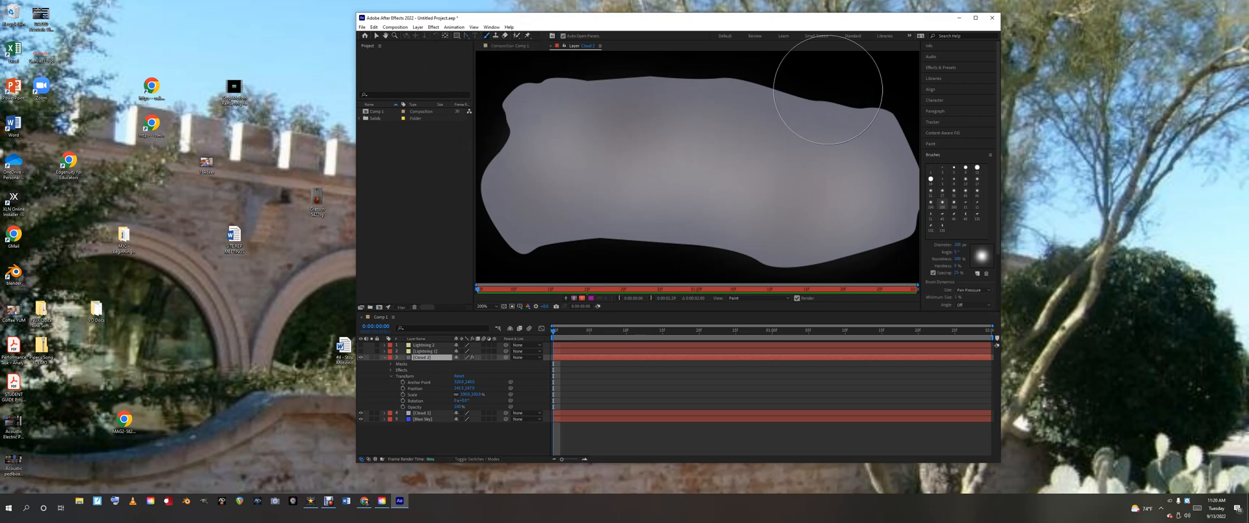
click(954, 191)
click(931, 144)
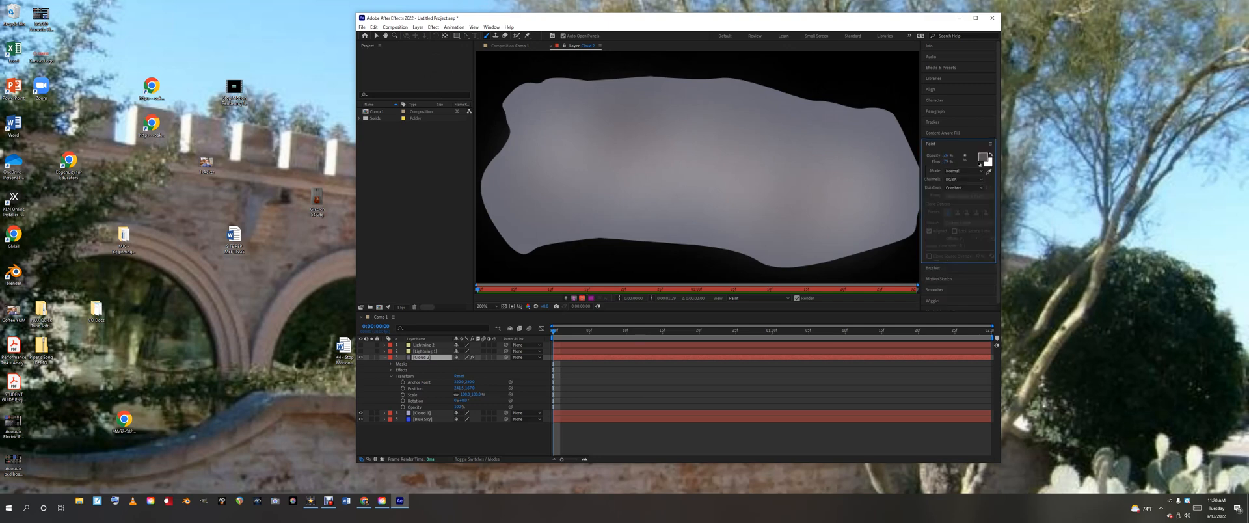
click(982, 157)
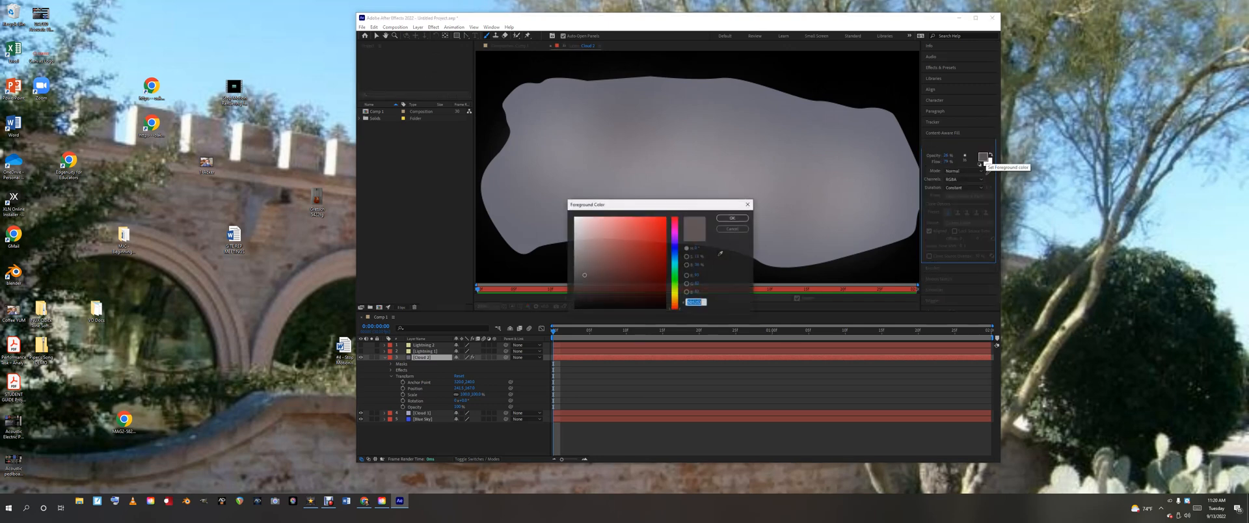
click(579, 226)
click(733, 218)
- Paint near-white soft highlights along the middle of Cloud 2 from right to left
click(810, 160)
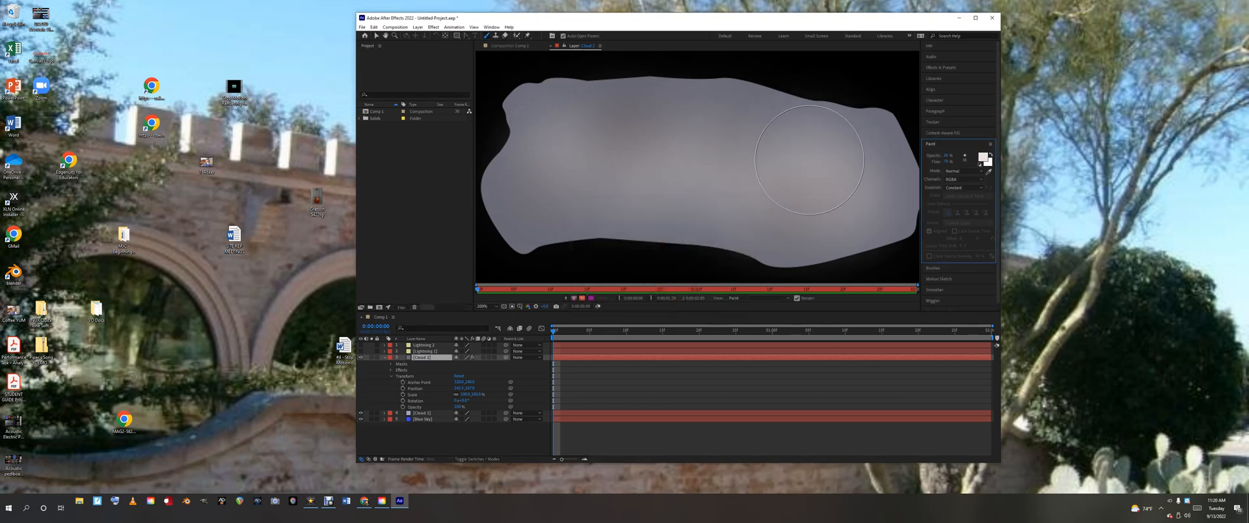
click(757, 146)
click(662, 155)
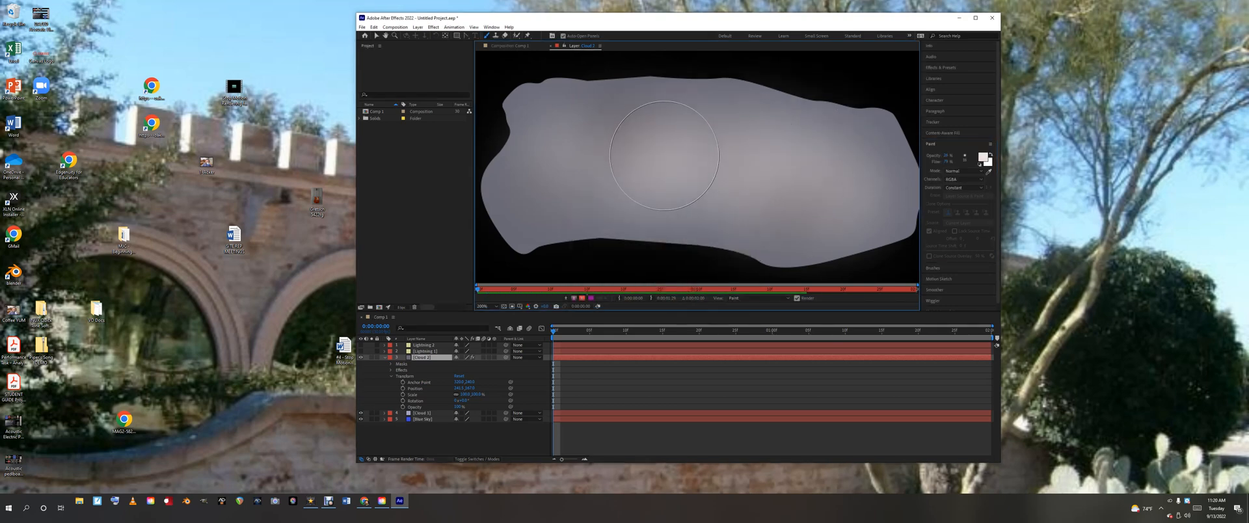
click(558, 177)
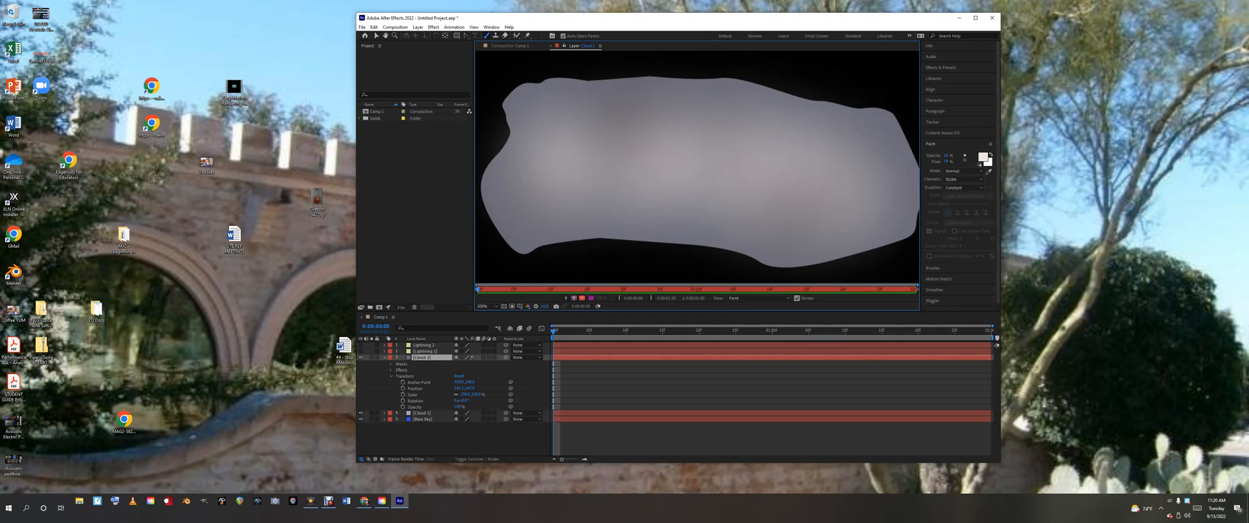
- Set the foreground paint color to a dark brownish gray
click(983, 156)
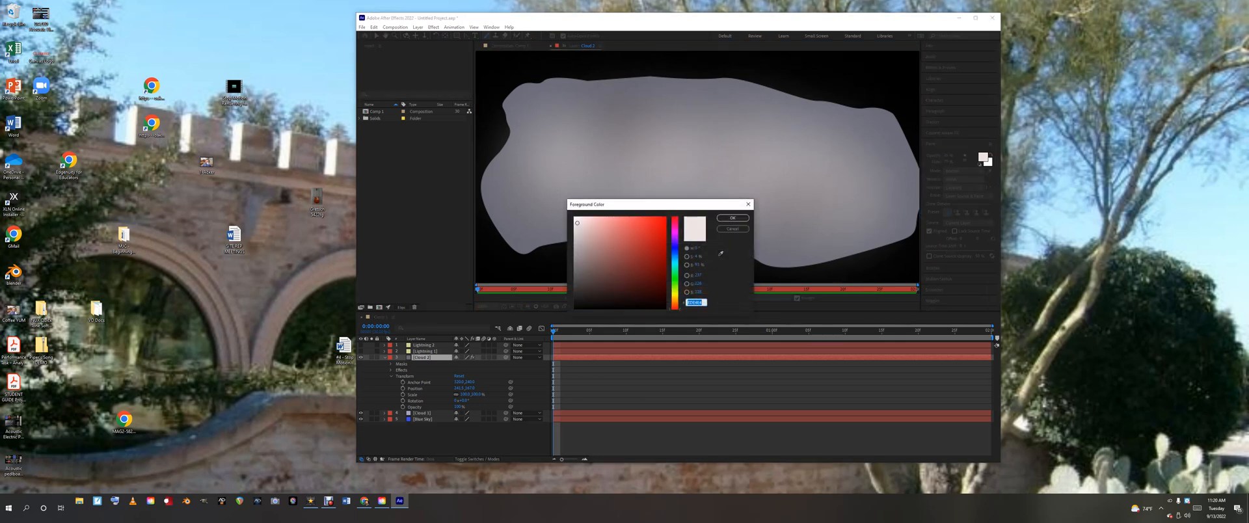
click(591, 281)
click(733, 218)
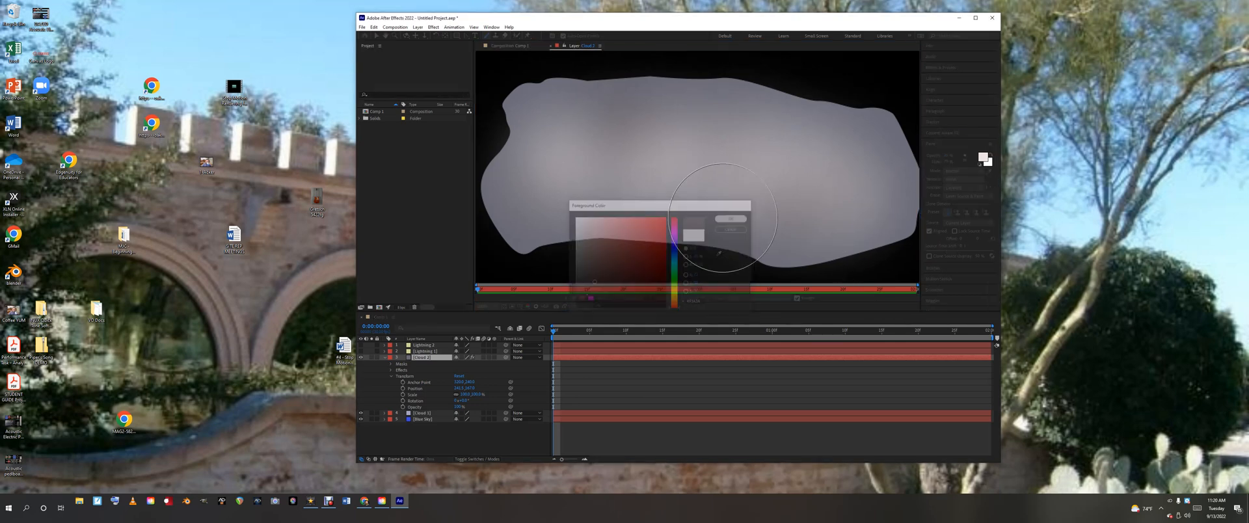
- Test a small soft round tip near Cloud 2's right edge and choose a larger soft round brush tip
click(933, 268)
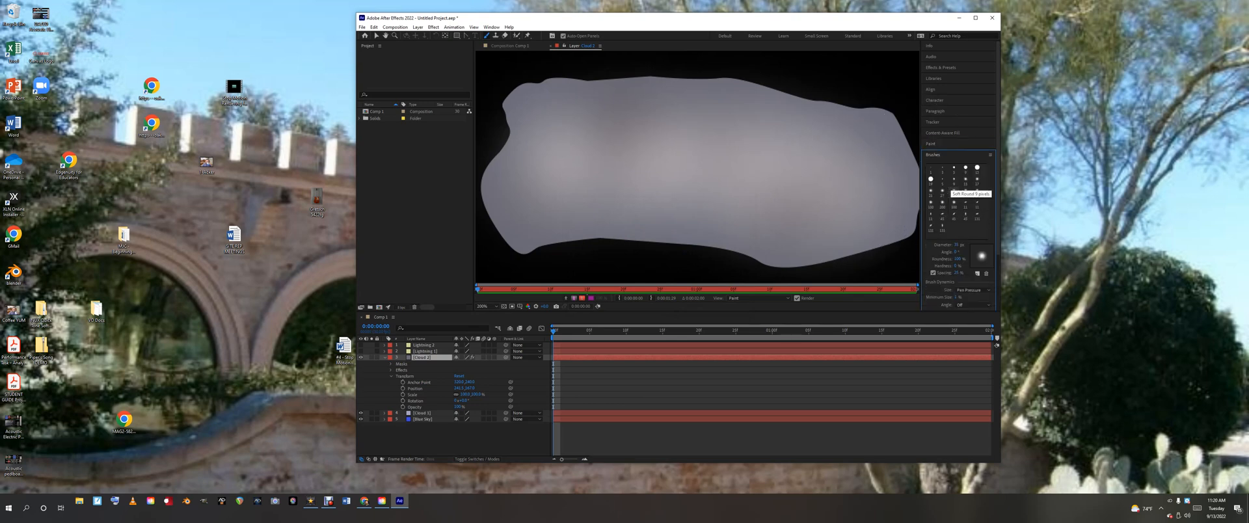
click(942, 191)
drag(862, 146, 865, 143)
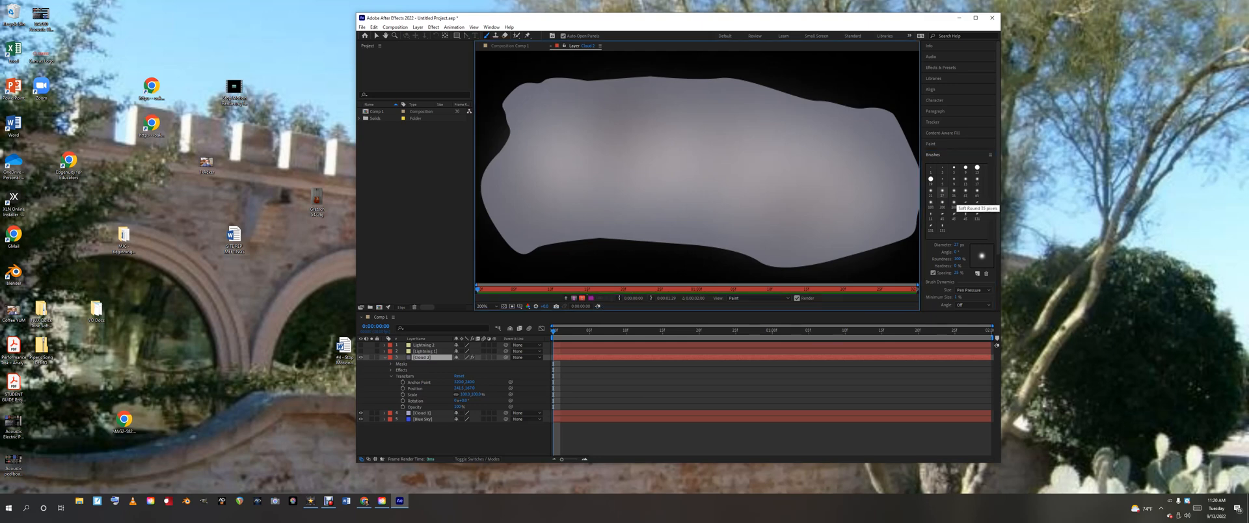
click(954, 190)
click(965, 190)
click(978, 190)
click(930, 203)
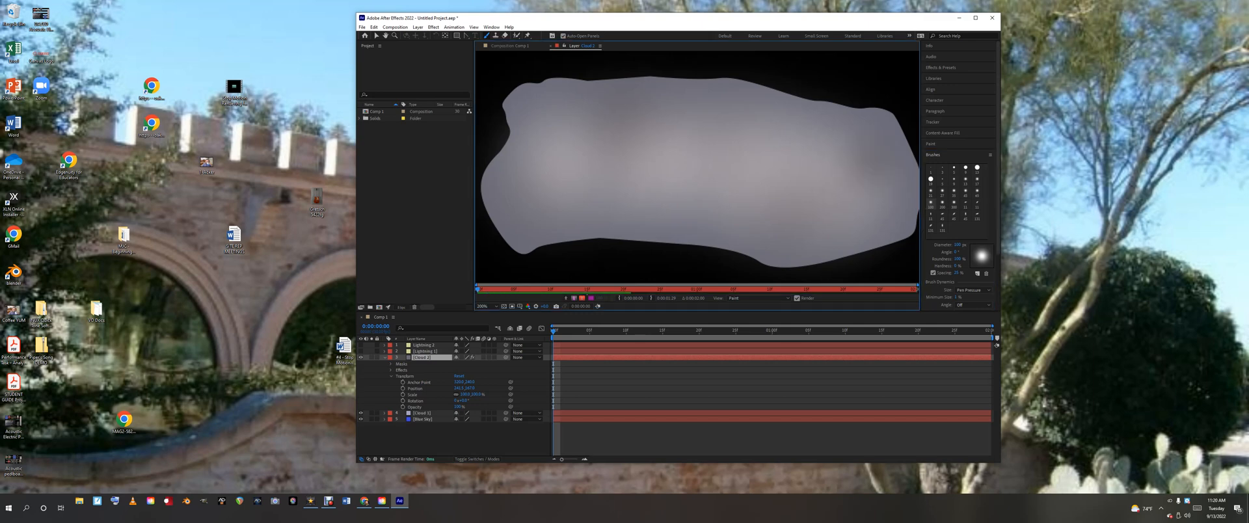
- Paint dark soft shadow spots on the center, upper right and lower right of Cloud 2, enlarging the brush for the last one
click(610, 172)
click(745, 139)
click(803, 129)
click(830, 218)
click(813, 248)
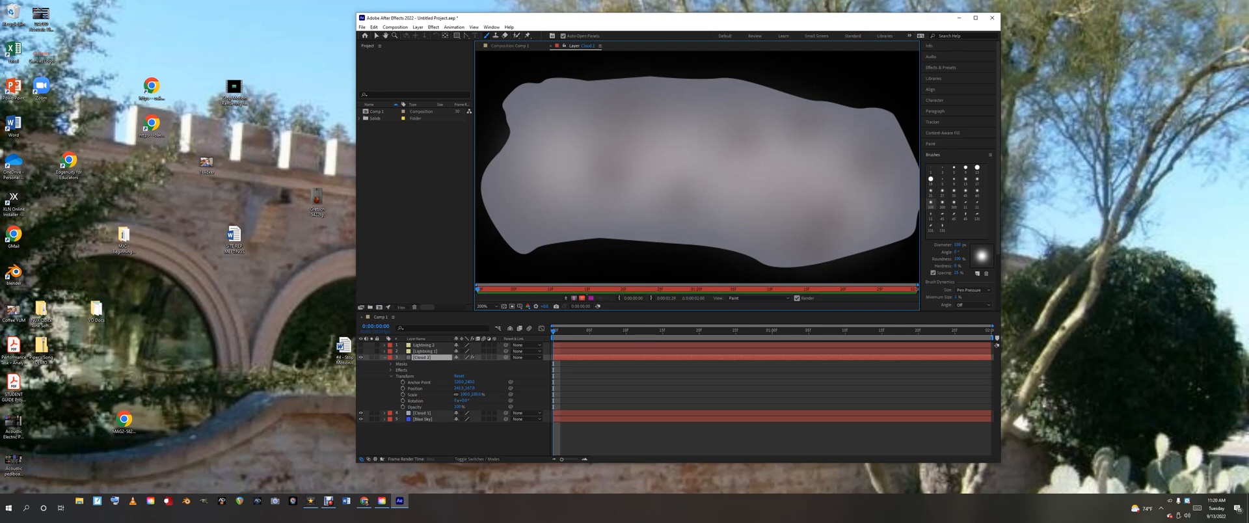
click(943, 202)
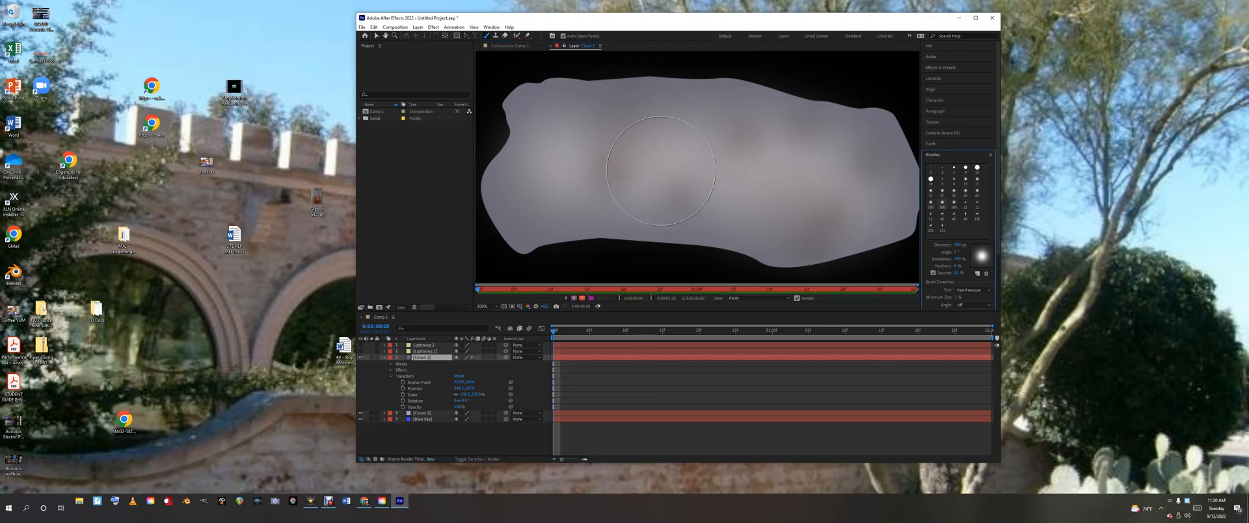
click(621, 138)
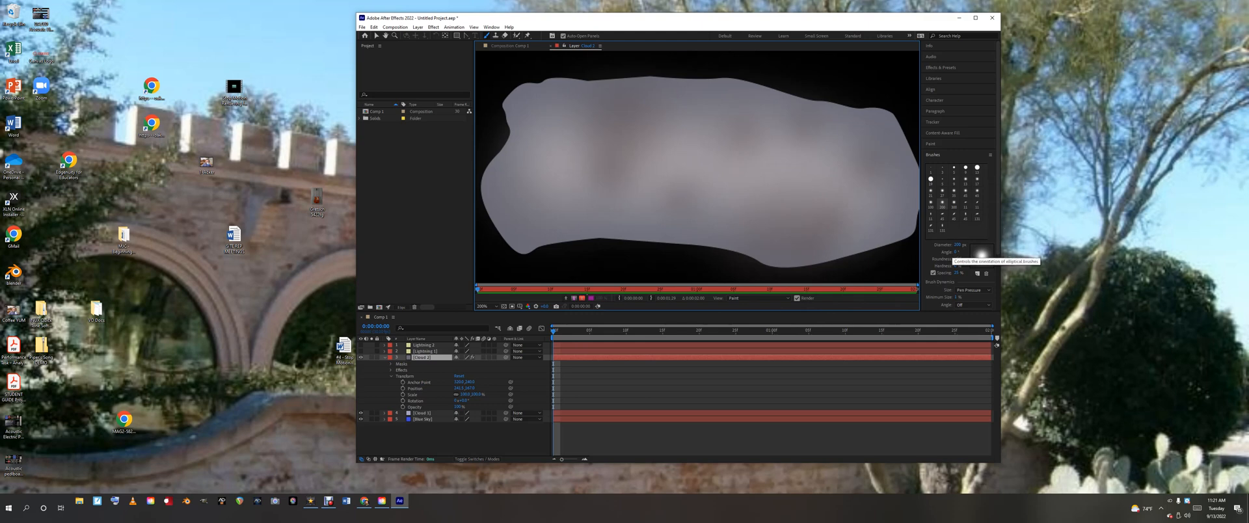
- Swap the foreground and background paint colors and paint white soft highlights on the right and left-center of Cloud 2
click(931, 143)
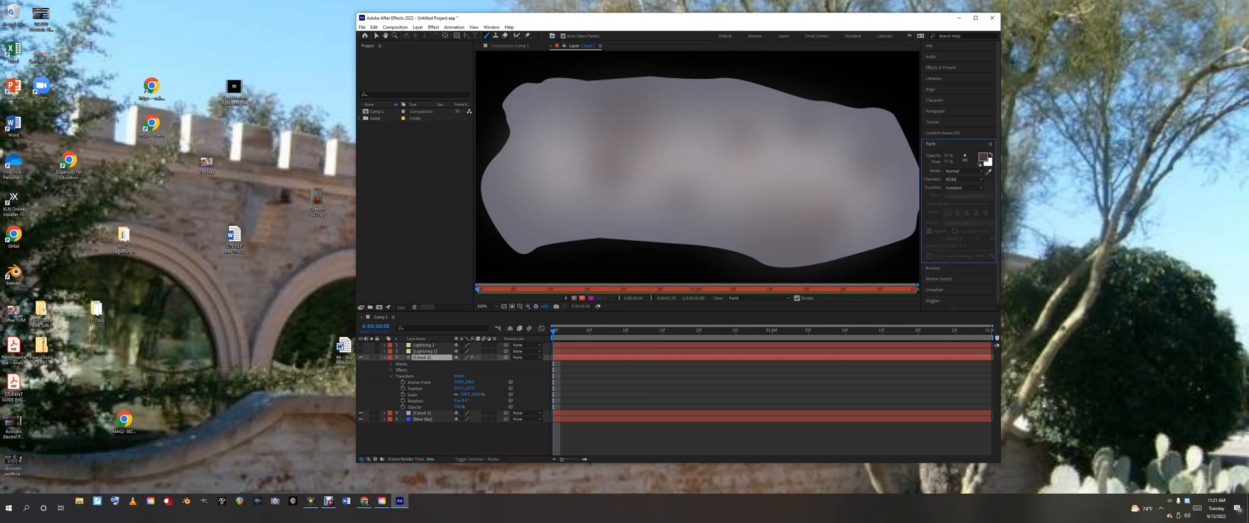
click(991, 155)
click(850, 179)
click(765, 177)
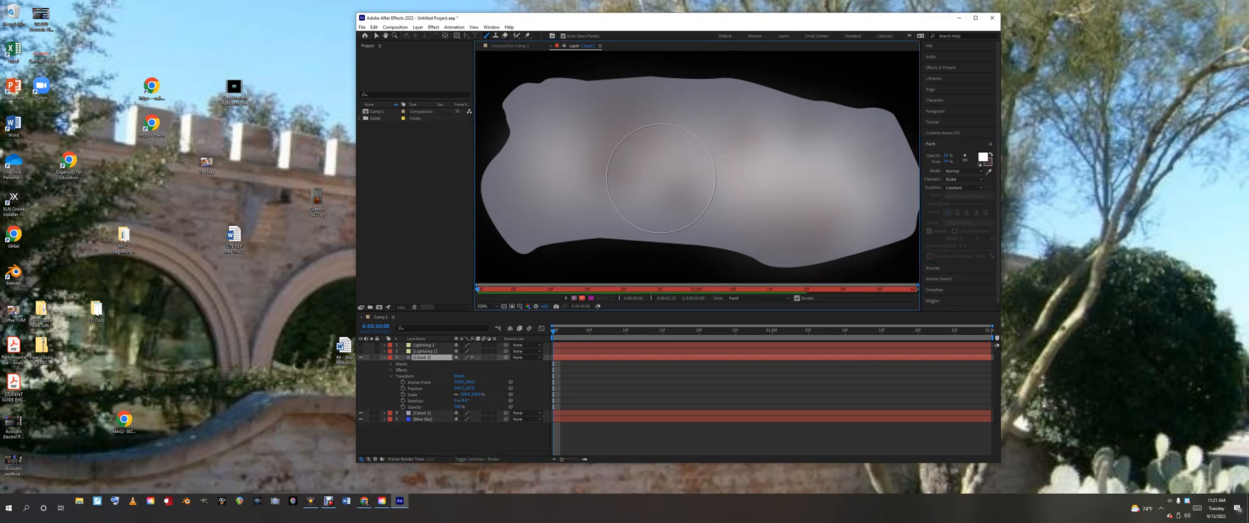
click(609, 153)
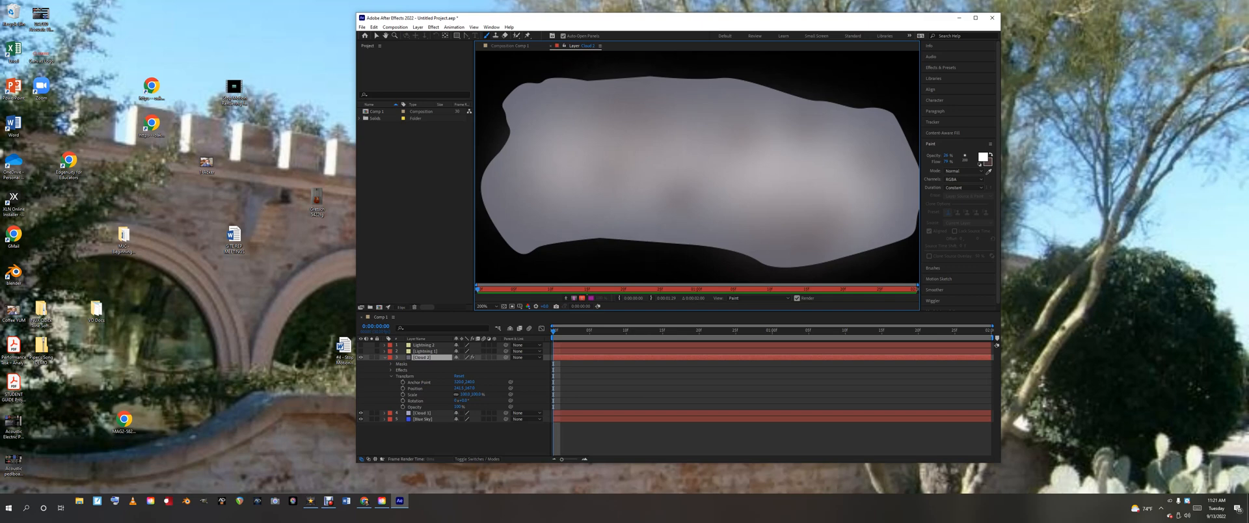
- Expand Cloud 2's Mask 1 properties and give the mask a slight feather that softens the cloud edge
click(391, 364)
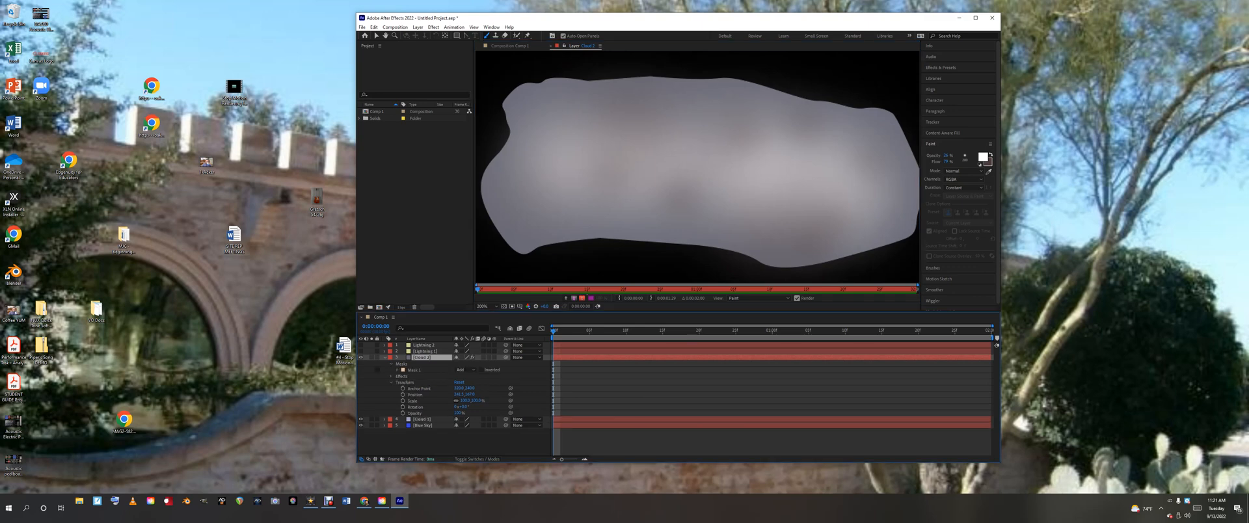
click(397, 370)
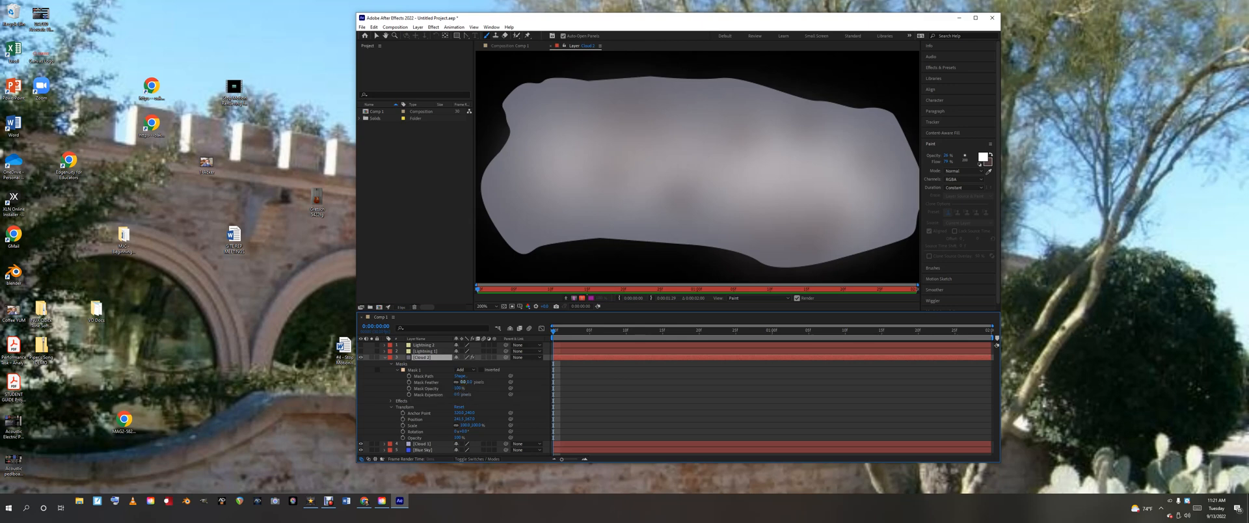
drag(463, 383, 464, 383)
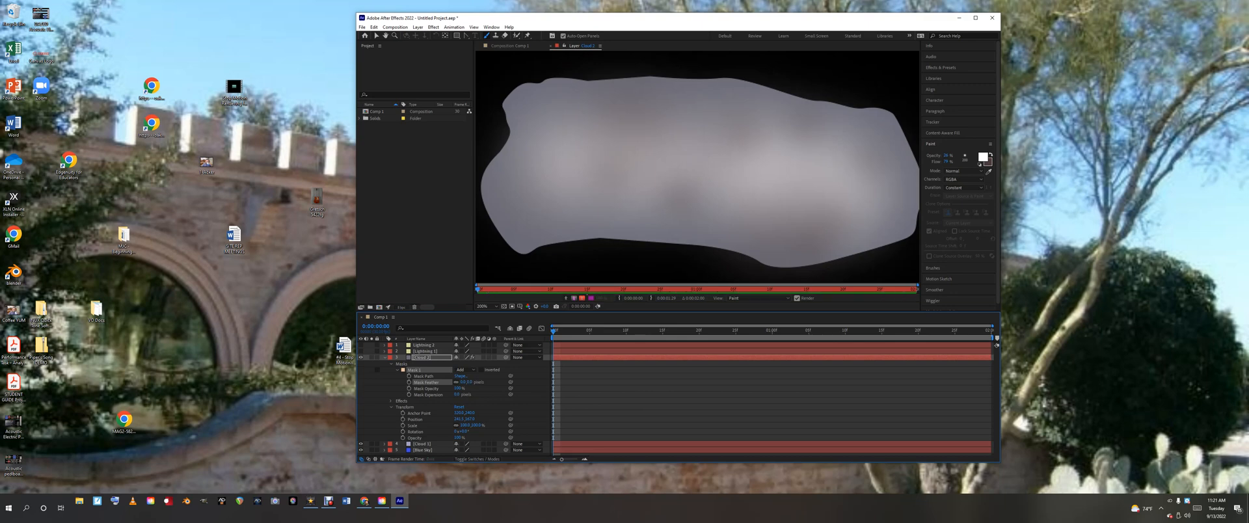
drag(463, 383, 470, 382)
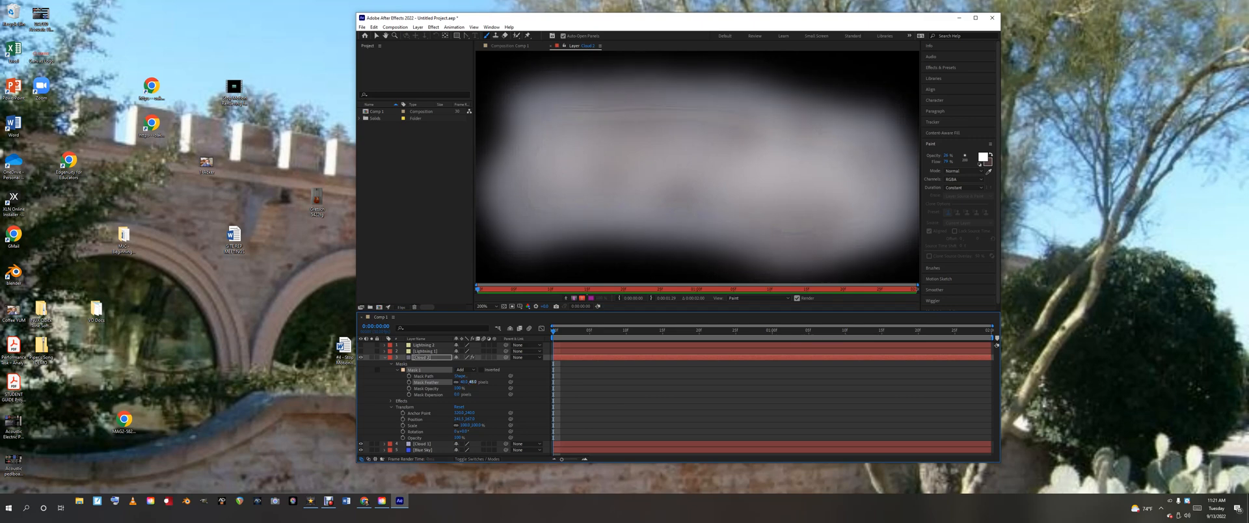
drag(473, 383, 462, 382)
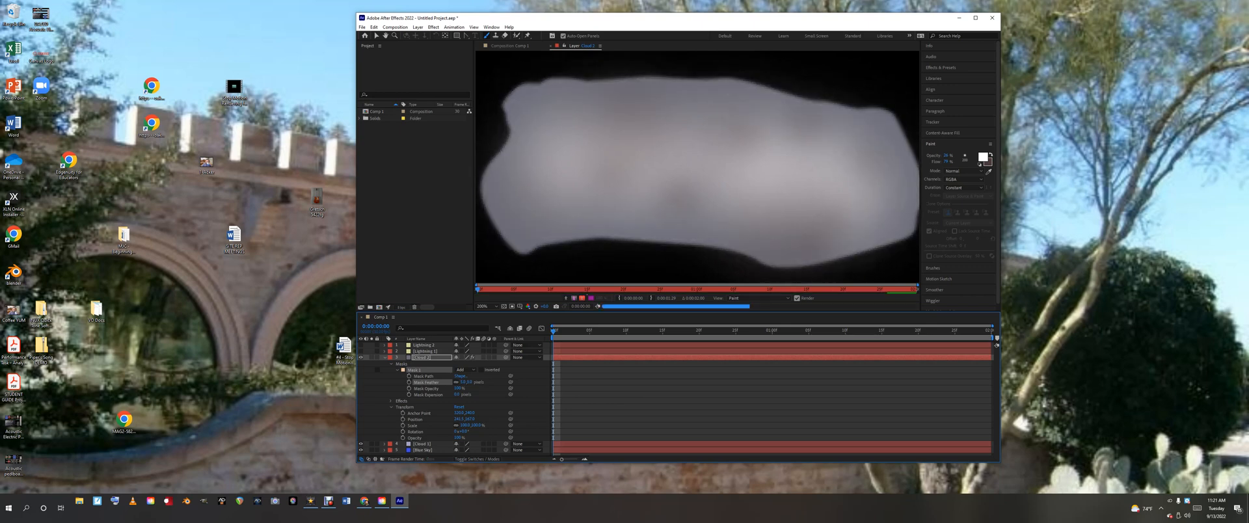
- Keyframe Mask 1's Mask Feather at 0:00:00:00 and switch back to the Comp 1 composition view
click(408, 382)
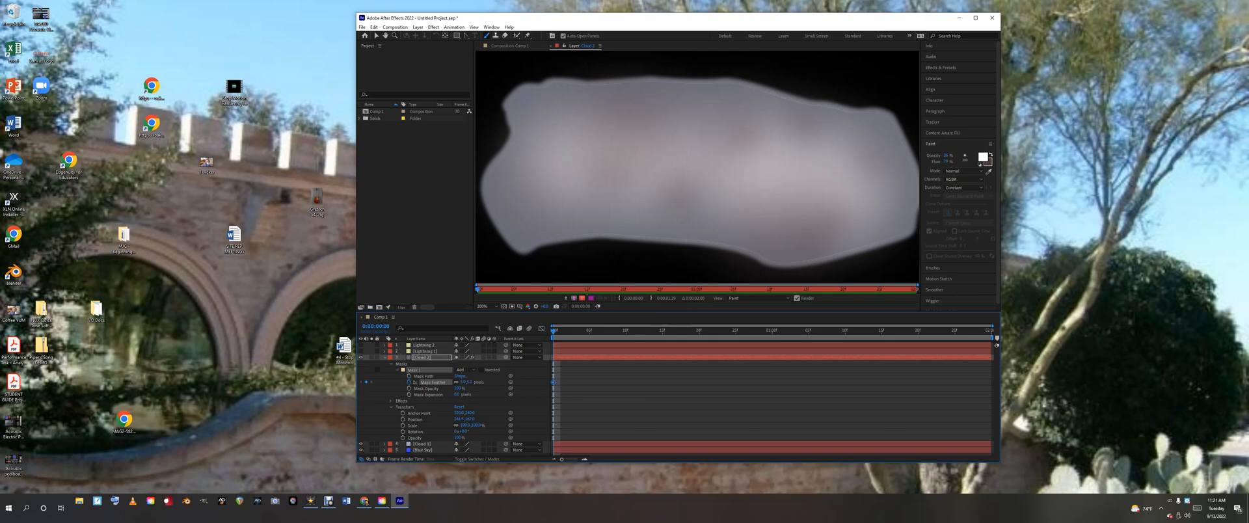
click(509, 46)
click(629, 171)
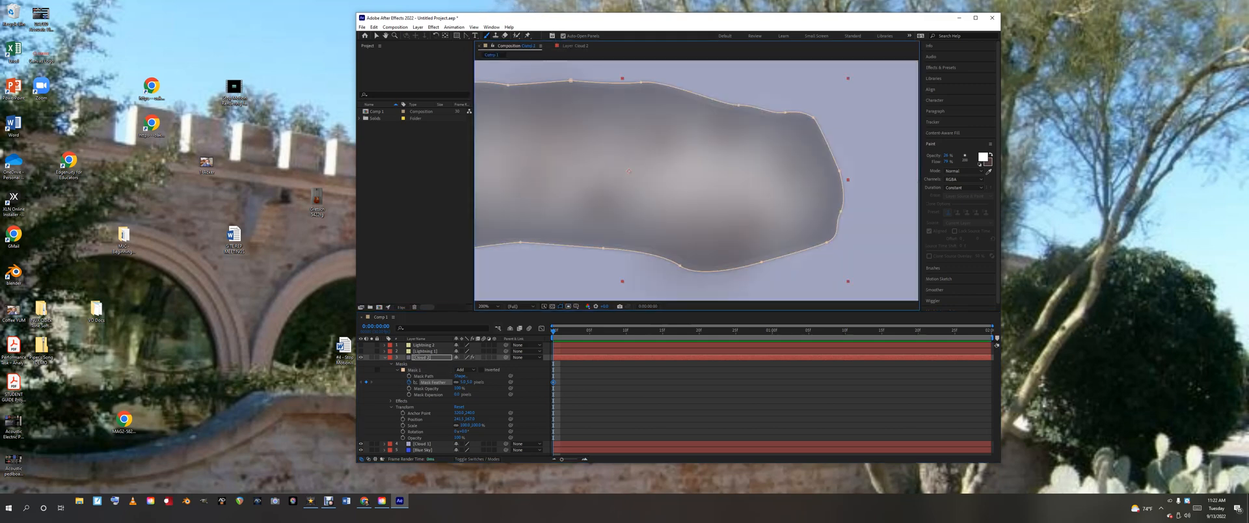
- Toggle the mask outline display and try a much stronger Mask Feather on Cloud 2's Mask 1
click(561, 307)
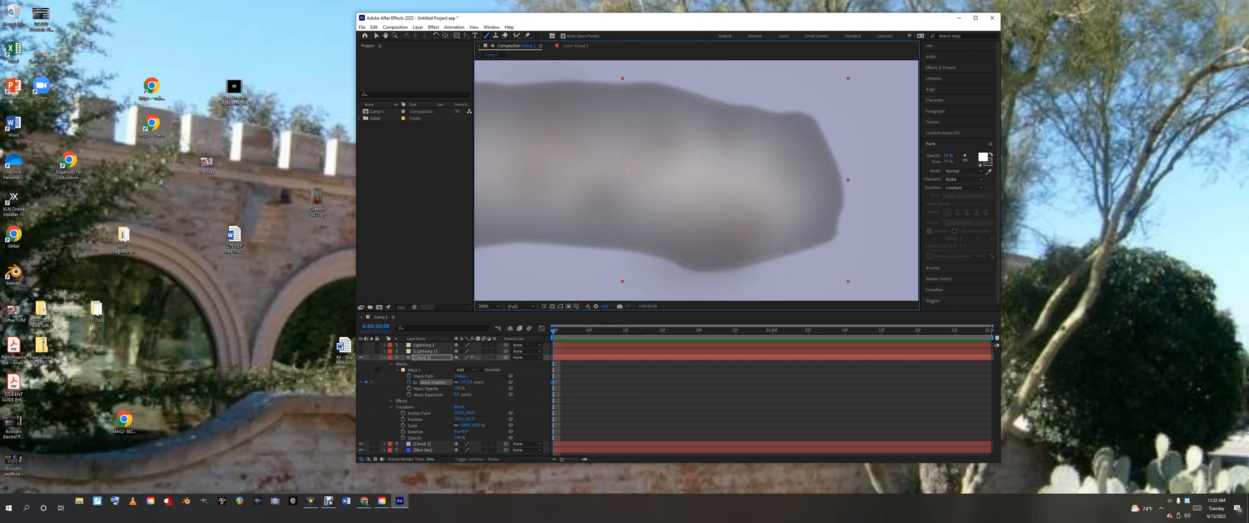
click(561, 306)
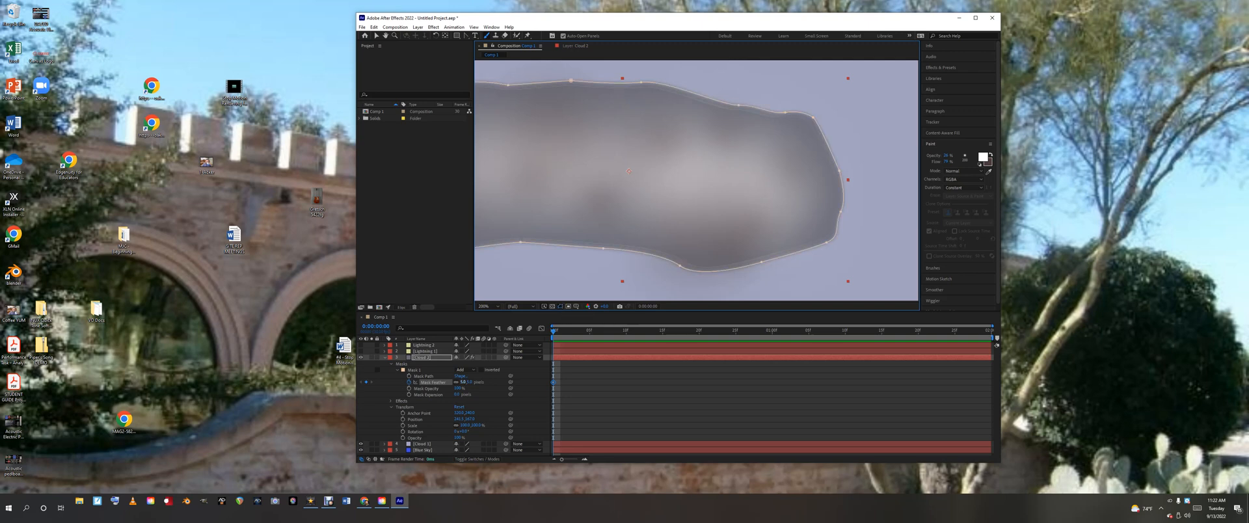
drag(463, 382, 512, 382)
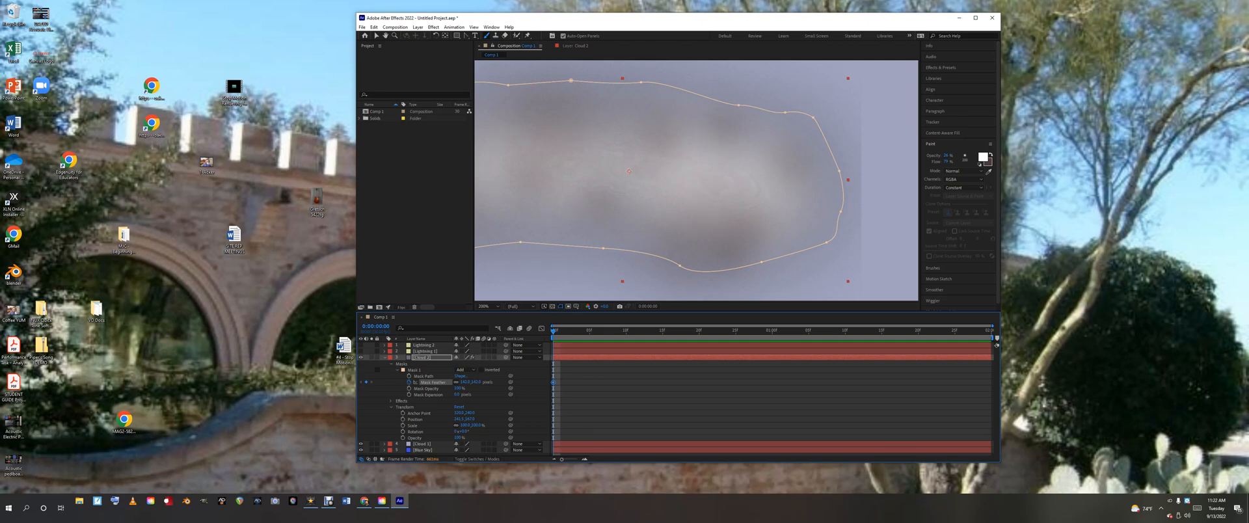
key(u)
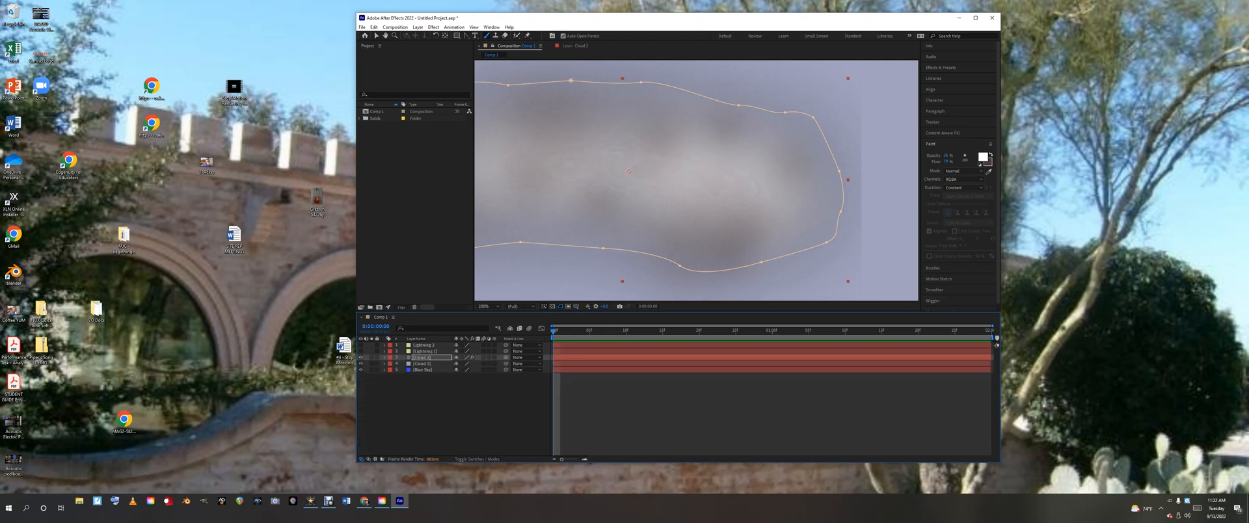
- View Cloud 2 in its layer viewer and return to the Comp 1 composition view
click(529, 46)
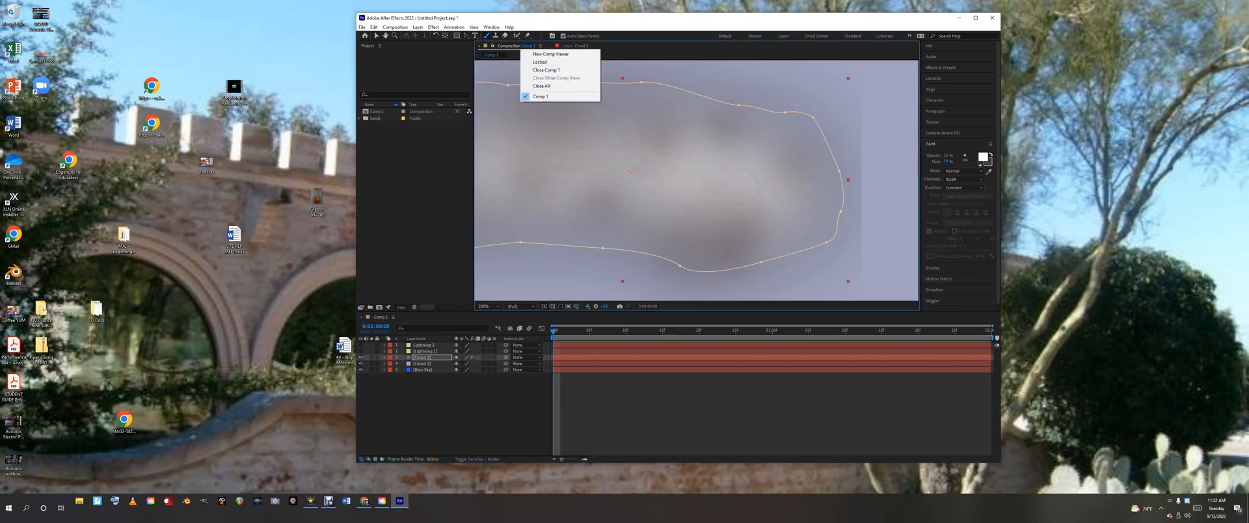
key(Escape)
click(576, 46)
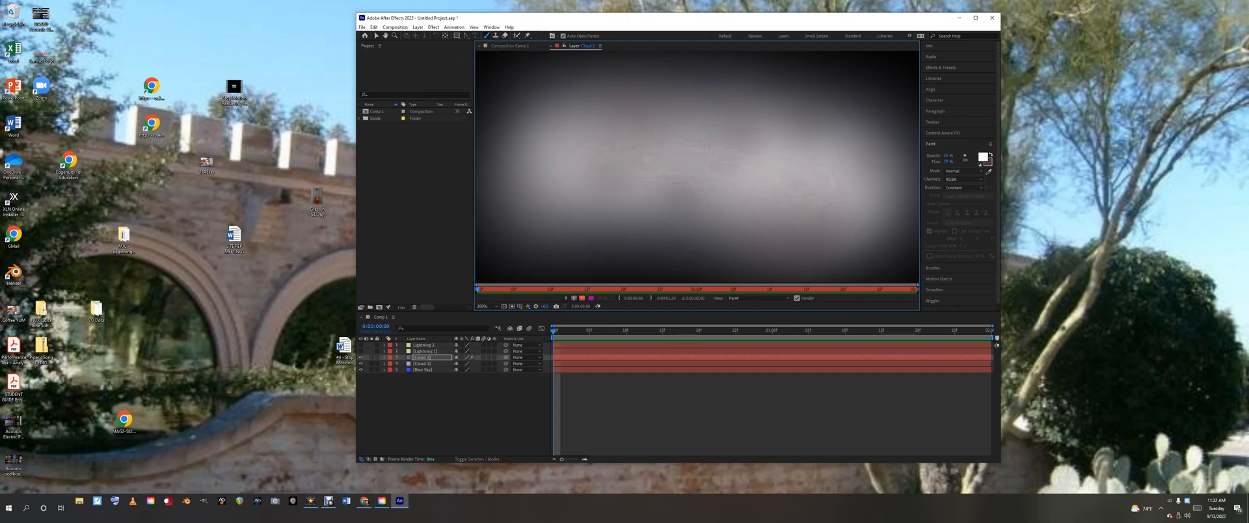
click(510, 47)
- Hide the Cloud 1 layer and lower Cloud 2's Mask Feather to a slight softness
click(384, 363)
click(361, 364)
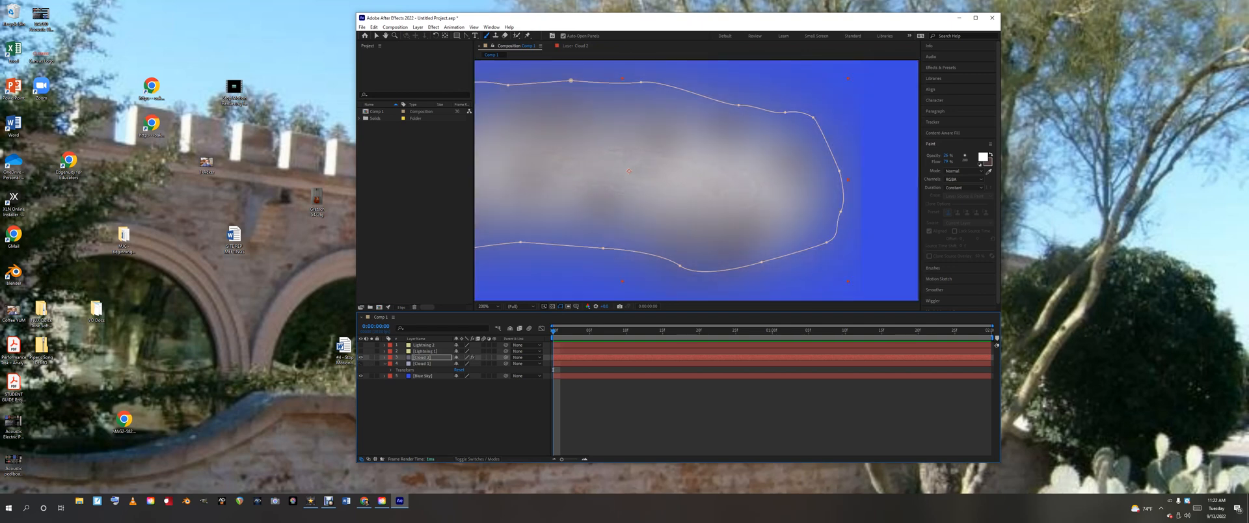
click(385, 357)
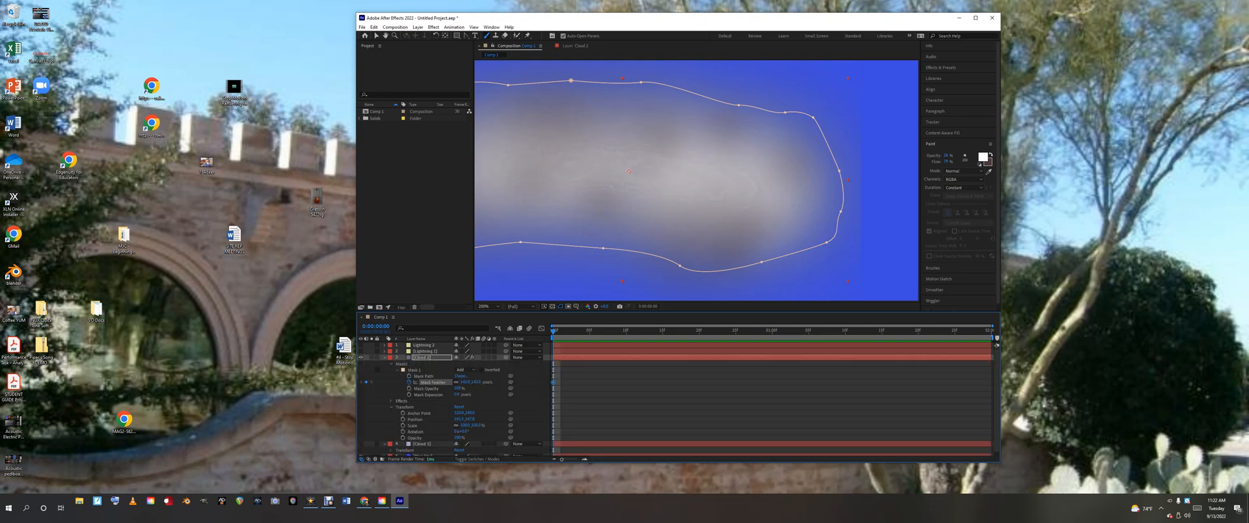
drag(465, 382, 474, 382)
drag(457, 381, 428, 382)
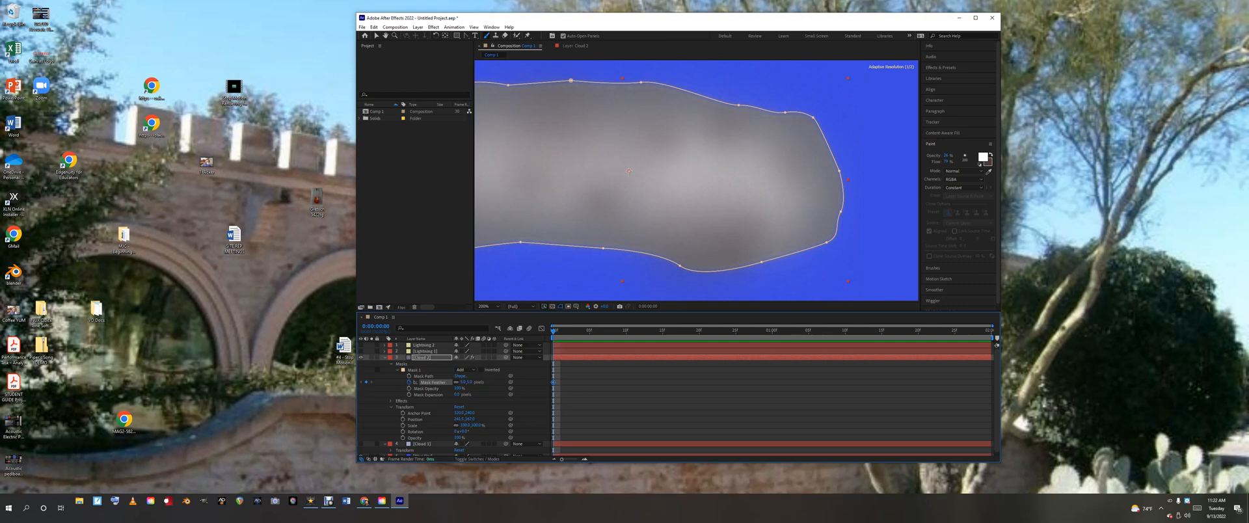
- Lower the Mask Opacity of Cloud 2's Mask 1 and collapse the layer's properties
click(657, 281)
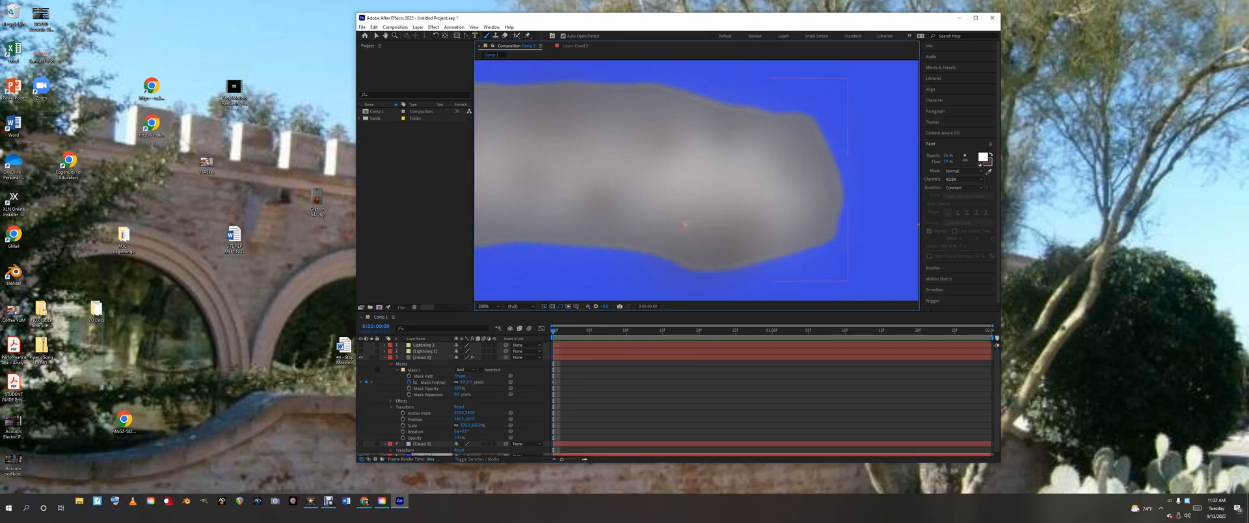
drag(458, 389, 433, 388)
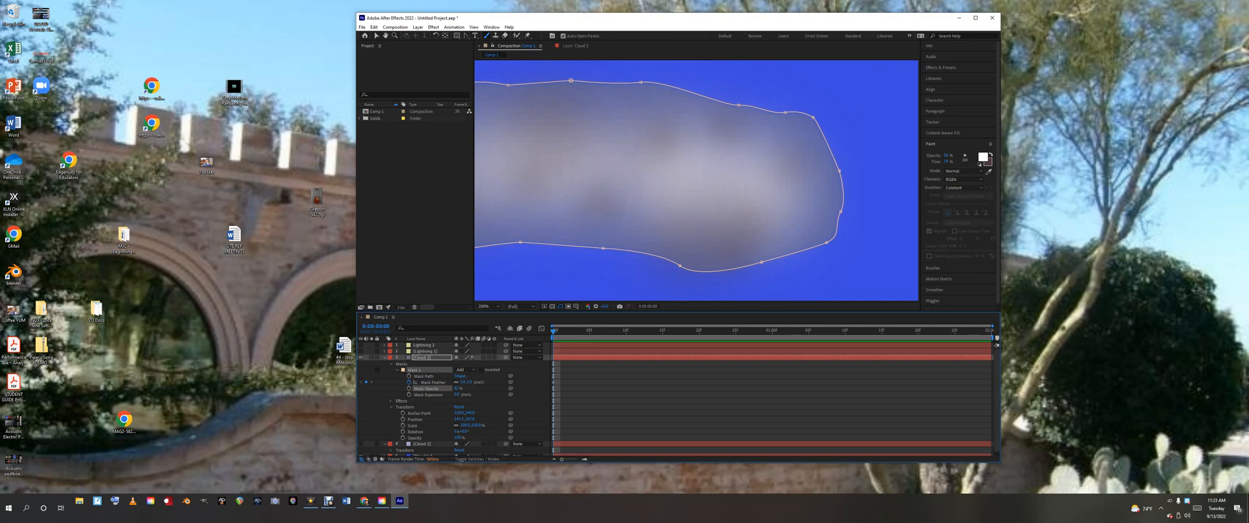
click(386, 358)
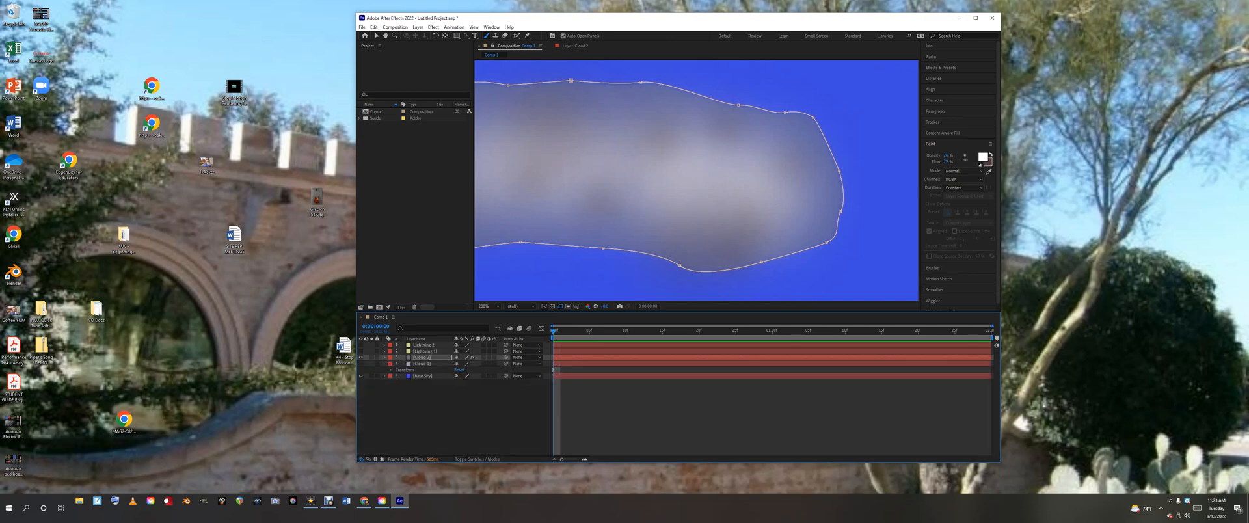
- Make Cloud 1 visible and open it in its layer viewer
click(422, 363)
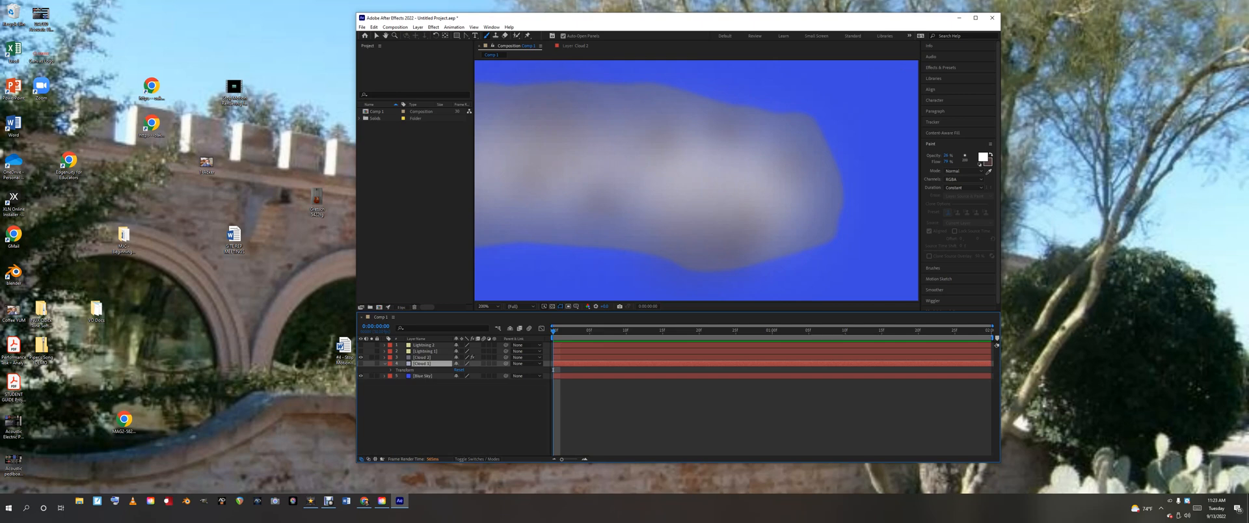
click(361, 364)
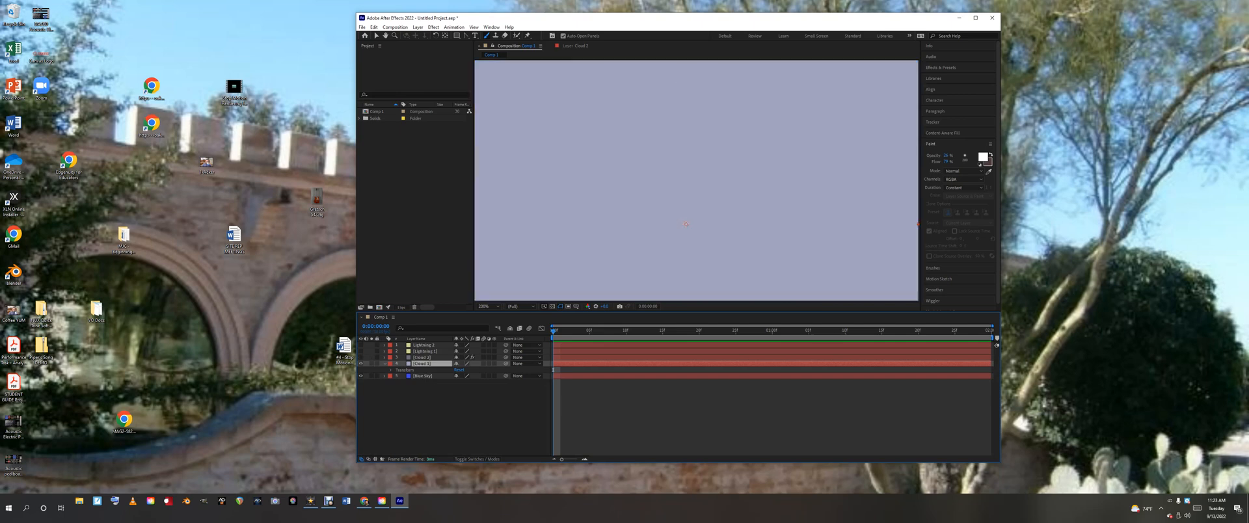
double_click(686, 224)
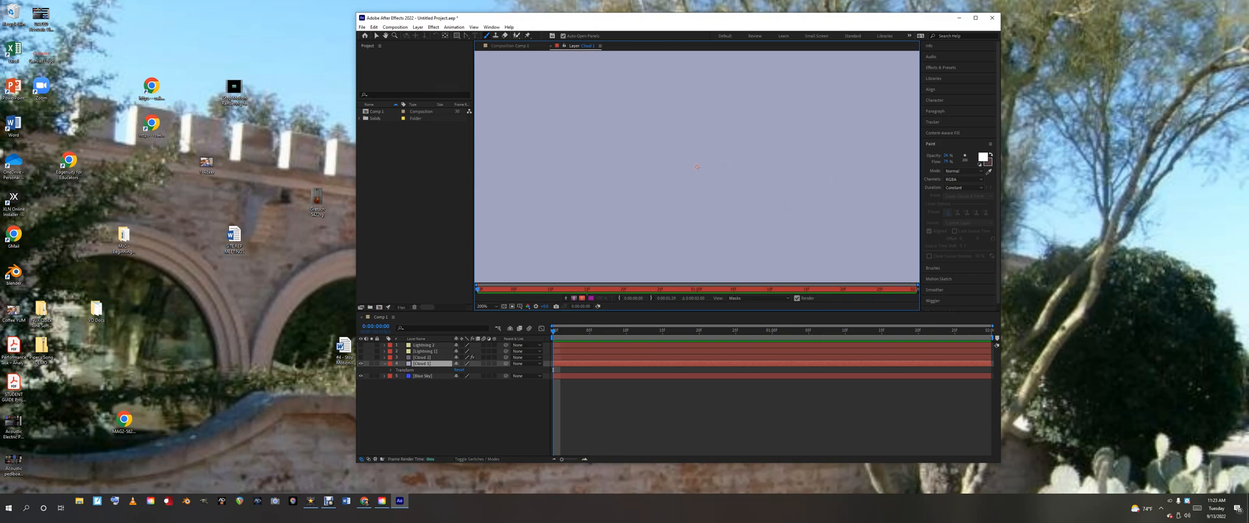
- Draw a closed, irregular cloud-shaped mask with the Pen tool across most of Cloud 1
click(466, 35)
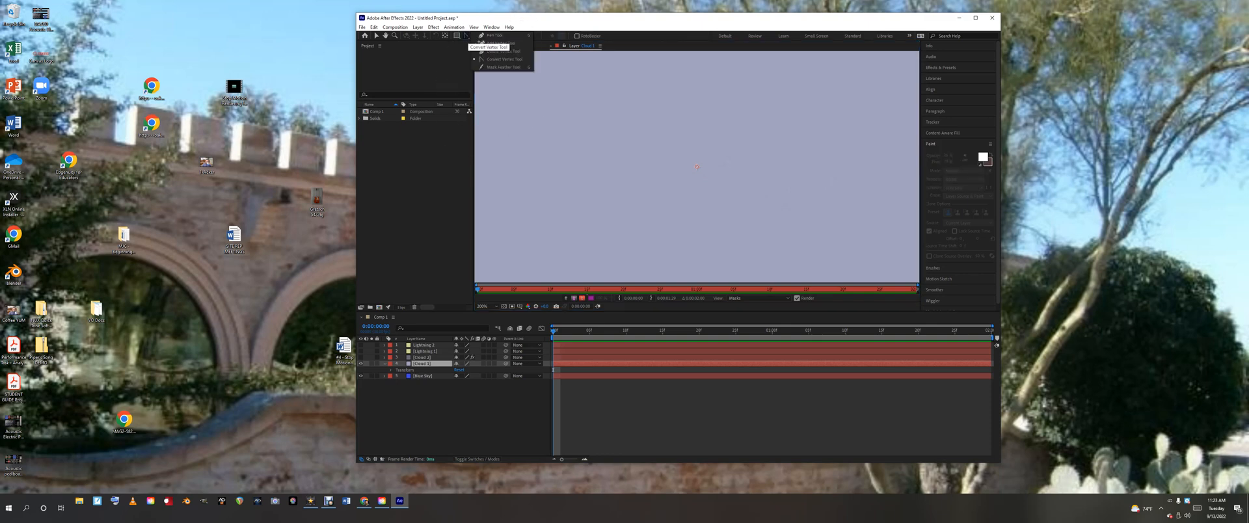
click(495, 35)
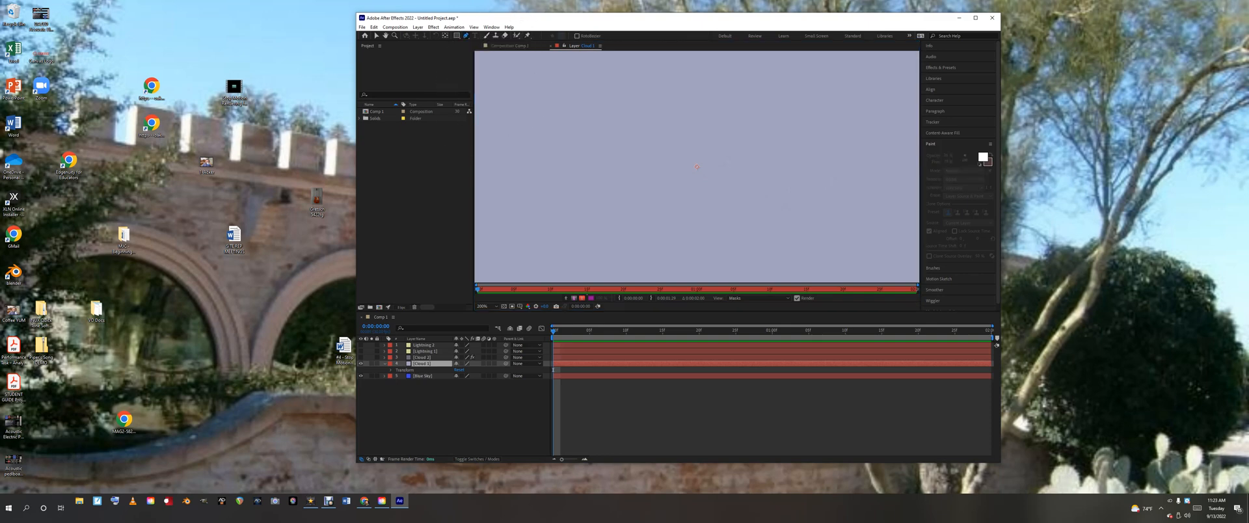
click(545, 89)
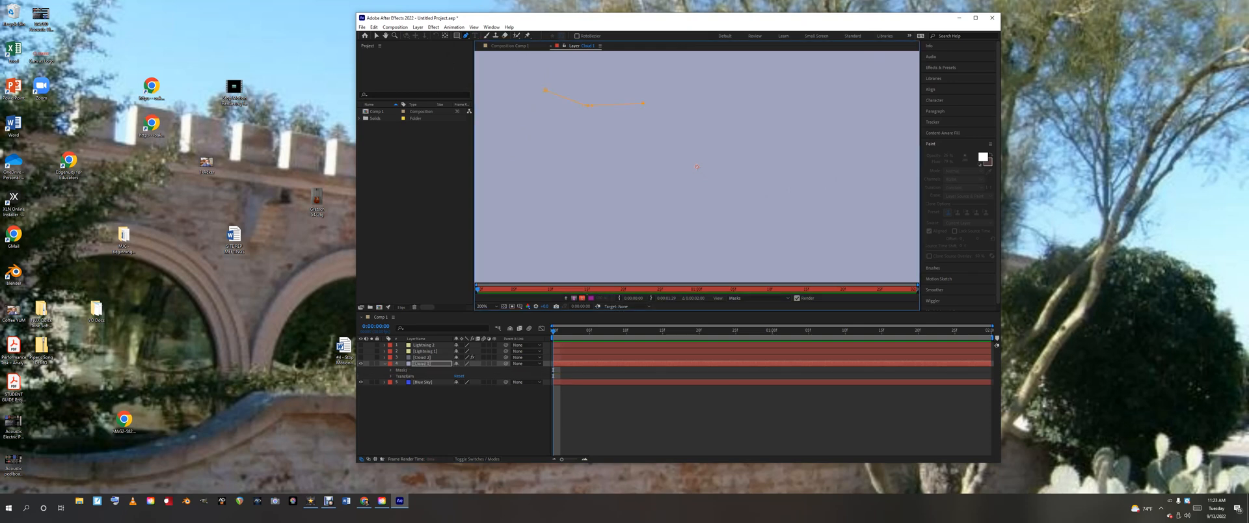
drag(857, 105, 861, 107)
click(859, 236)
click(693, 228)
click(653, 251)
click(515, 205)
click(545, 90)
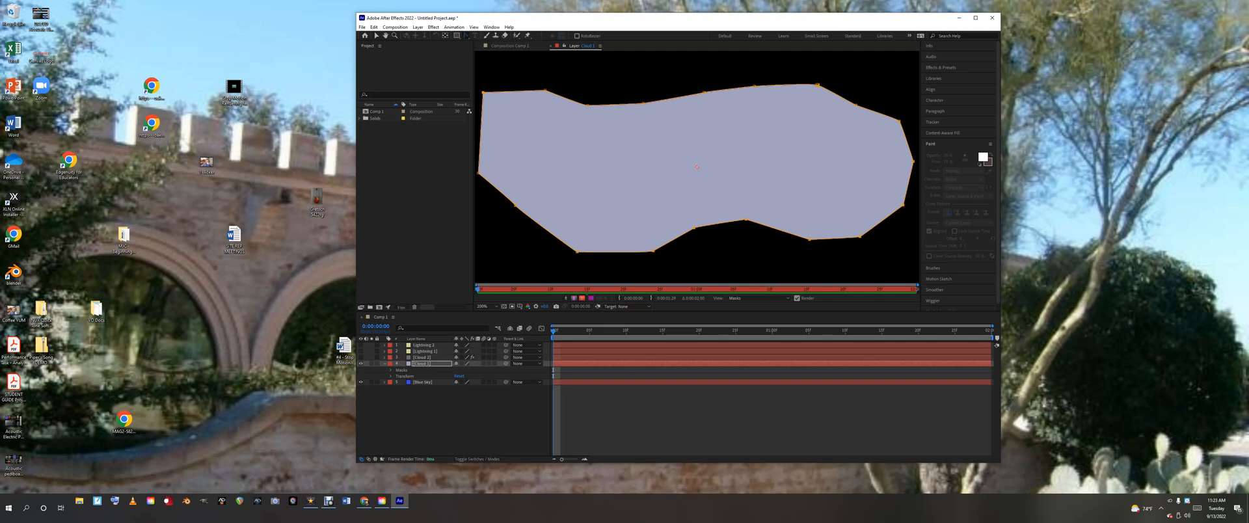
- Curve the corner vertices along the left end, lower edge and upper right of Cloud 1's mask
drag(483, 92, 477, 105)
drag(490, 173, 497, 190)
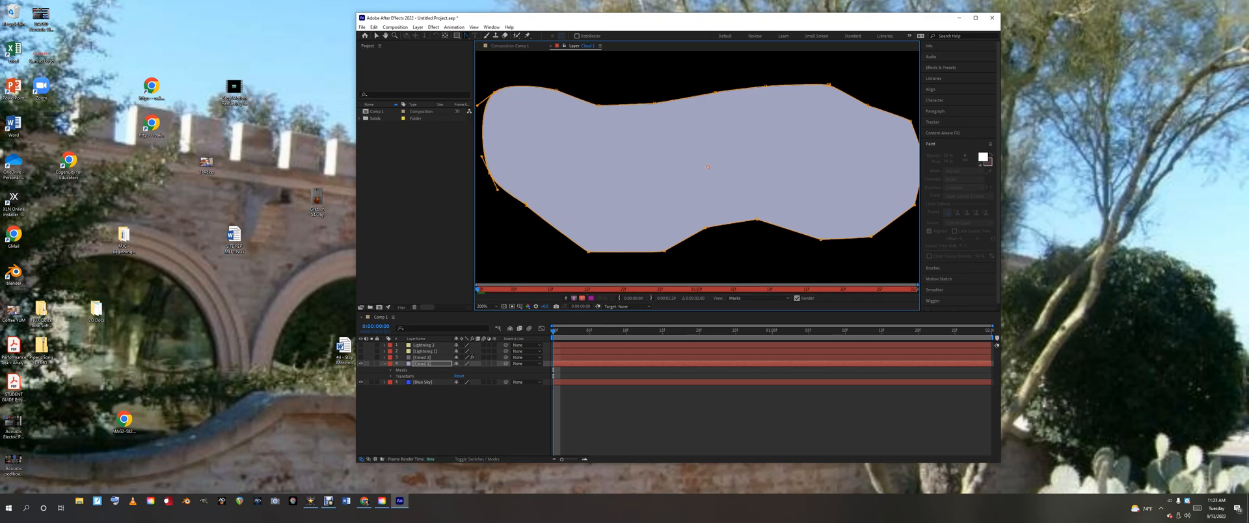
drag(588, 252, 845, 246)
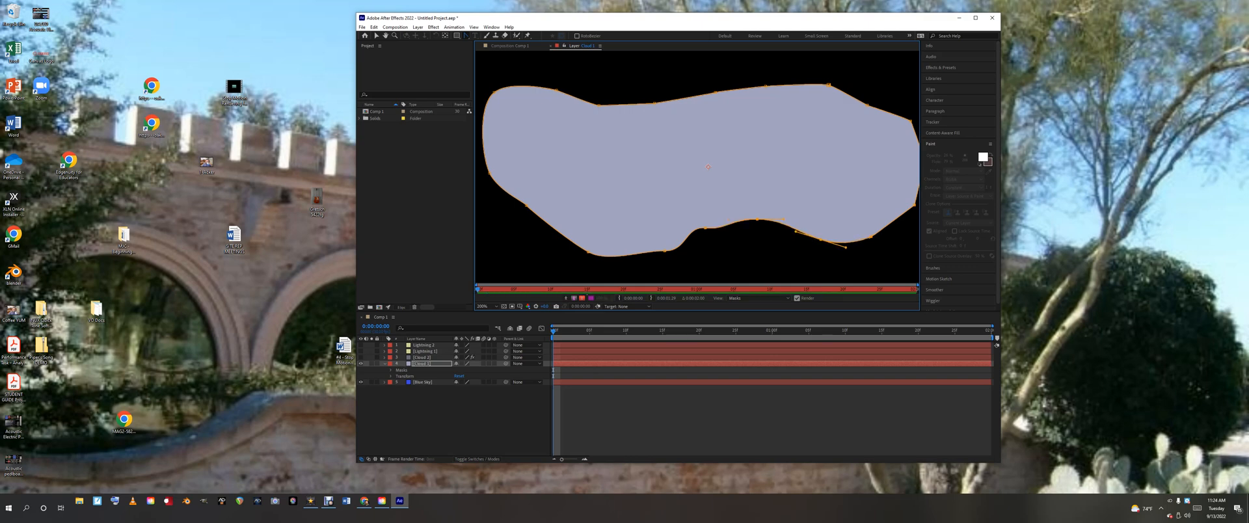
drag(828, 85, 818, 66)
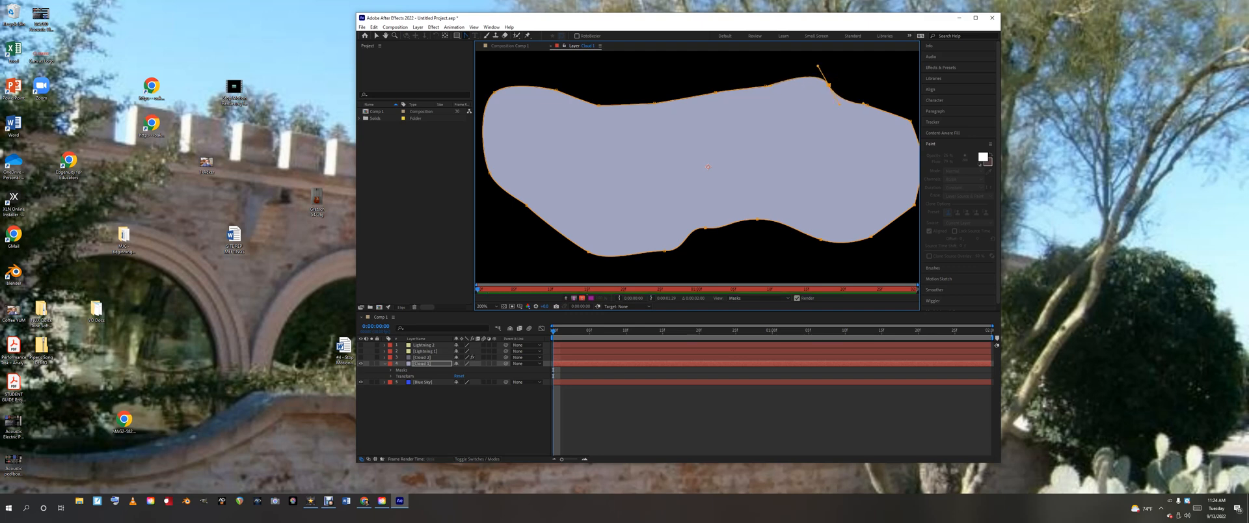
drag(909, 119, 897, 103)
- Expand Cloud 1's Transform properties and try to reposition the masked cloud with the Selection tool
click(391, 376)
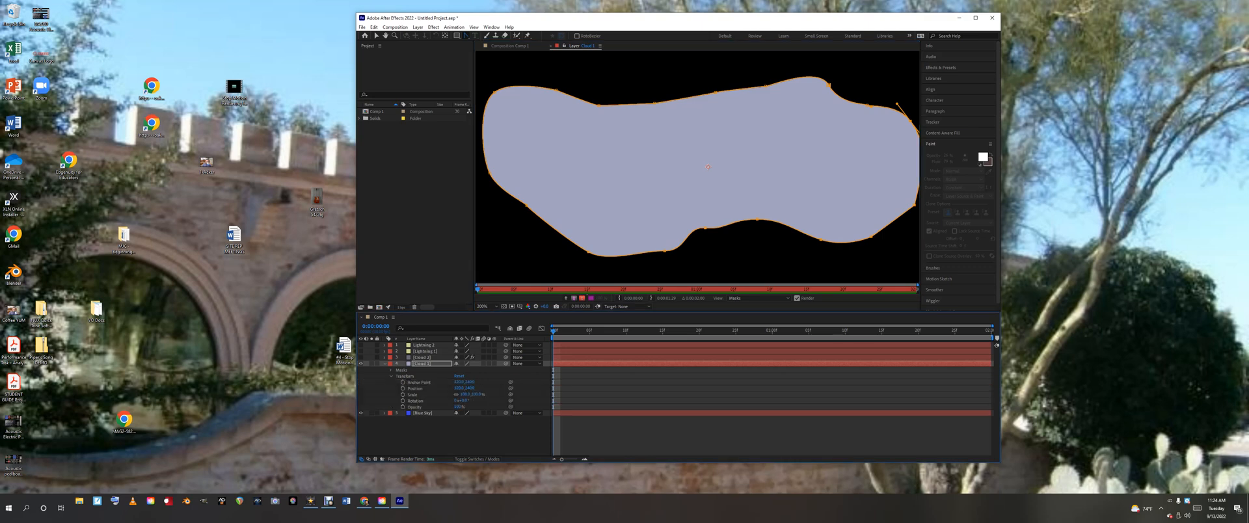
click(415, 388)
click(510, 46)
click(422, 364)
key(v)
drag(668, 126, 694, 128)
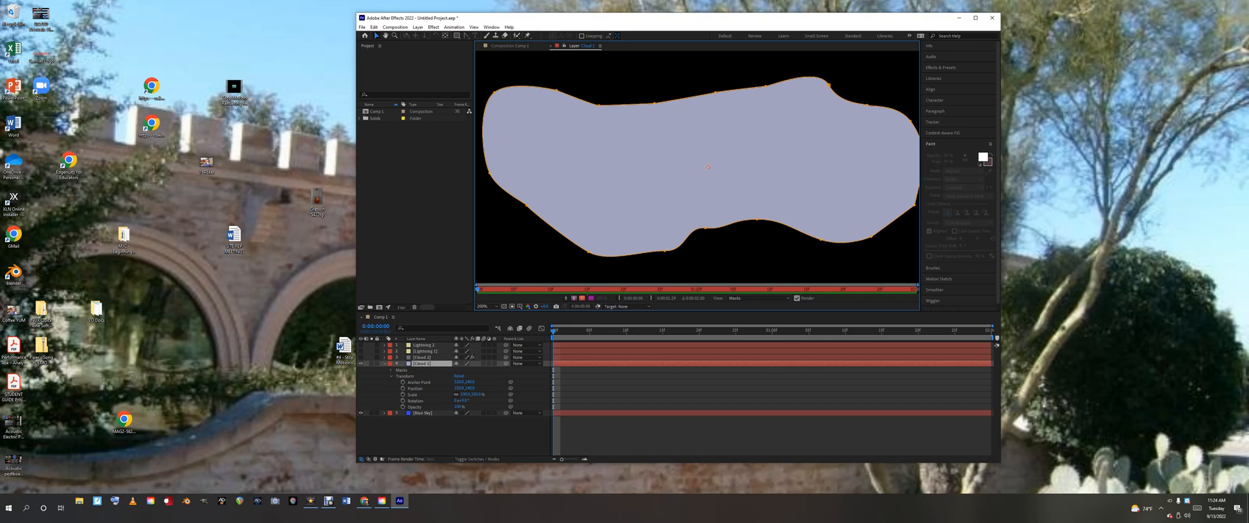
- Curve the lower right vertices of Cloud 1's mask to round off that end
key(space)
drag(708, 167, 680, 170)
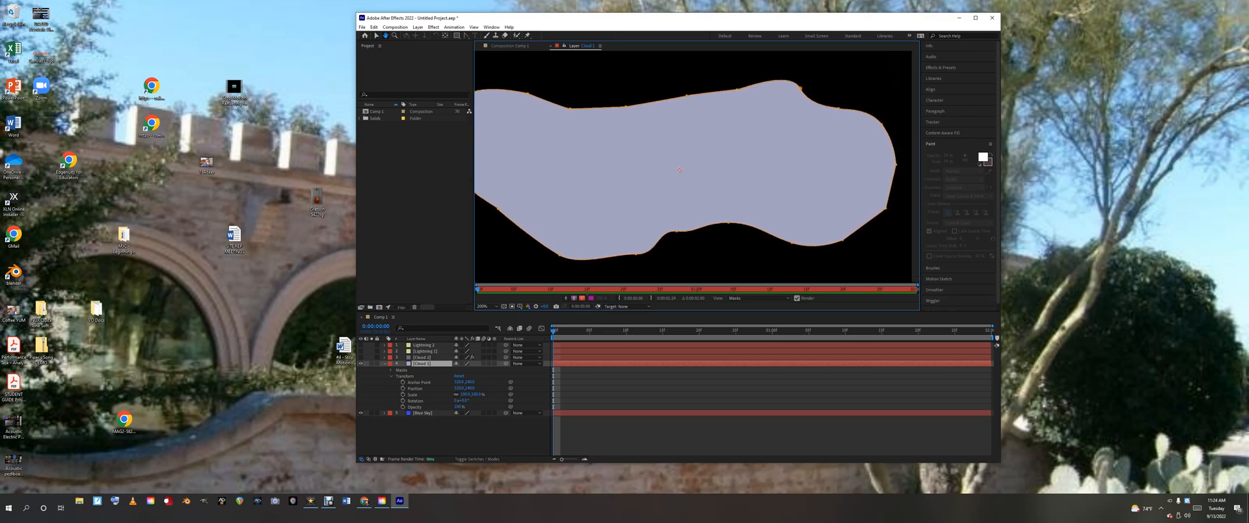
click(467, 36)
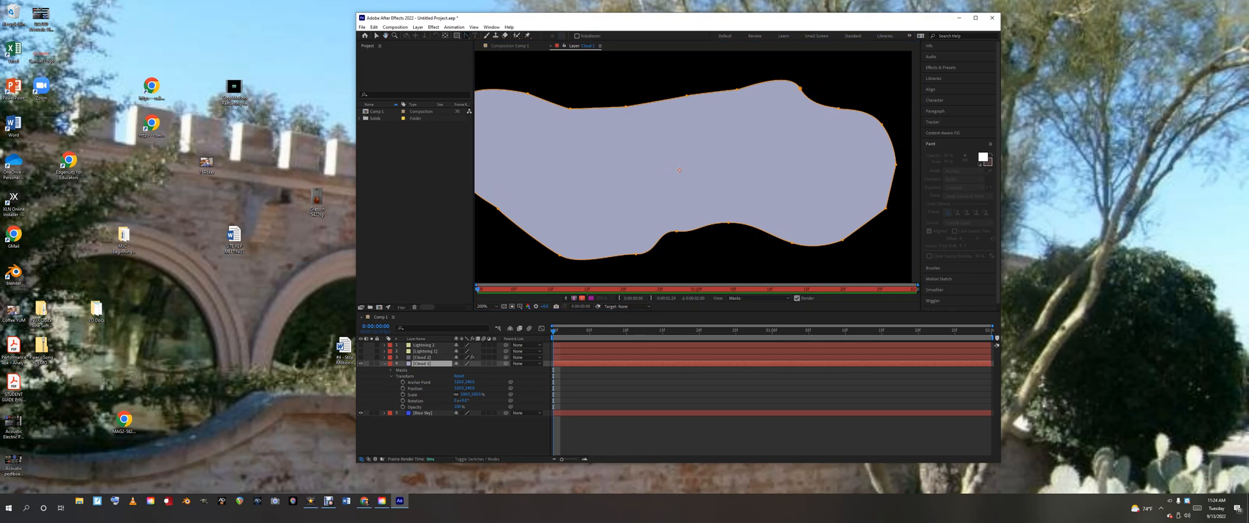
drag(886, 208, 898, 206)
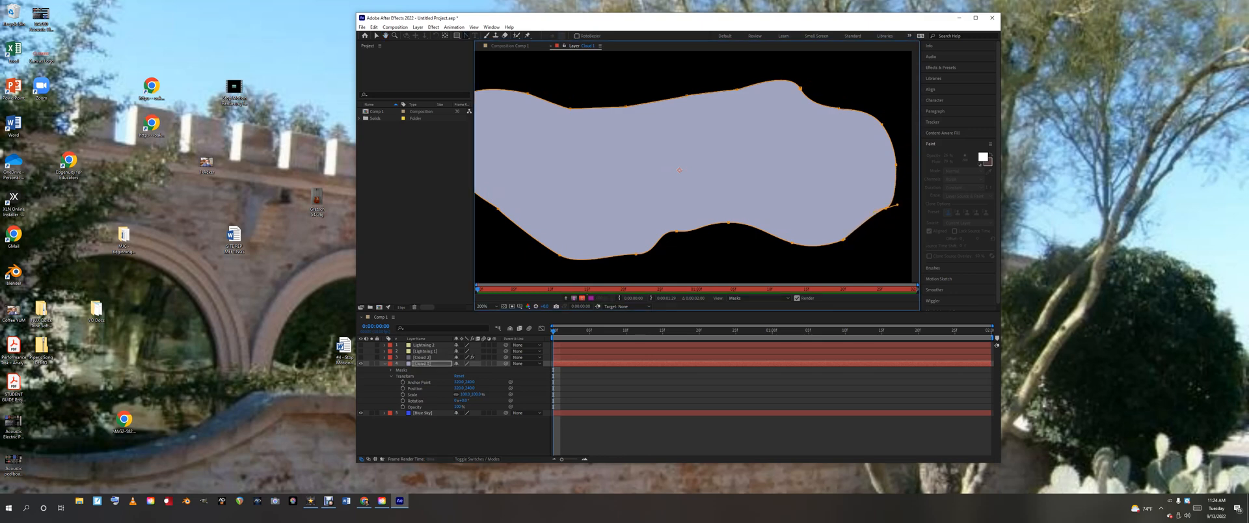
drag(844, 240, 869, 236)
click(843, 241)
- Switch to the Comp 1 composition view and move Cloud 1 up and slightly right in the sky
click(510, 45)
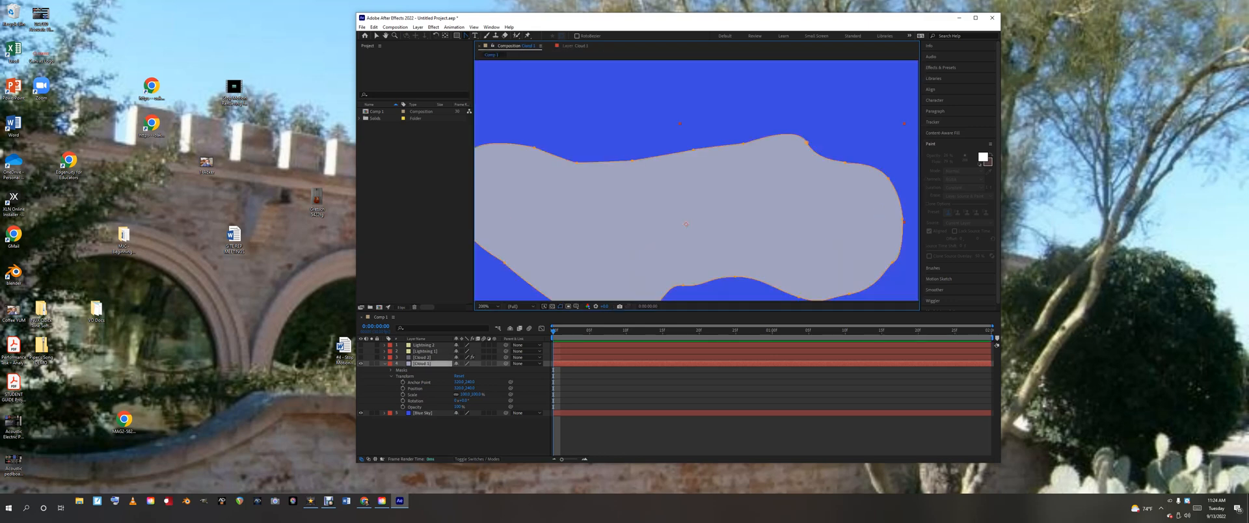
drag(690, 218, 709, 161)
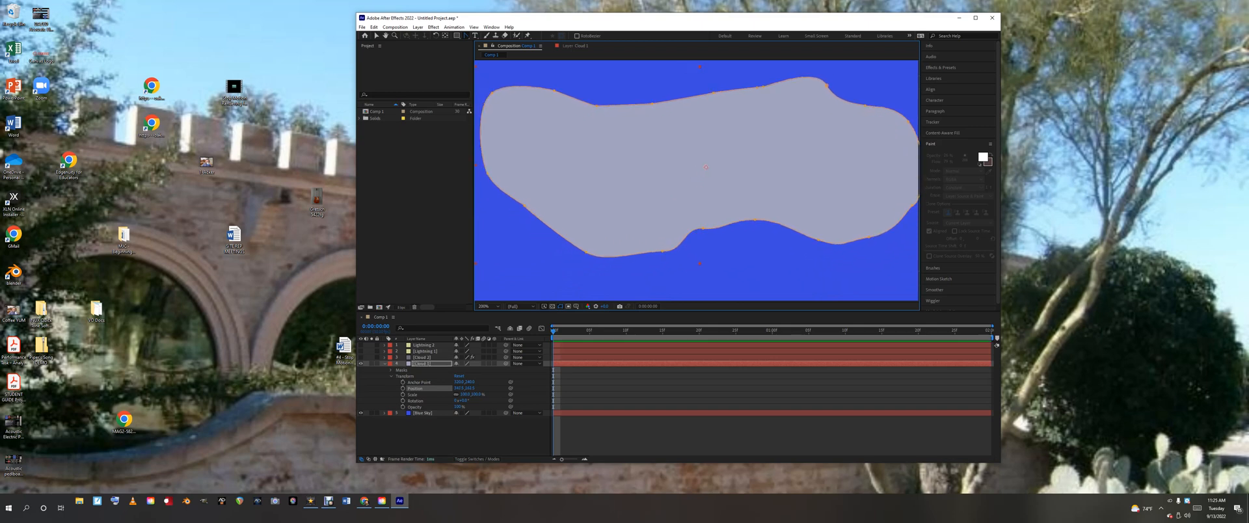
- Open Cloud 1 in its layer viewer and brush soft white highlights on its center, right and left
click(487, 36)
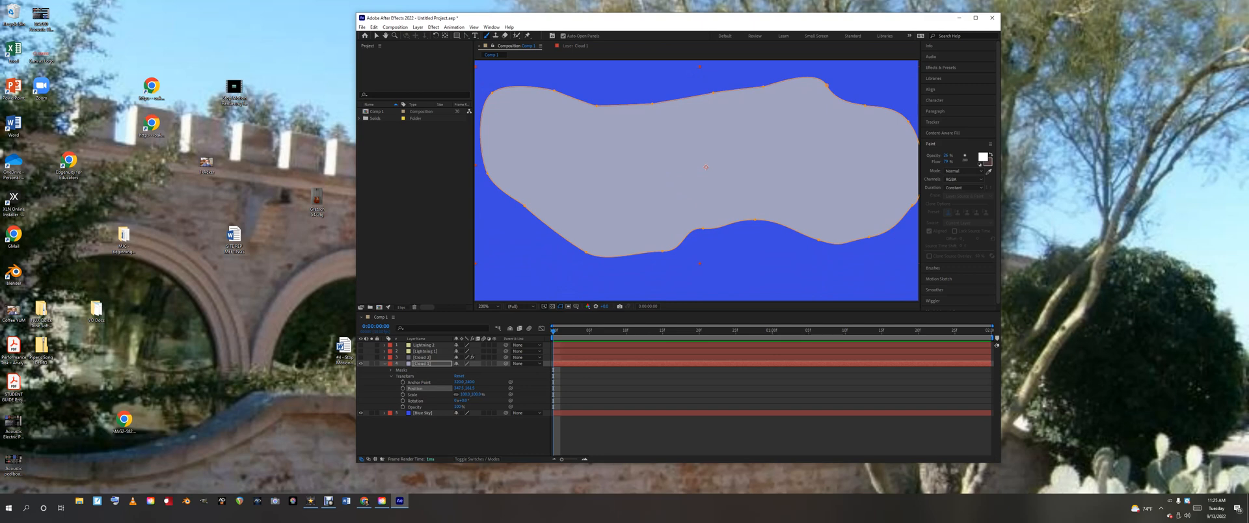
double_click(678, 192)
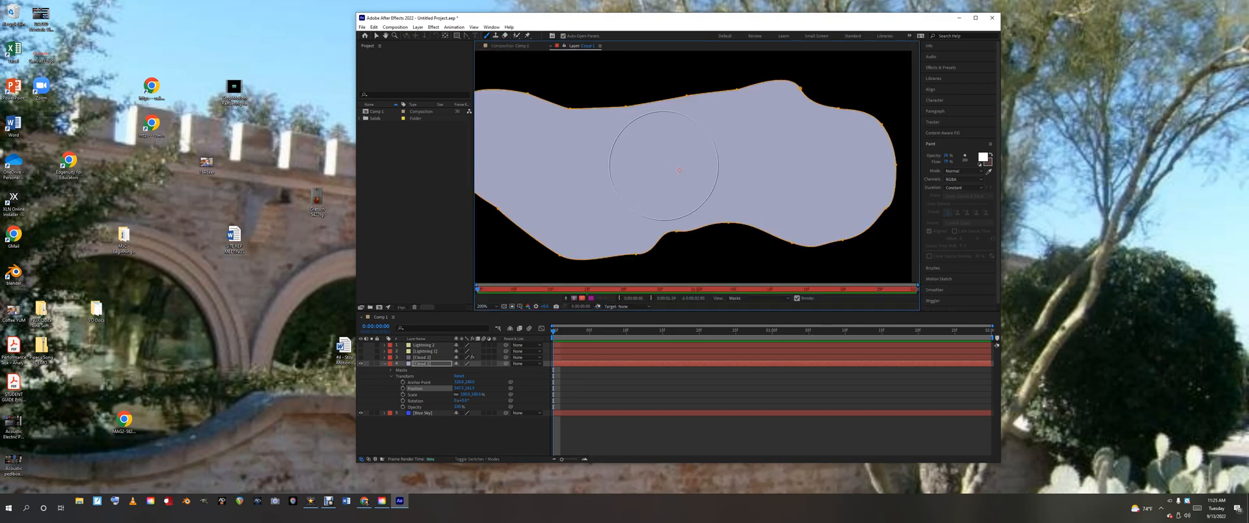
click(652, 168)
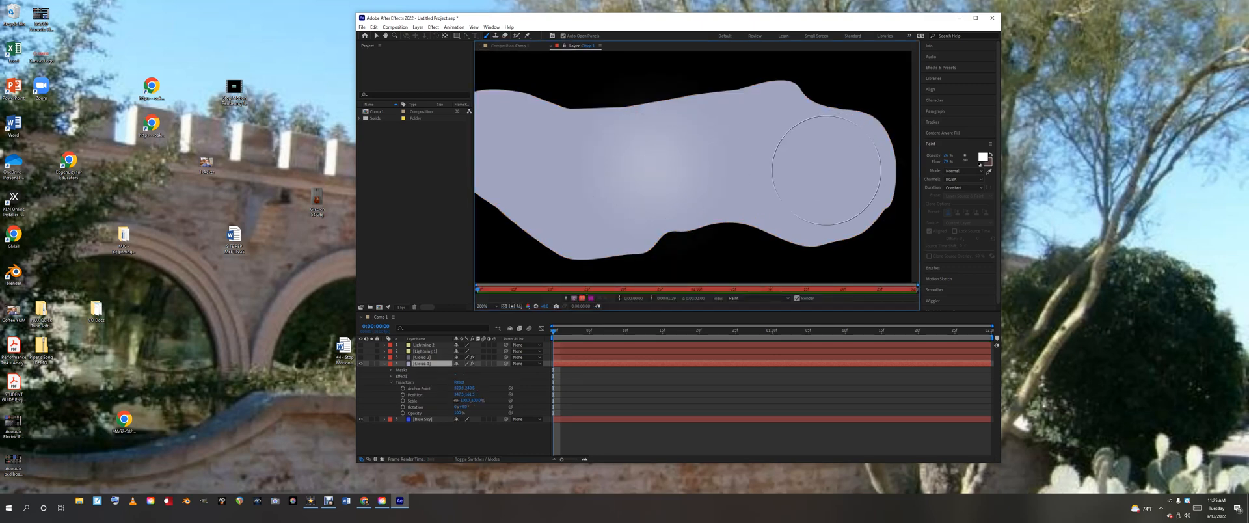
click(824, 172)
click(525, 168)
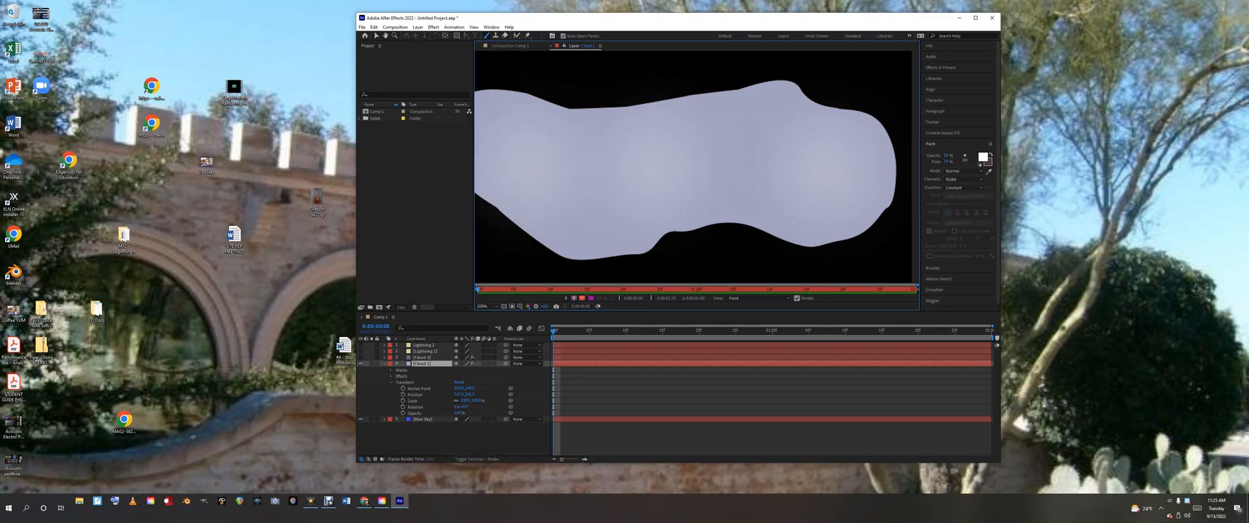
- Choose a soft round brush, swap to the dark paint colour and brush shadow patches across Cloud 1
click(933, 268)
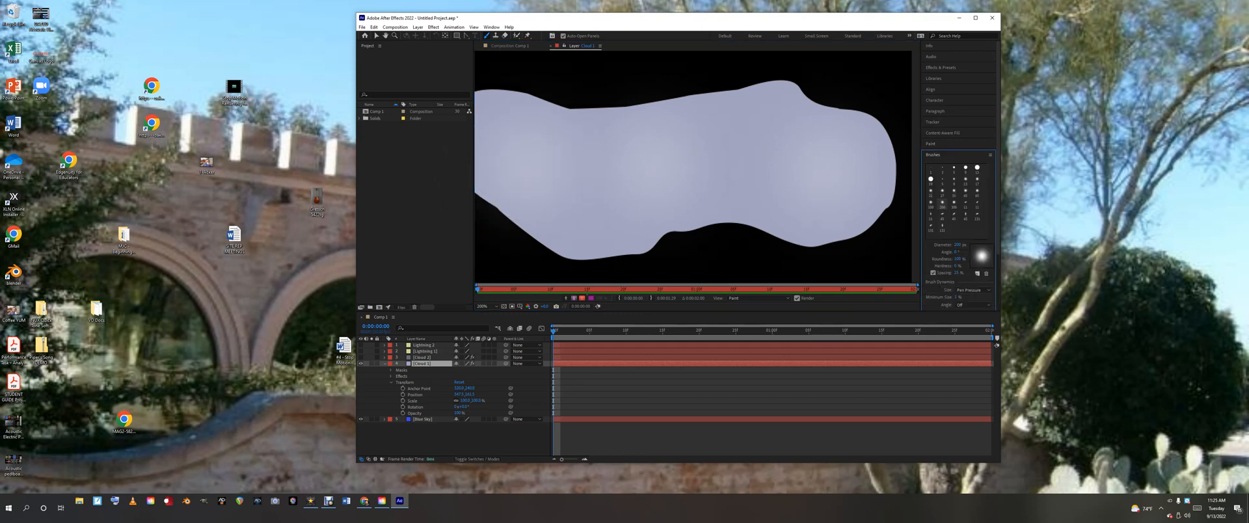
click(931, 203)
click(931, 144)
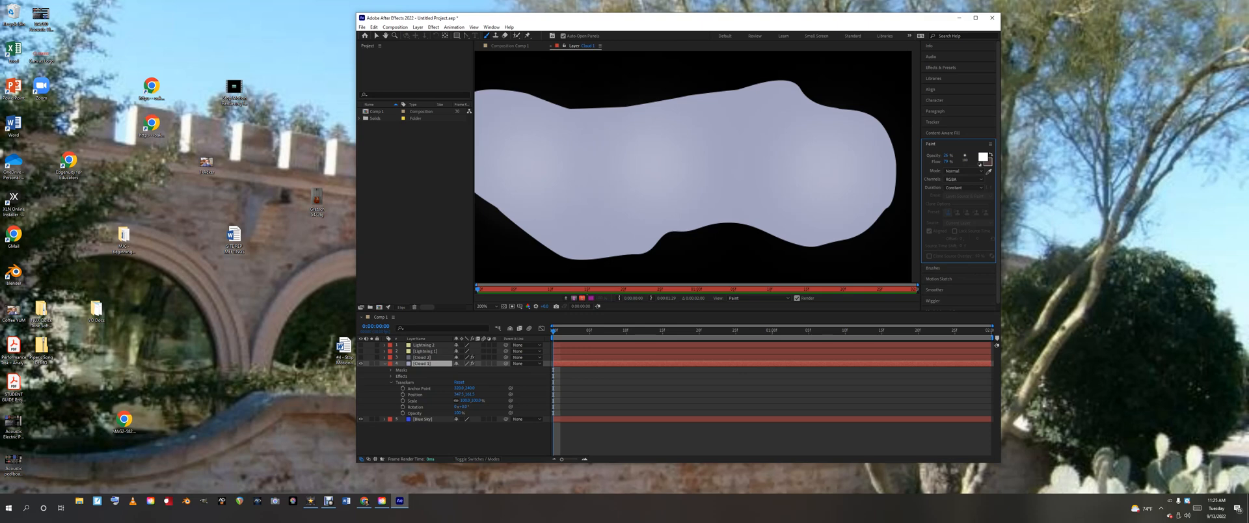
key(x)
drag(860, 189, 805, 205)
drag(698, 202, 676, 205)
drag(615, 224, 530, 209)
drag(485, 134, 549, 133)
drag(682, 133, 755, 122)
drag(841, 145, 846, 146)
click(639, 143)
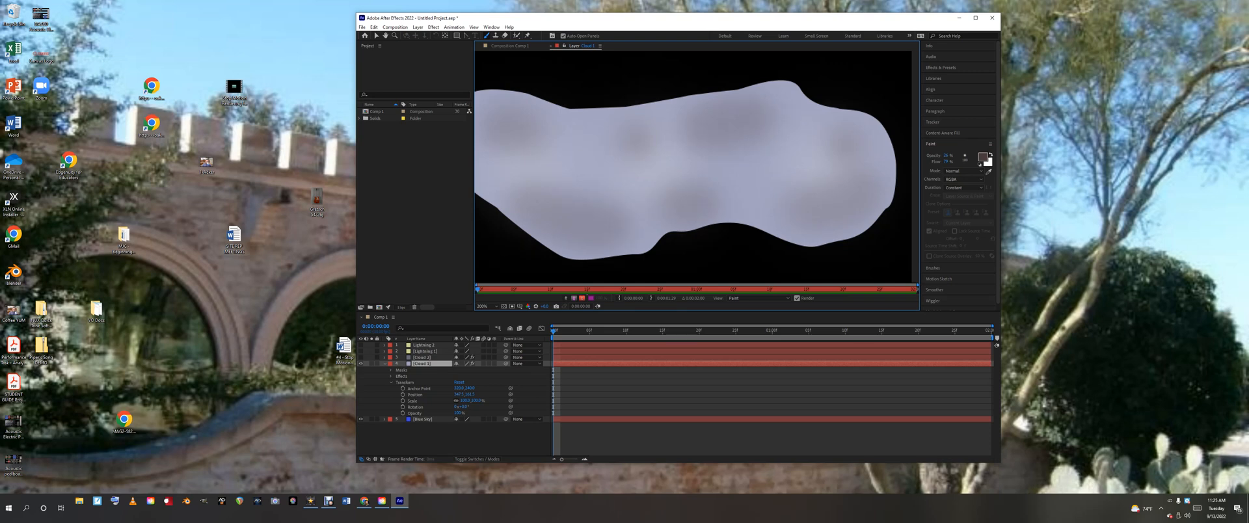
- Lighten the brownish foreground colour and add more soft shading across Cloud 1
click(982, 157)
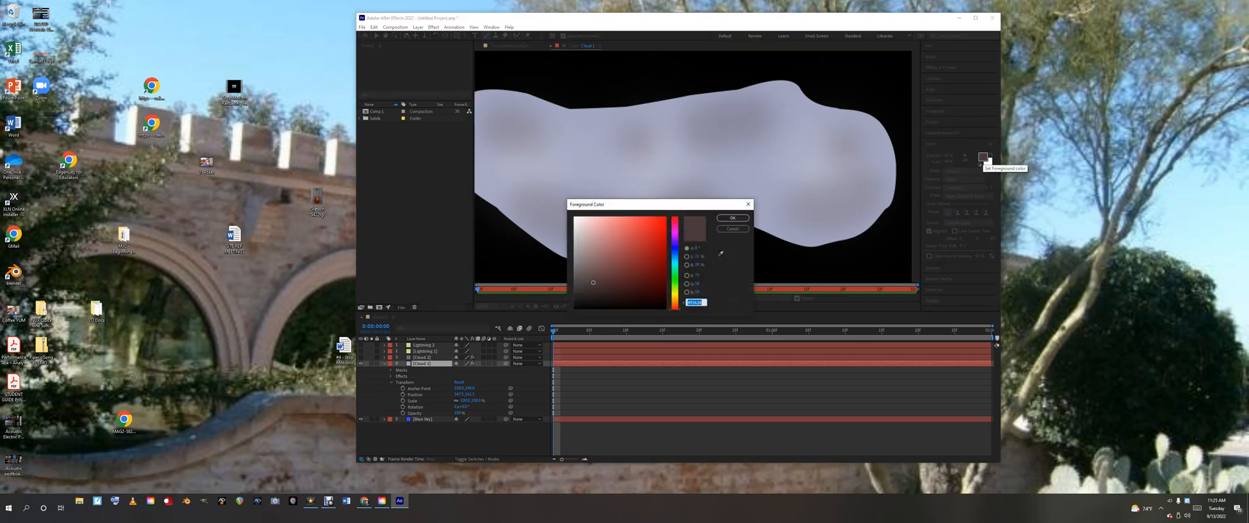
click(595, 270)
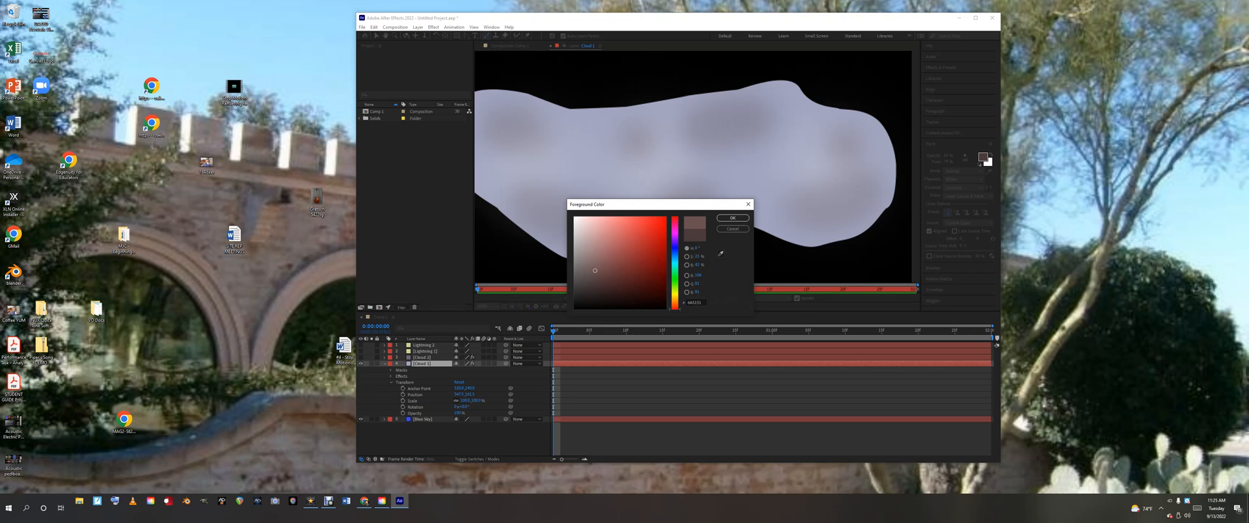
click(733, 218)
click(590, 192)
click(566, 219)
click(516, 179)
click(768, 150)
click(852, 200)
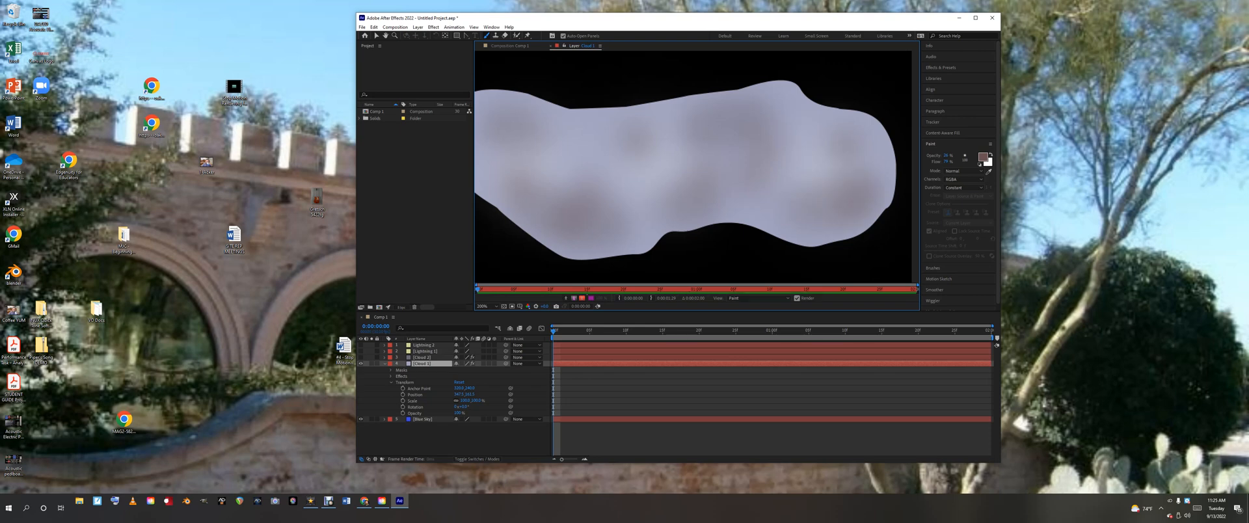
drag(634, 139, 605, 142)
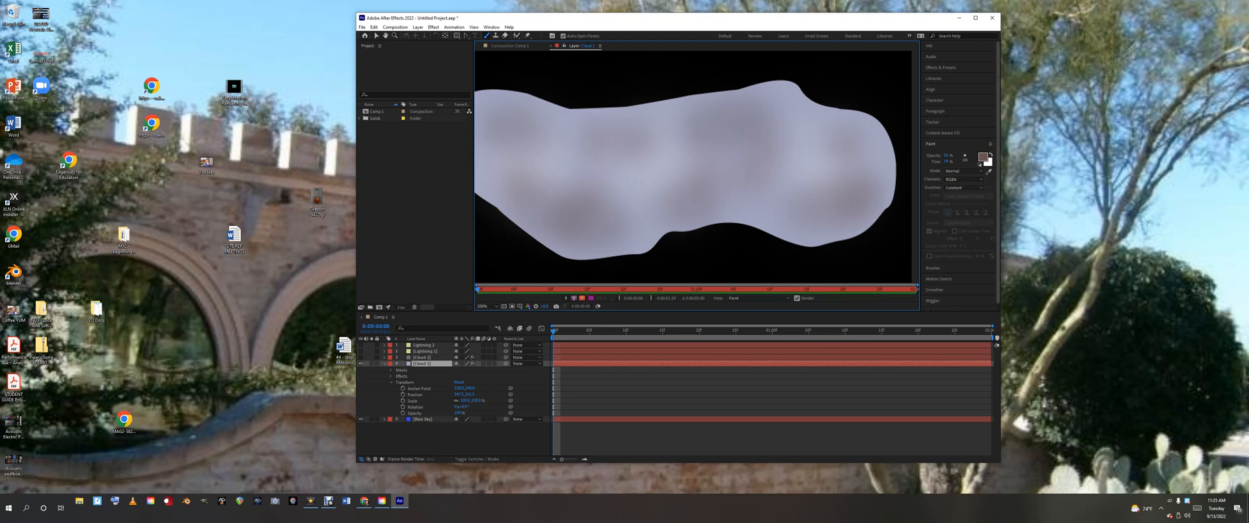
- Swap back to white, pick a smaller soft round brush and dab highlights over Cloud 1
click(983, 157)
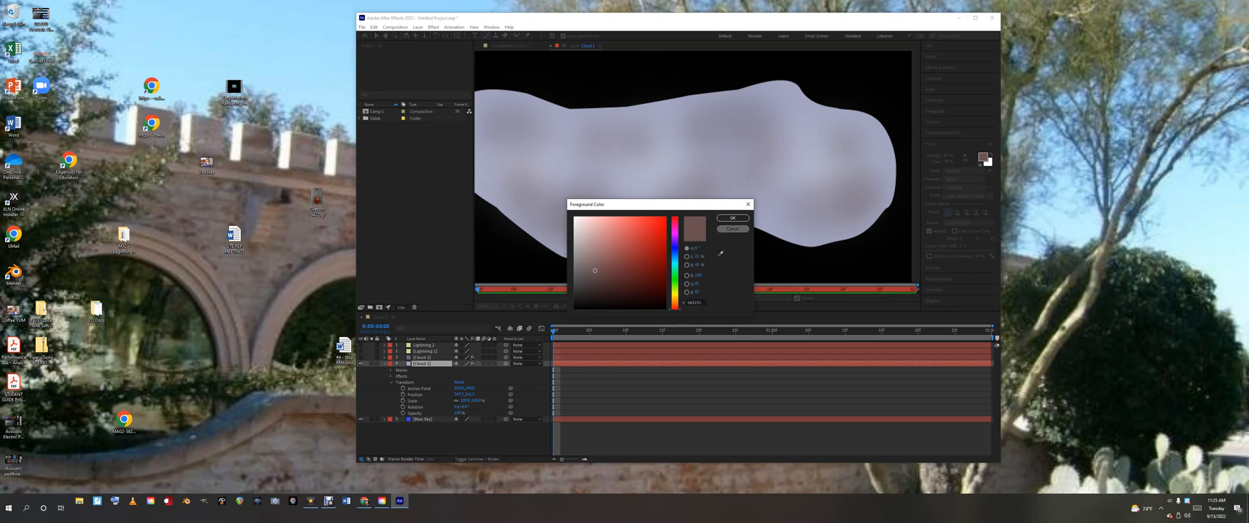
click(734, 229)
key(x)
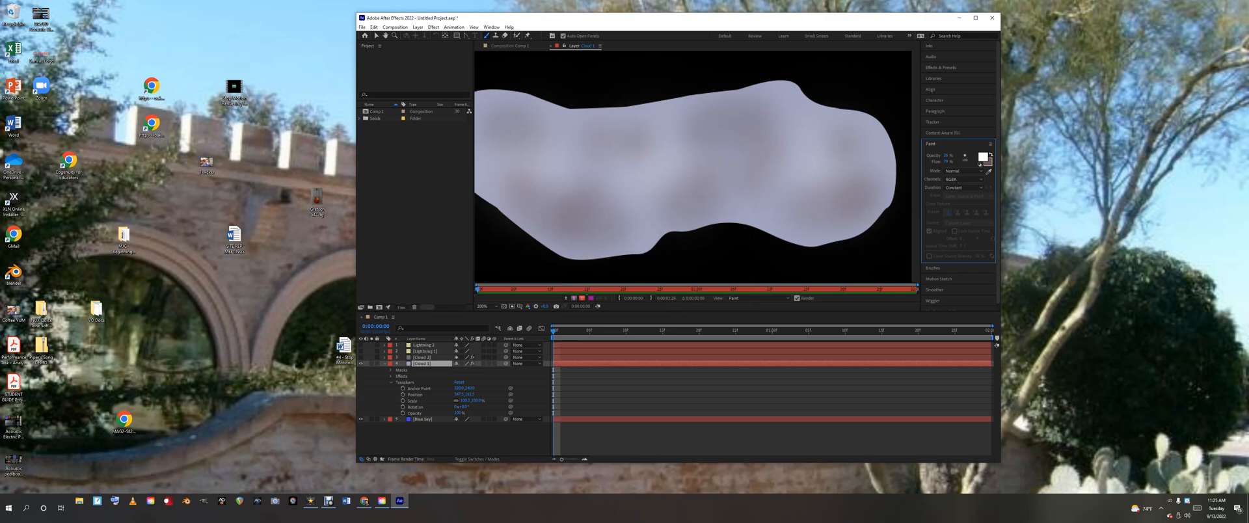
click(933, 268)
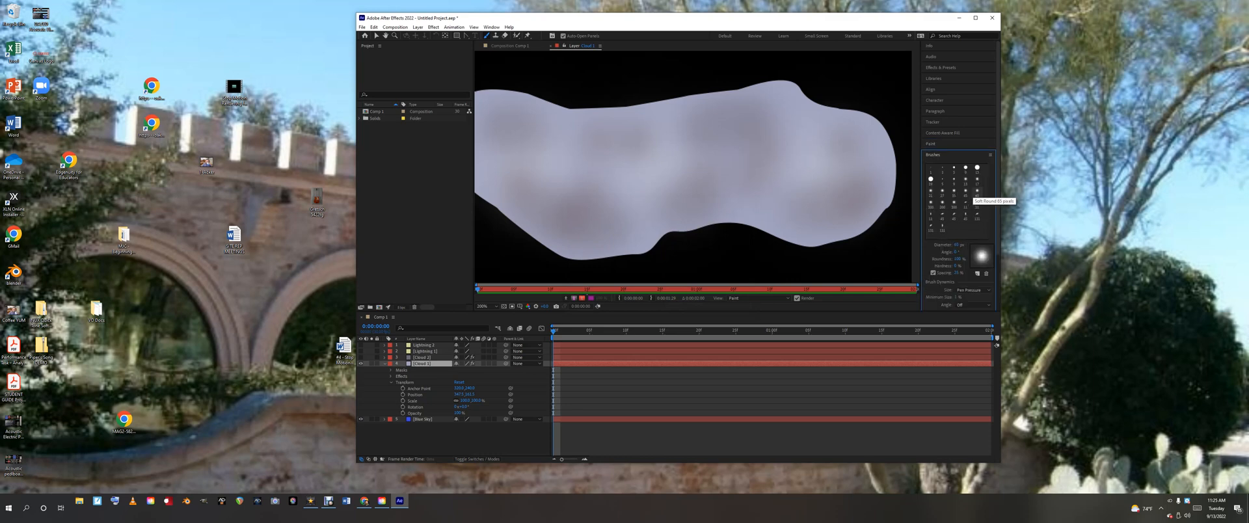
drag(867, 169, 843, 152)
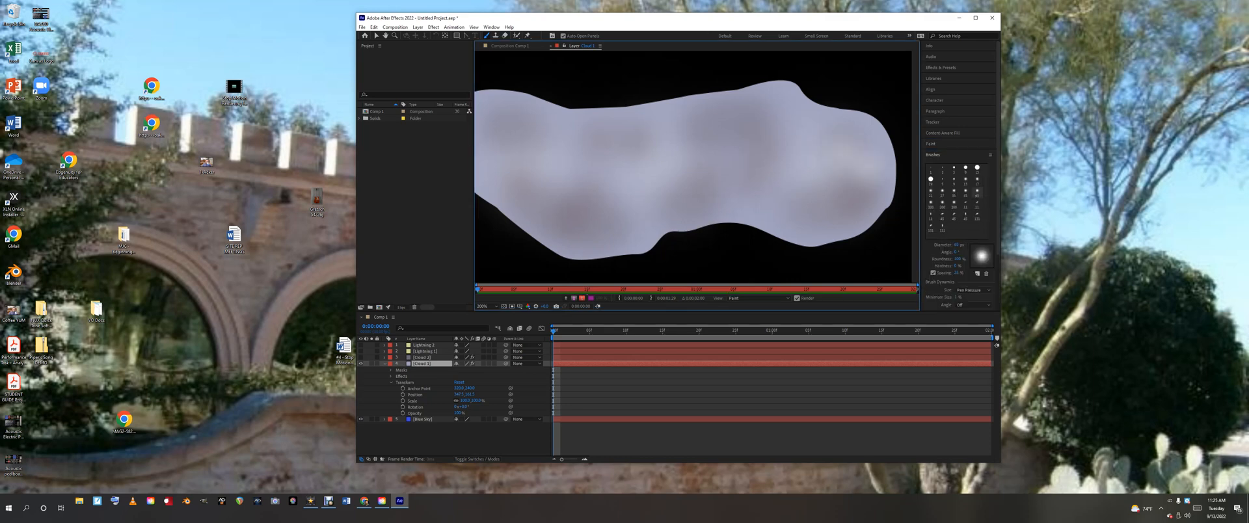
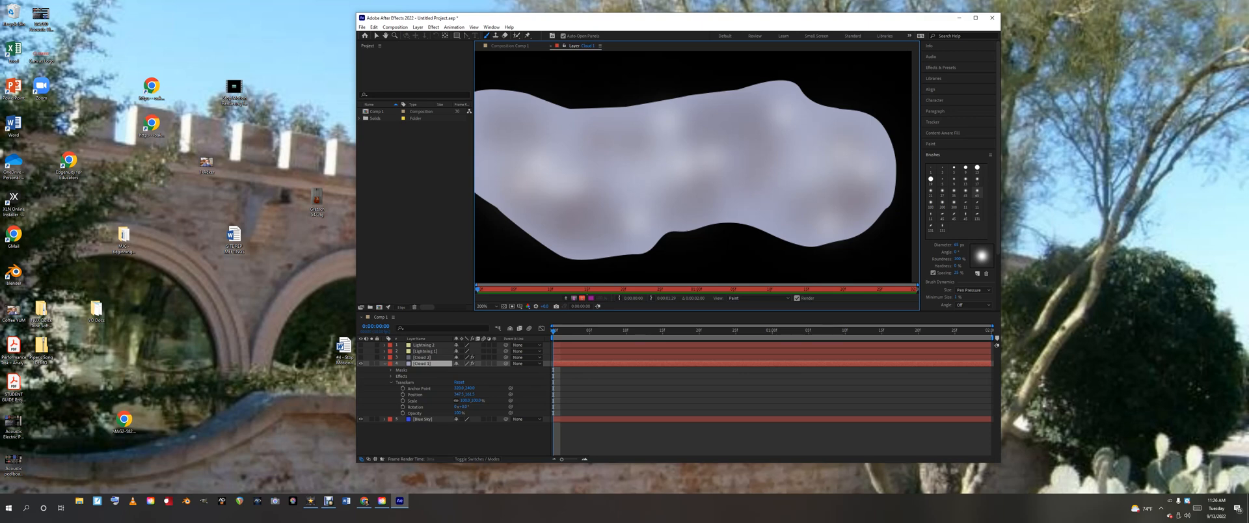
- Feather Cloud 1's mask edge more, lower its Mask Opacity slightly and start keyframing both properties
click(391, 370)
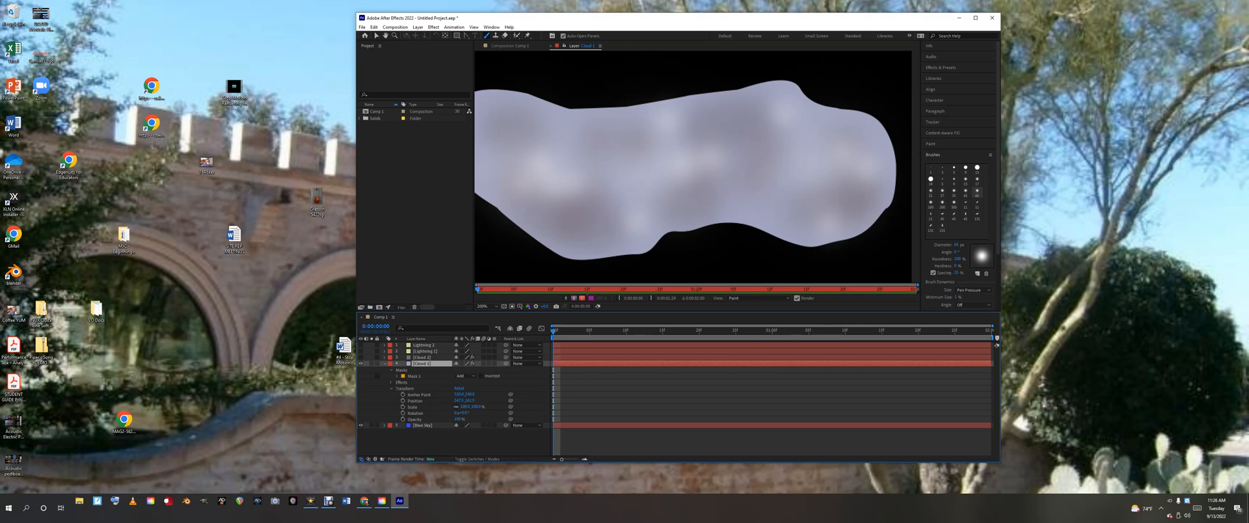
click(397, 376)
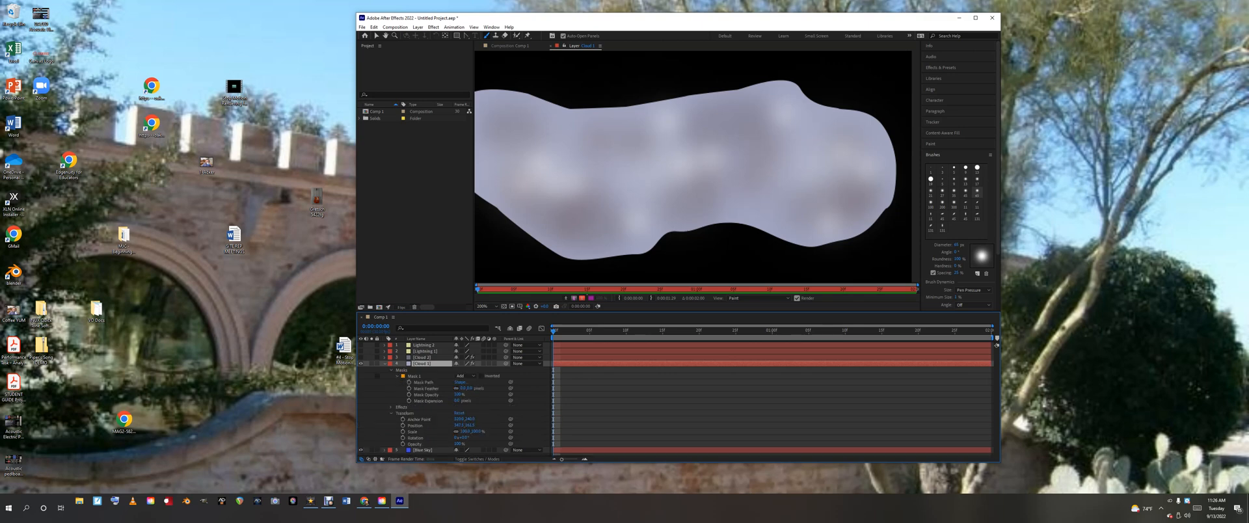
drag(469, 388, 474, 388)
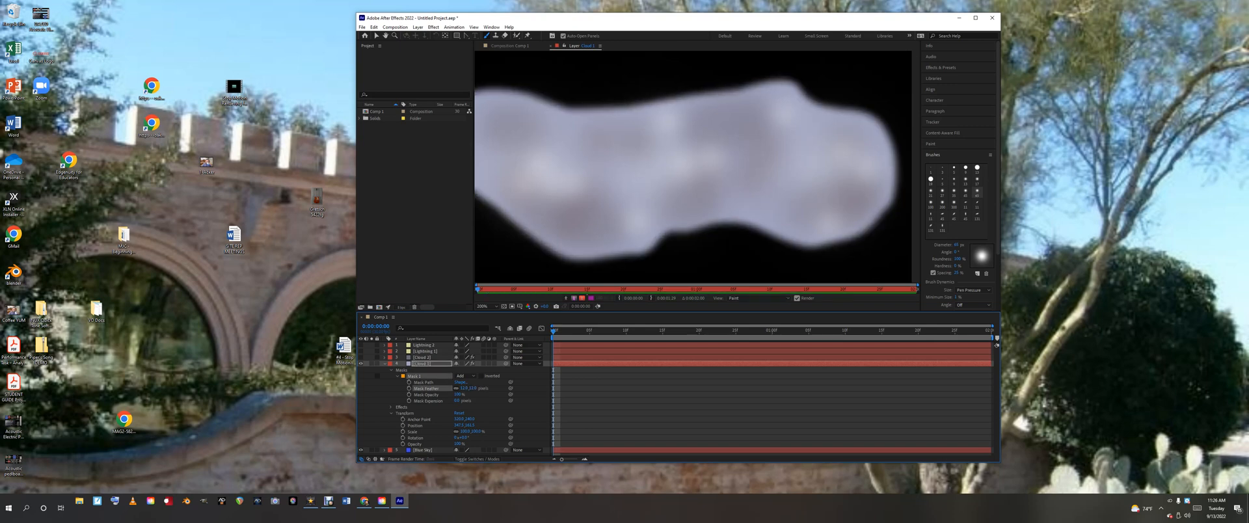
drag(458, 394, 454, 395)
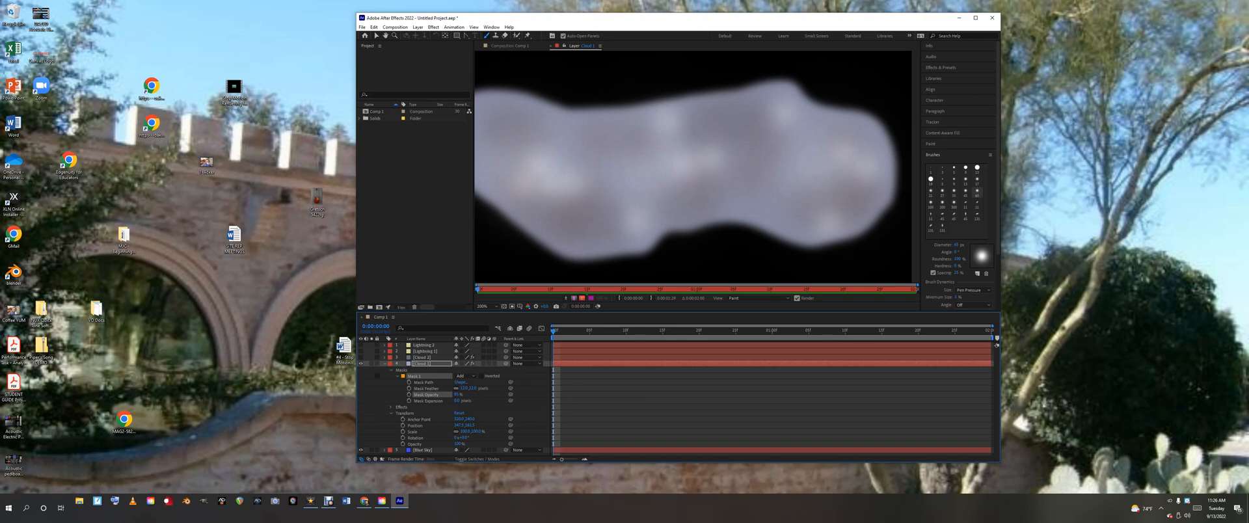
click(410, 394)
click(409, 388)
click(391, 370)
click(385, 364)
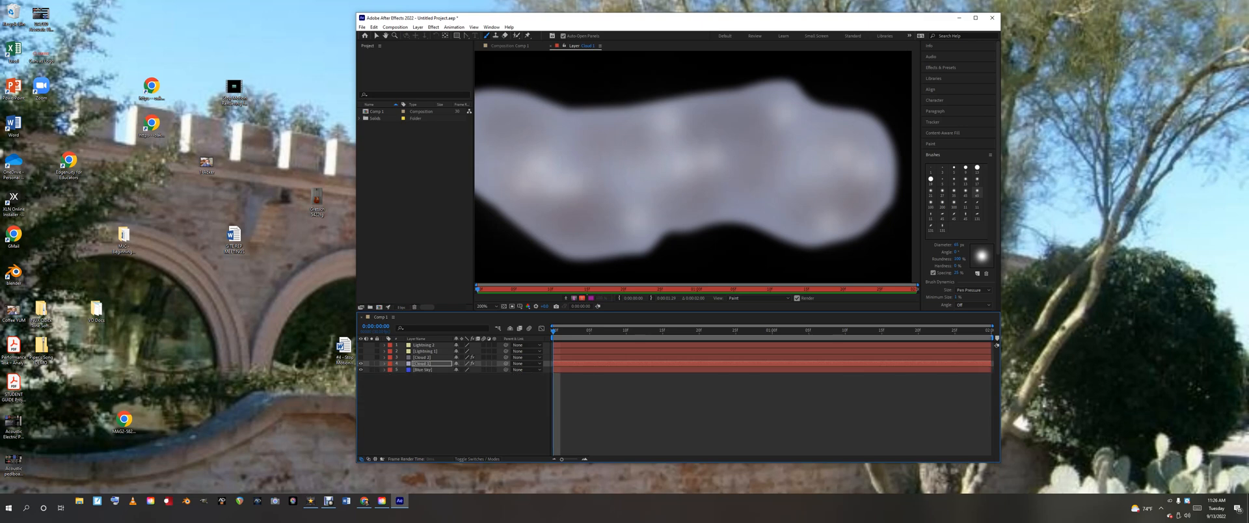
- Return to the Comp 1 composition view, hide the mask outlines and make Cloud 2 visible
click(510, 47)
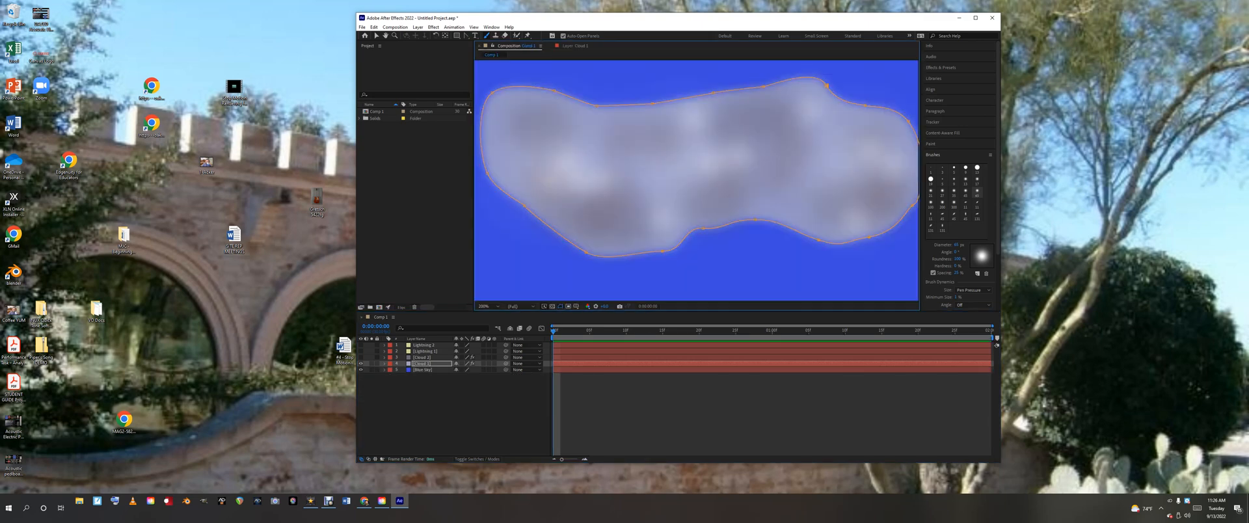
click(561, 307)
click(423, 357)
click(361, 357)
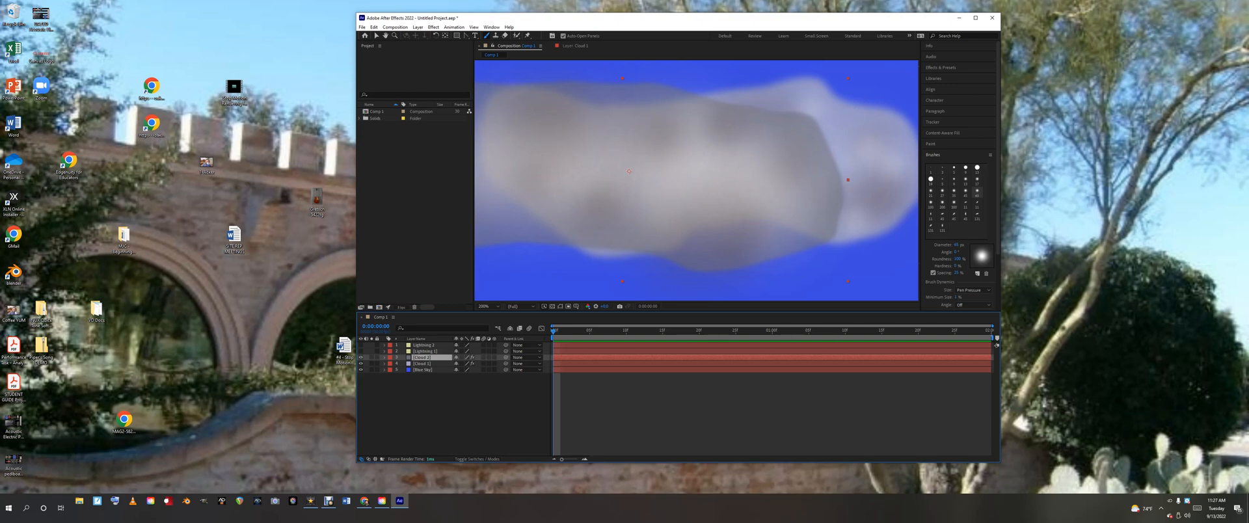
- Adjust the Mask Opacity of Cloud 2's mask and start keyframing it
click(423, 364)
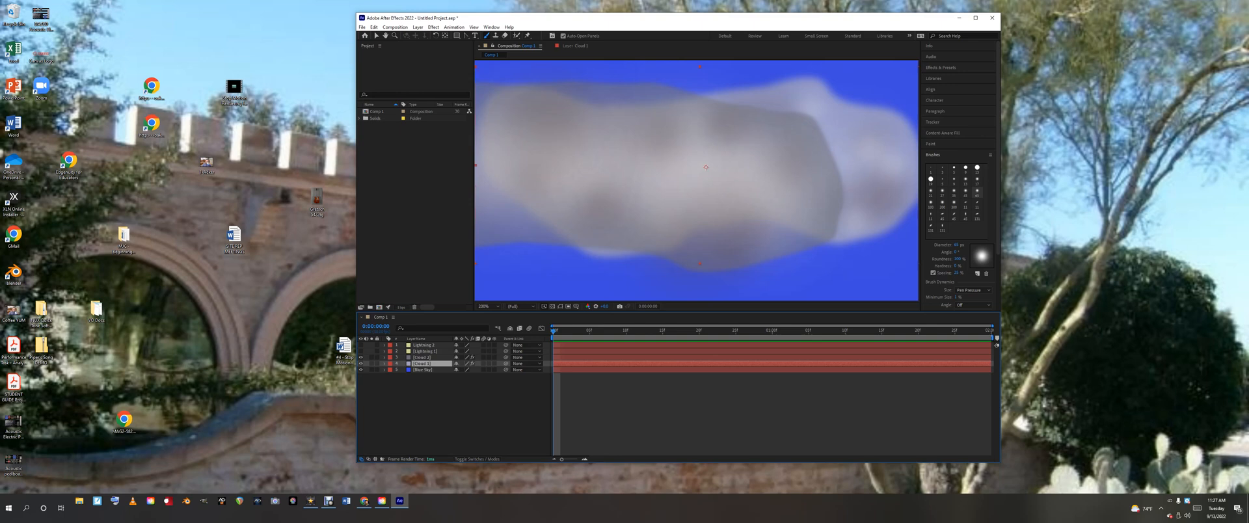
click(385, 357)
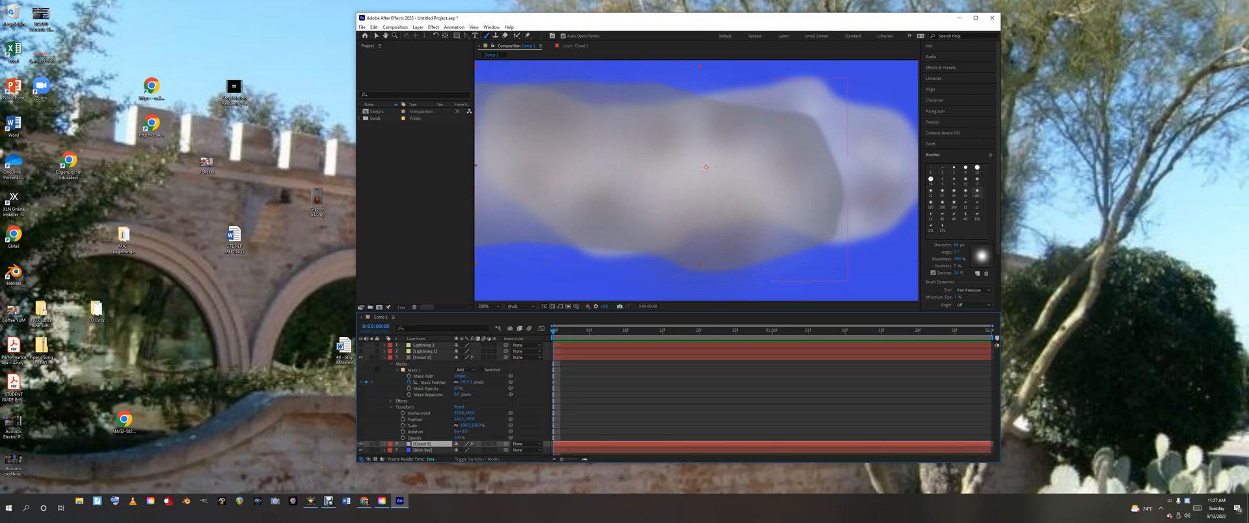
click(423, 357)
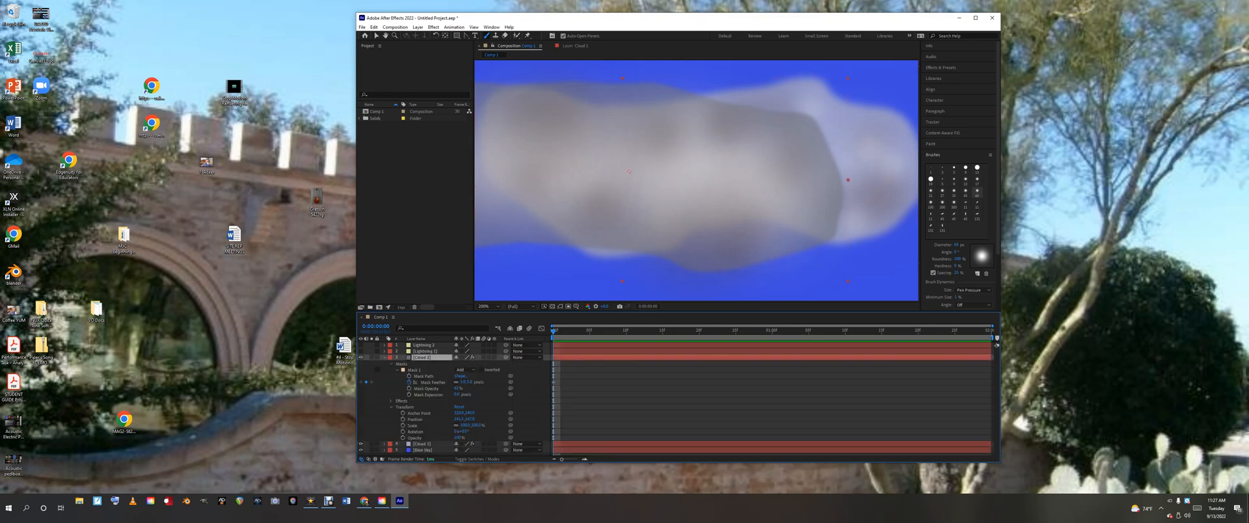
drag(457, 388, 469, 388)
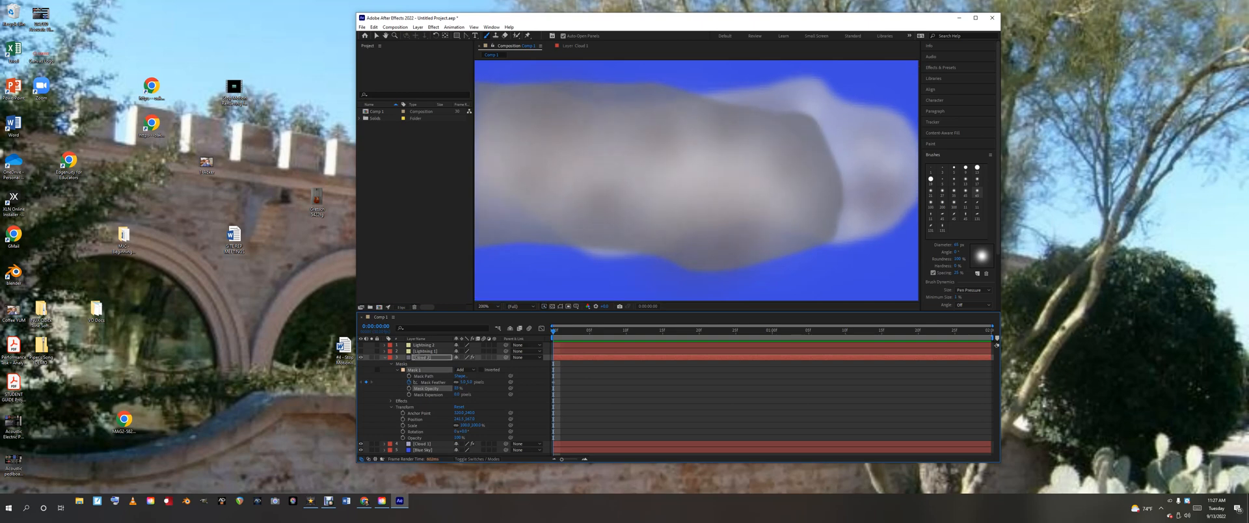
drag(458, 389, 457, 389)
click(410, 388)
click(391, 363)
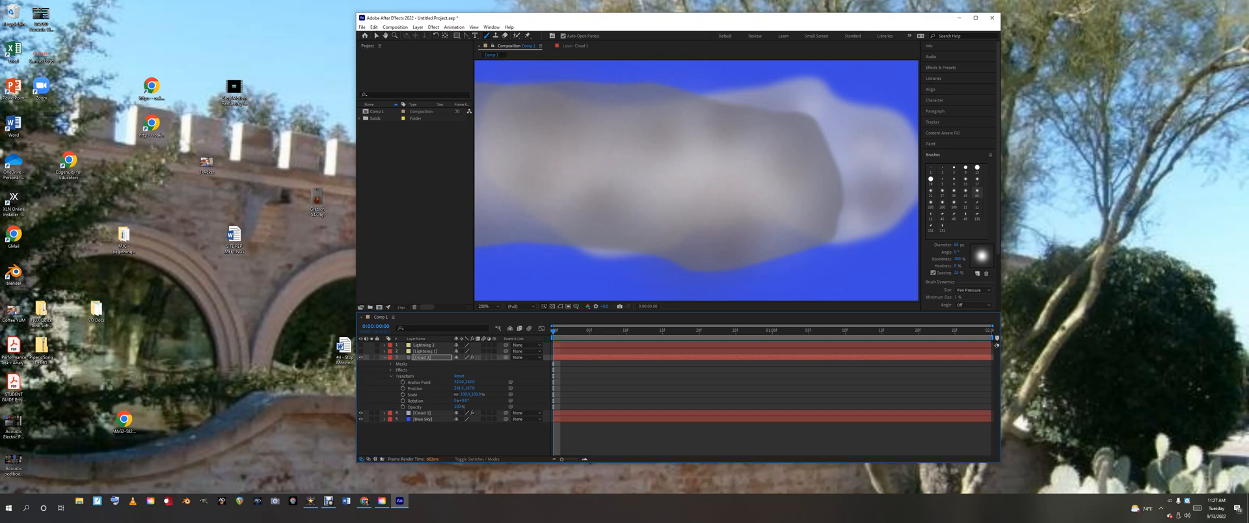
click(384, 357)
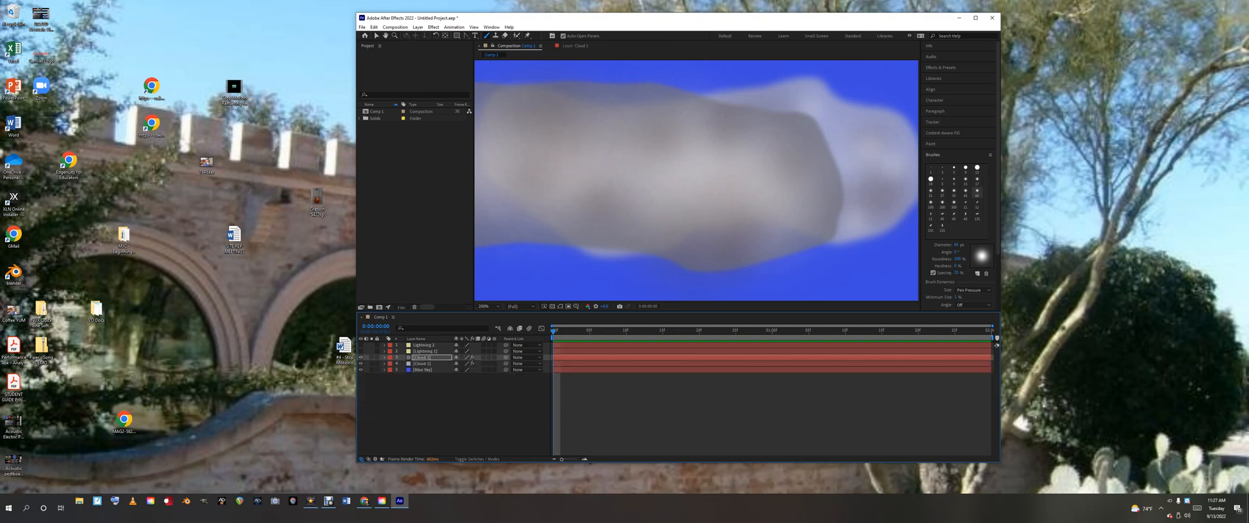
- Check both lightning bolts against the clouds by briefly showing and hiding their layers
click(362, 352)
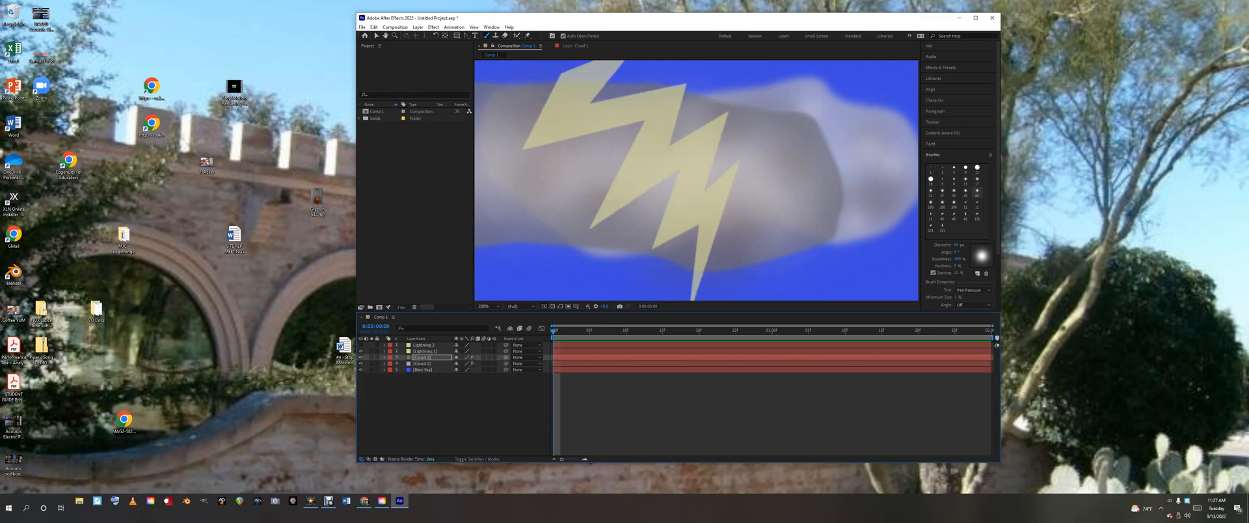
click(361, 345)
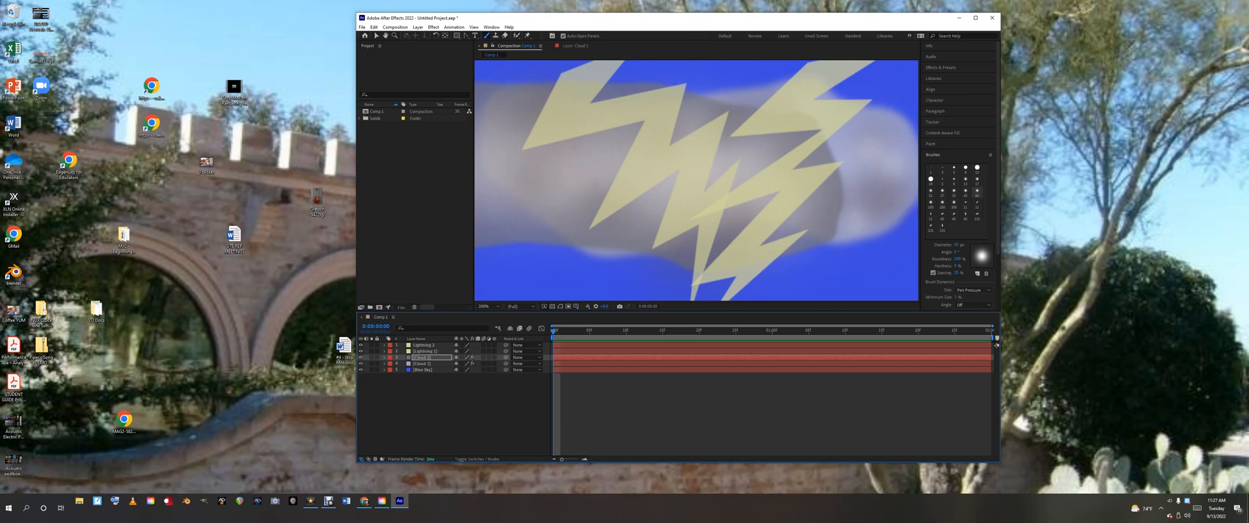
click(362, 345)
click(361, 352)
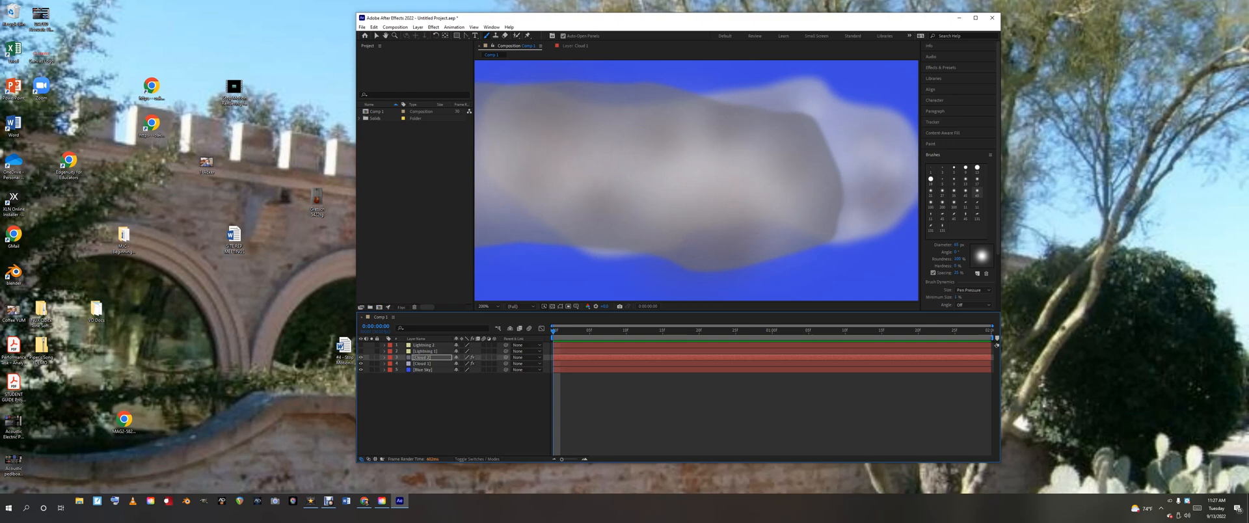
- Expand Cloud 2's Transform properties and move the cloud up and left out of the frame with the Selection tool
click(385, 357)
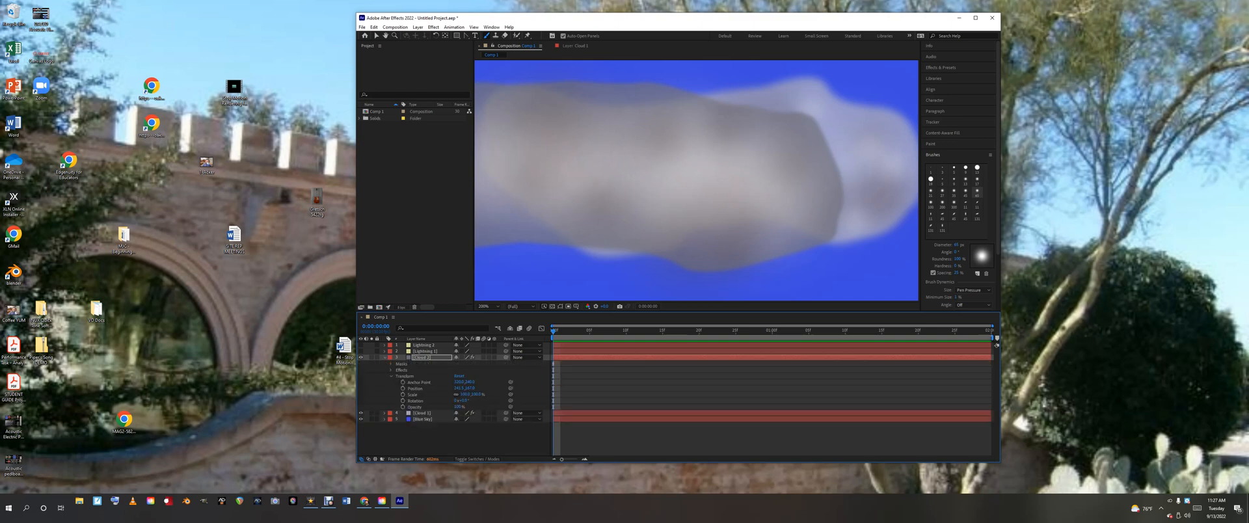
click(416, 388)
click(630, 171)
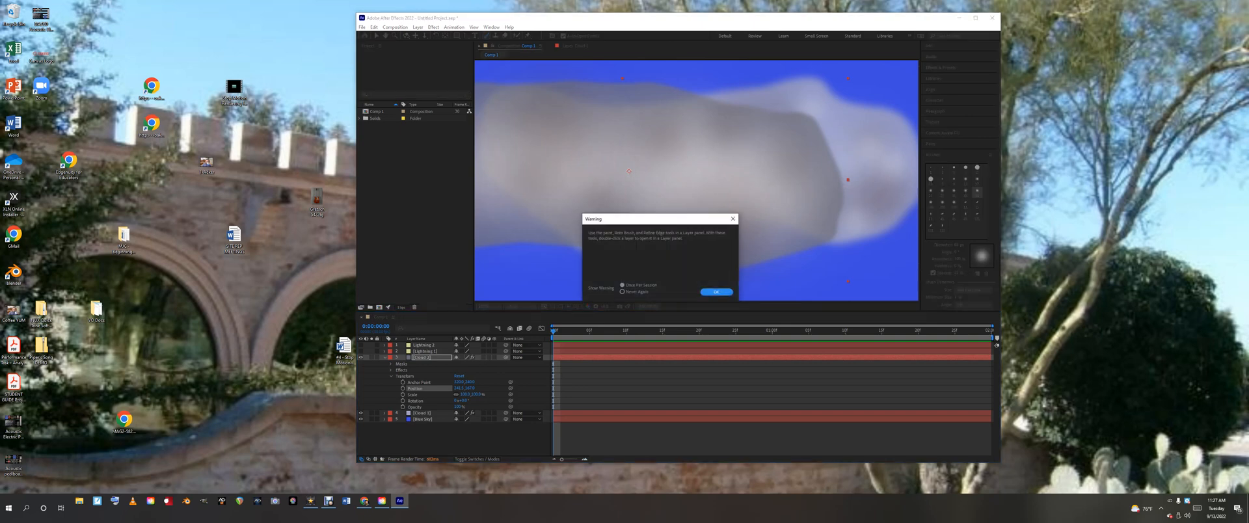
key(Return)
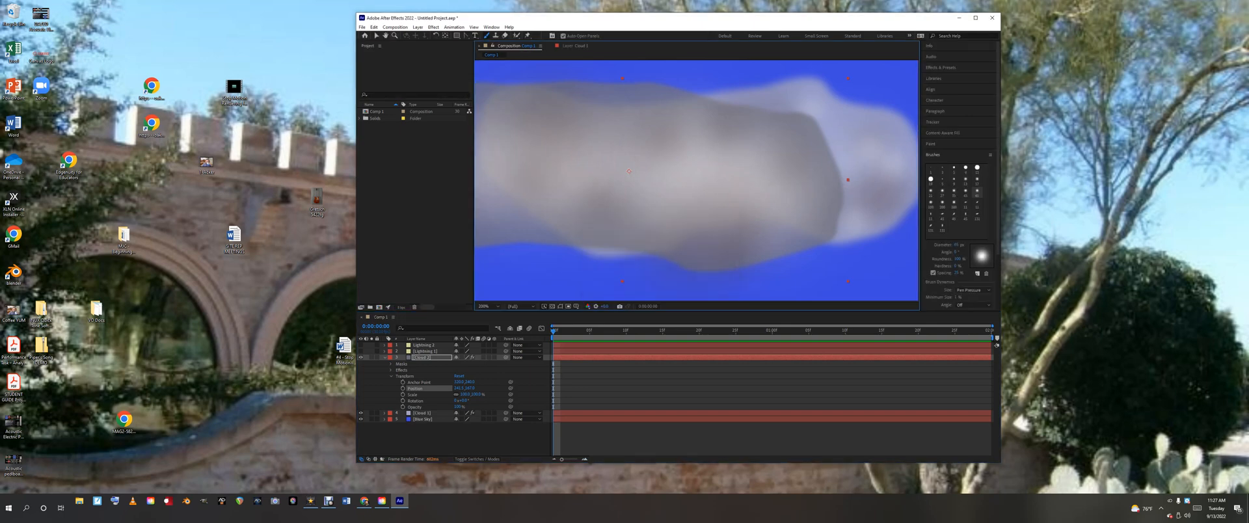
key(v)
drag(629, 171, 211, 4)
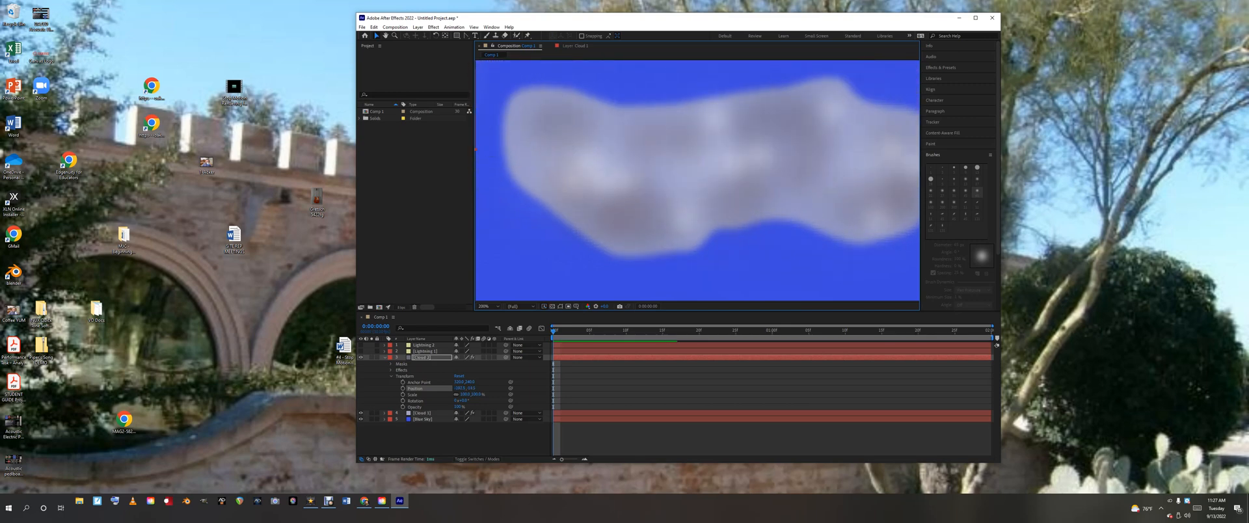
- Hide Cloud 1, set a starting Position keyframe for Cloud 2 and play the timeline forward to frame 12
click(422, 413)
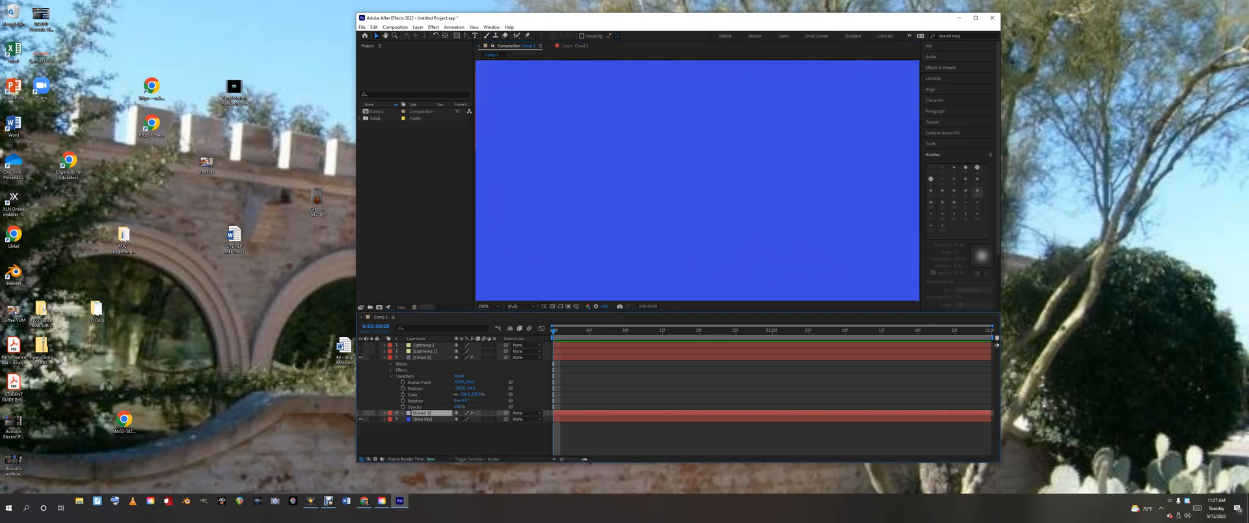
click(422, 357)
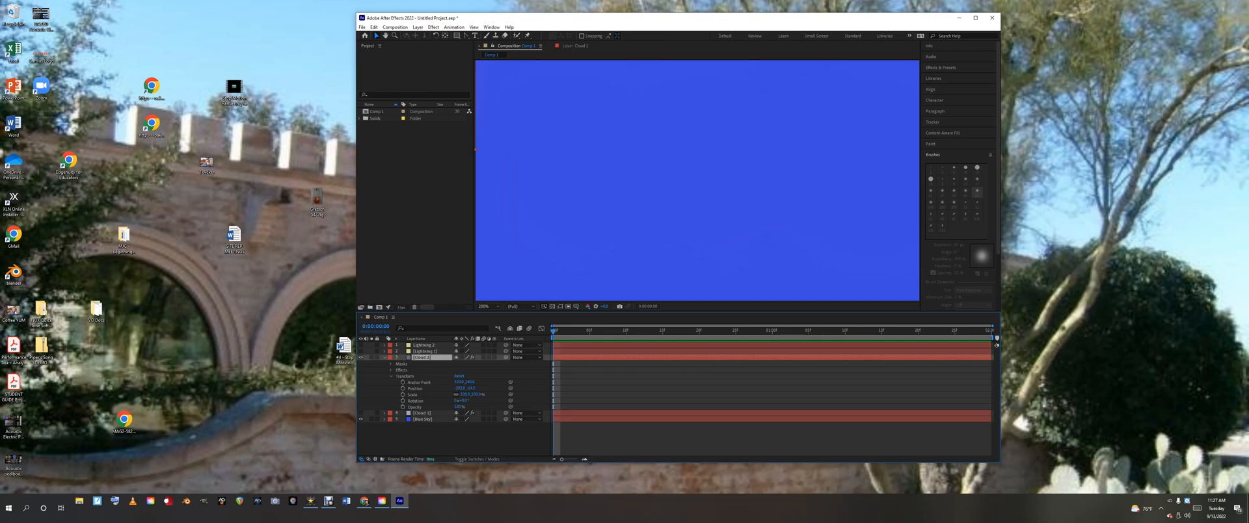
click(403, 389)
key(space)
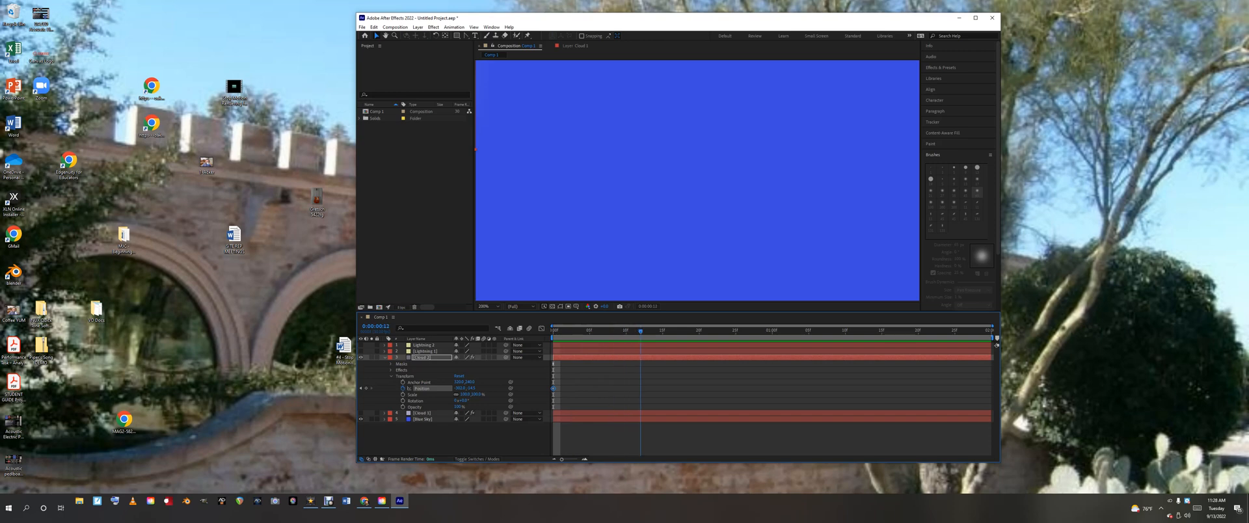
- At frame 20, change Cloud 2's X and Y Position so the cloud spans the upper part of the frame
key(Page_Down)
key(Page_Down)
key(Page_Down)
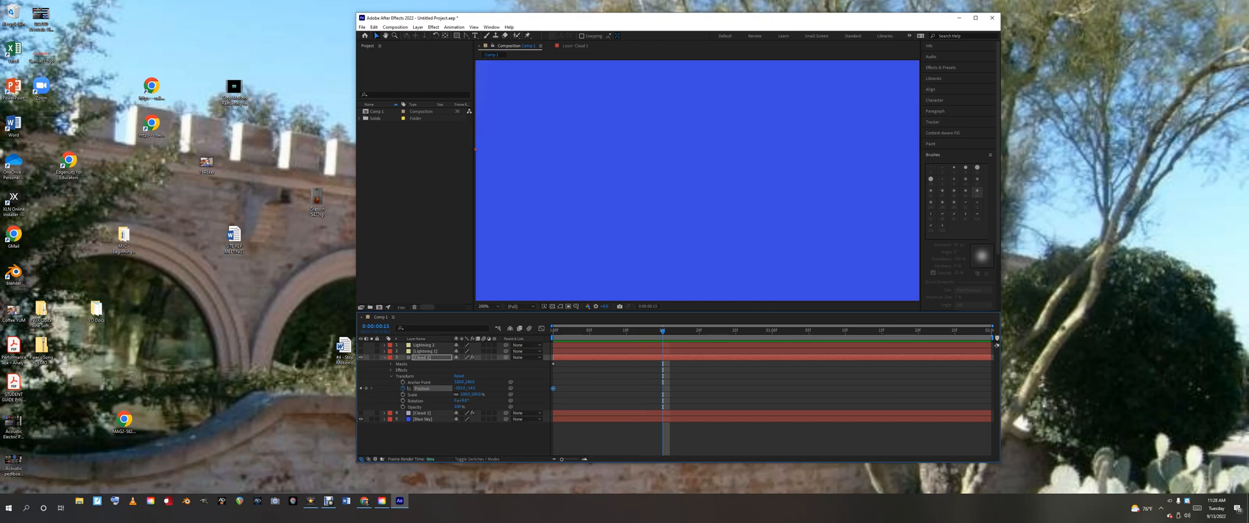
key(Page_Down)
key(Page_Down)
key(Page_Down)
key(Page_Down)
key(Page_Down)
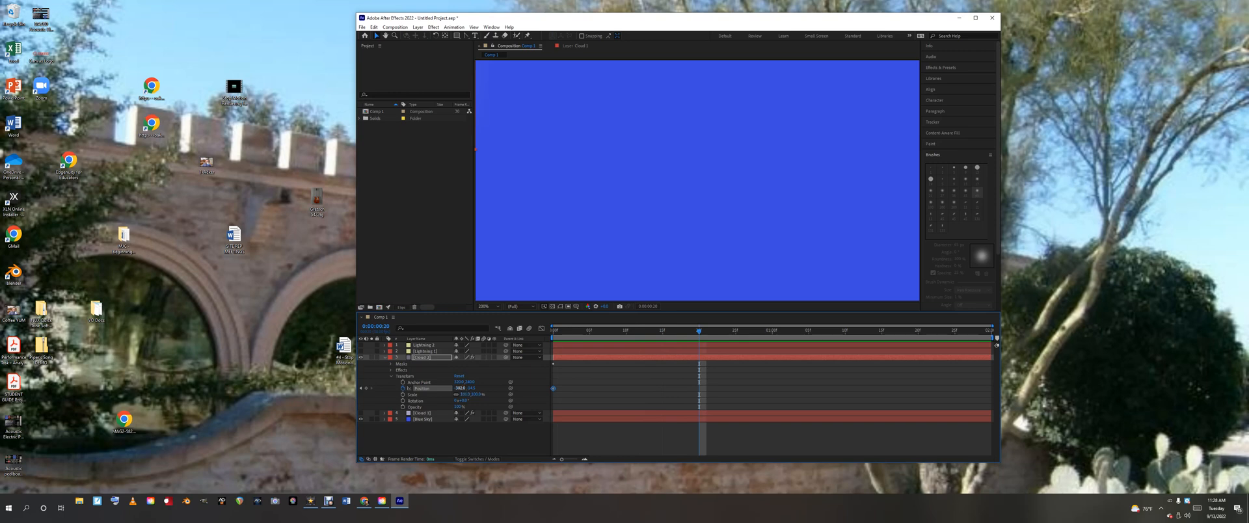
drag(471, 388, 474, 388)
drag(460, 389, 685, 388)
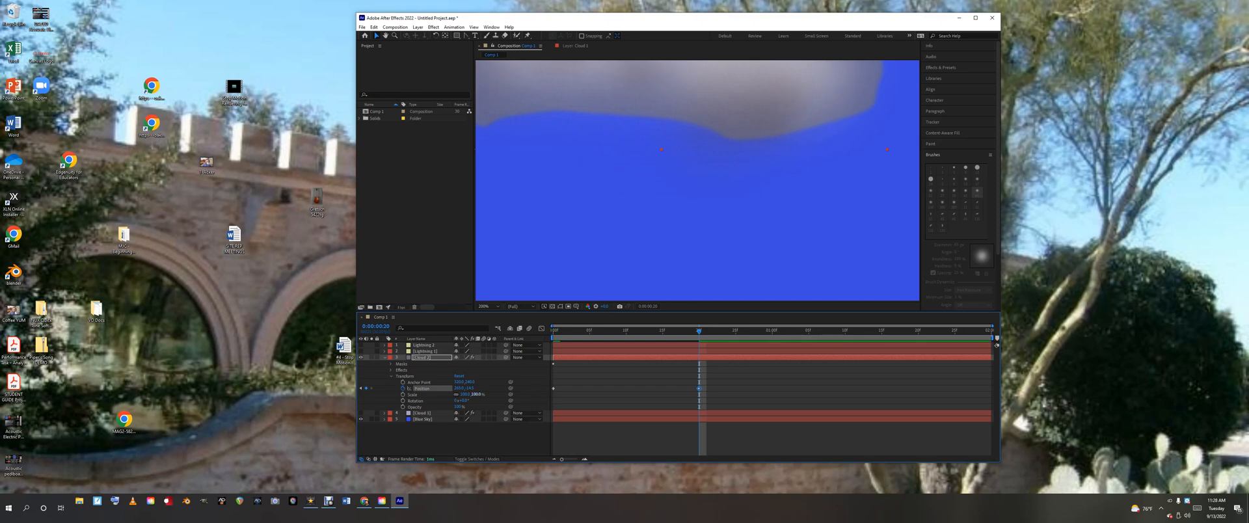
drag(469, 389, 505, 389)
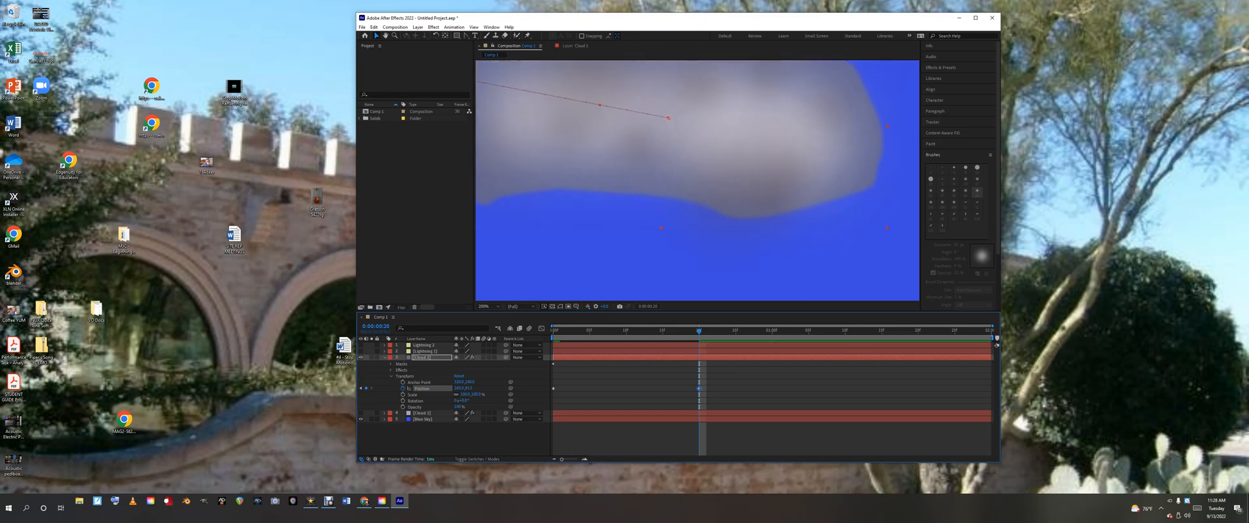
drag(506, 388, 473, 388)
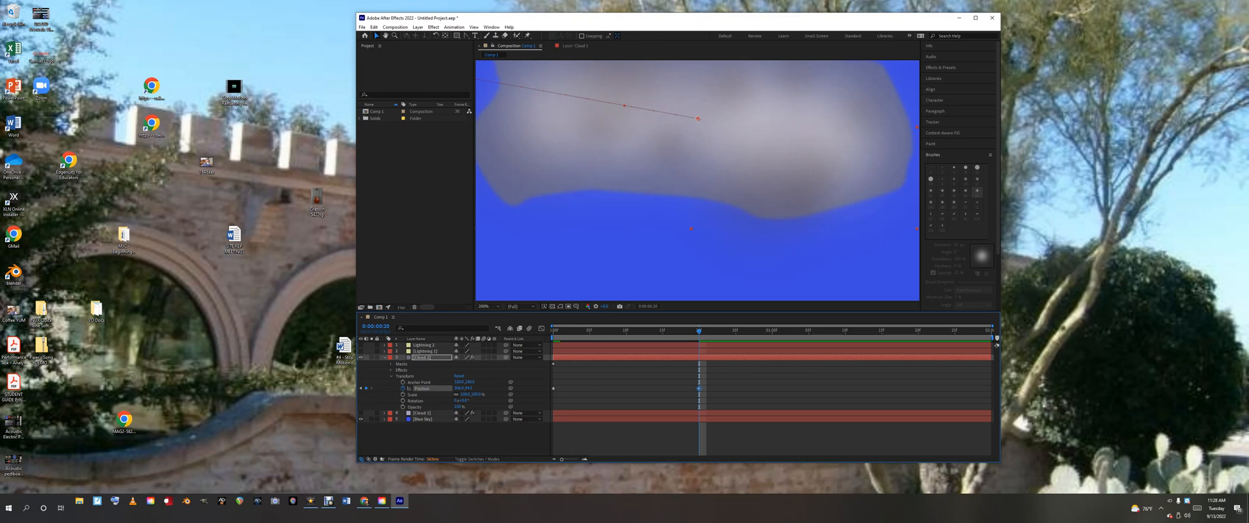
- Advance to 1:25 and move Cloud 2 up and right, completely out of the frame
key(space)
key(Page_Up)
key(Page_Up)
key(Page_Up)
key(Page_Up)
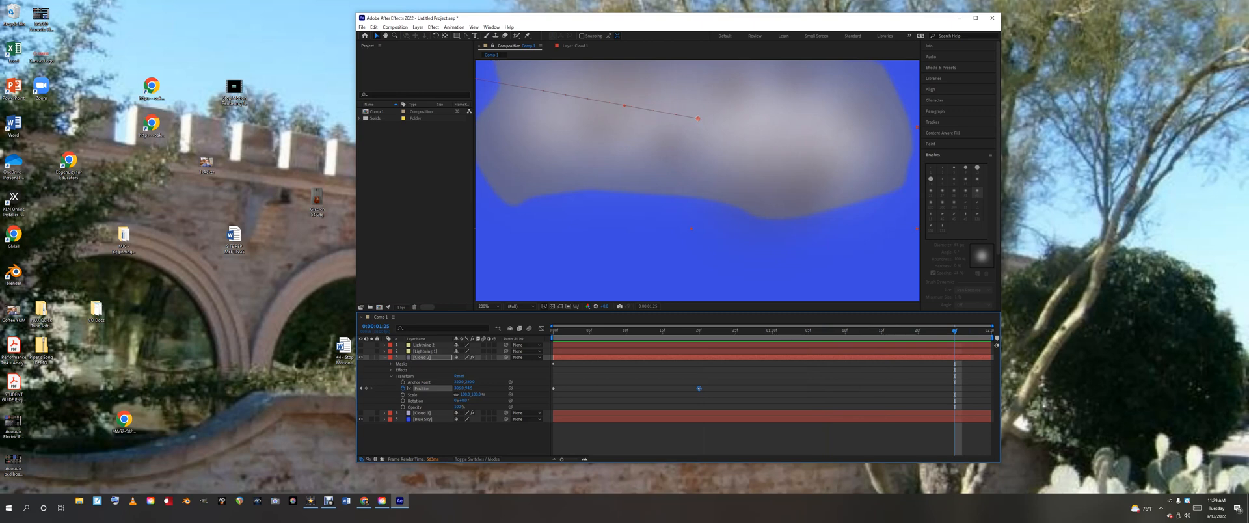
drag(698, 119, 1185, 15)
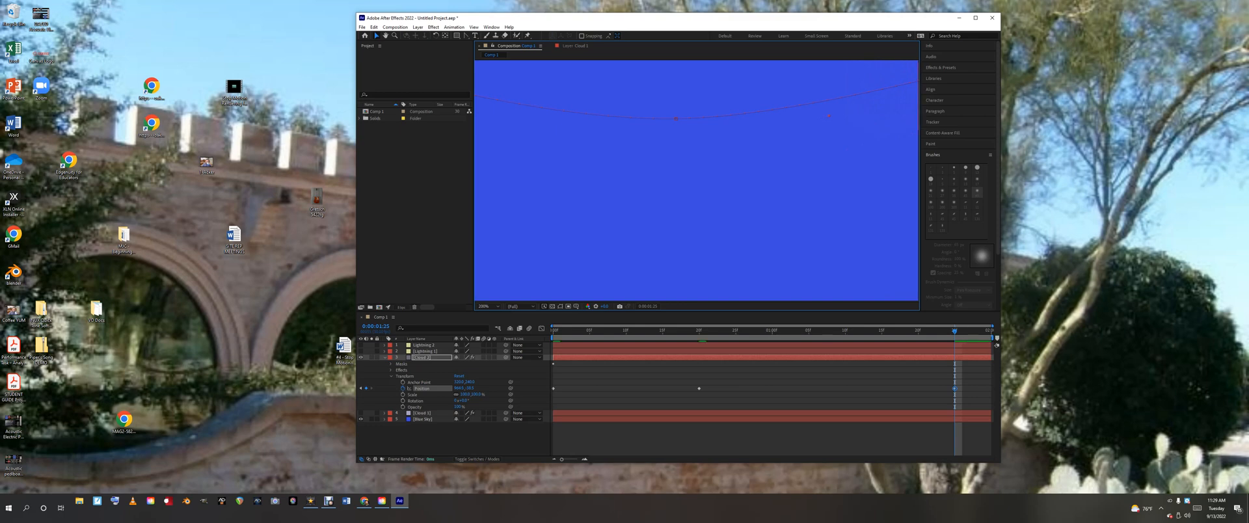
- Preview Cloud 2's movement from the start of the composition and return to the first frame
key(Home)
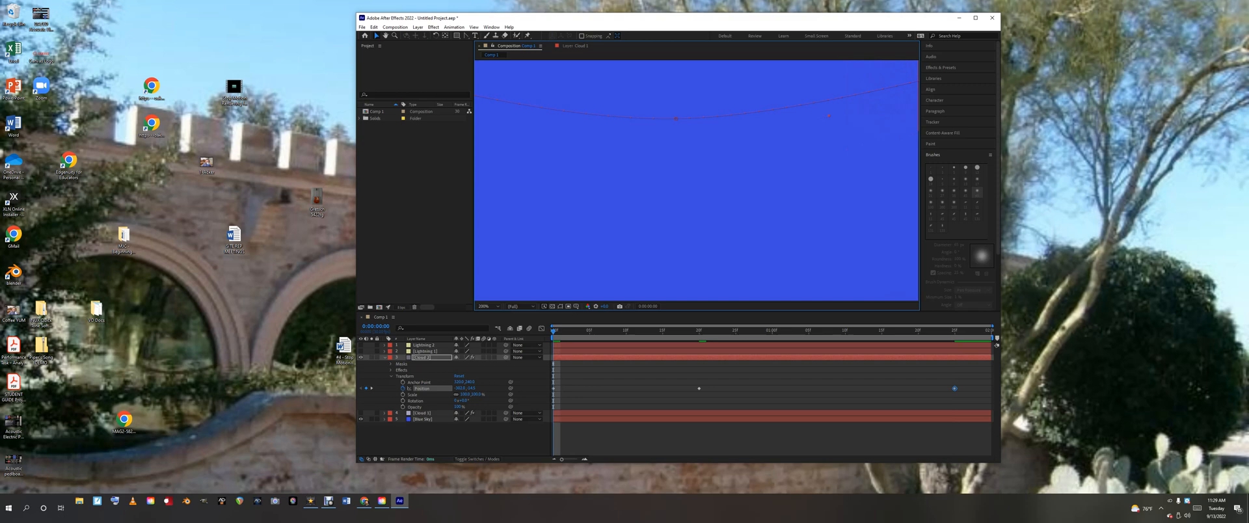
key(space)
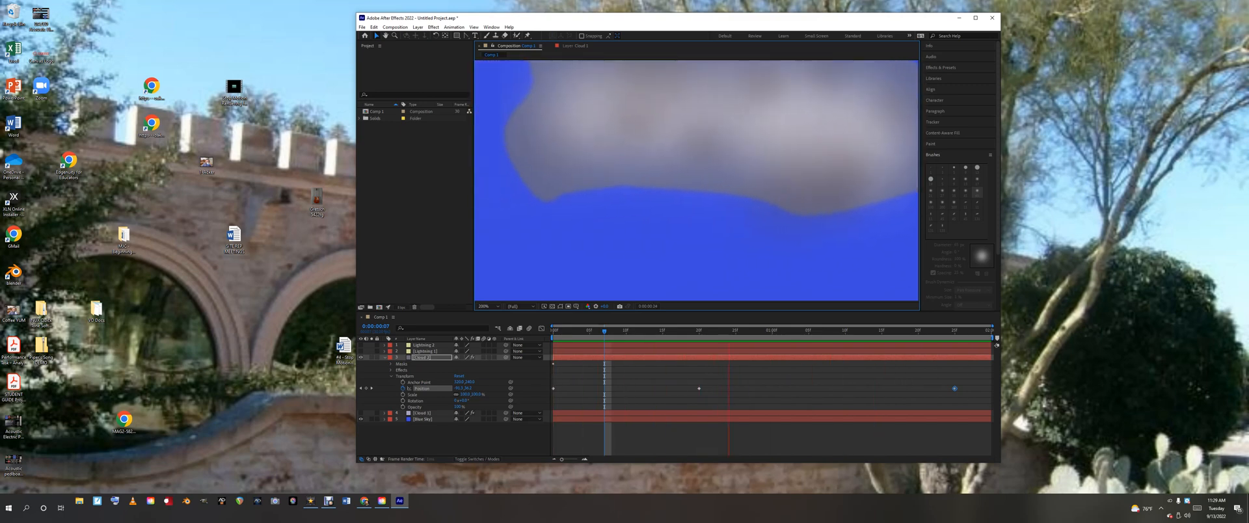
key(space)
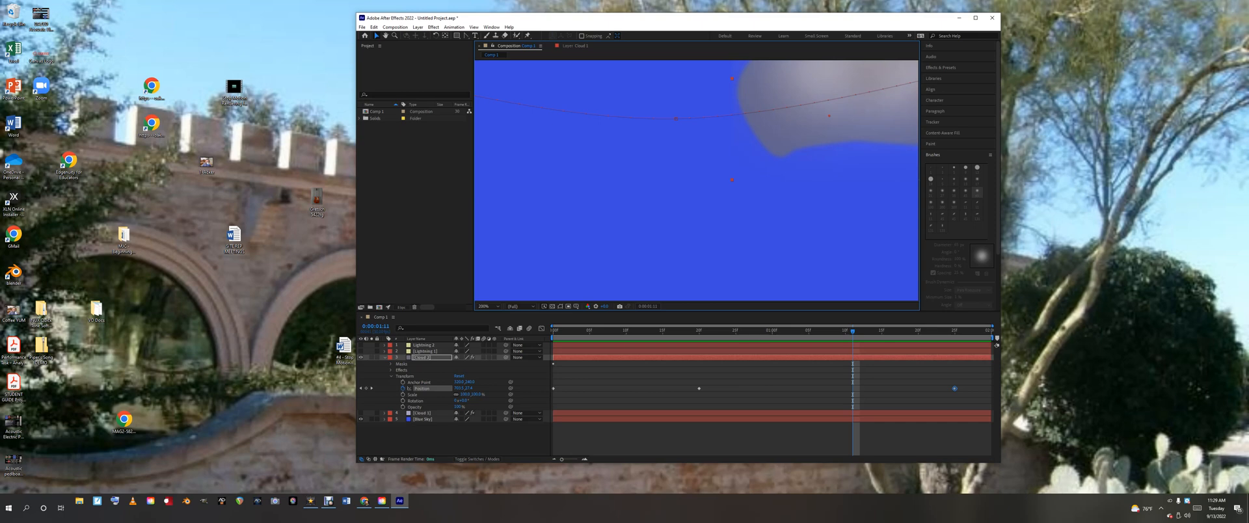
key(Home)
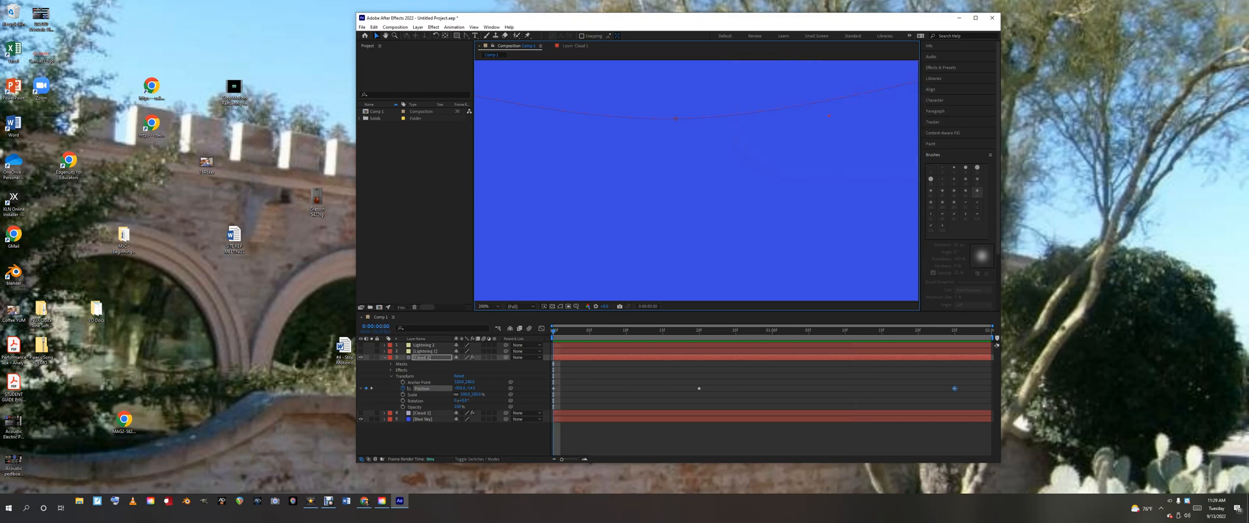
- Collapse and hide Cloud 2, and show Cloud 1 with its Transform properties expanded
click(384, 357)
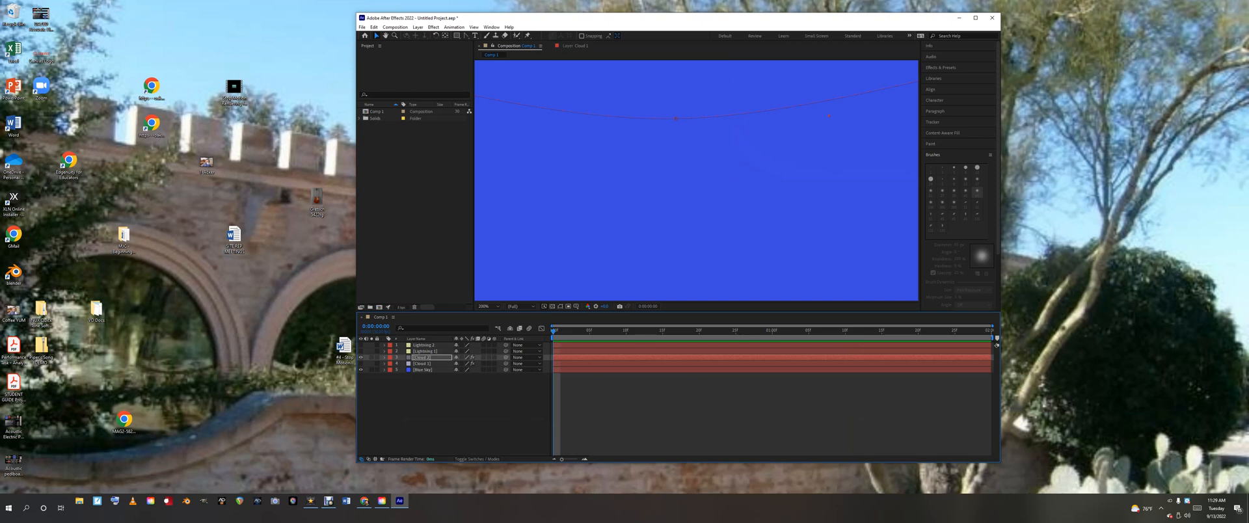
click(362, 357)
click(361, 363)
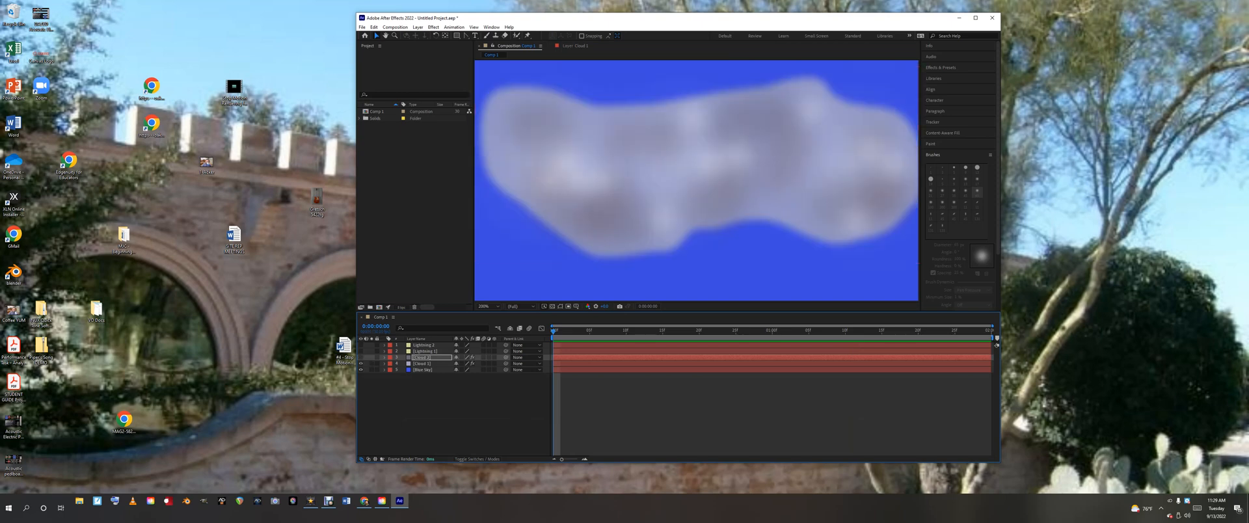
click(422, 364)
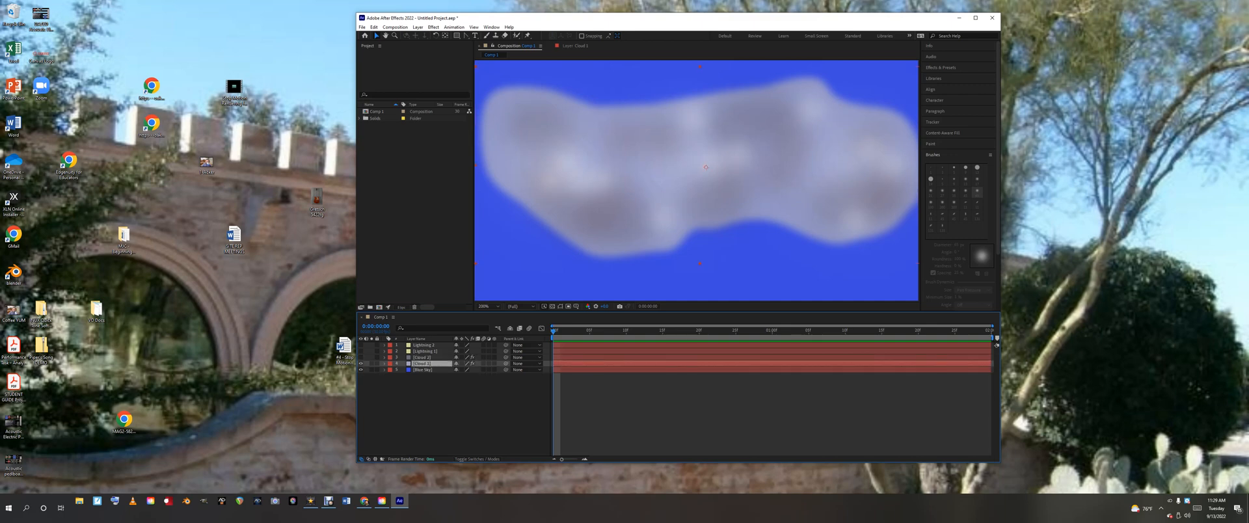
click(385, 364)
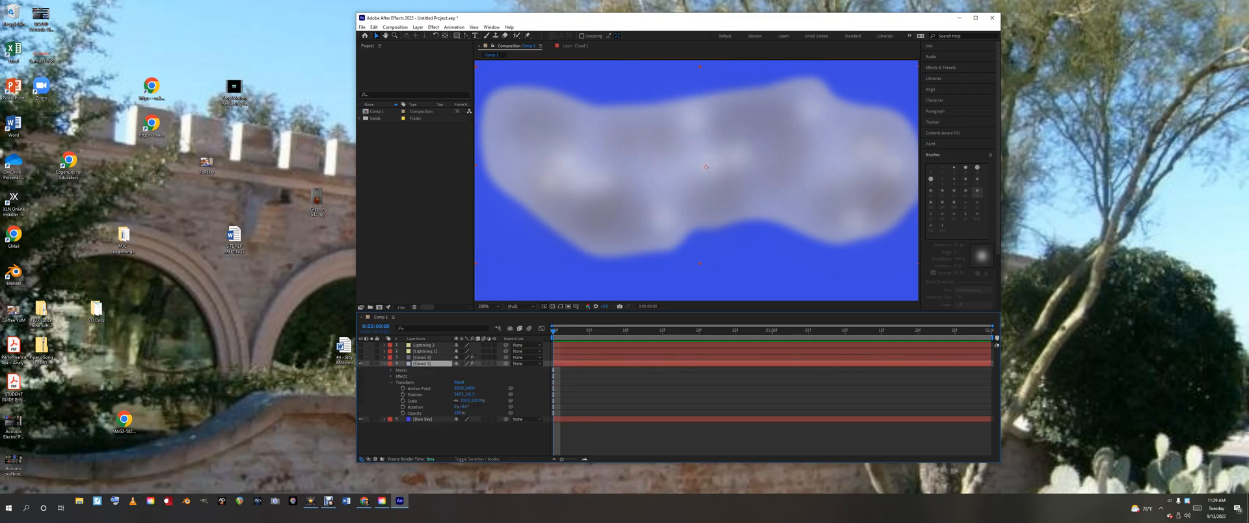
- Keyframe Cloud 1's Position to start beyond the frame's right edge, reach the center at frame 25 and exit past the left edge at 1:27
drag(625, 166, 1110, 171)
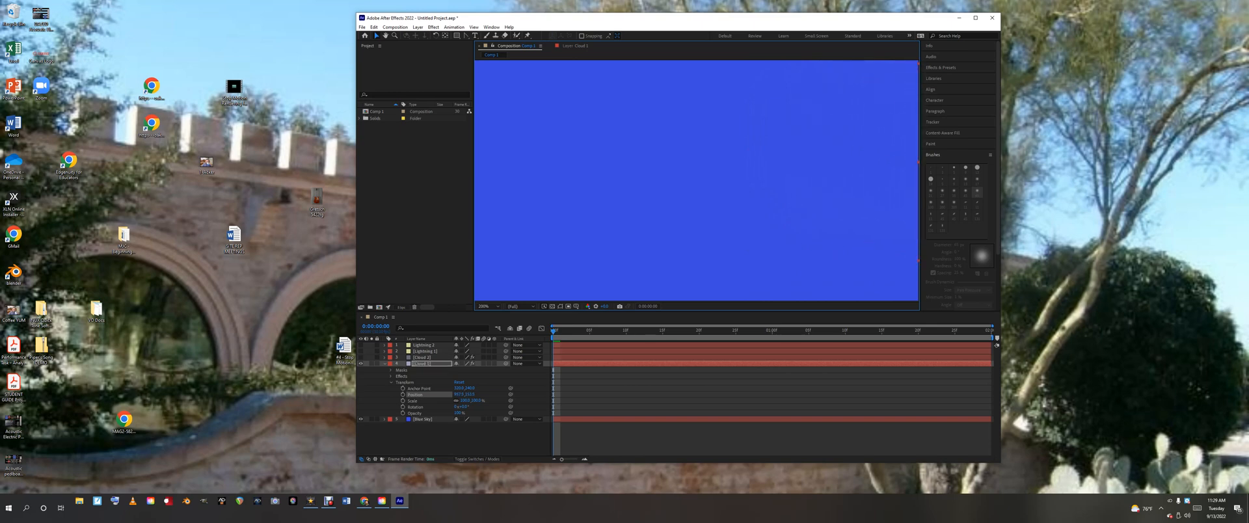
click(403, 395)
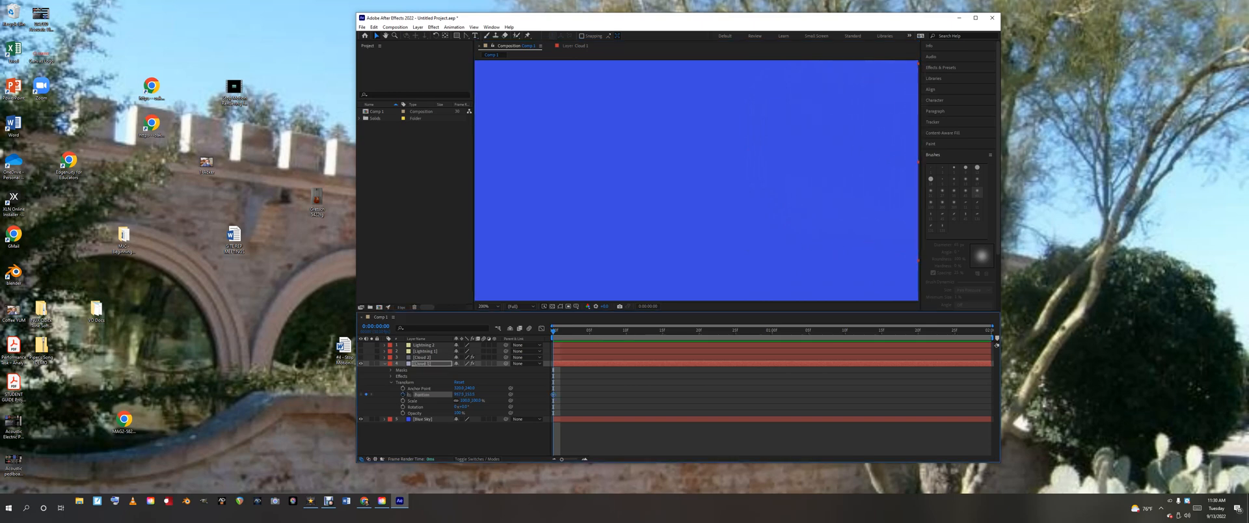
key(space)
key(space)
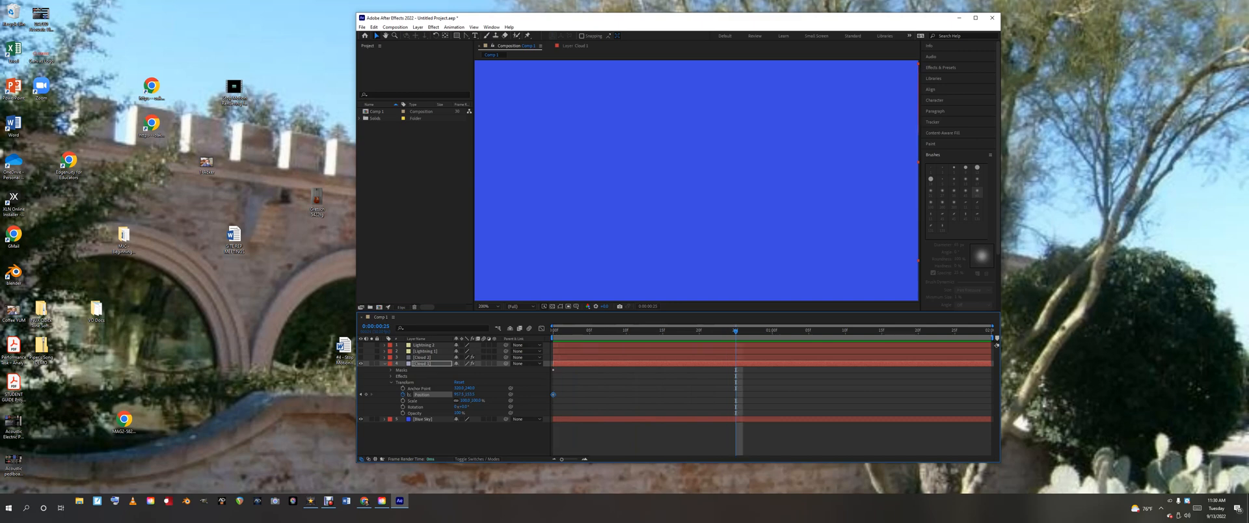
drag(470, 394, 465, 394)
drag(459, 394, 222, 394)
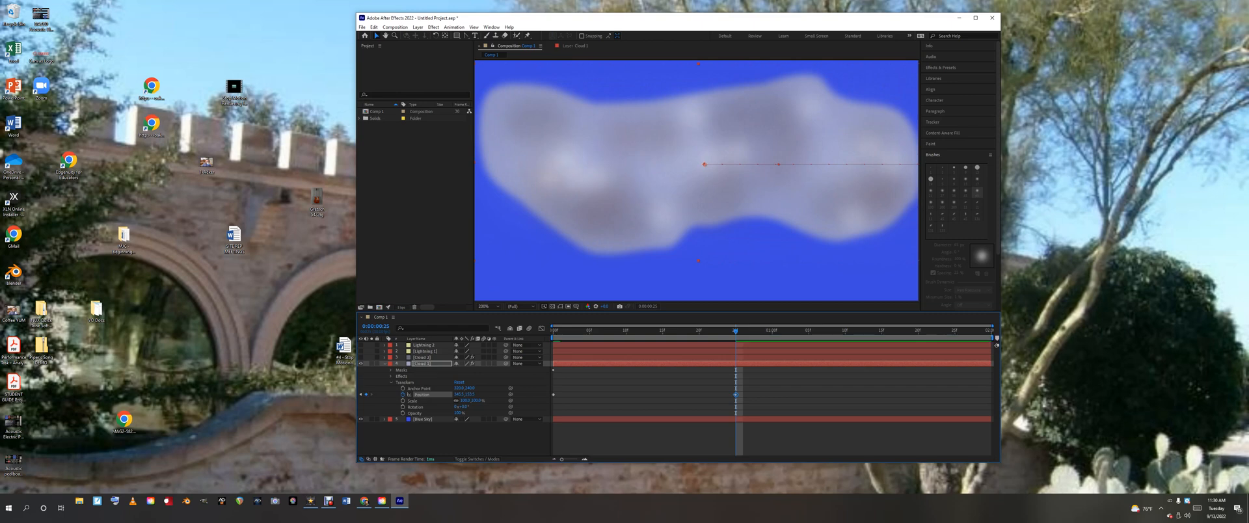
key(space)
drag(705, 164, 228, 146)
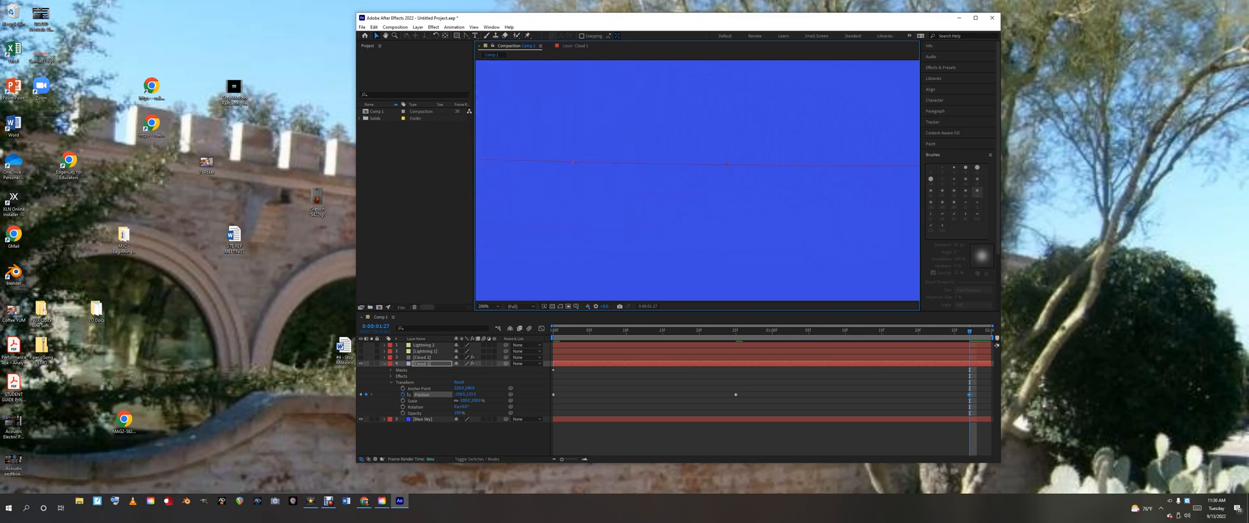
- Show Cloud 2 again and preview both clouds moving from the start of the composition
click(361, 357)
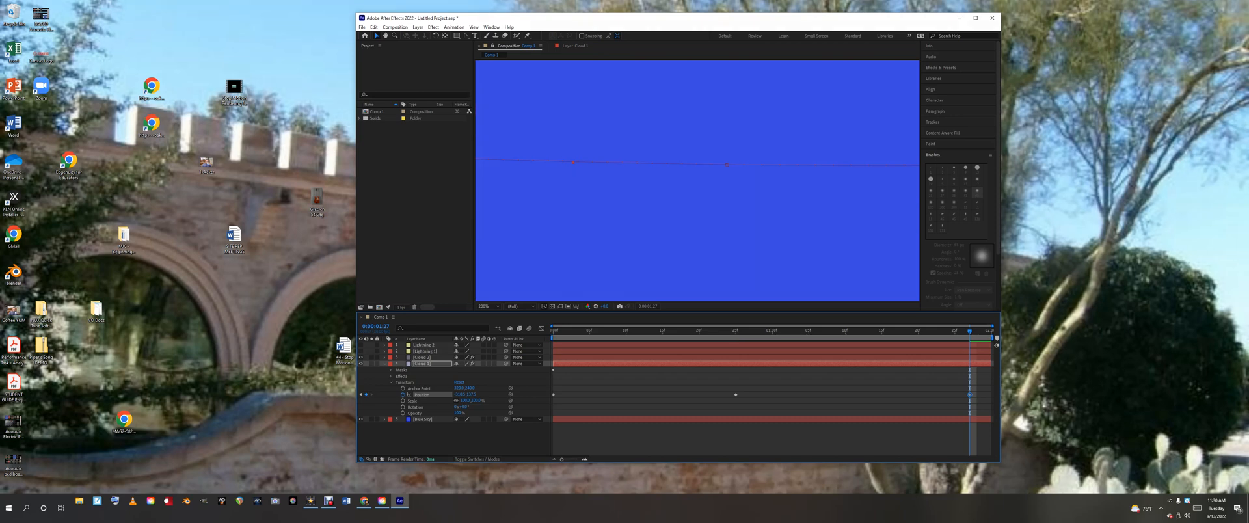
key(Home)
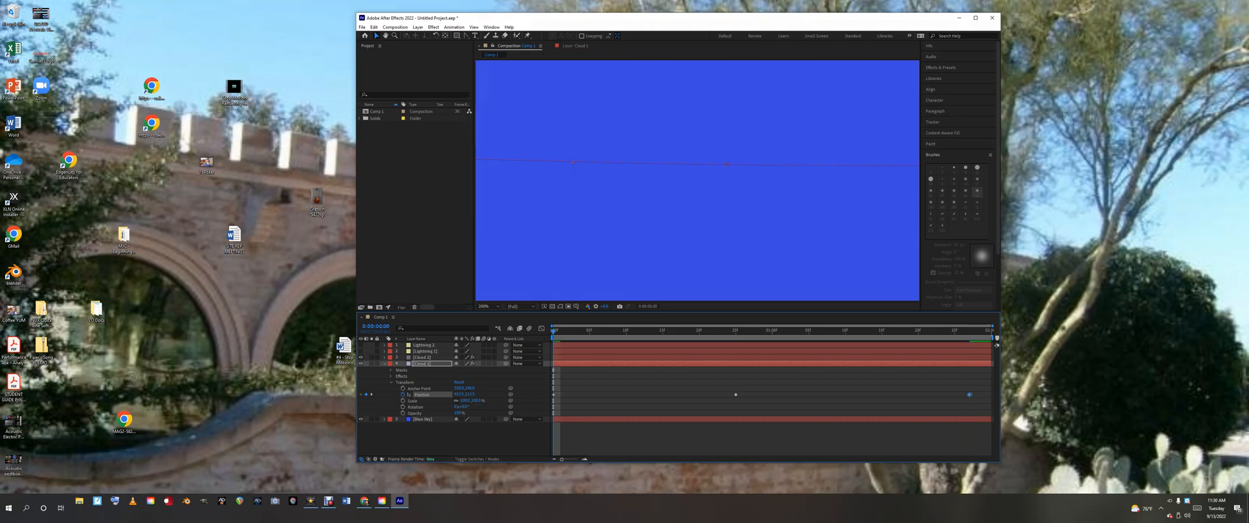
key(space)
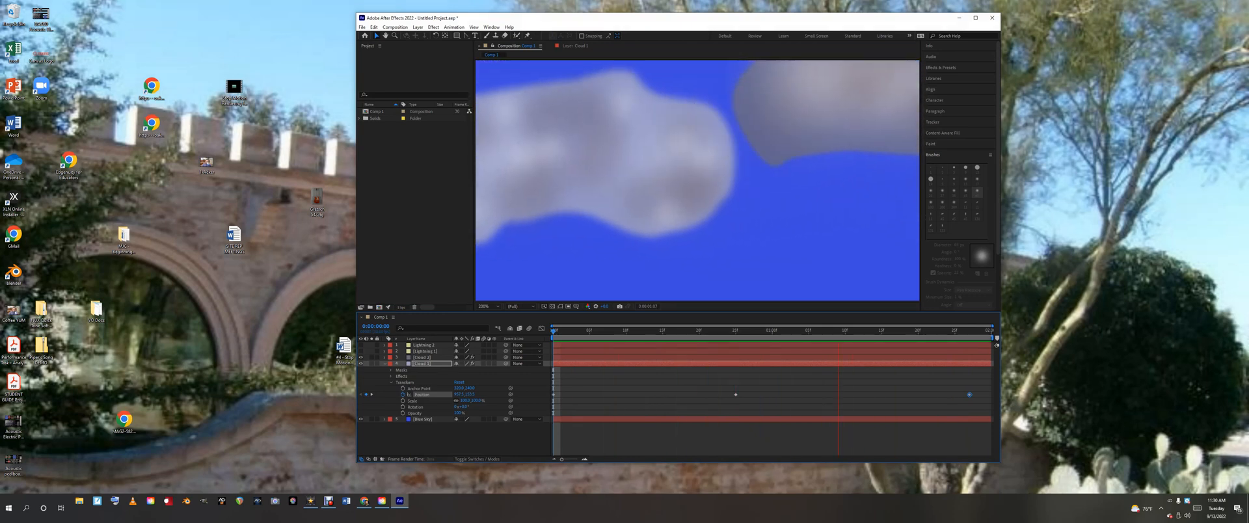
key(space)
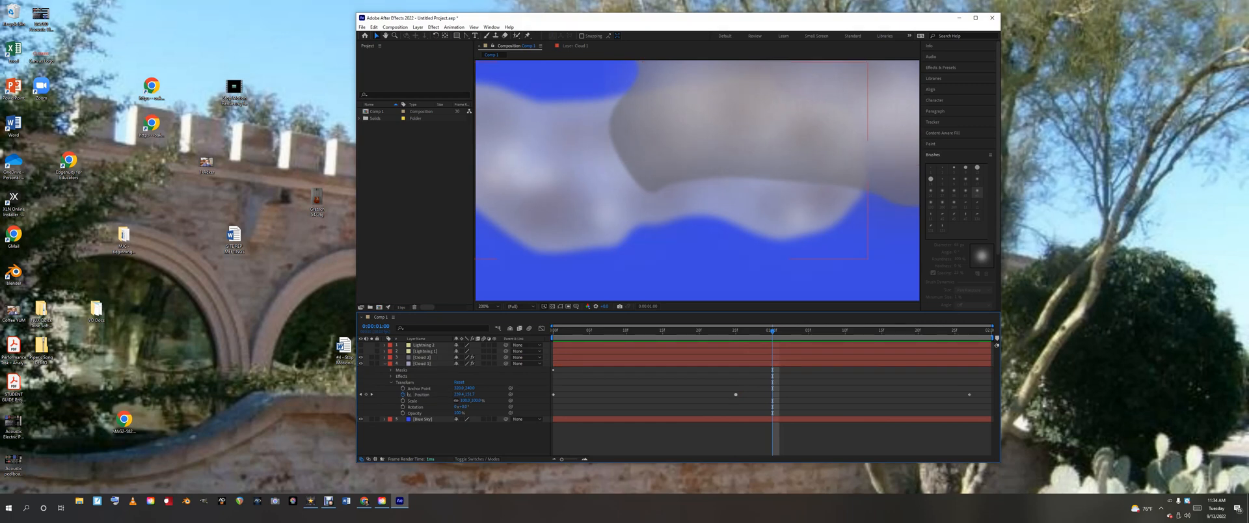
- Copy Cloud 1's frame 25 Position keyframe to 1:05 and preview the pause in its movement
click(736, 395)
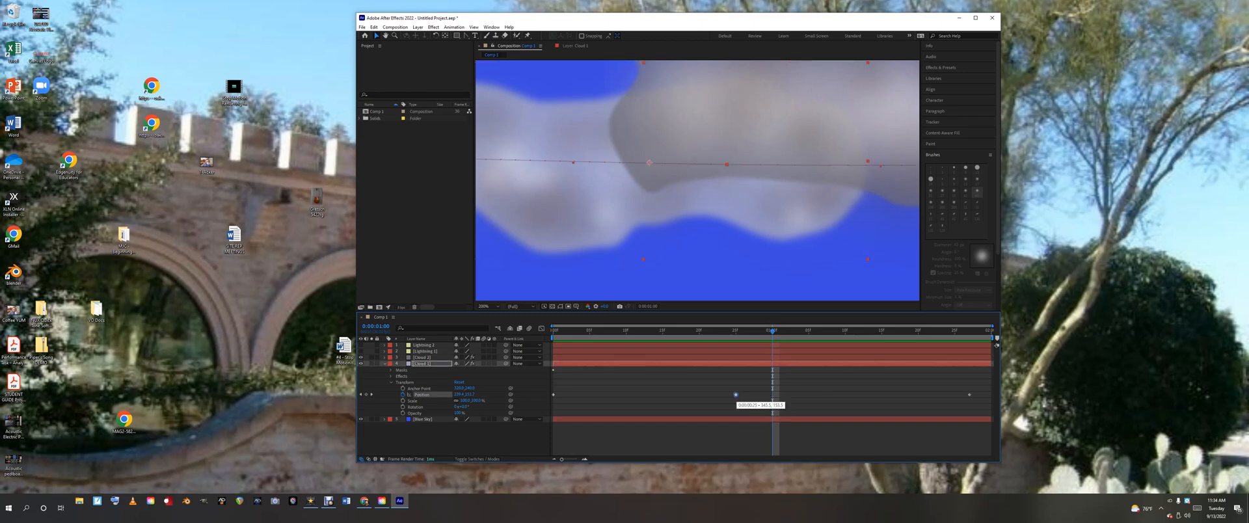
drag(772, 331, 750, 331)
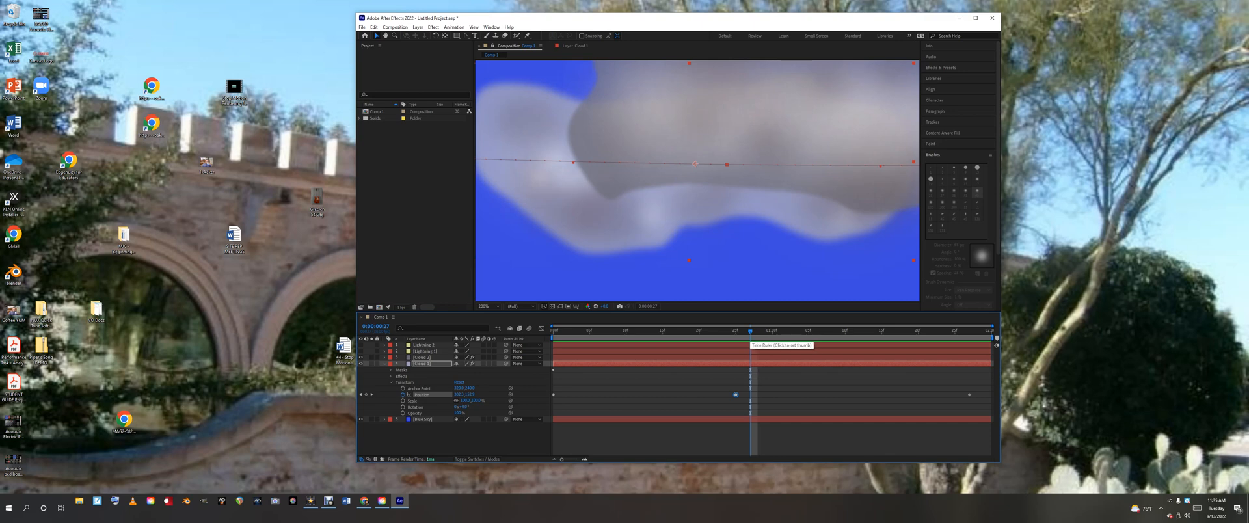
drag(750, 332, 773, 331)
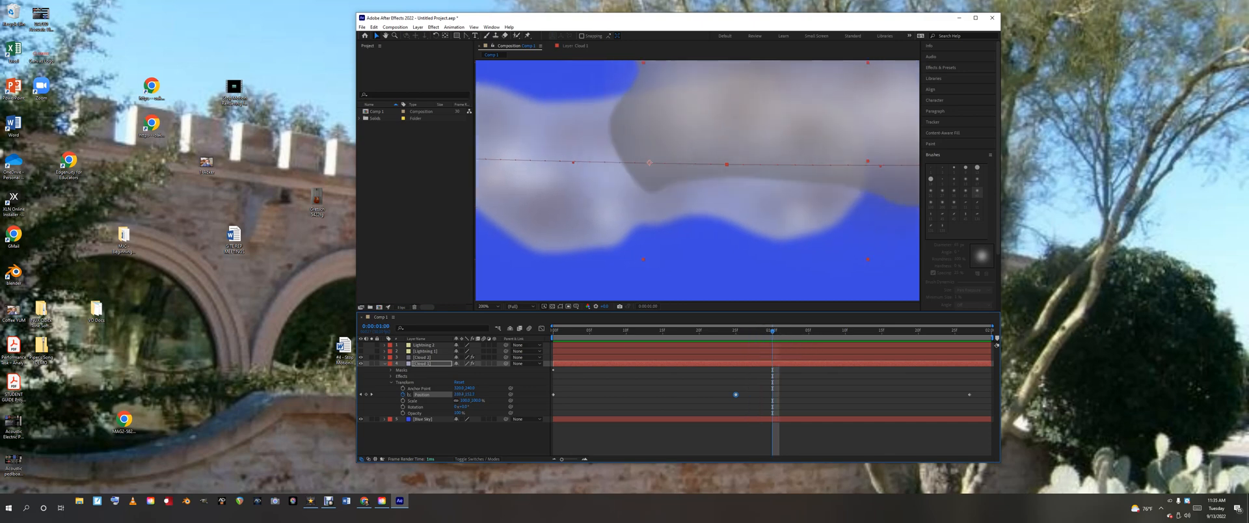
drag(772, 331, 809, 331)
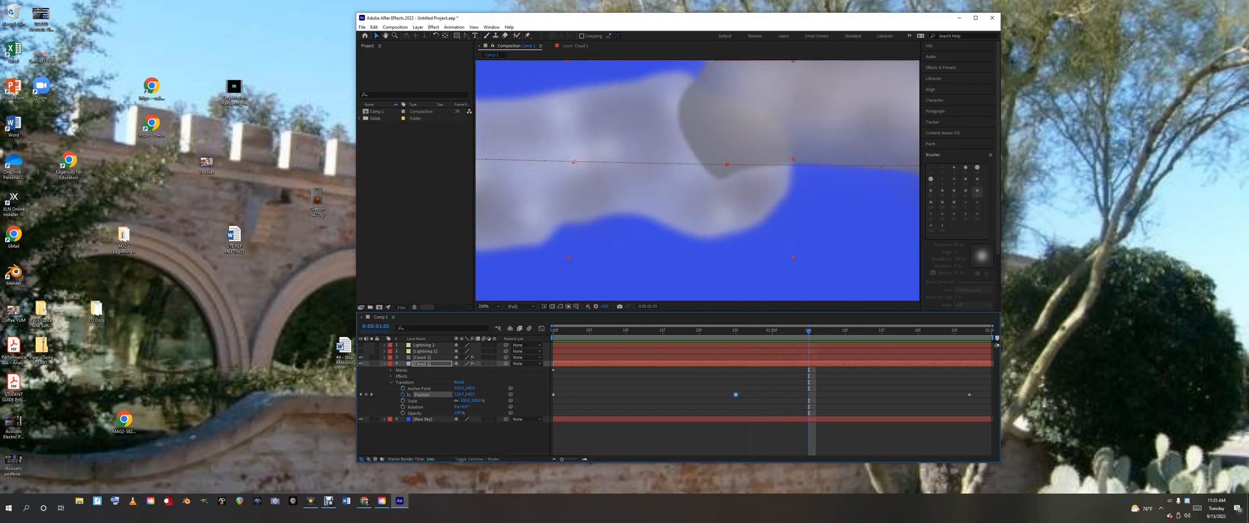
key(ctrl+v)
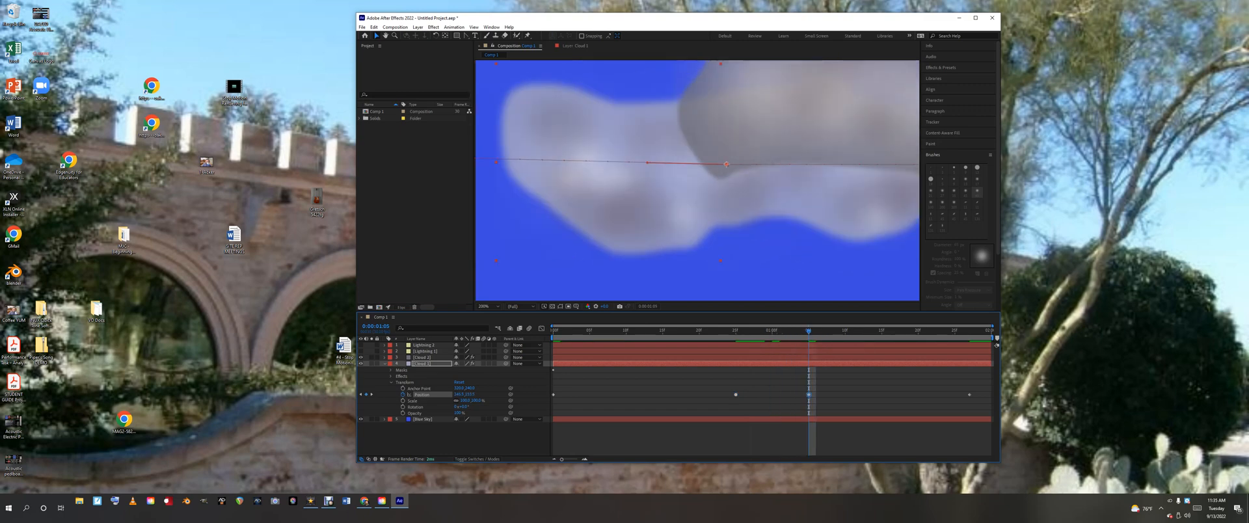
key(space)
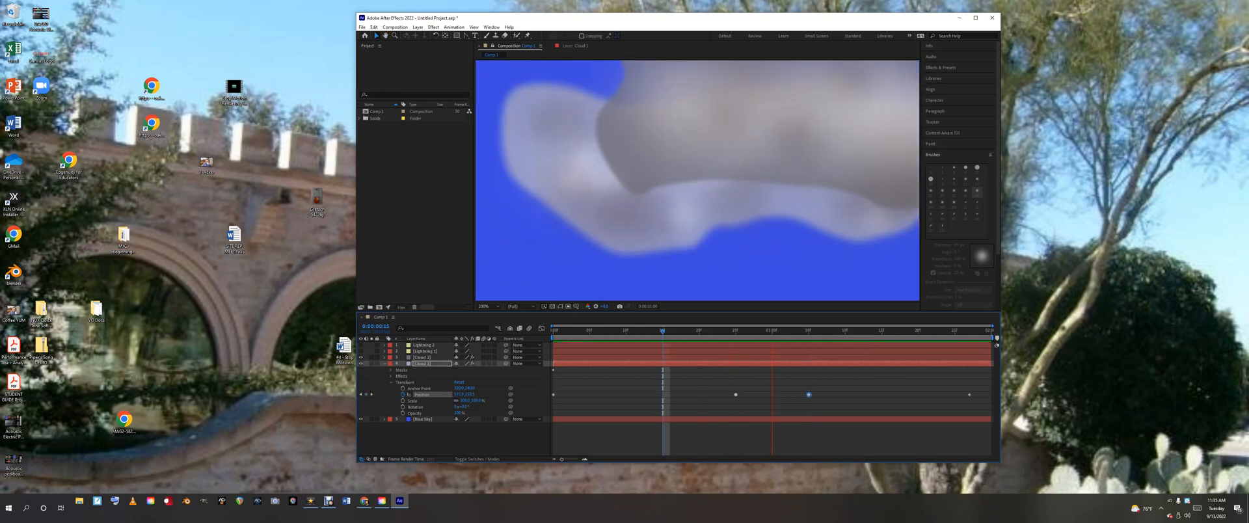
key(space)
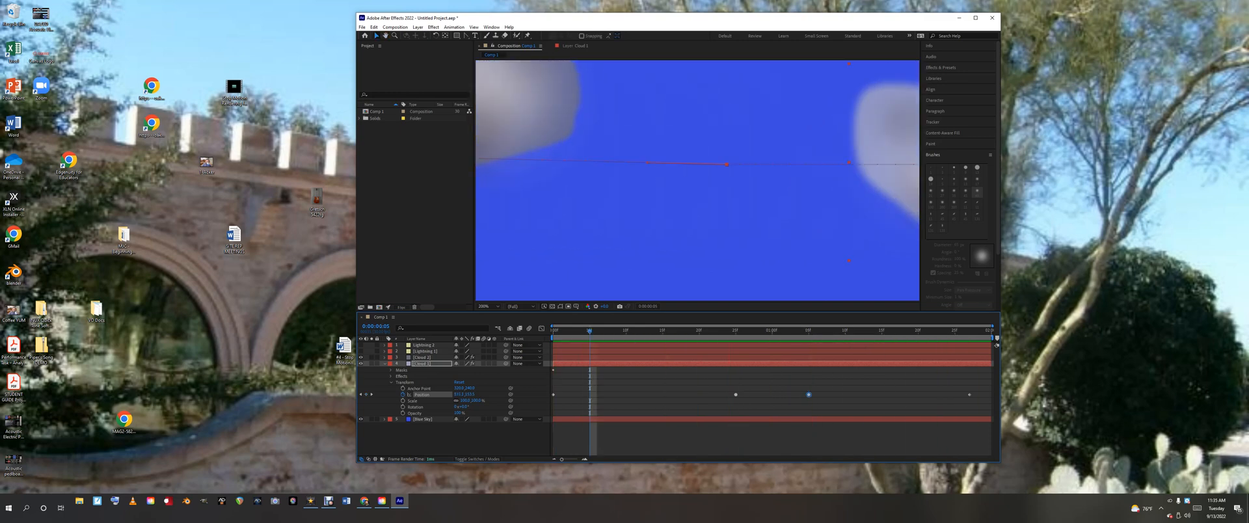
- Move Cloud 1's duplicated Position keyframe to 1:12 and preview the longer pause
drag(809, 394, 860, 394)
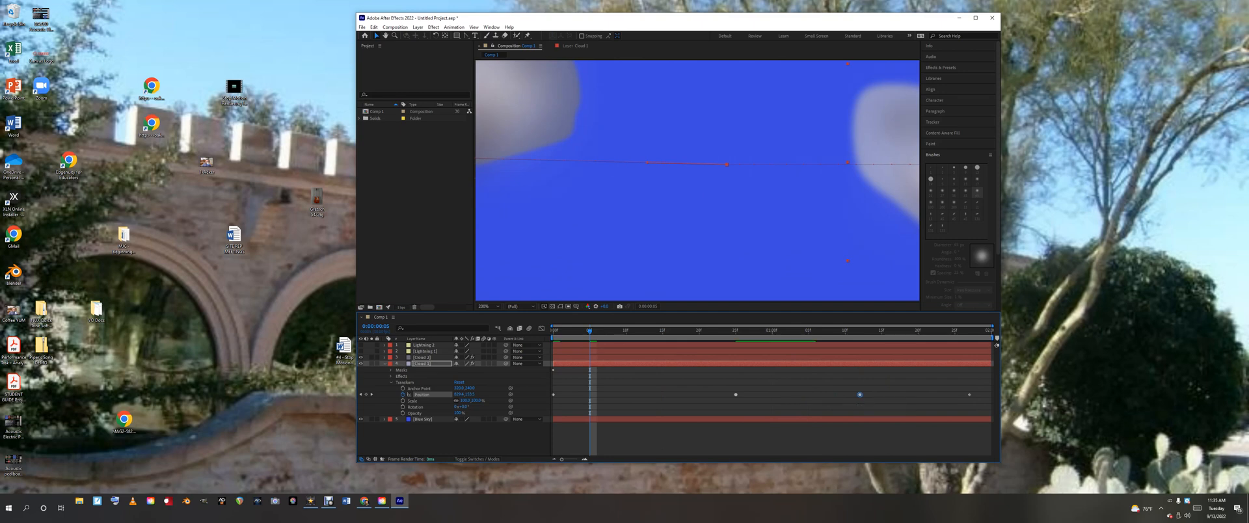
key(space)
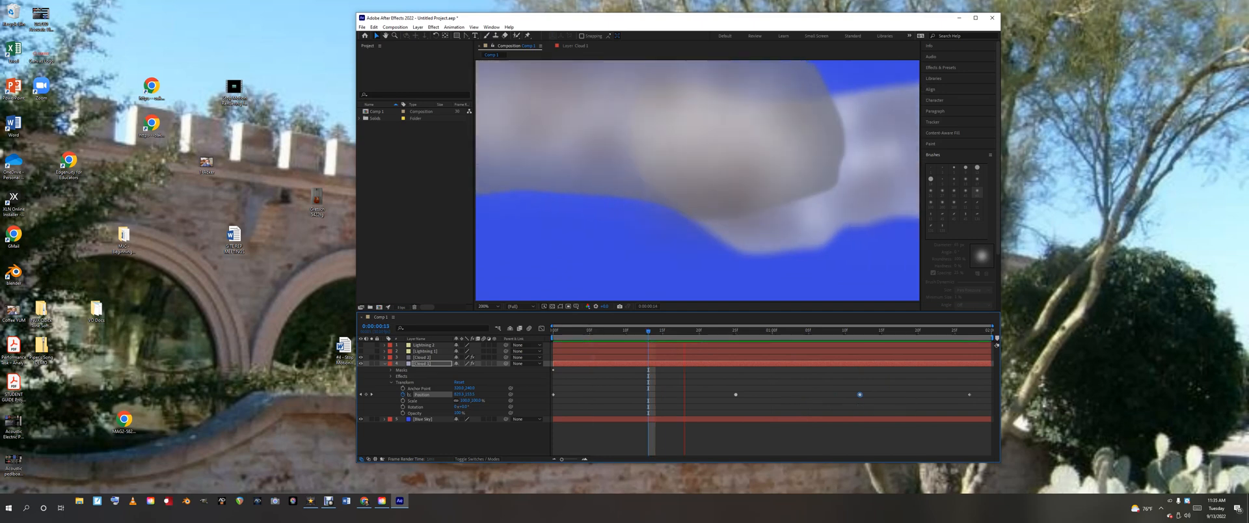
key(space)
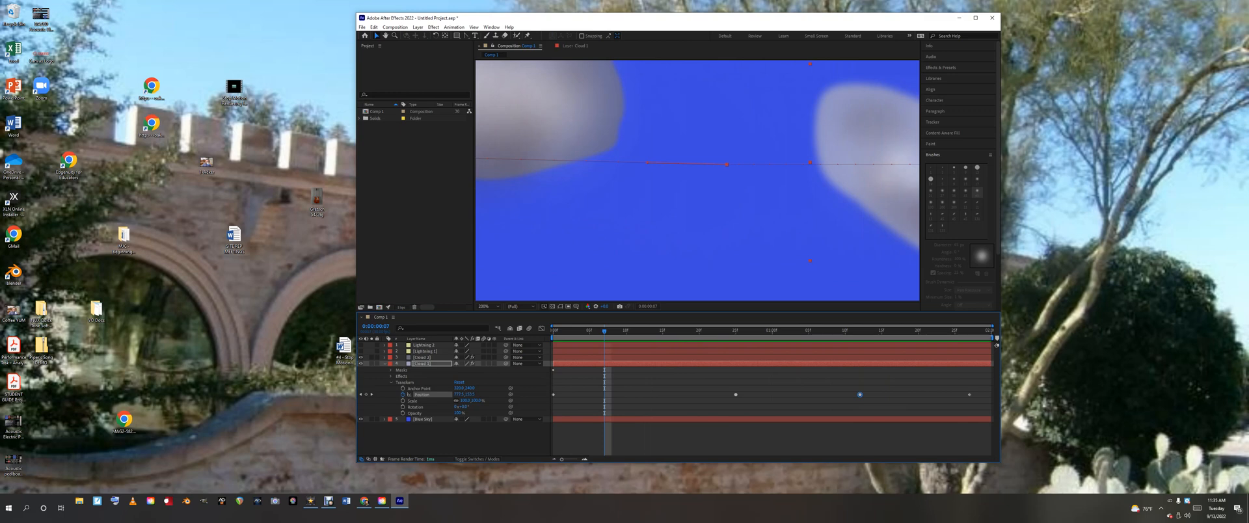
- Undo the last change and slightly increase Cloud 1's Y Position at frame 7
key(ctrl+shift+a)
key(ctrl+z)
drag(470, 394, 475, 394)
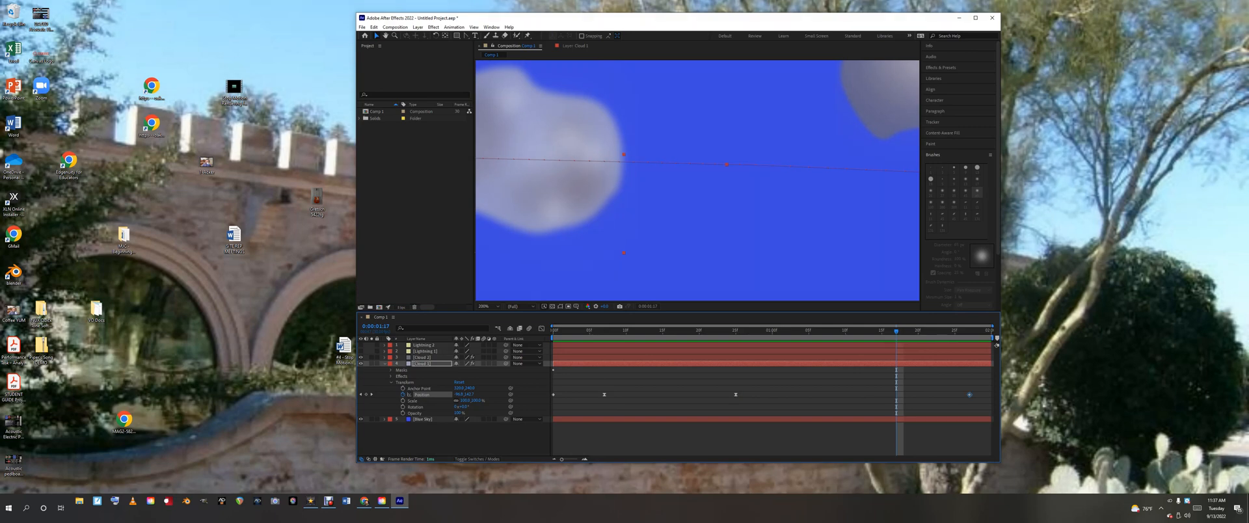
- Delete Cloud 1's last Position keyframe near the end, preview the motion, and set the current time to 1:05
key(Delete)
key(space)
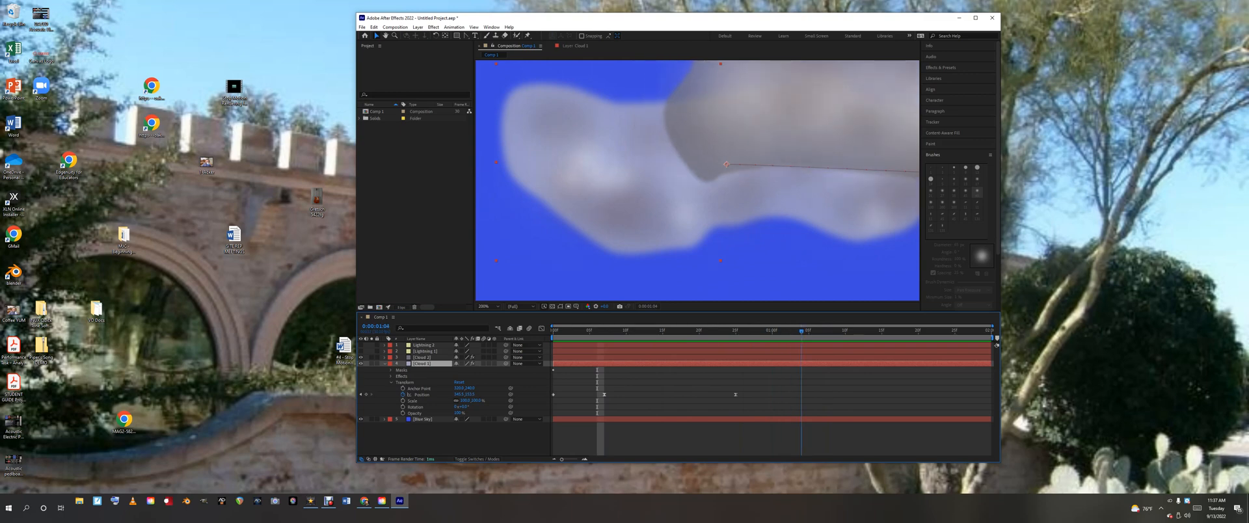
drag(809, 331, 808, 332)
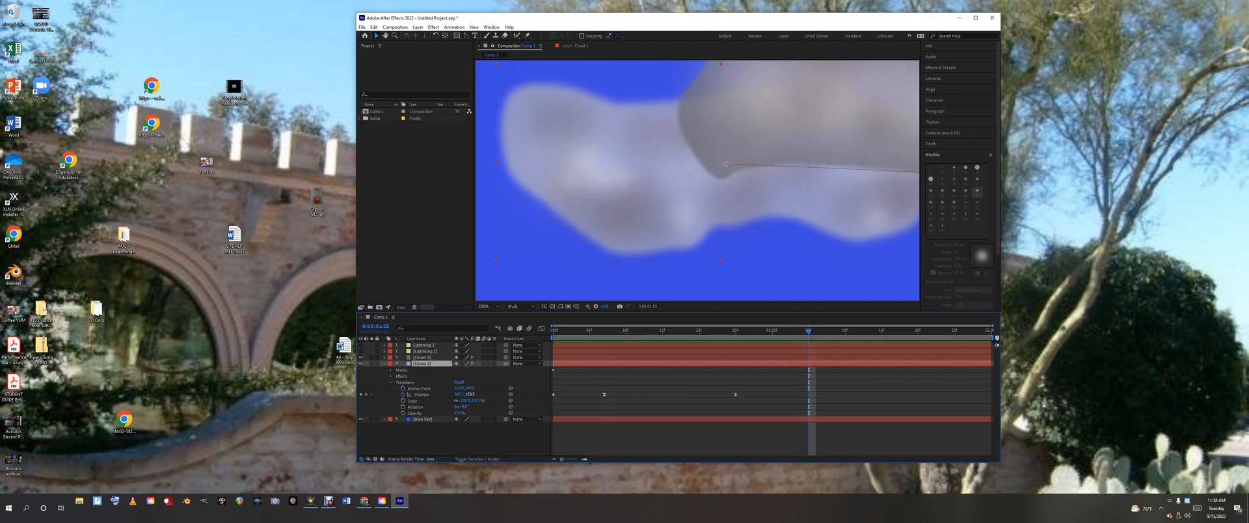
drag(459, 394, 457, 395)
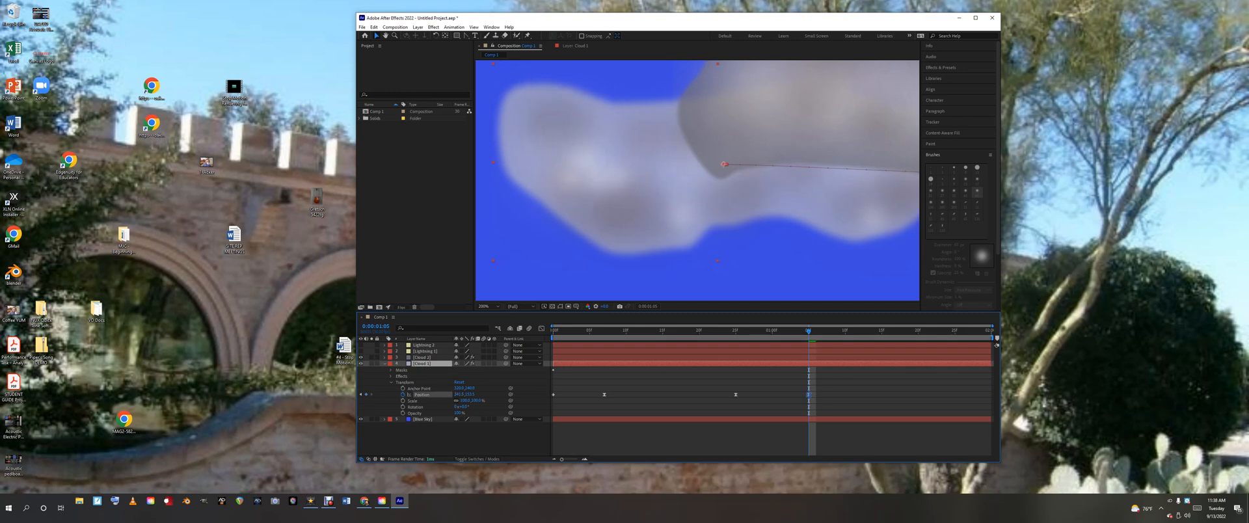
key(Left)
key(Left)
key(Left)
key(Left)
key(Left)
key(Left)
key(Left)
key(Left)
key(Left)
key(Left)
key(Left)
key(Left)
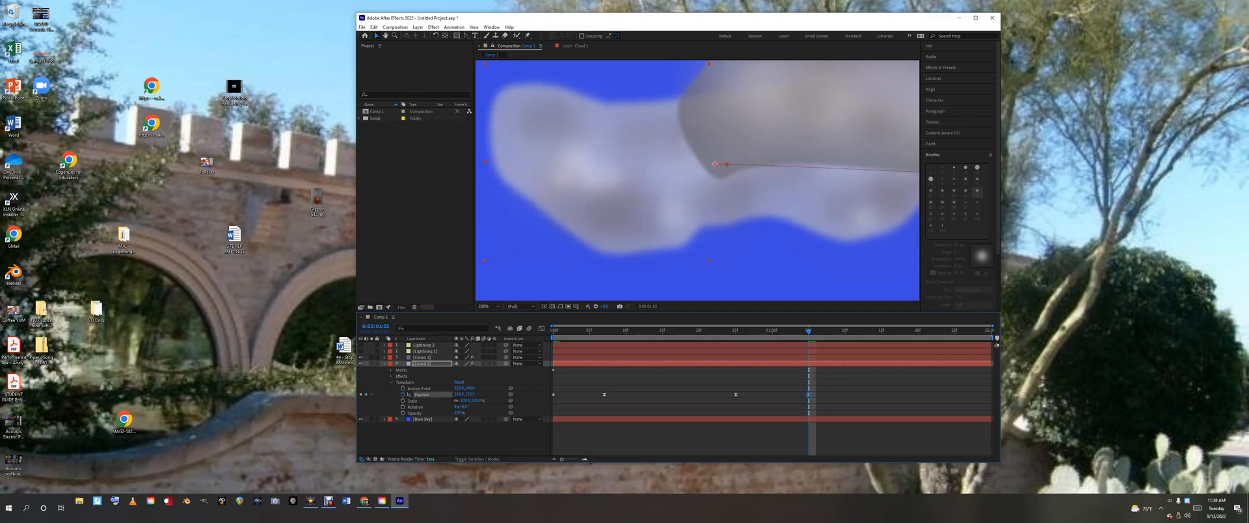
key(ctrl+z)
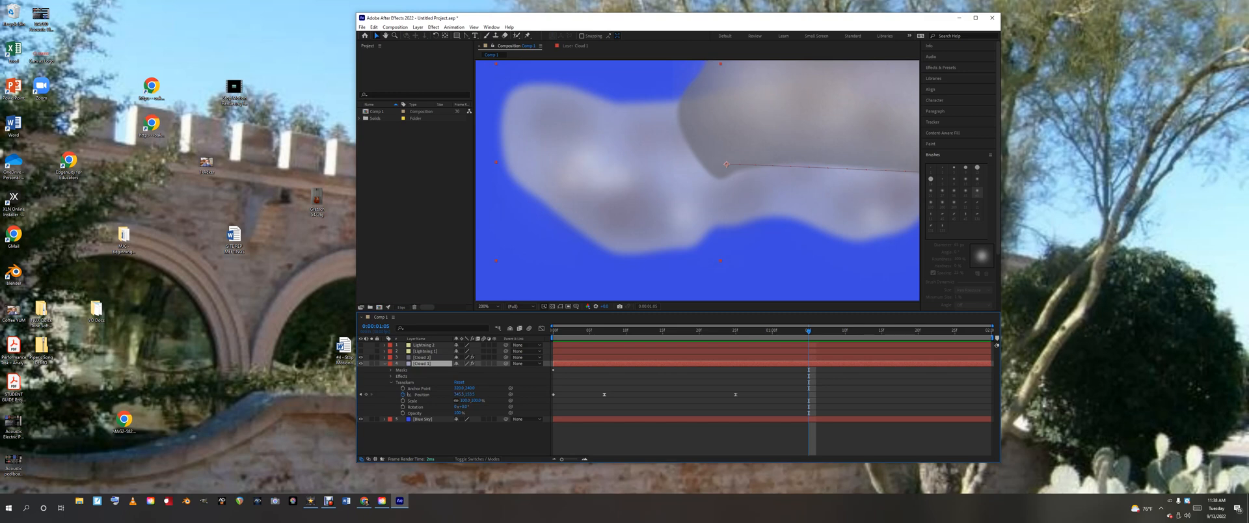
- Nudge Cloud 1 a short distance left at 1:05 to add a Position keyframe for a slow drift
key(Left)
key(Left)
key(Left)
key(Left)
key(Left)
key(Left)
key(Left)
key(Left)
key(Left)
key(Left)
key(Left)
key(Left)
key(Left)
key(Left)
key(Left)
key(Left)
key(Left)
key(Left)
key(Left)
key(Left)
key(Left)
key(Left)
key(Left)
key(Left)
key(Left)
key(Left)
key(Left)
key(Left)
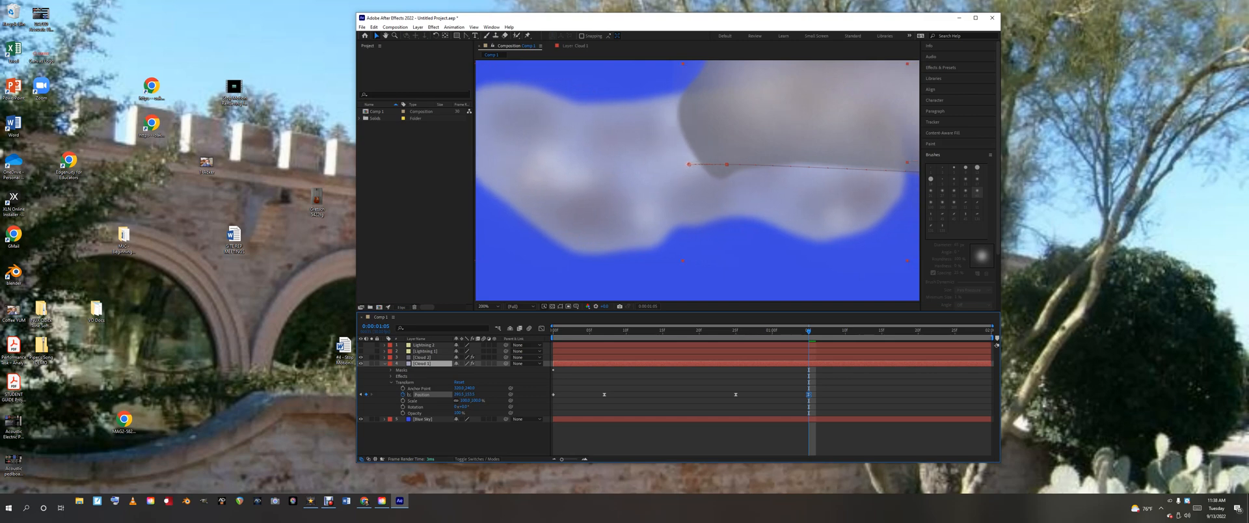
key(Left)
key(Left)
key(Left)
key(Left)
key(Left)
key(Left)
key(Left)
key(Left)
key(Left)
key(Left)
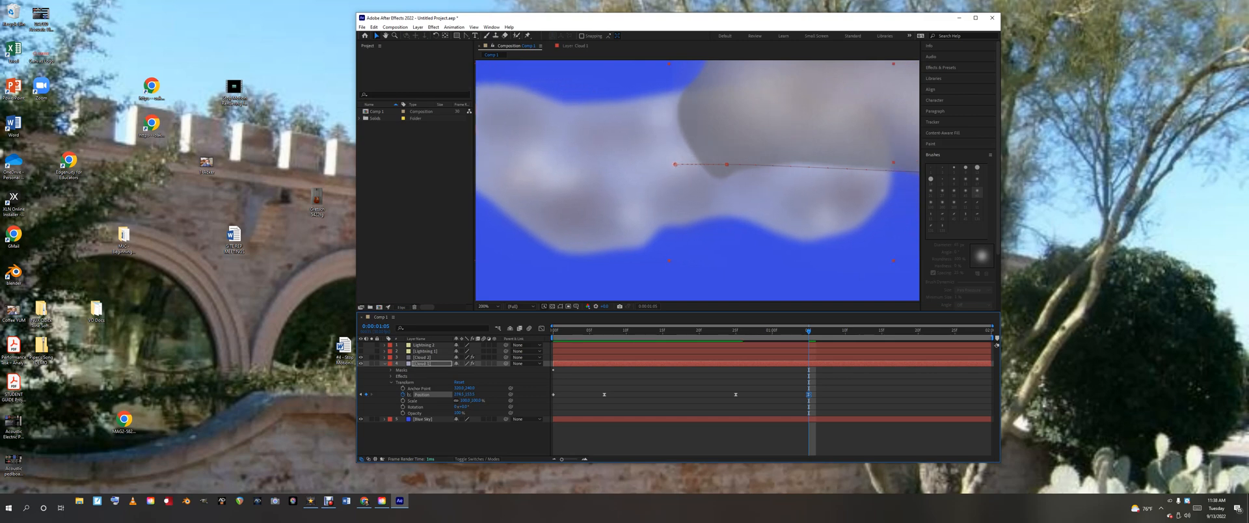
- Move Cloud 1 left until it is completely out of the frame at 1:25, and preview its exit
key(space)
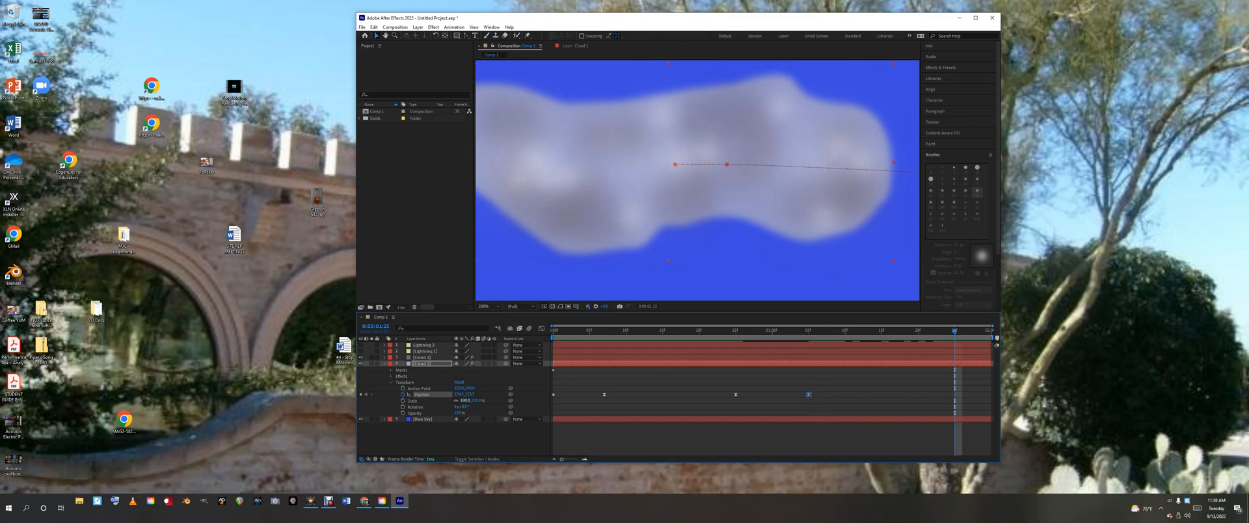
key(shift+Left)
key(shift+Left)
key(shift+Left)
key(shift+Left)
key(shift+Left)
key(shift+Left)
key(shift+Left)
key(shift+Left)
key(shift+Left)
key(shift+Left)
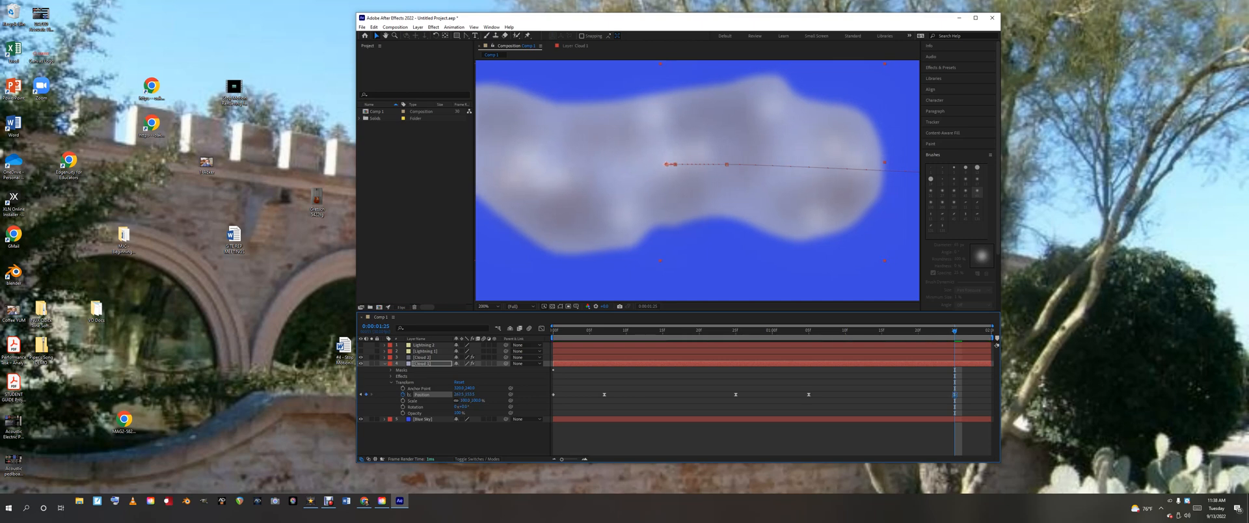
key(shift+Left)
key(shift+Left)
key(shift+Left)
key(shift+Left)
key(shift+Left)
key(shift+Left)
key(shift+Left)
key(shift+Left)
key(shift+Left)
key(shift+Left)
key(shift+Left)
key(shift+Left)
key(shift+Left)
key(shift+Left)
key(shift+Left)
key(shift+Left)
key(shift+Left)
key(shift+Left)
key(shift+Left)
key(shift+Left)
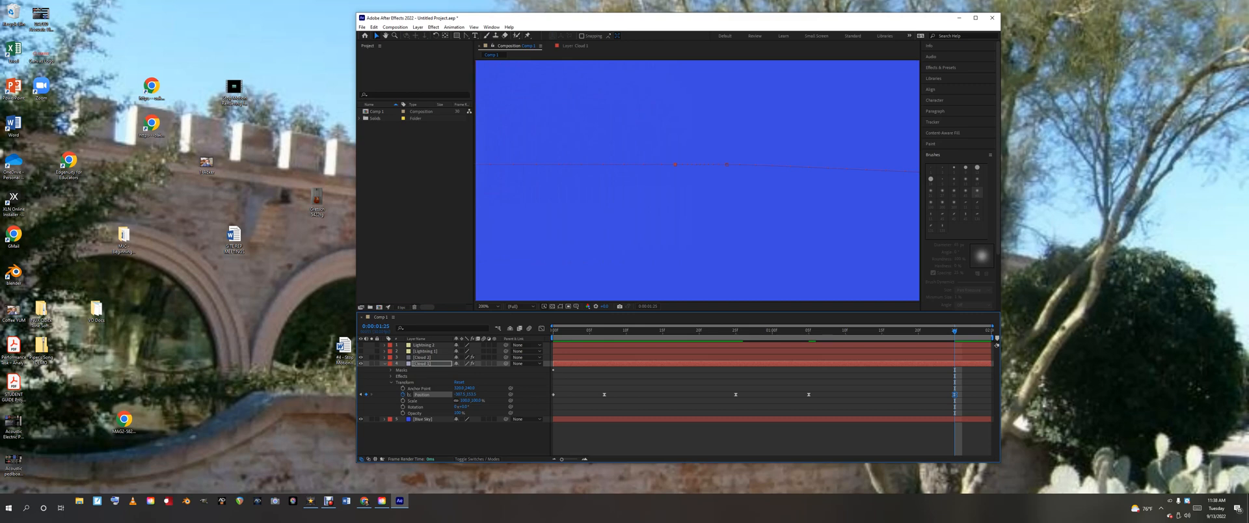
key(space)
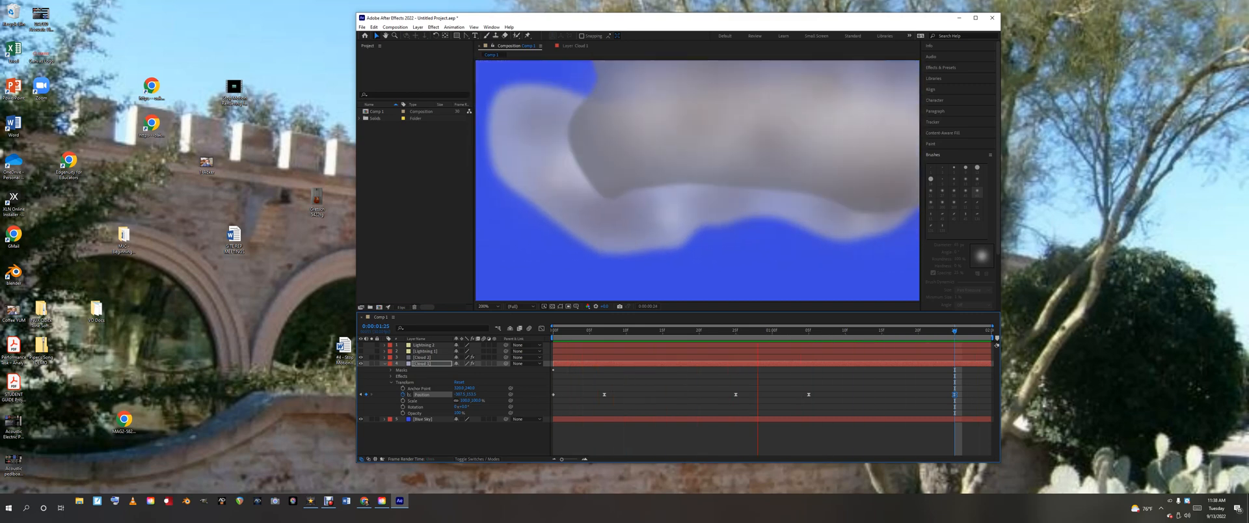
key(space)
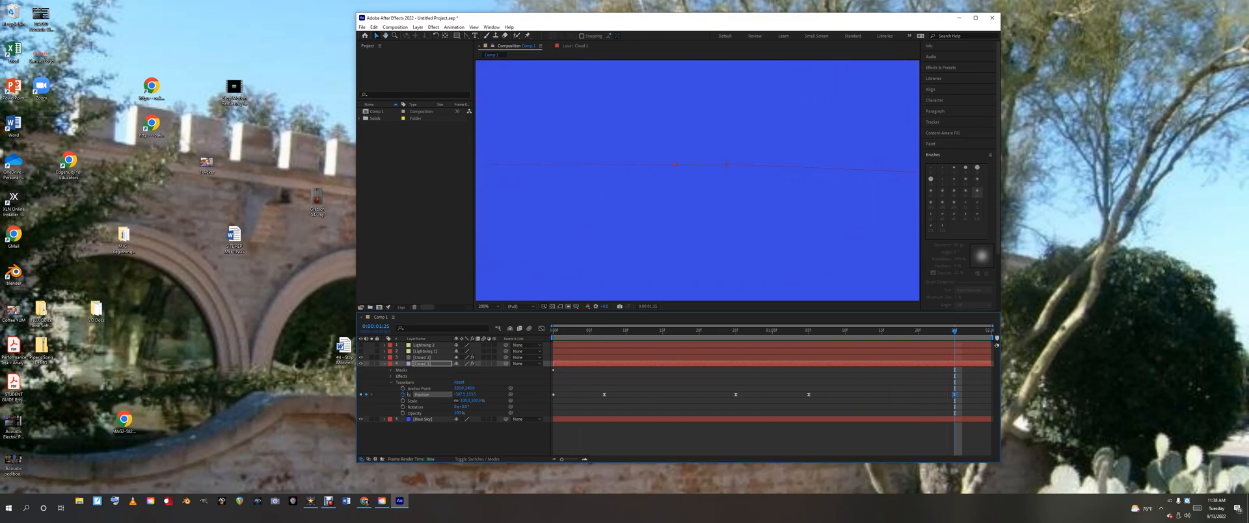
- Show Cloud 2, delete its last Position keyframe at 1:25, and advance the preview to 1:05
click(384, 364)
click(384, 357)
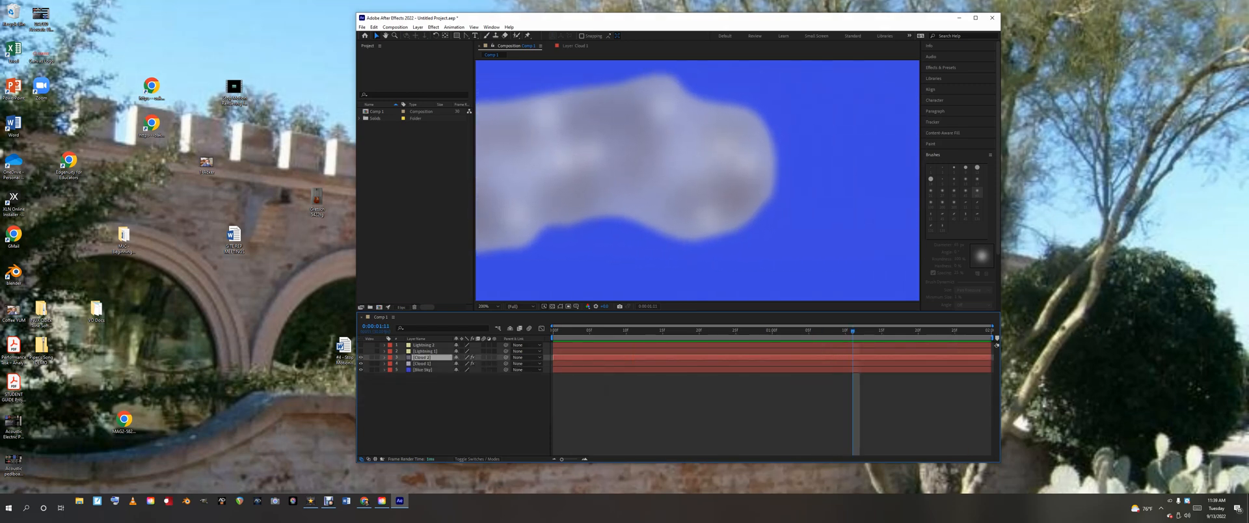
click(361, 357)
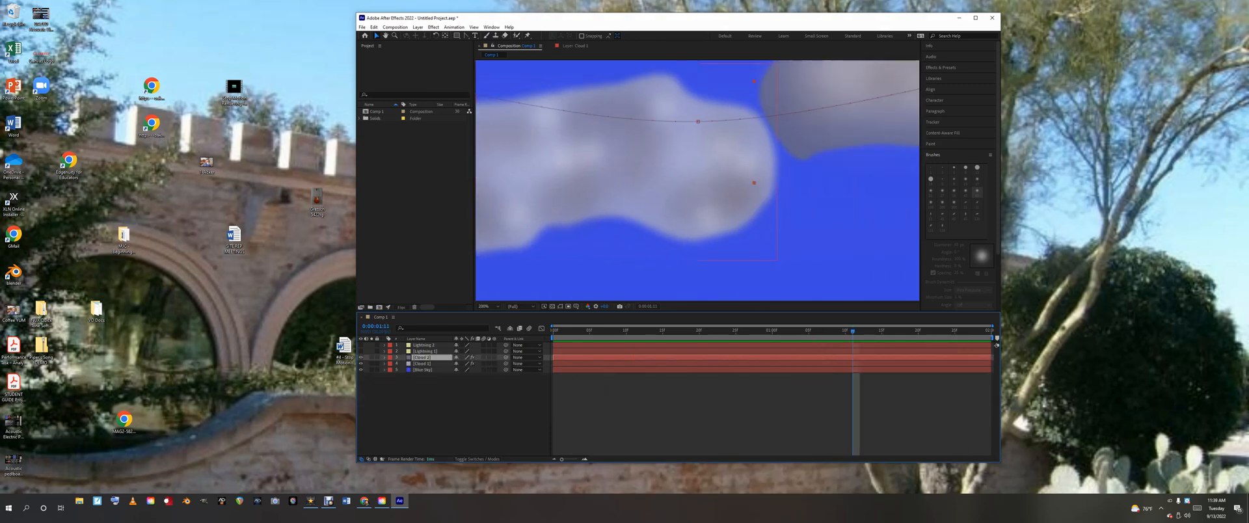
click(385, 357)
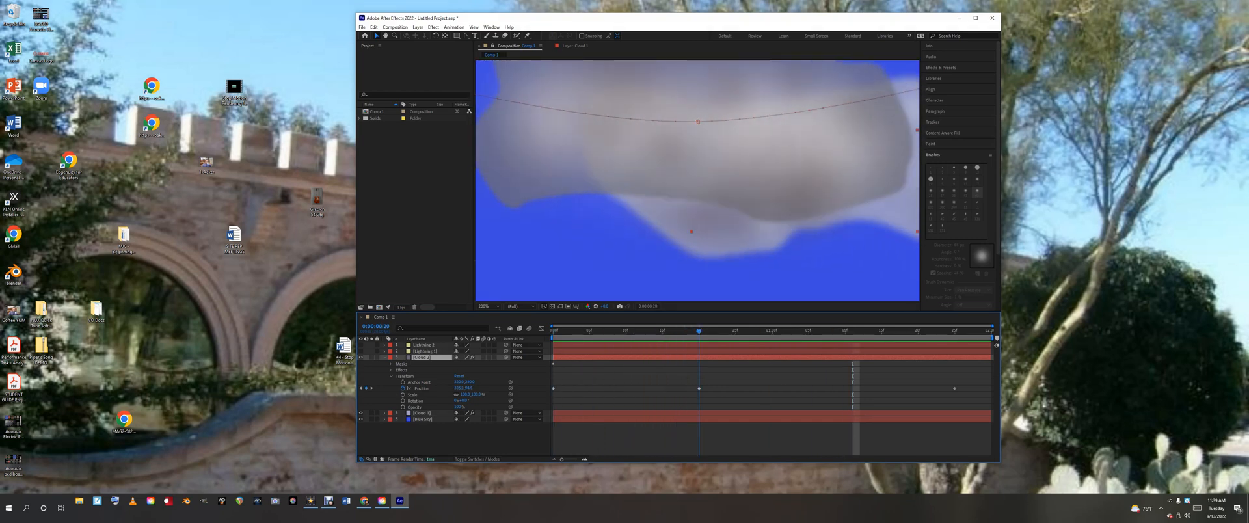
click(954, 389)
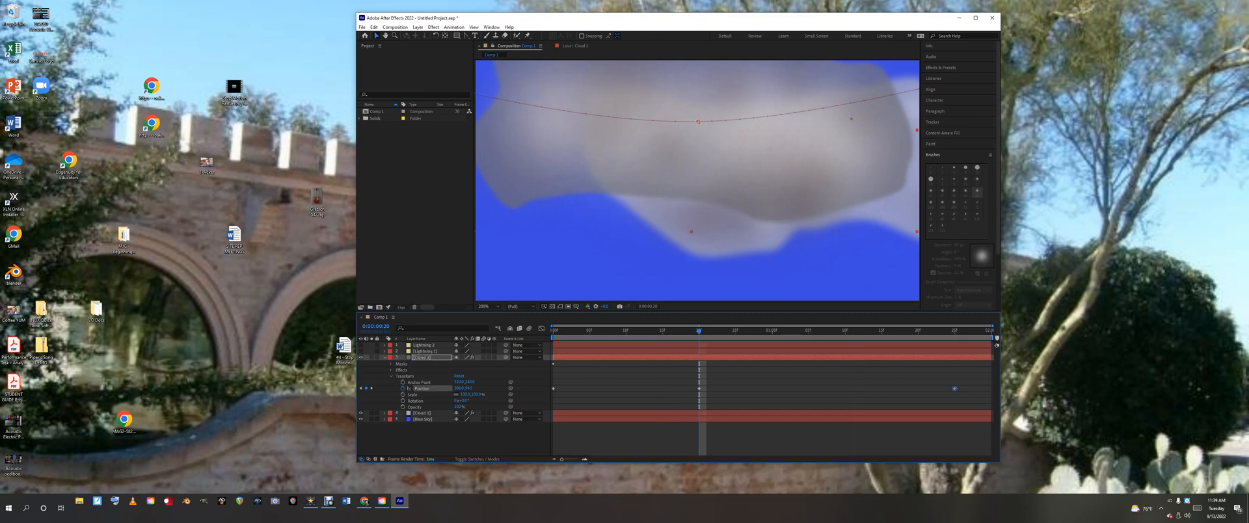
key(Delete)
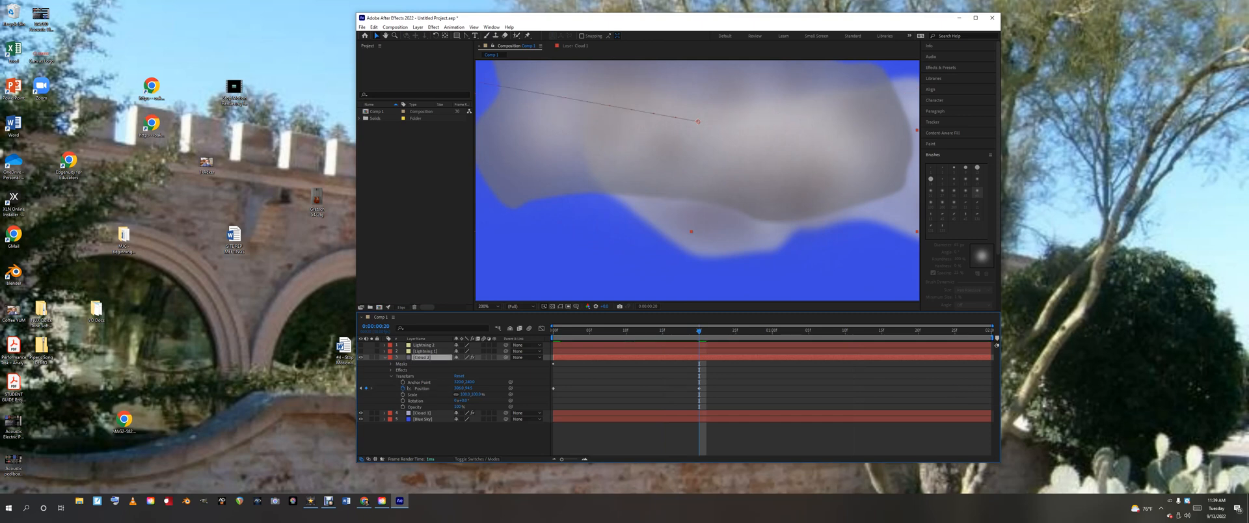
key(space)
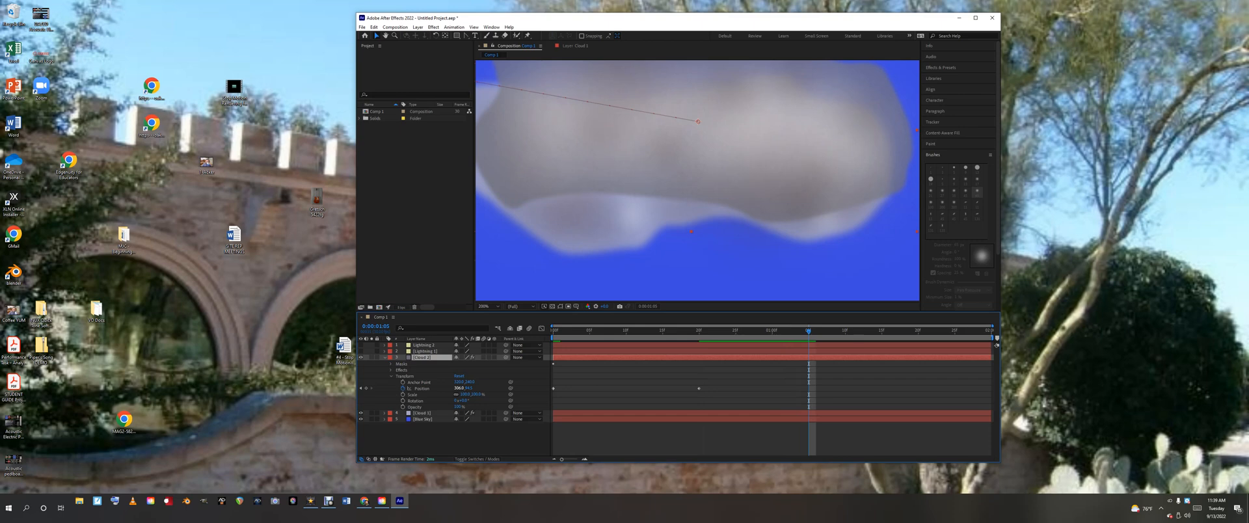
drag(459, 389, 484, 389)
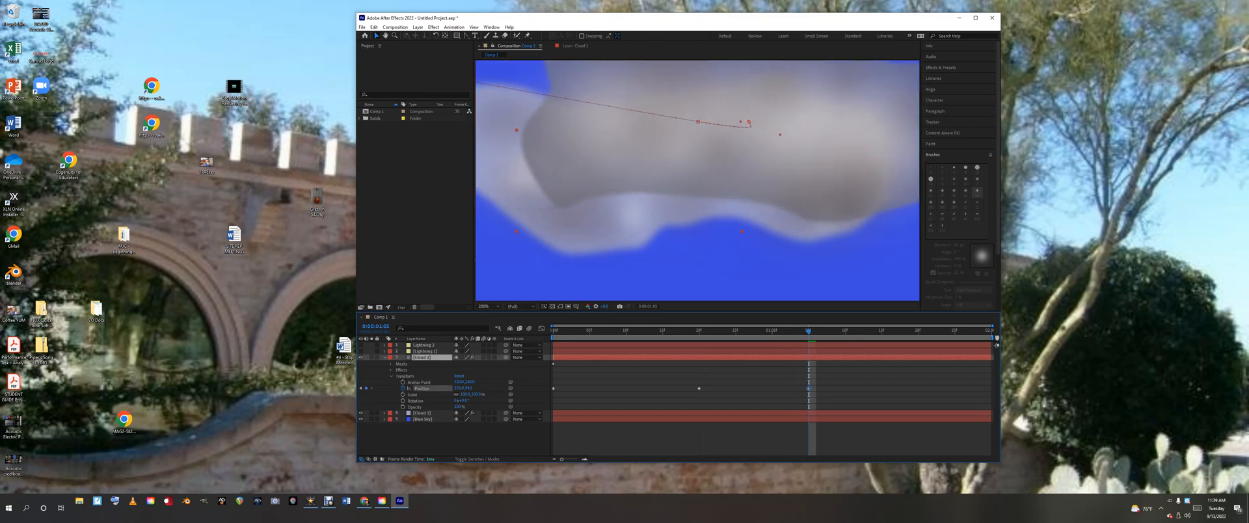
key(ctrl+z)
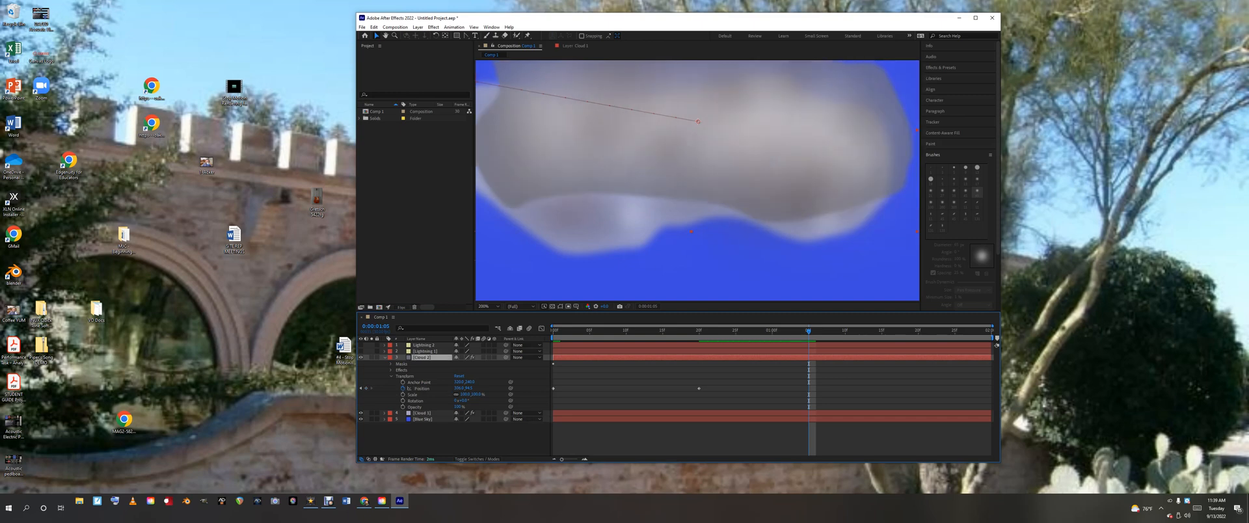
key(space)
drag(469, 388, 471, 388)
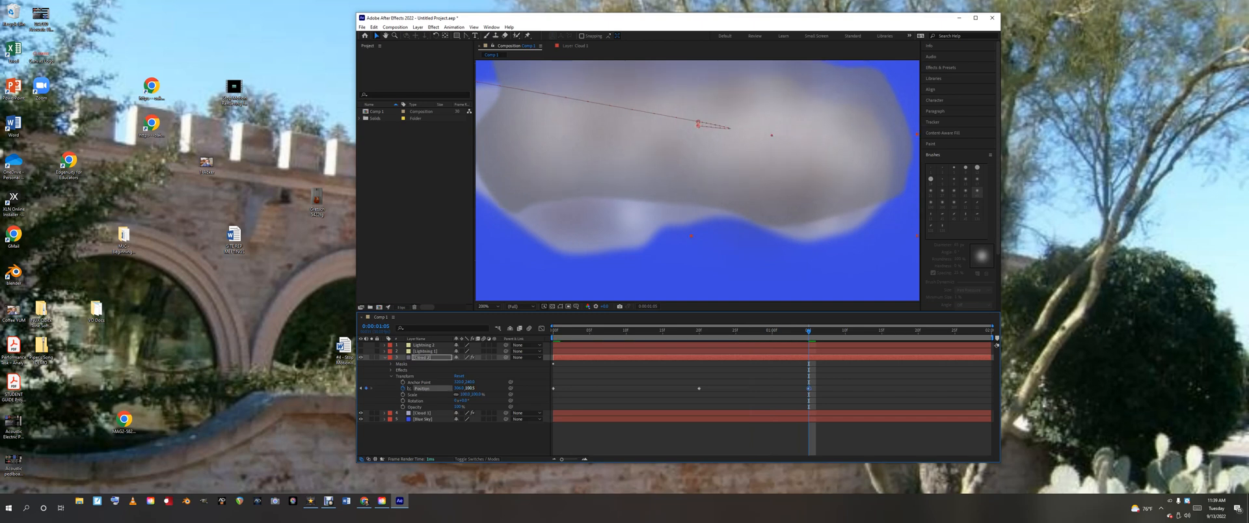
key(ctrl+z)
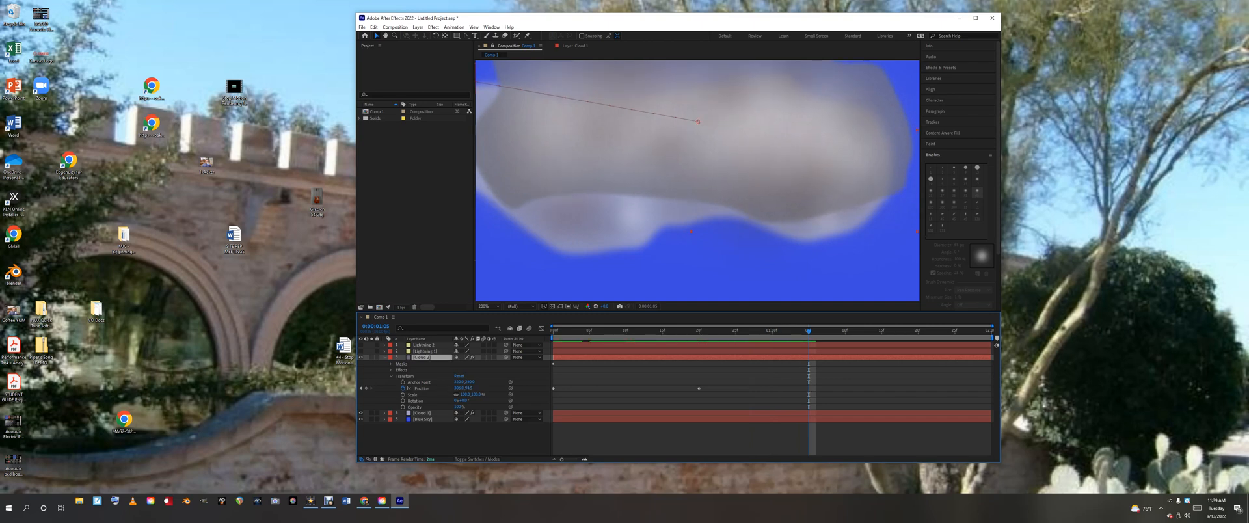
- Keyframe Cloud 2's Position by shifting it partway right at 1:05 and fully off the frame's right side at 1:29
drag(699, 153, 811, 153)
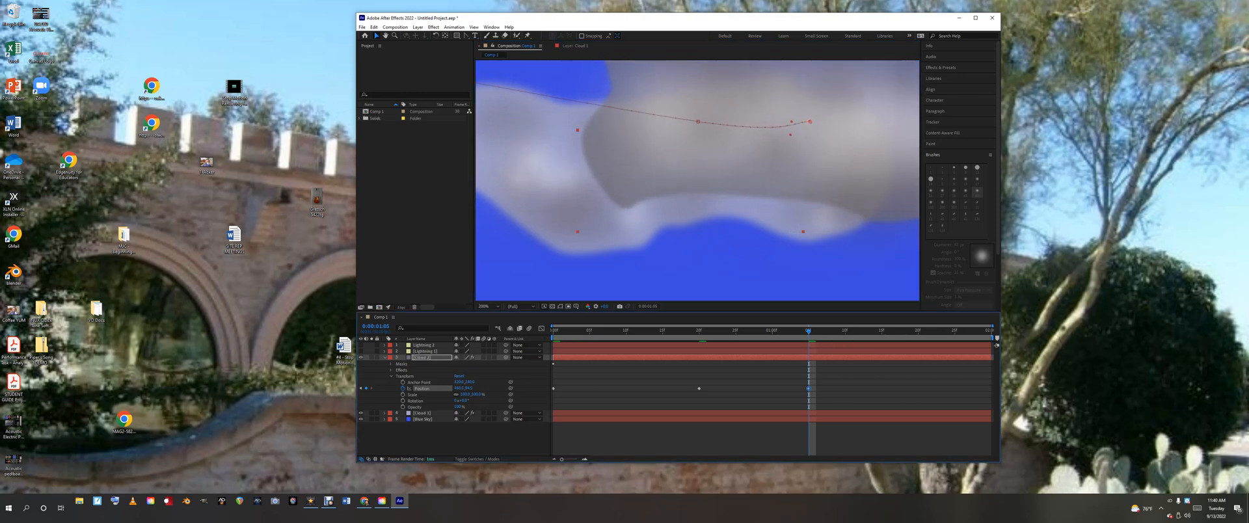
key(space)
drag(984, 332, 985, 331)
drag(654, 156, 990, 167)
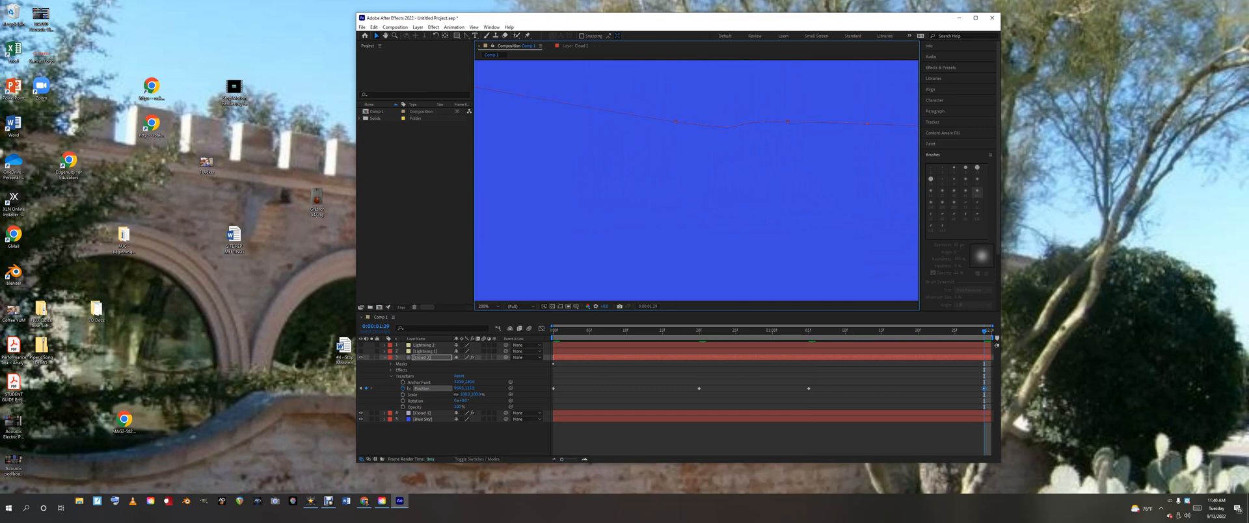
- Preview both clouds' movement from the start of the composition
key(Home)
key(space)
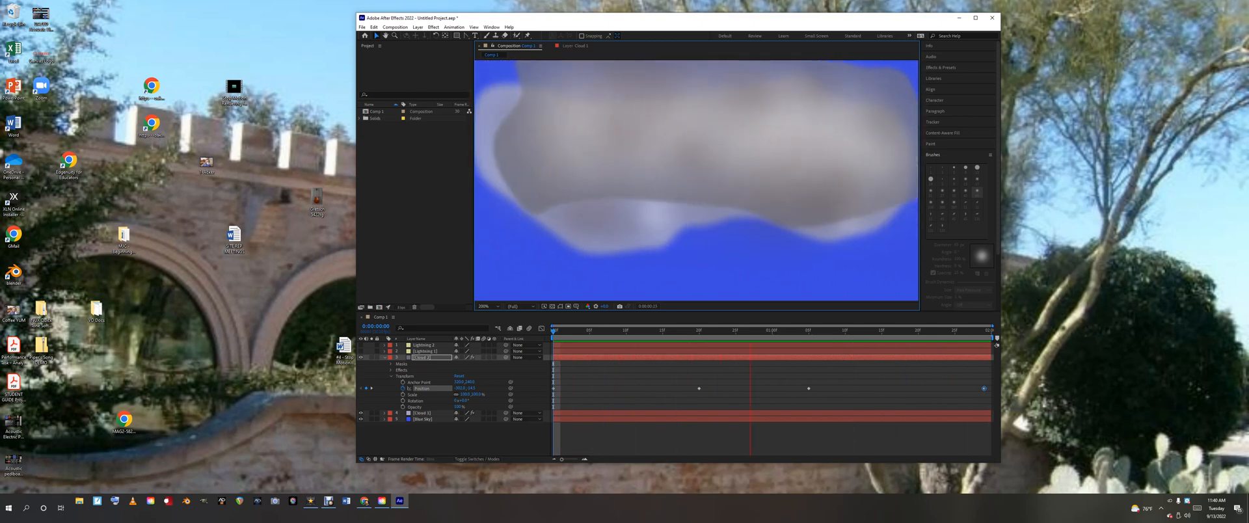
key(space)
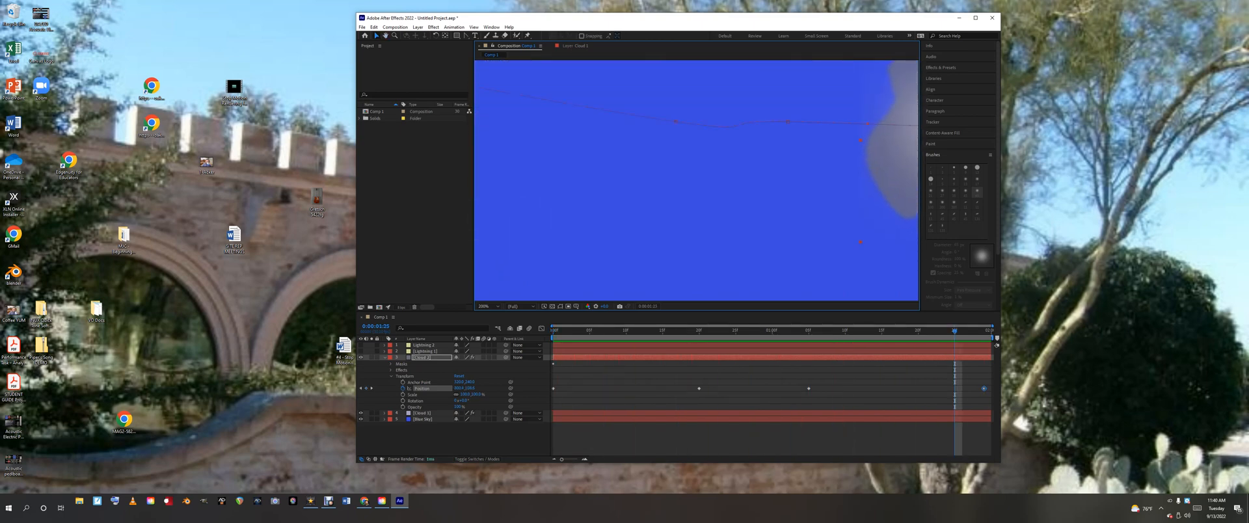
- Show the top lightning layer and set its Opacity keyframe at frame 0 to 0%
click(384, 357)
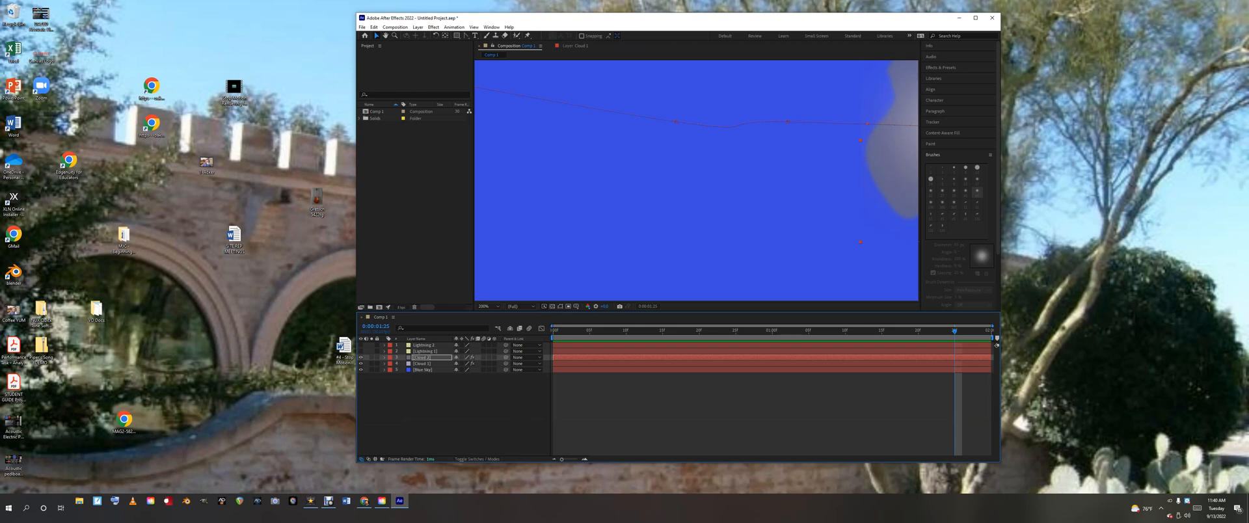
click(361, 346)
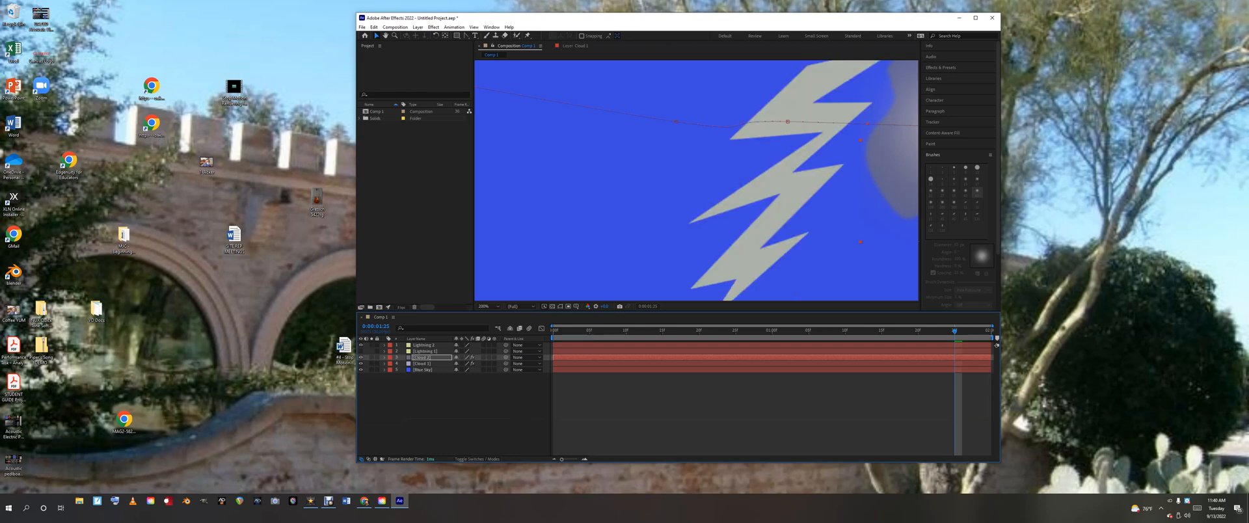
click(385, 344)
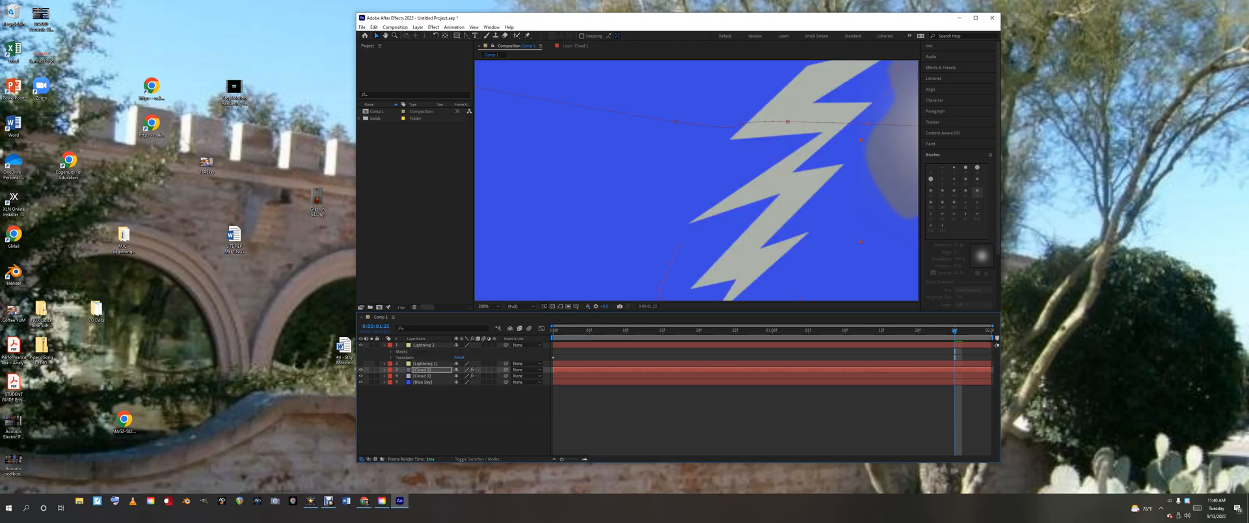
click(391, 357)
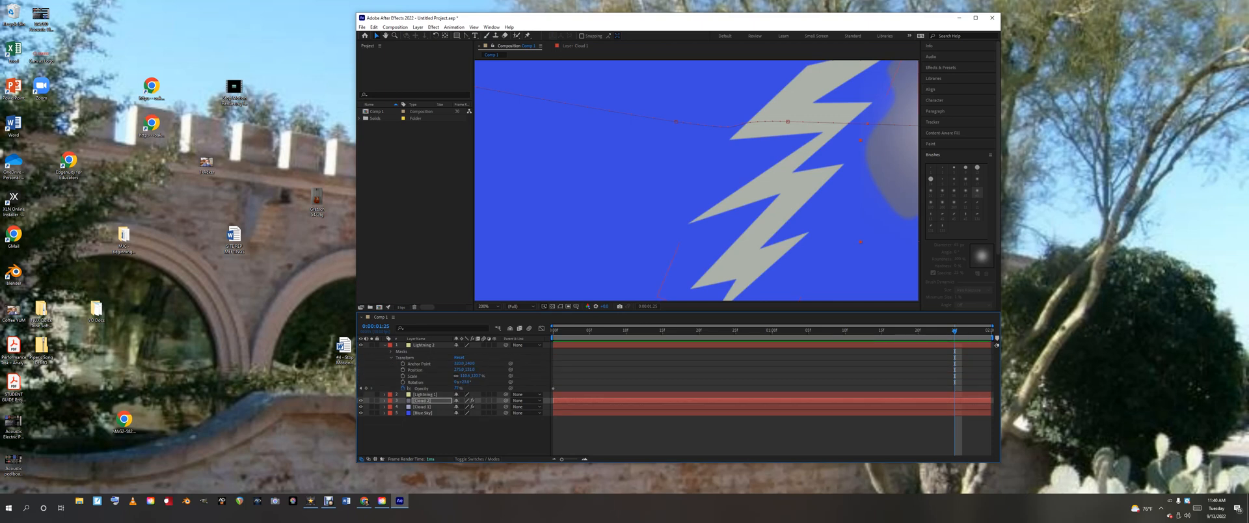
drag(954, 331, 553, 331)
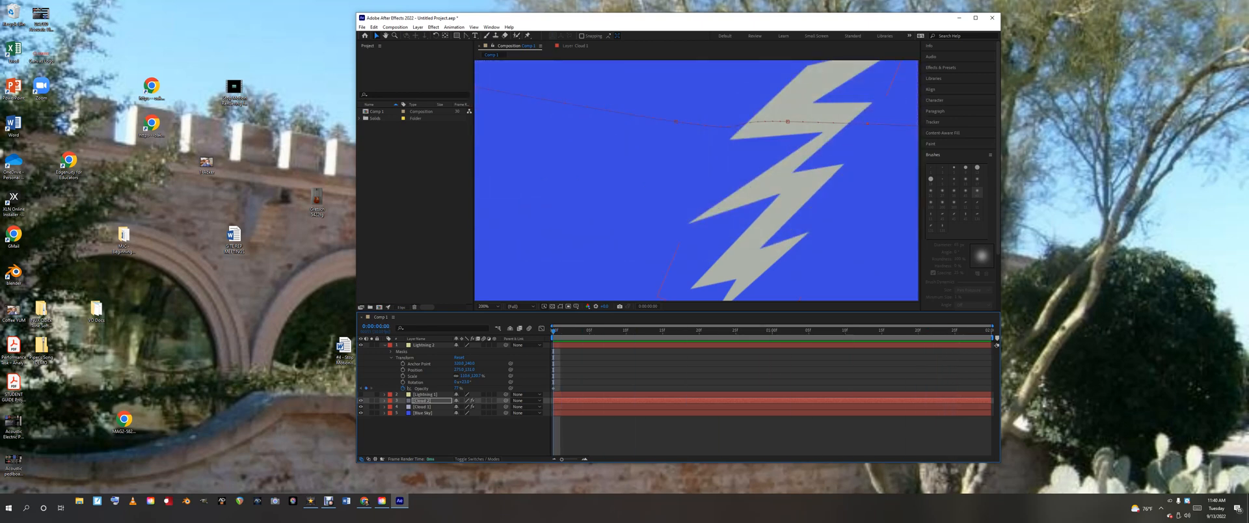
drag(457, 388, 428, 388)
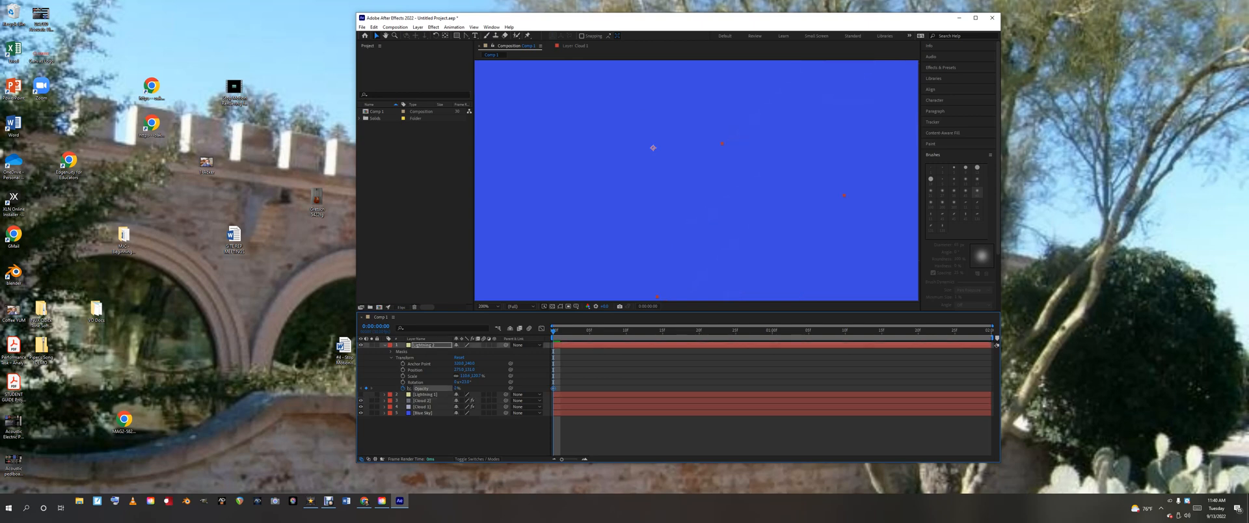
- Copy the top lightning layer's 0% Opacity keyframe to frame 23
key(space)
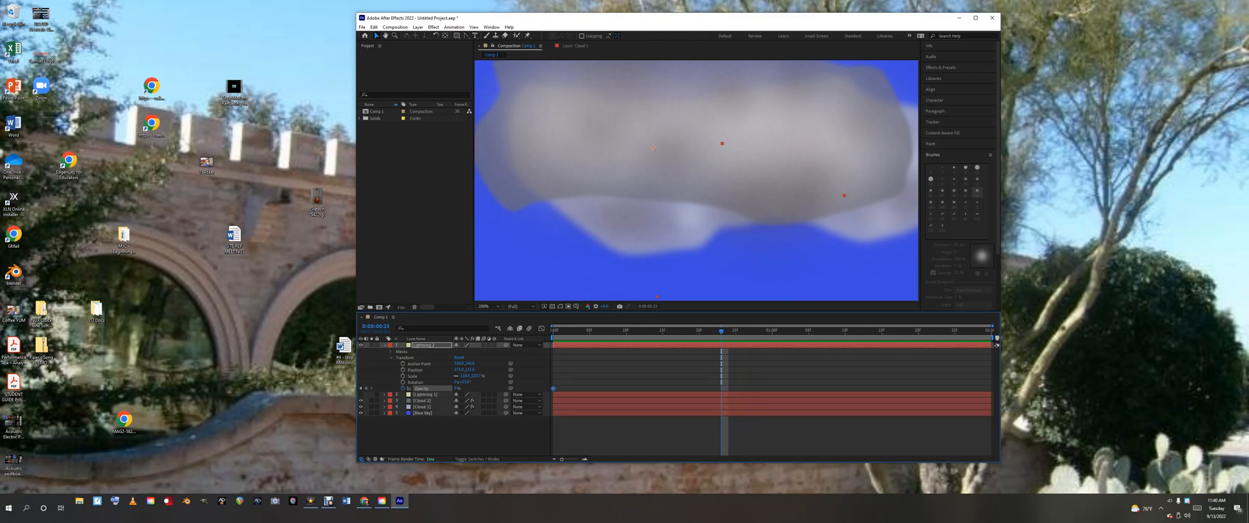
mouse_move(554, 389)
key(ctrl+v)
- Preview from the start to 1:00 and raise the top lightning layer's Opacity there to make the bolt visible
drag(721, 332, 515, 337)
key(space)
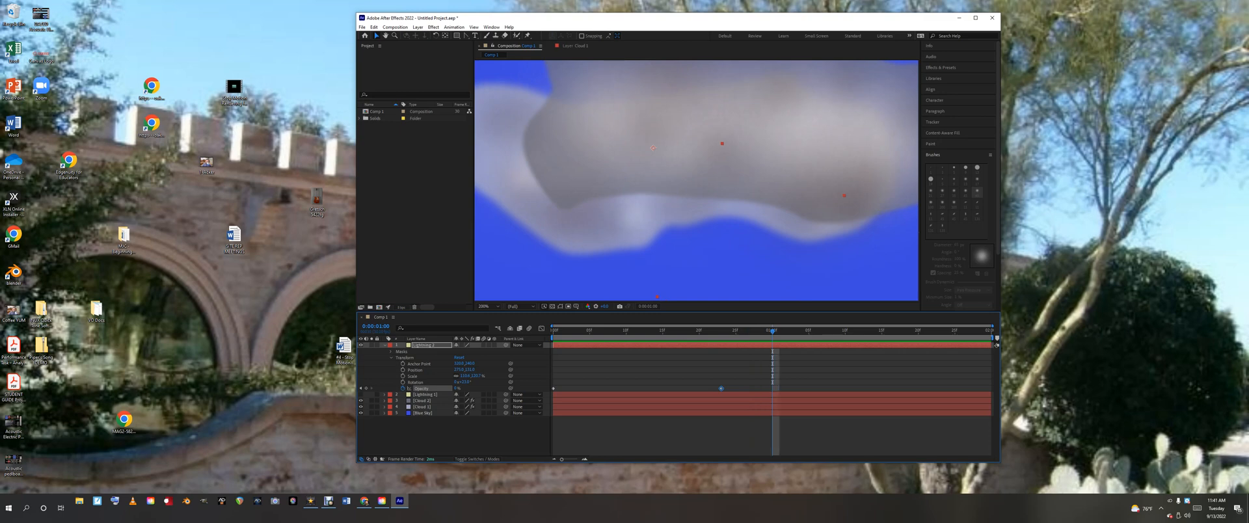
drag(457, 388, 475, 389)
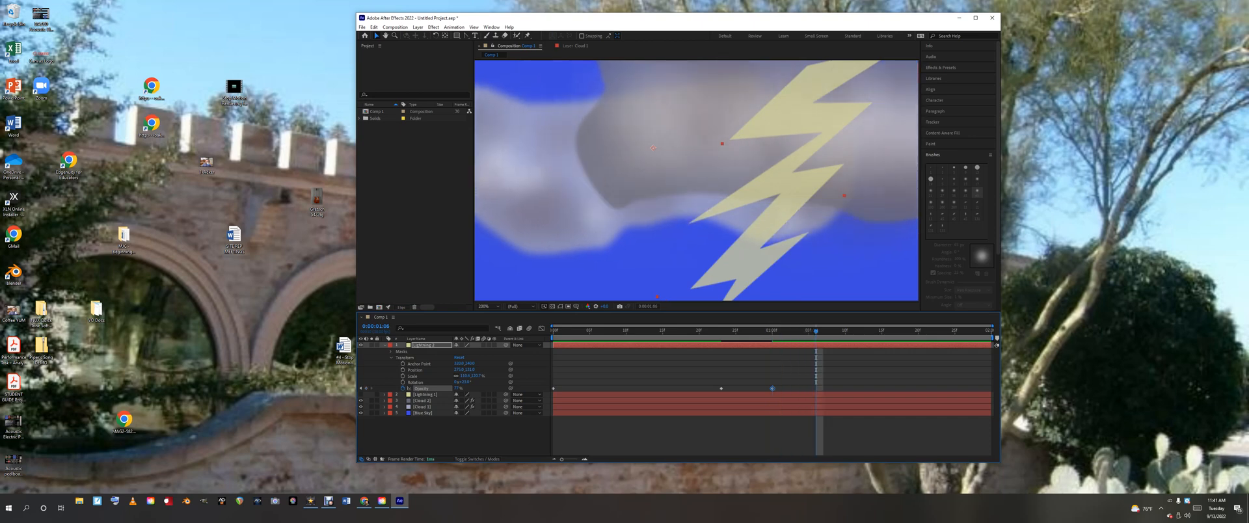
- Set the top lightning layer's Opacity to 0% at 1:06 and preview the flash from the start of the composition
drag(456, 388, 430, 388)
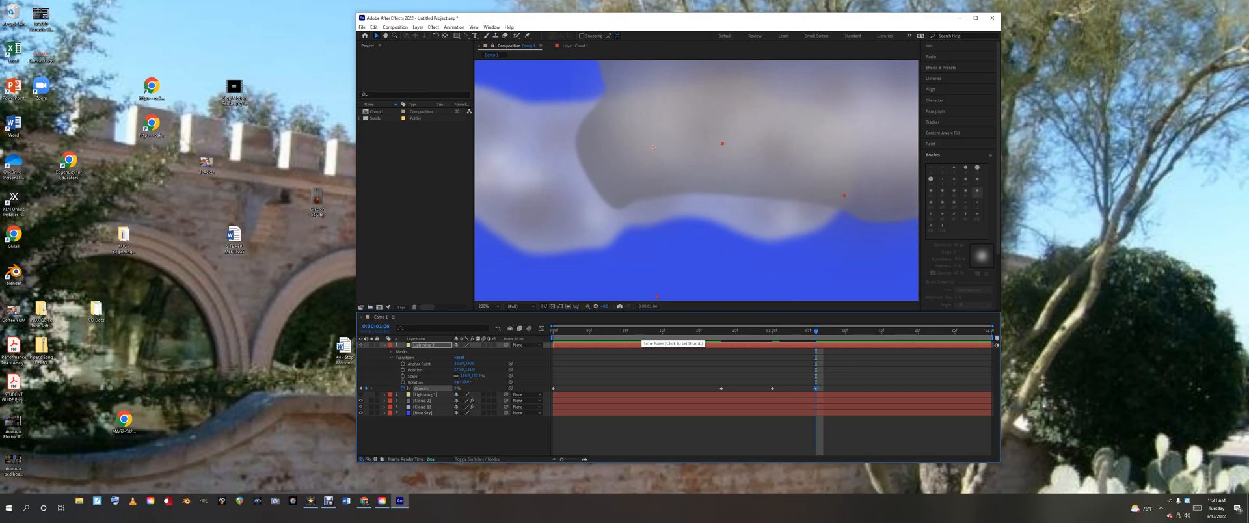
key(Home)
key(space)
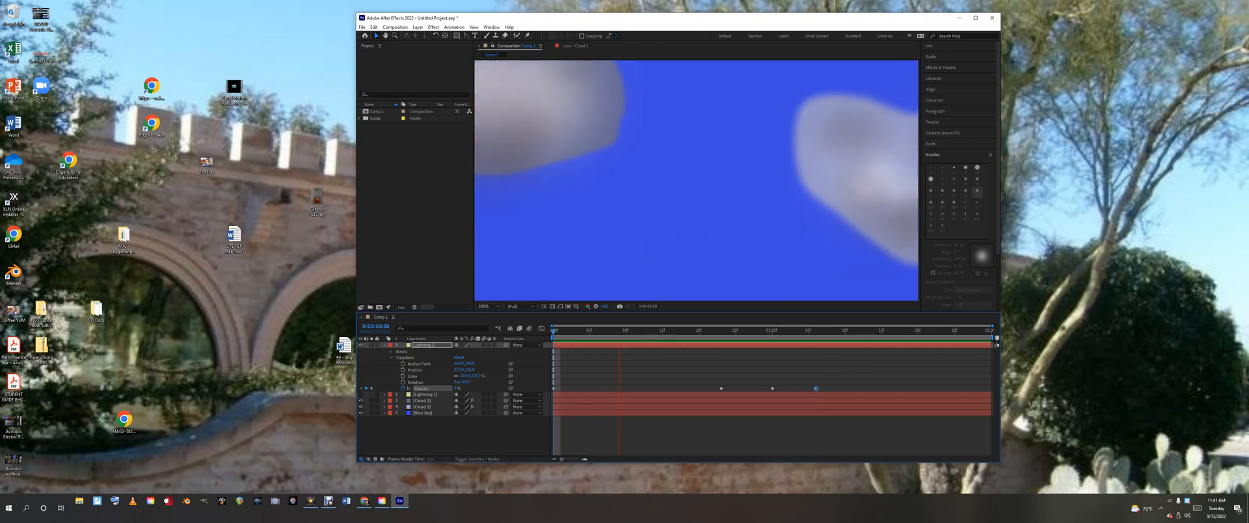
key(space)
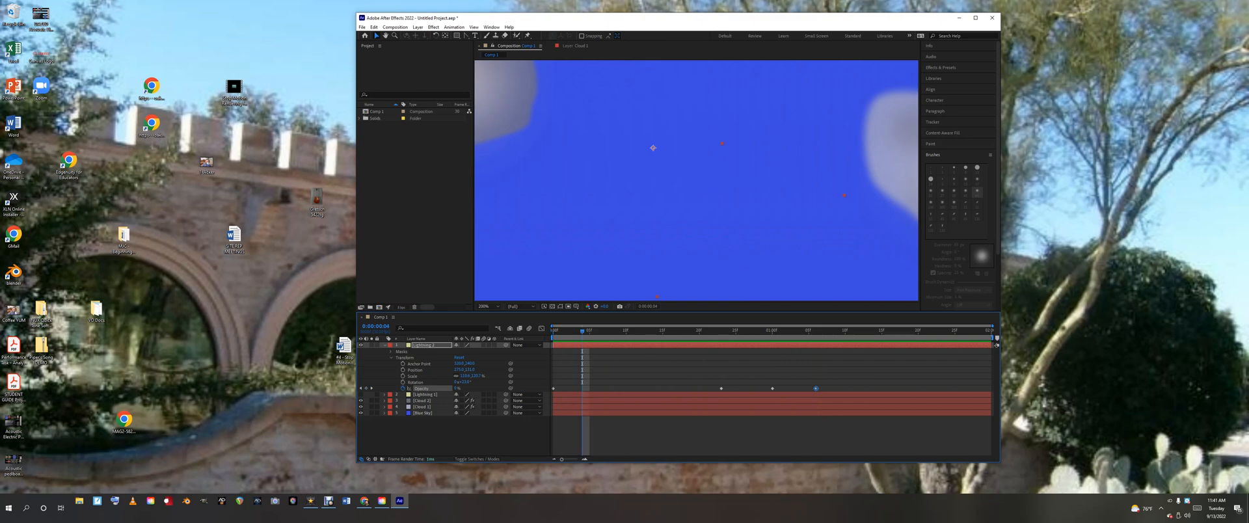
- Show the second lightning layer's Transform properties and set its Opacity keyframe at frame 0 to 0%
click(385, 346)
click(426, 352)
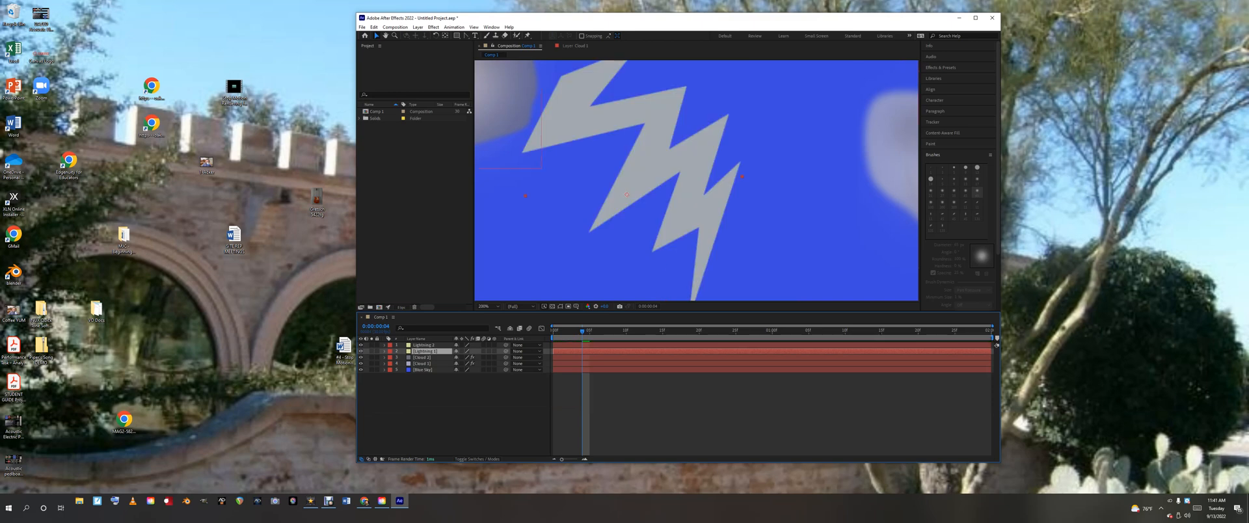
click(384, 351)
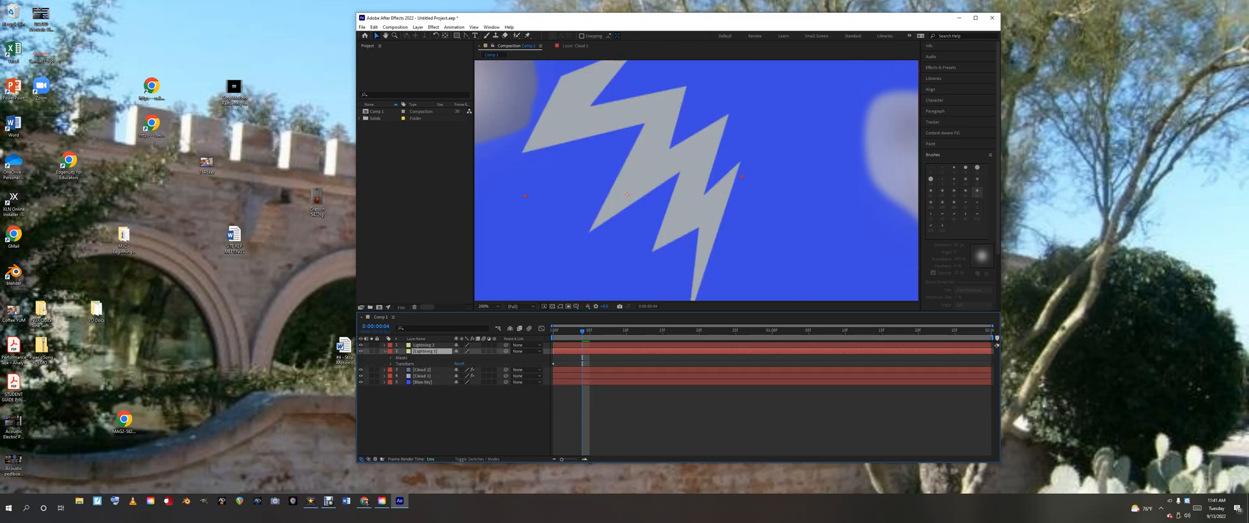
click(391, 364)
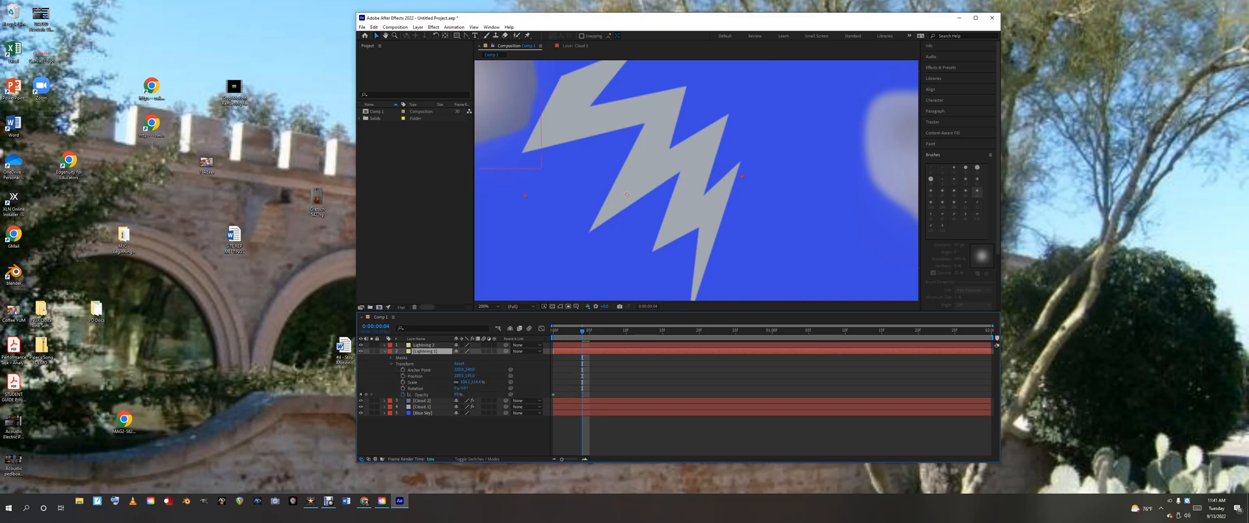
key(Home)
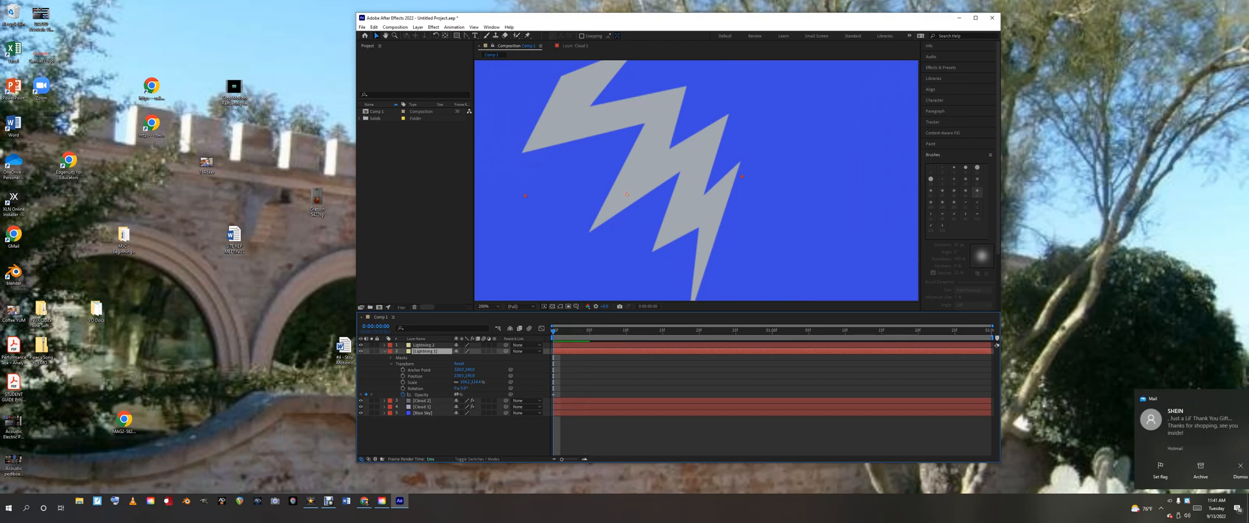
text(50)
key(Return)
drag(457, 394, 428, 394)
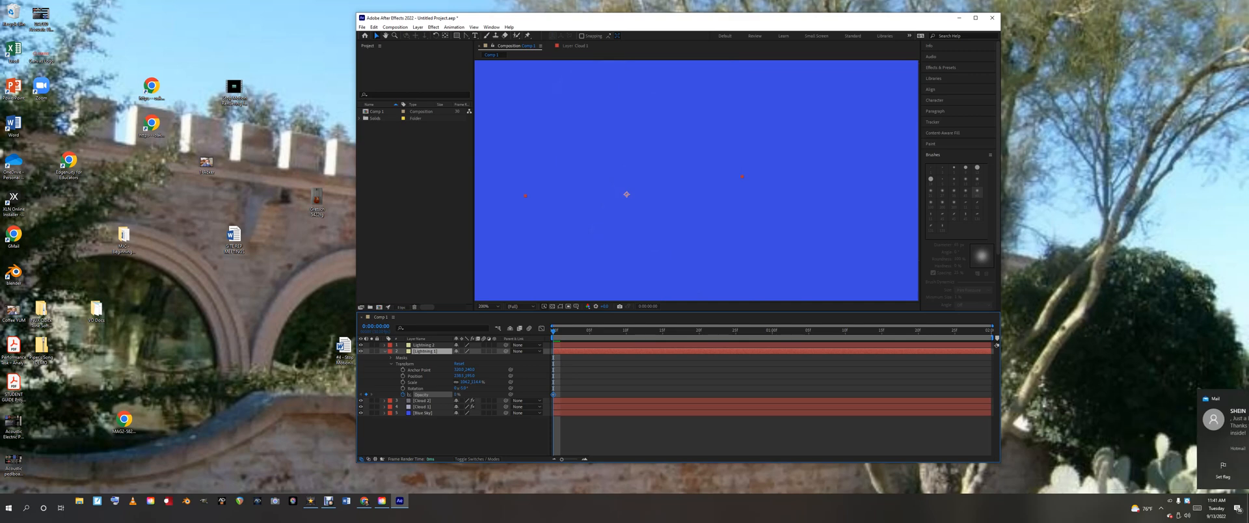
- Preview to 1:02 and raise the second lightning layer's Opacity there to make its bolt visible
key(space)
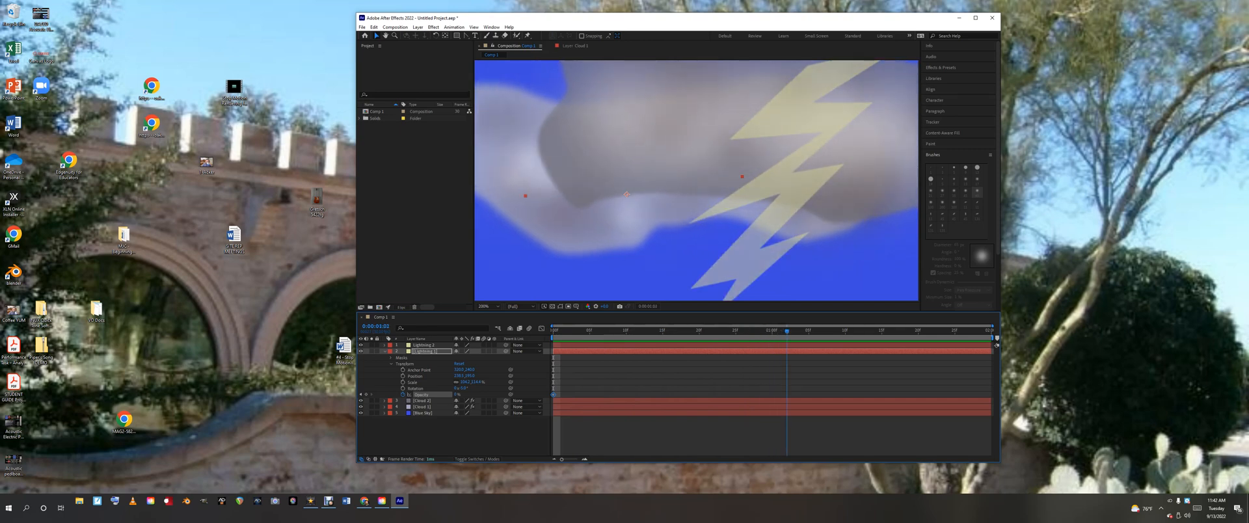
drag(786, 331, 787, 331)
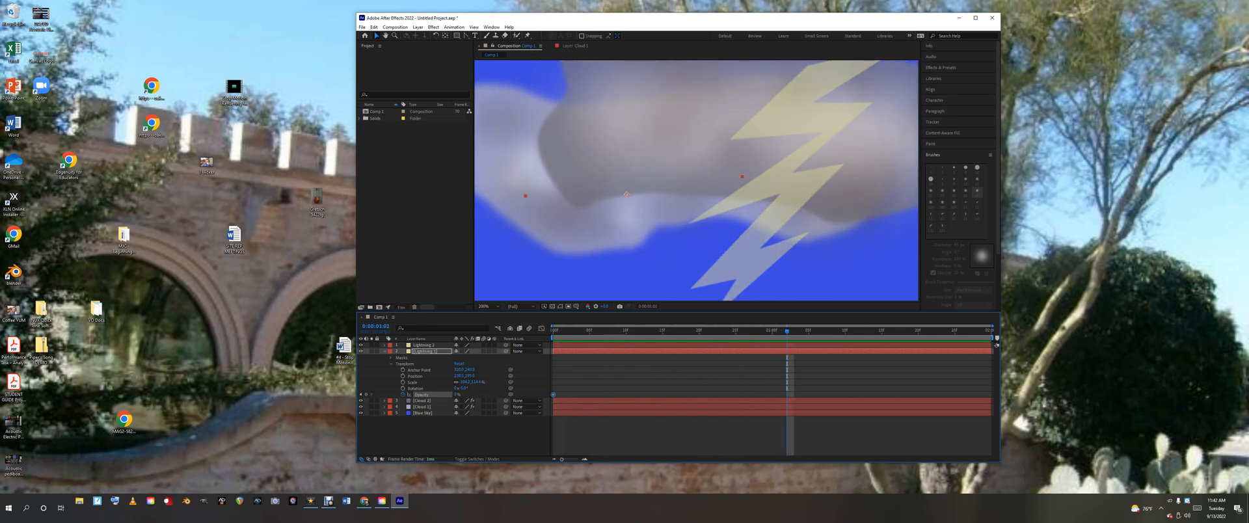
drag(456, 395, 490, 394)
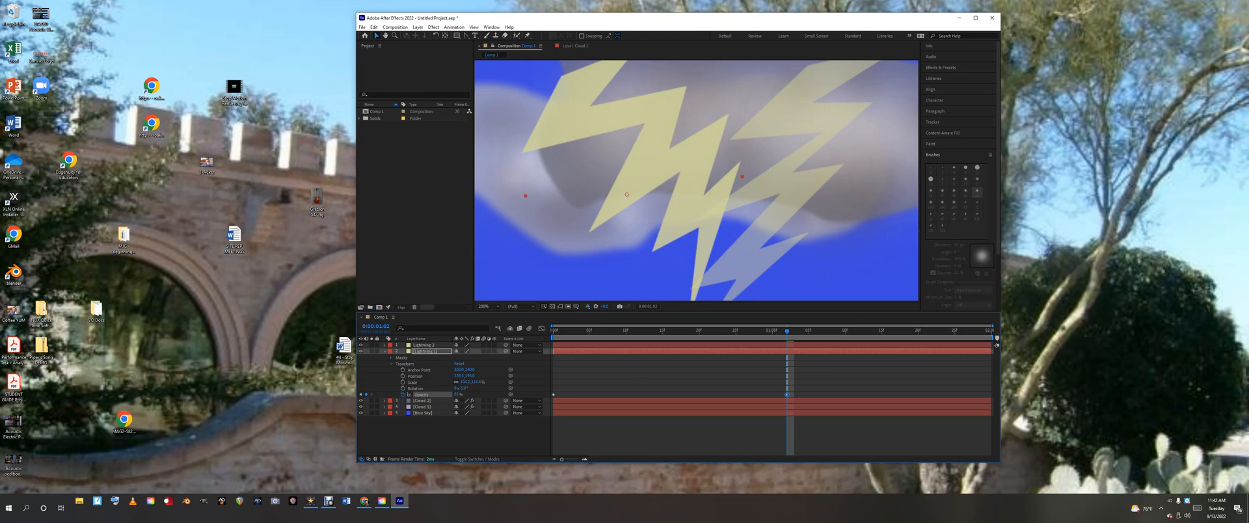
- Set the second lightning layer's Opacity to 0% at 1:10 and preview the animation from the start
key(space)
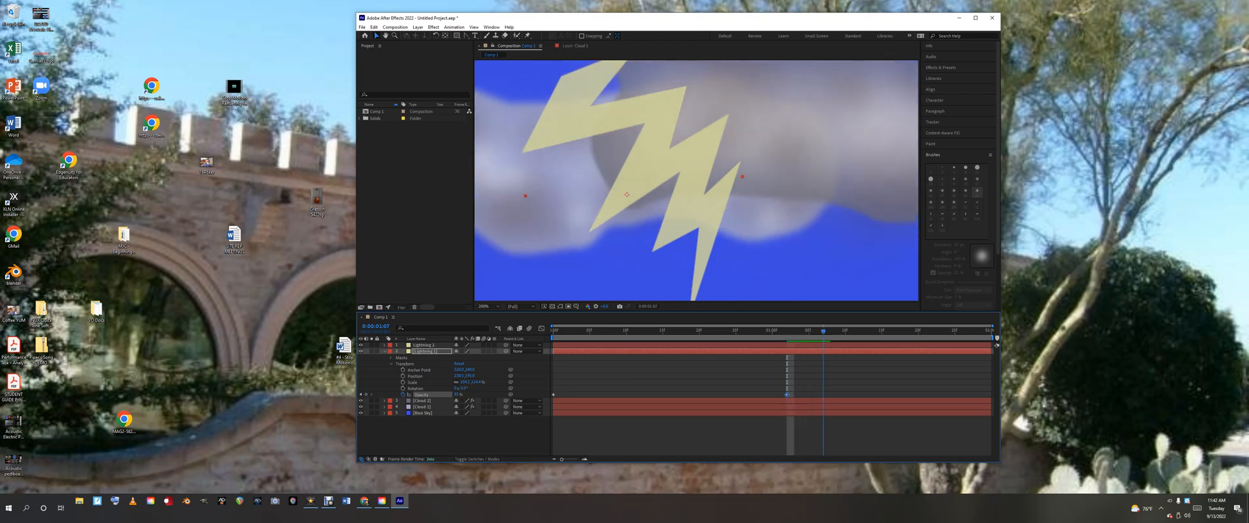
drag(457, 395, 428, 395)
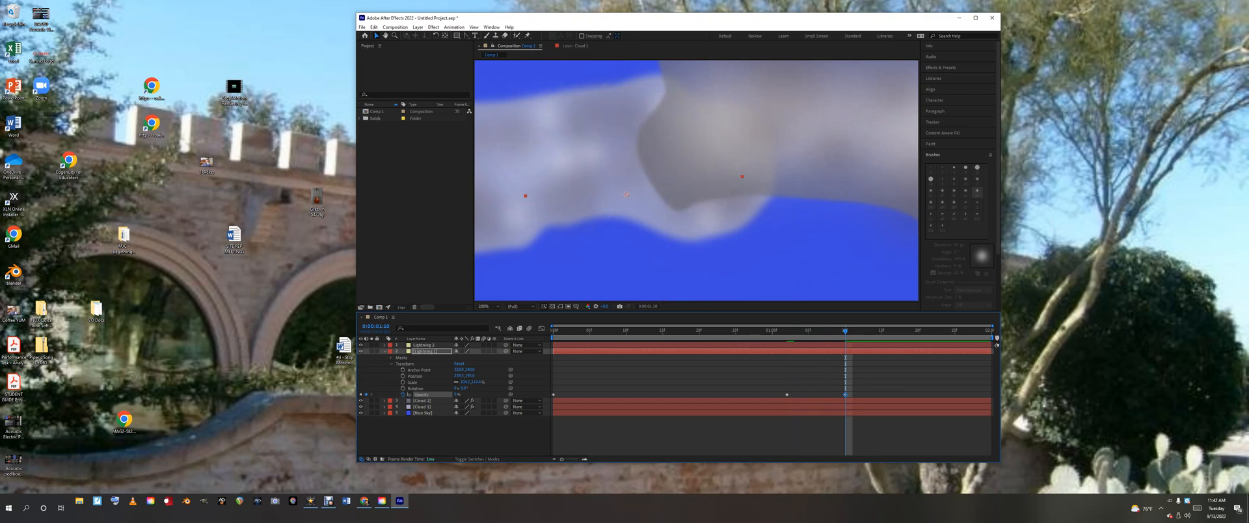
key(Home)
key(space)
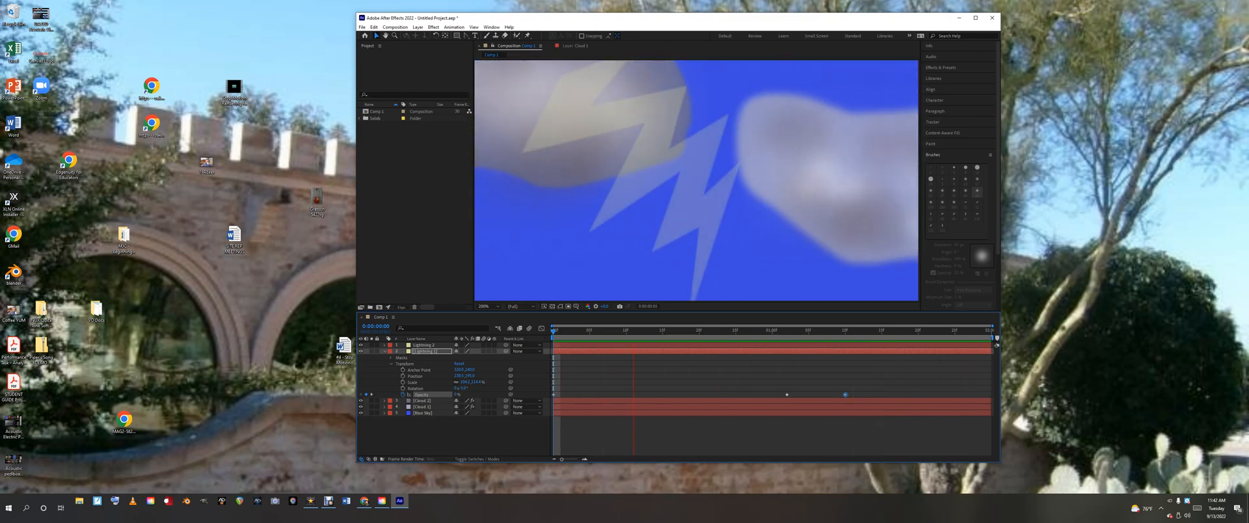
key(space)
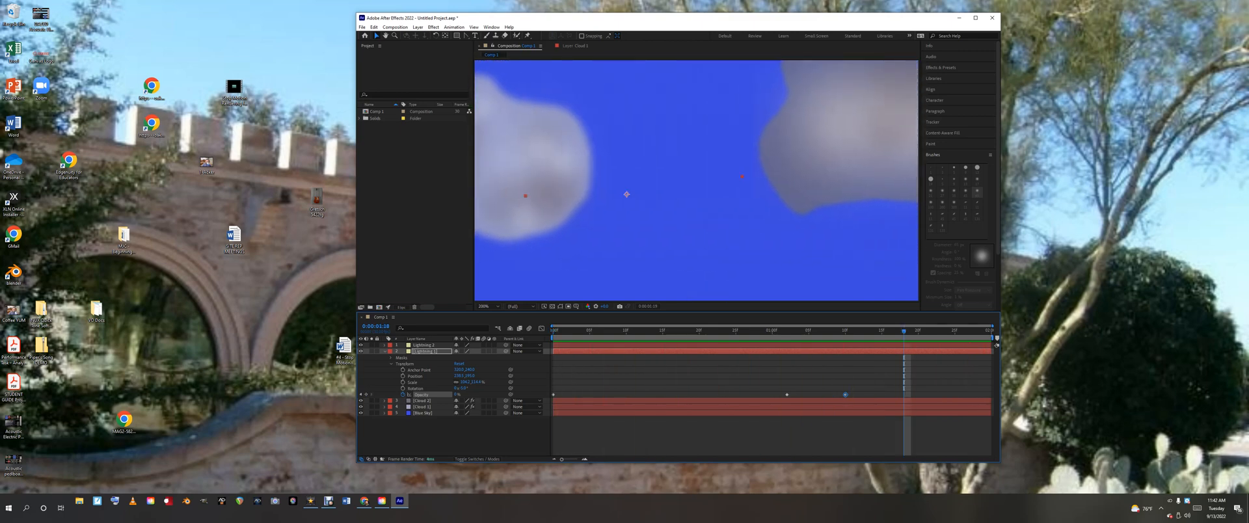
- Move the second lightning layer's first 0% Opacity keyframe from frame 0 to frame 18 and preview the flash timing
key(space)
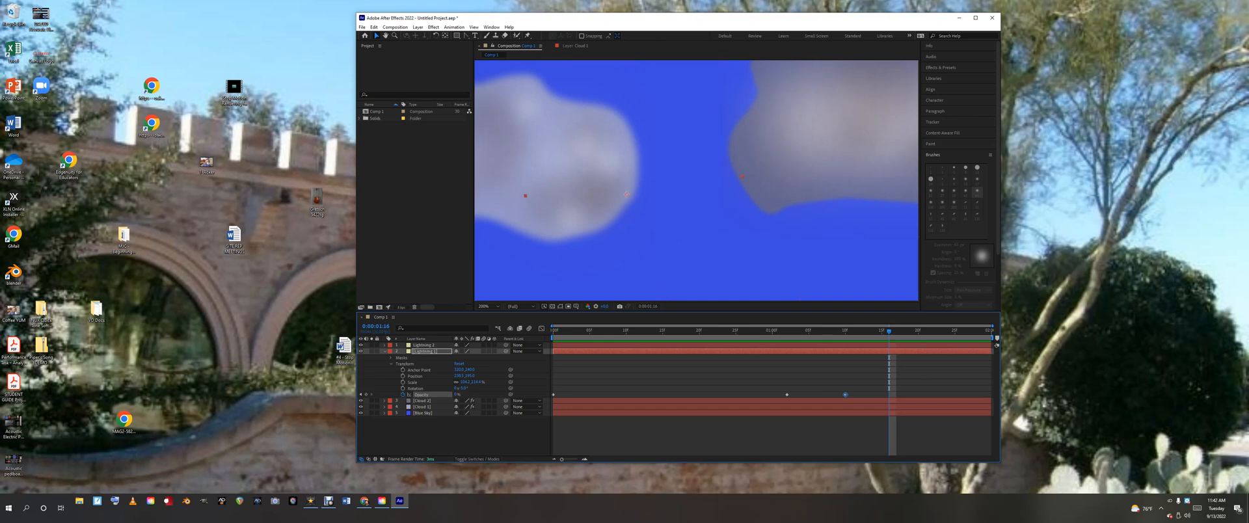
key(space)
key(space)
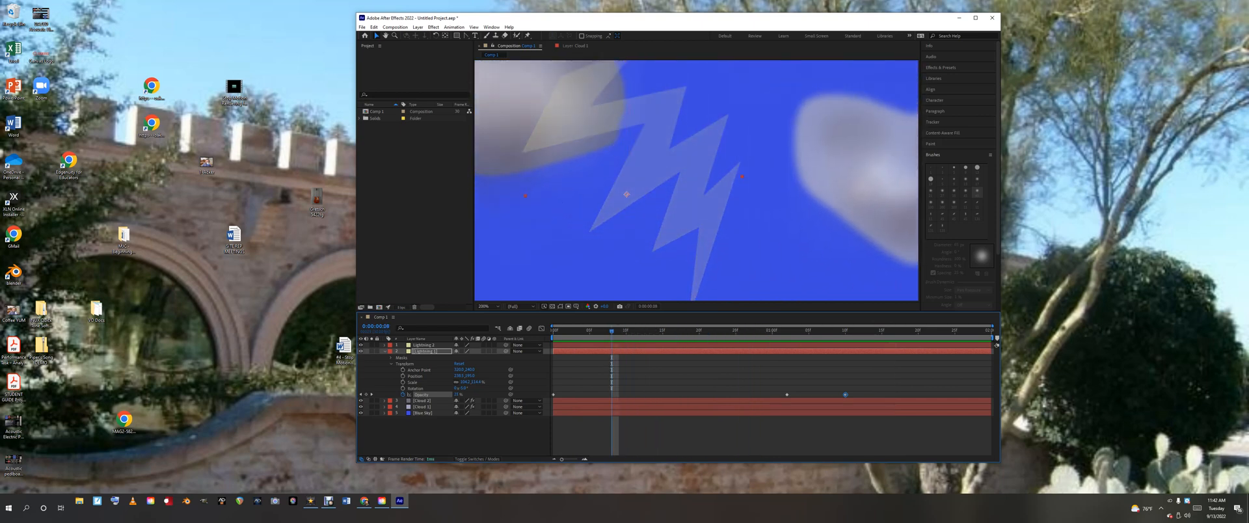
drag(553, 394, 684, 394)
key(space)
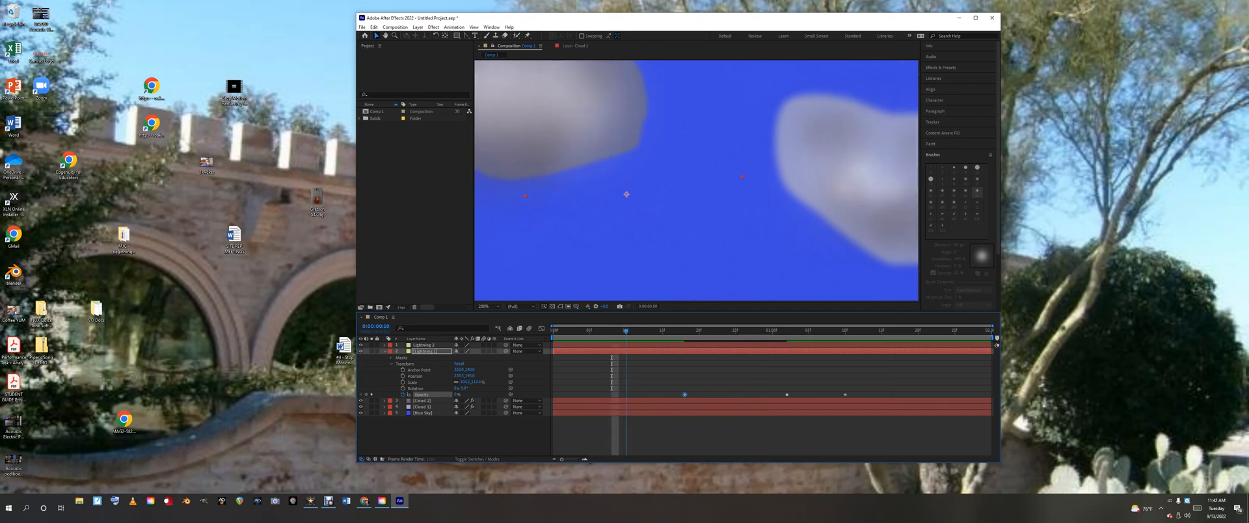
drag(743, 332, 553, 331)
key(space)
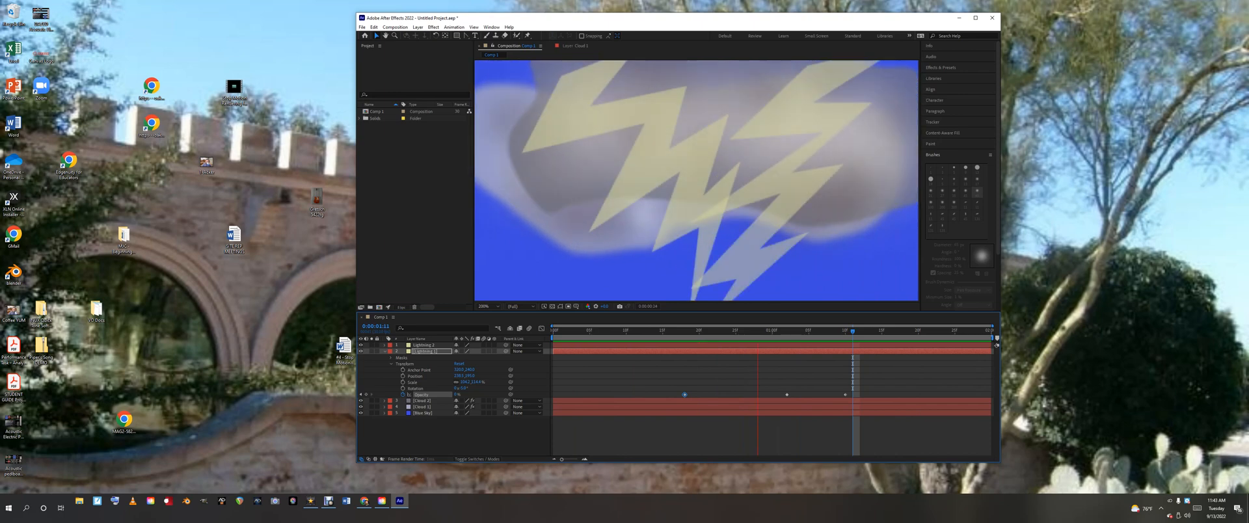
key(space)
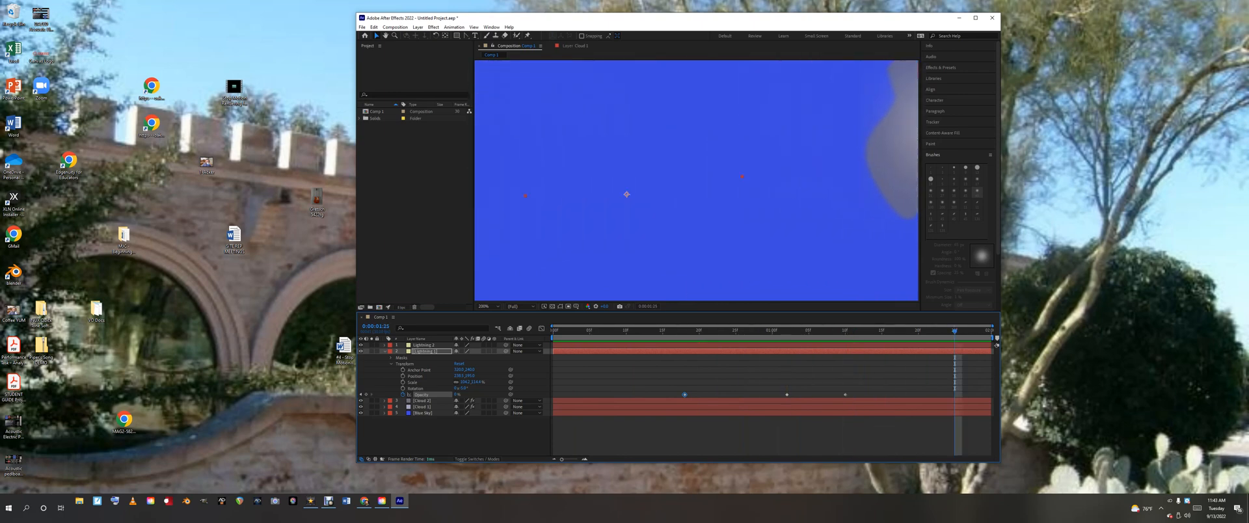
- Move the second lightning layer's peak Opacity keyframe to frame 27 and its final 0% keyframe to 1:07, and preview the flashes
drag(786, 395, 764, 394)
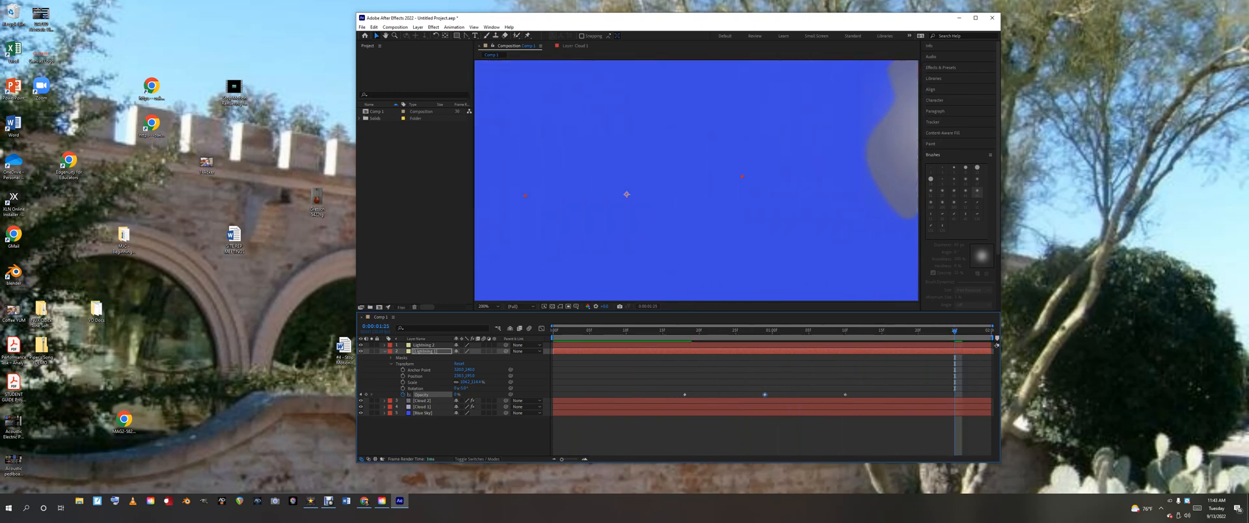
drag(845, 394, 750, 394)
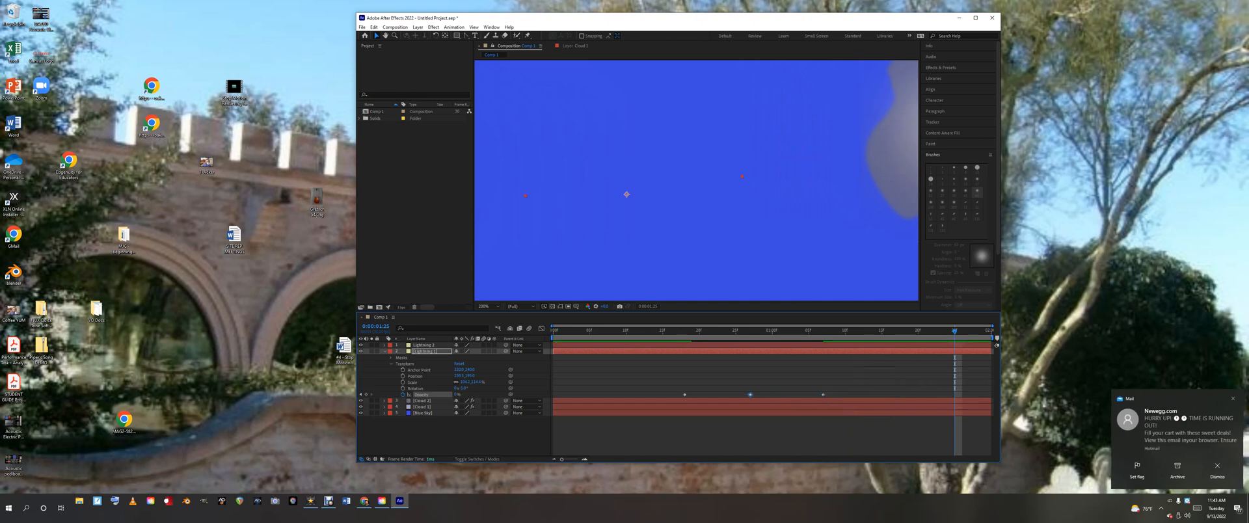
click(568, 330)
key(space)
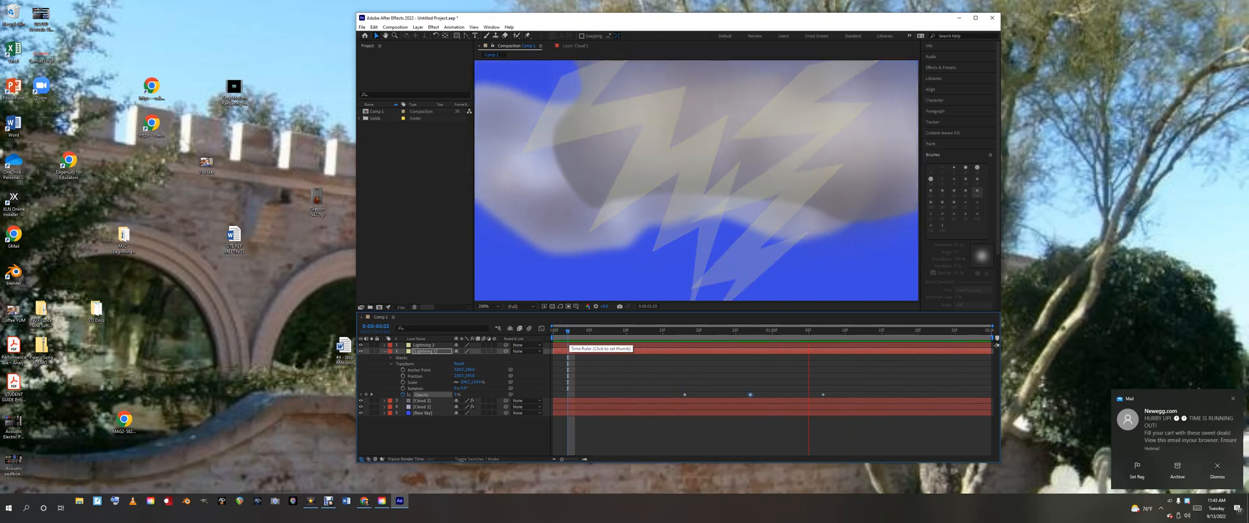